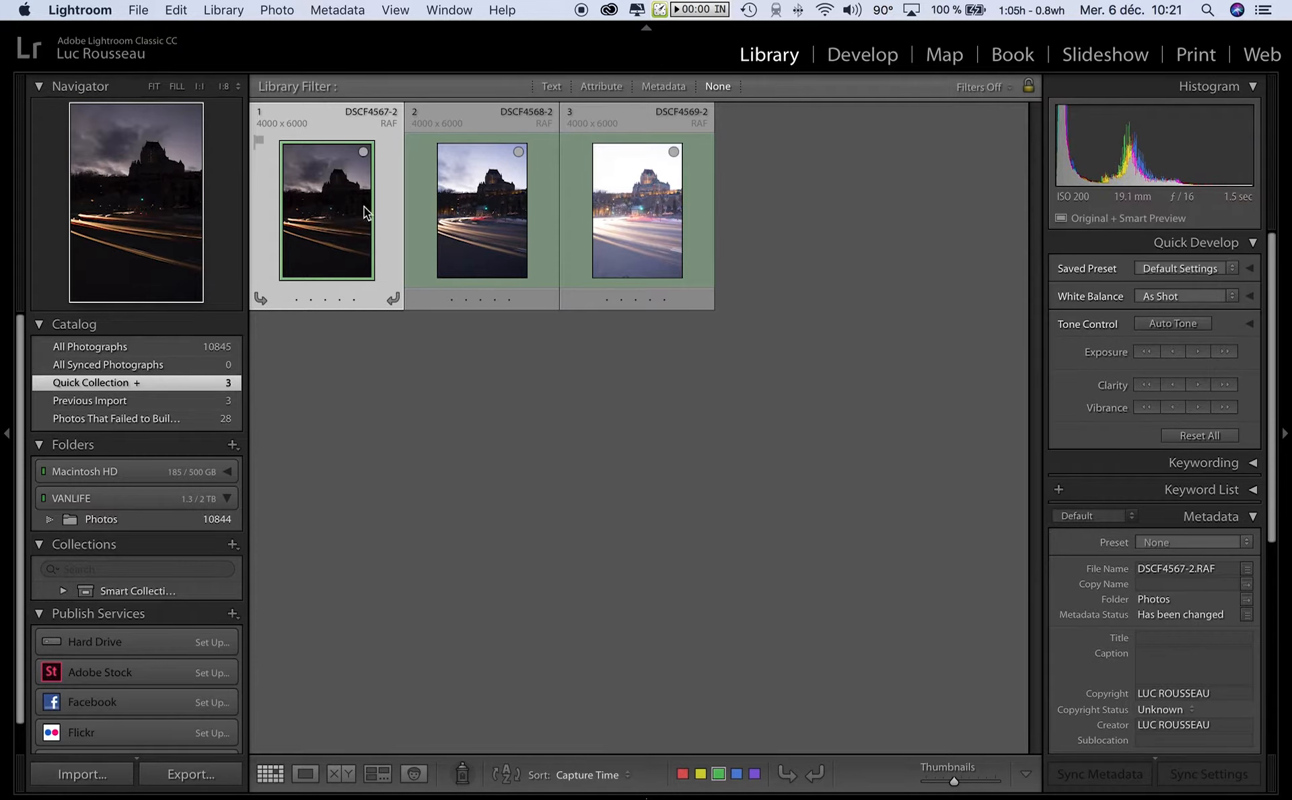
Review the three bracketed exposures of the castle scene one by one at full size, and return to the thumbnail overview
{"action": "double_click", "coordinate": [355, 196]}
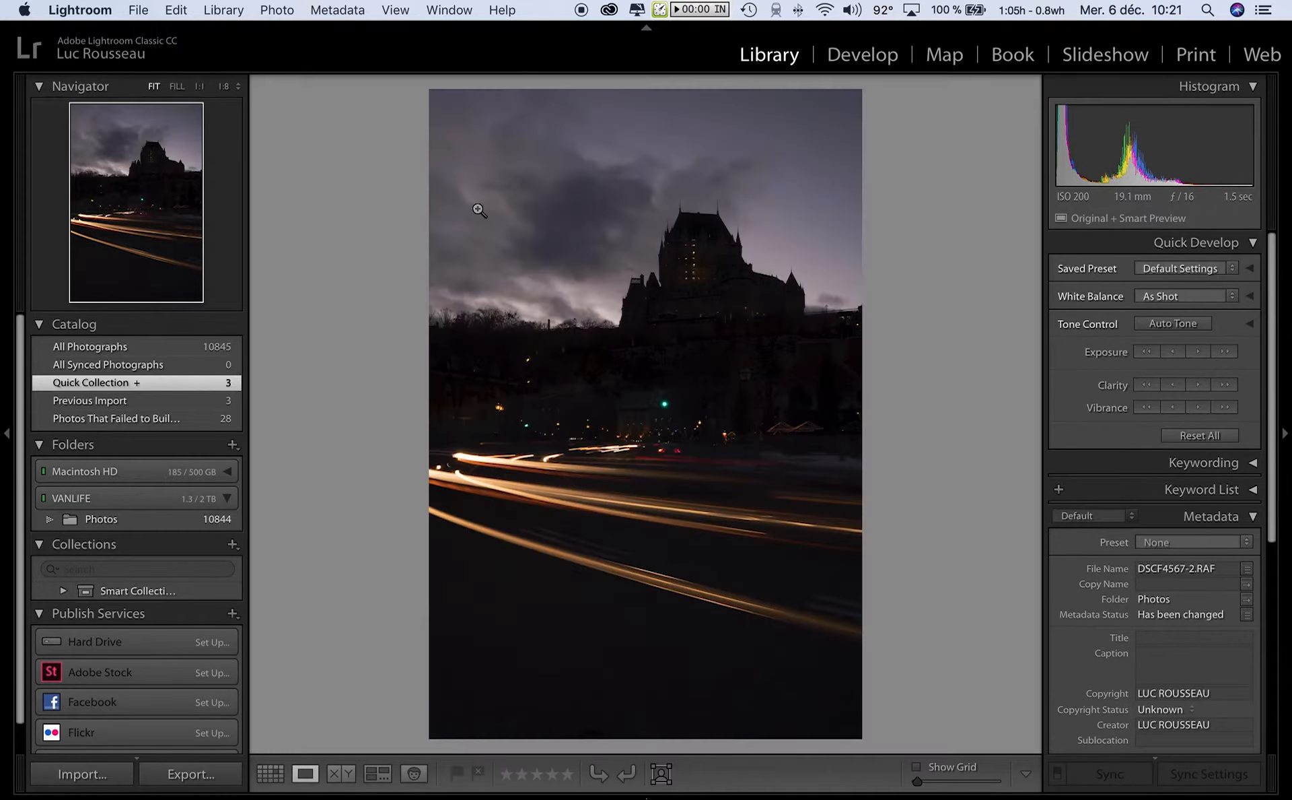
{"action": "key", "text": "Right"}
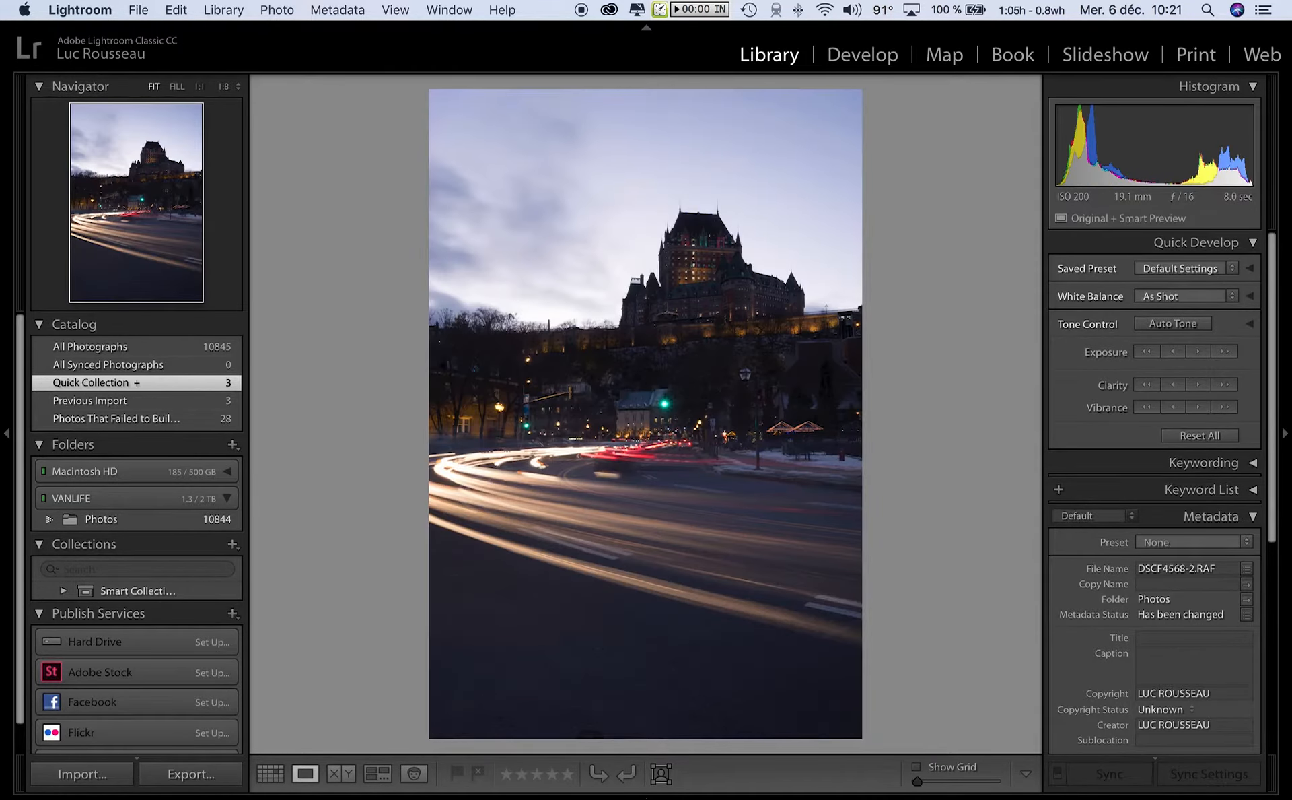
{"action": "key", "text": "Right"}
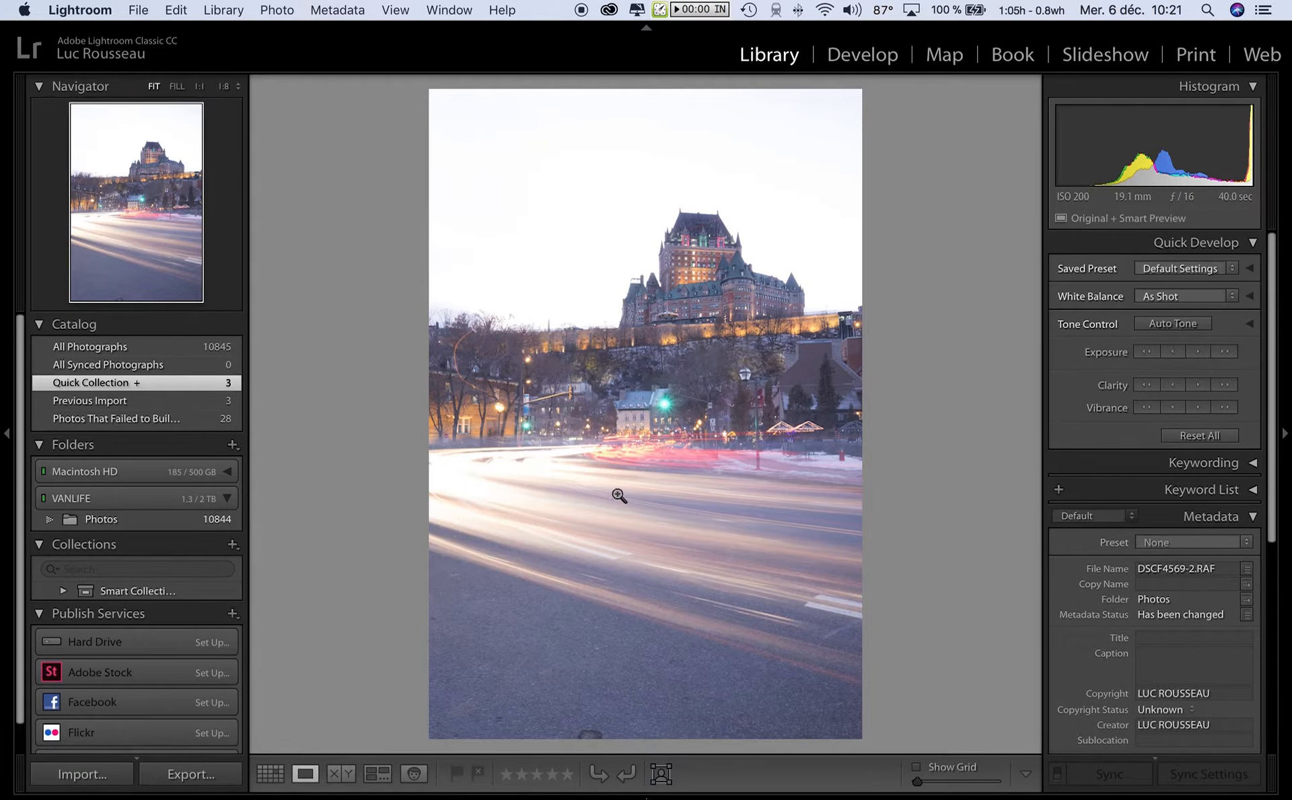
{"action": "key", "text": "Left"}
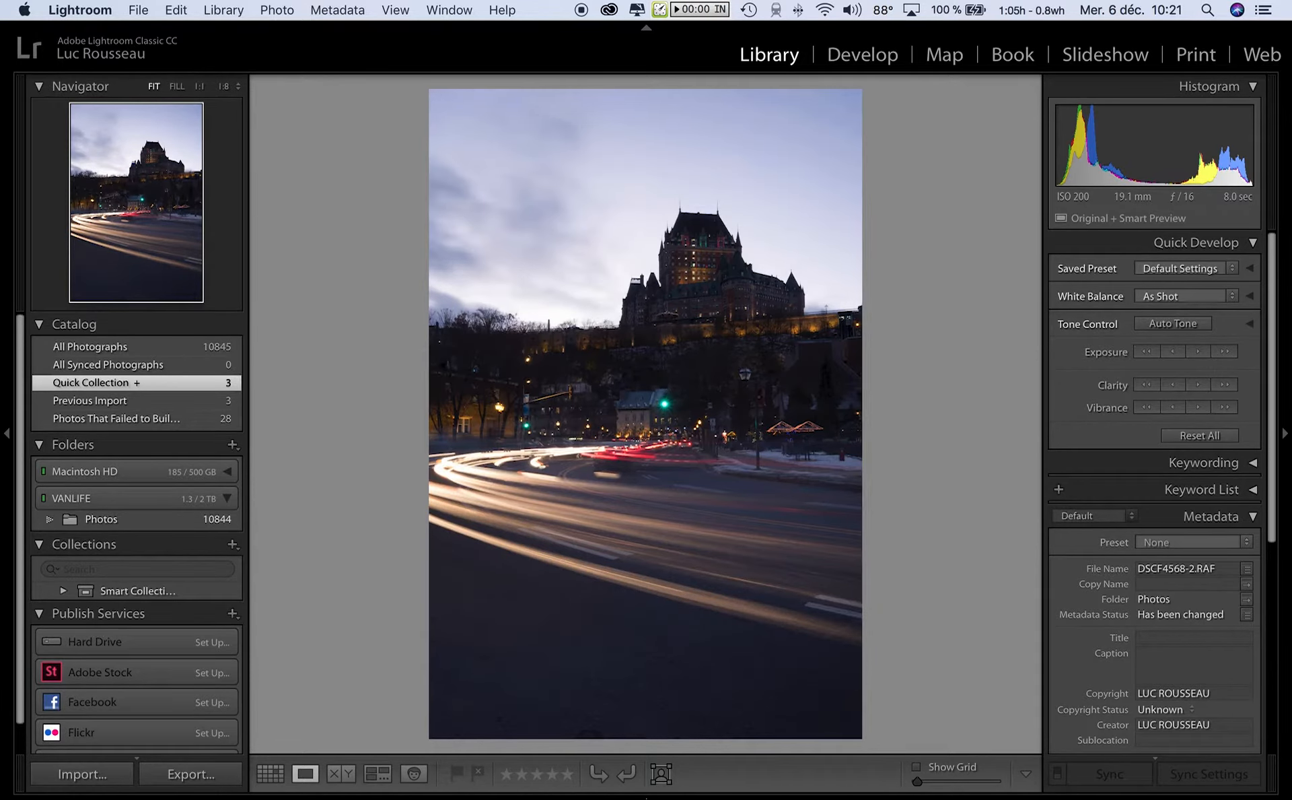
{"action": "key", "text": "Left"}
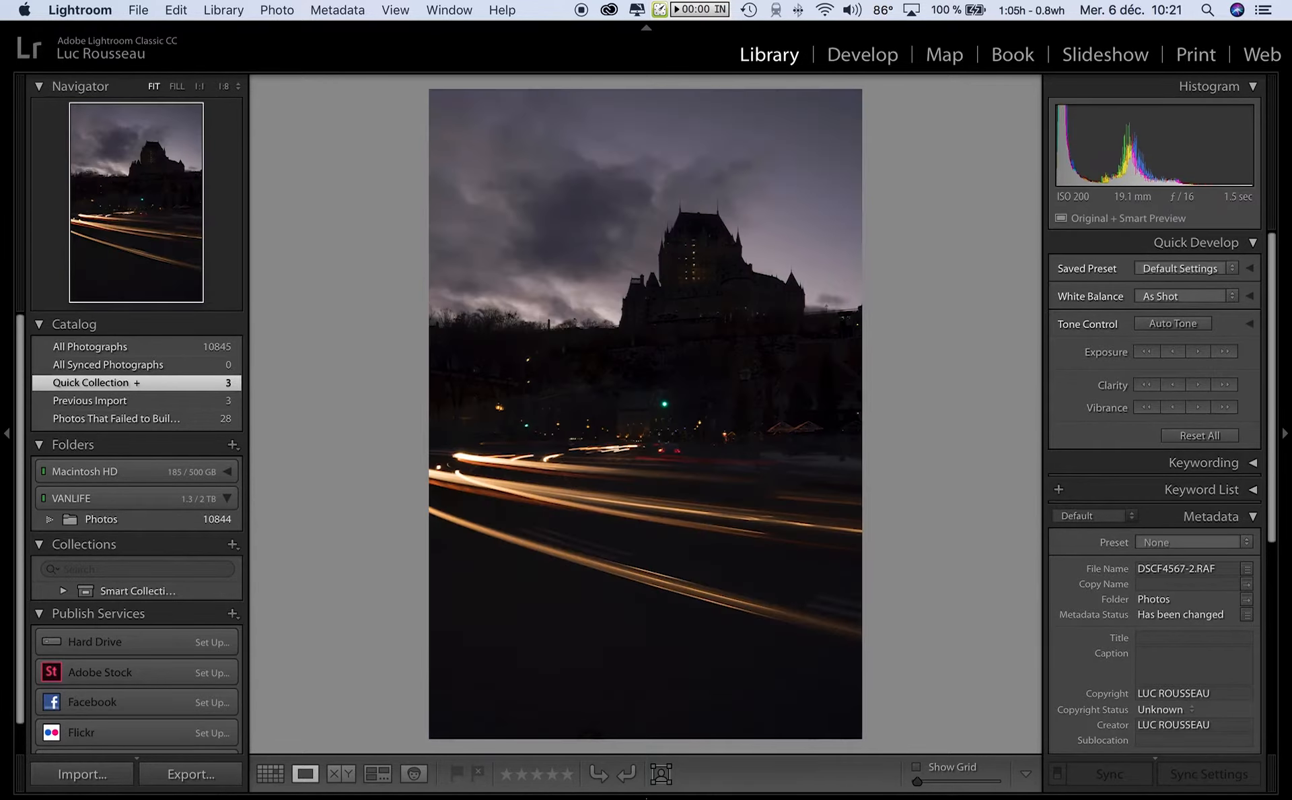
{"action": "key", "text": "g"}
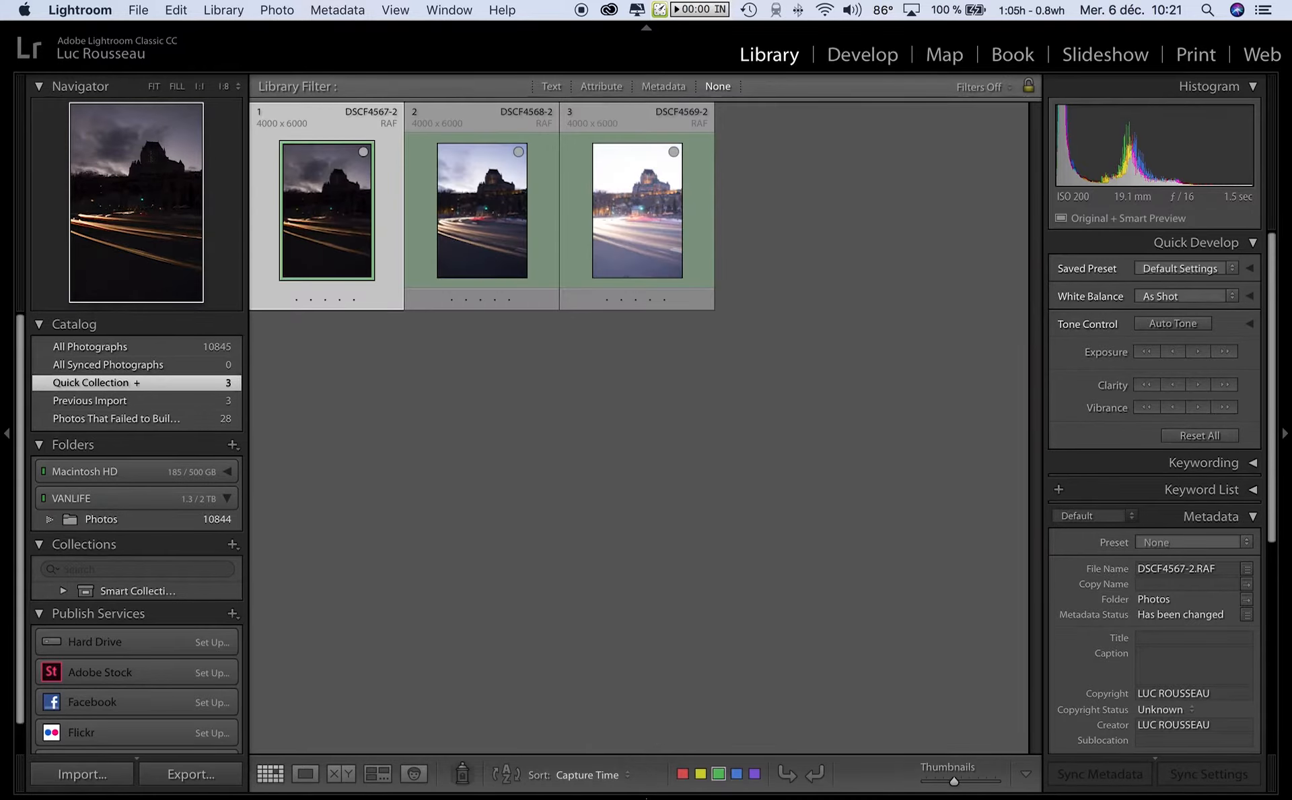
{"action": "left_click", "coordinate": [682, 483]}
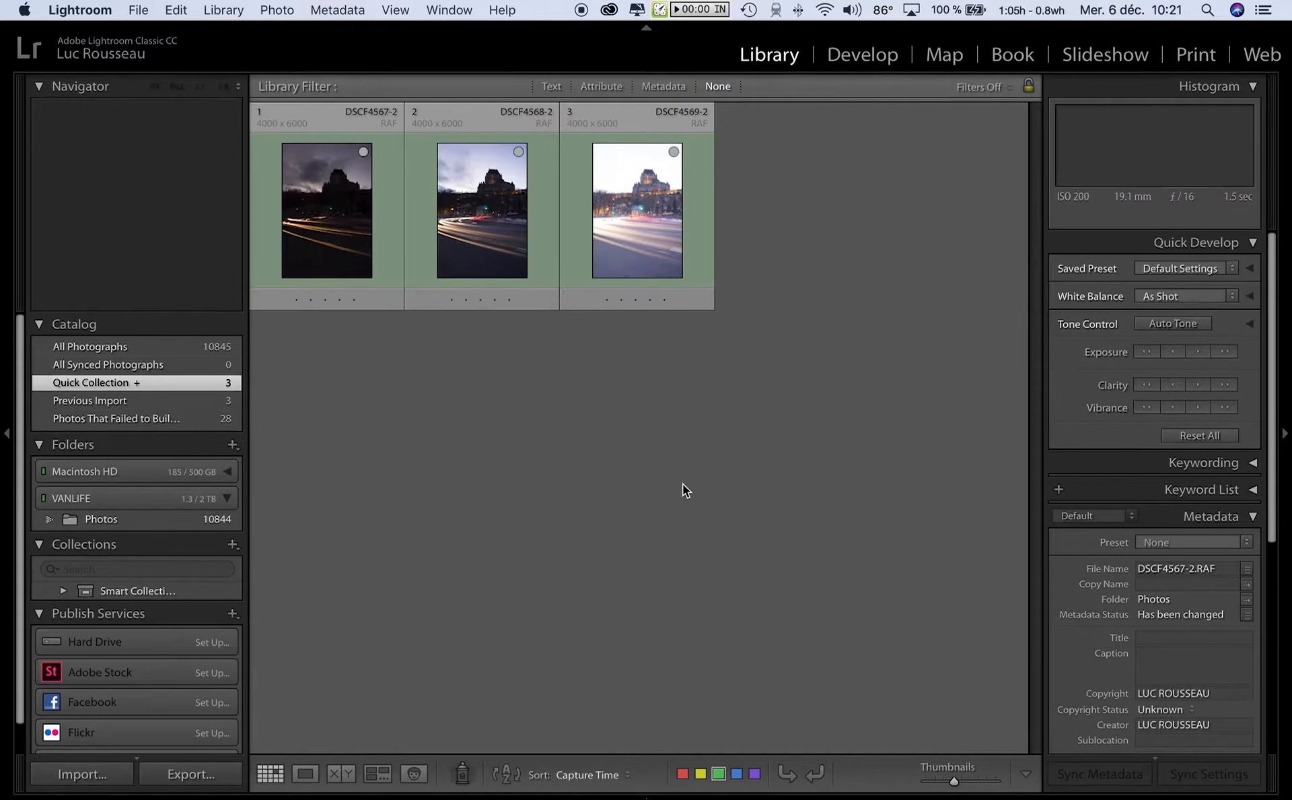
Open the middle exposure, DSCF4568-2, for editing in the Develop module
{"action": "left_click", "coordinate": [487, 204]}
{"action": "double_click", "coordinate": [488, 203]}
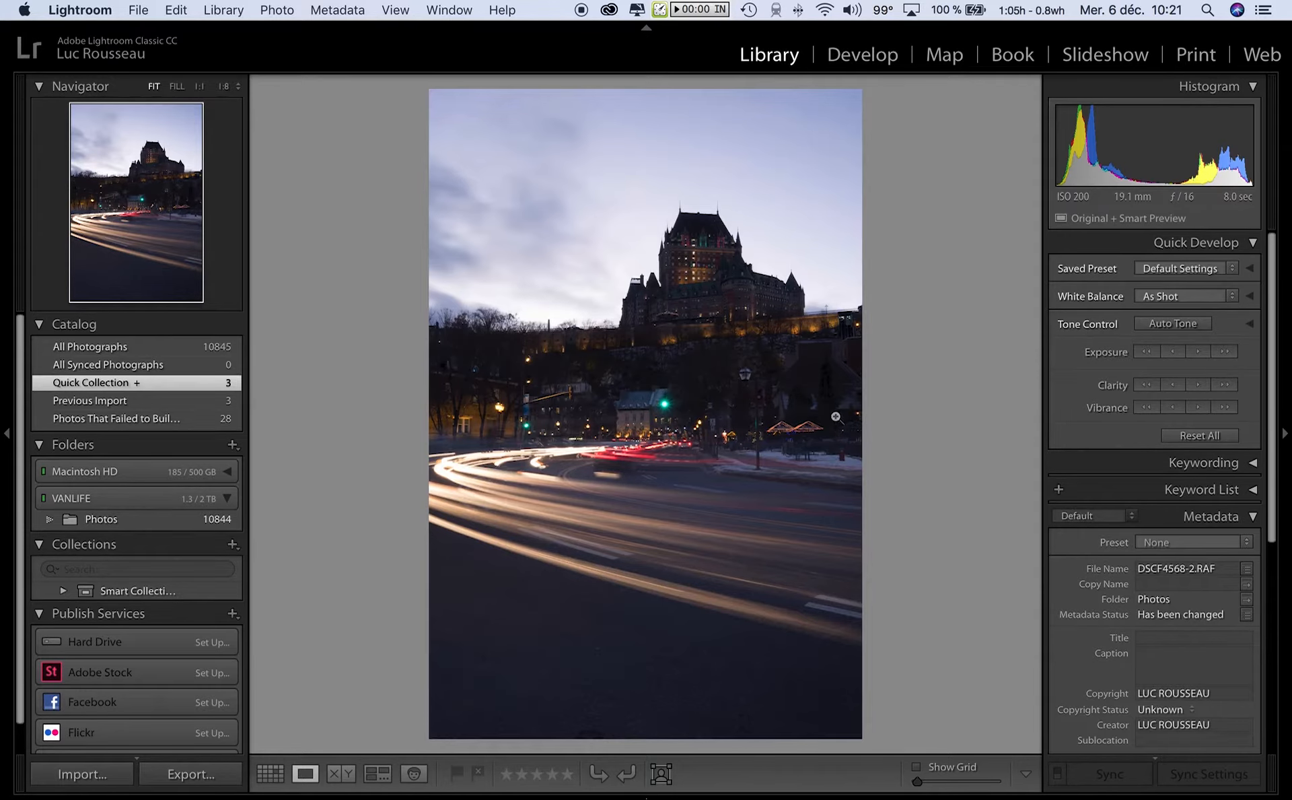
{"action": "key", "text": "d"}
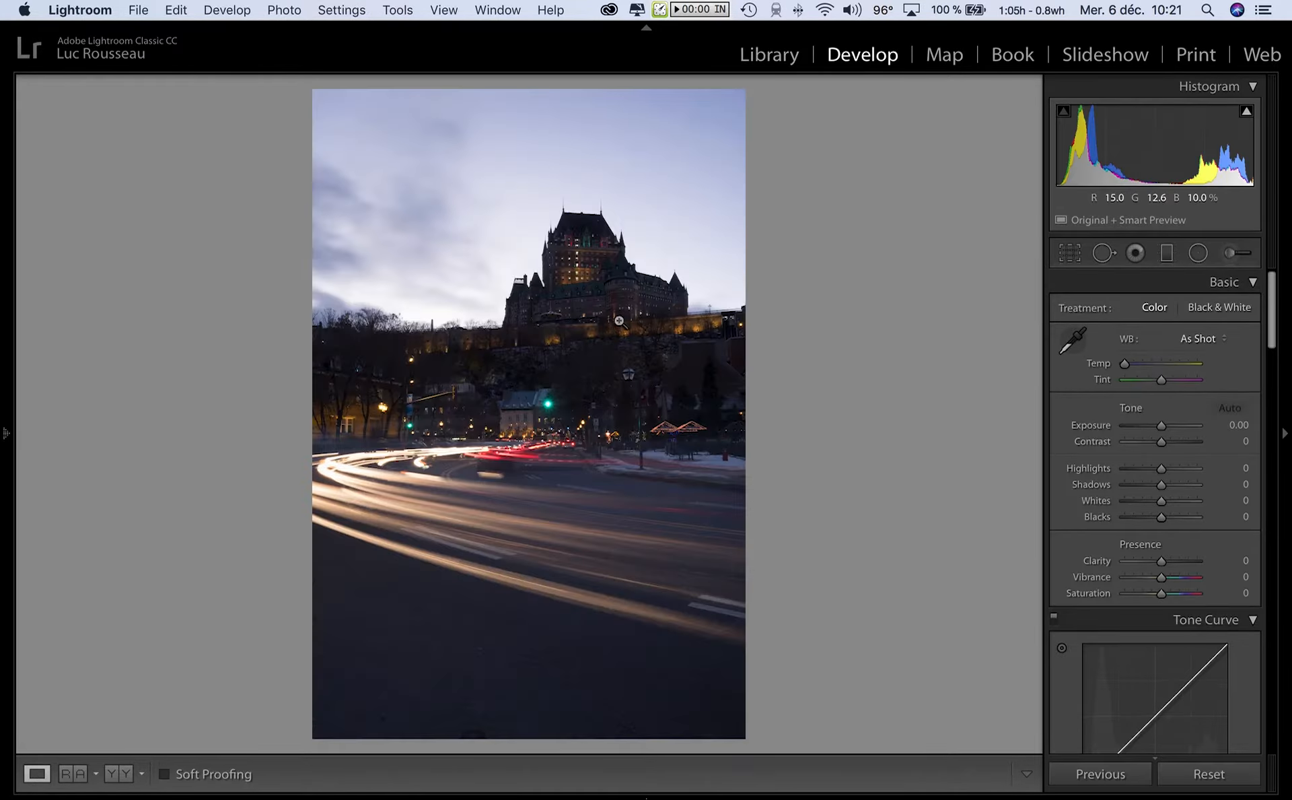
Start a Guided Upright correction and draw a vertical guide along the traffic light pole on the left side of the street
{"action": "scroll", "coordinate": [1166, 576], "scroll_direction": "down", "scroll_amount": 15}
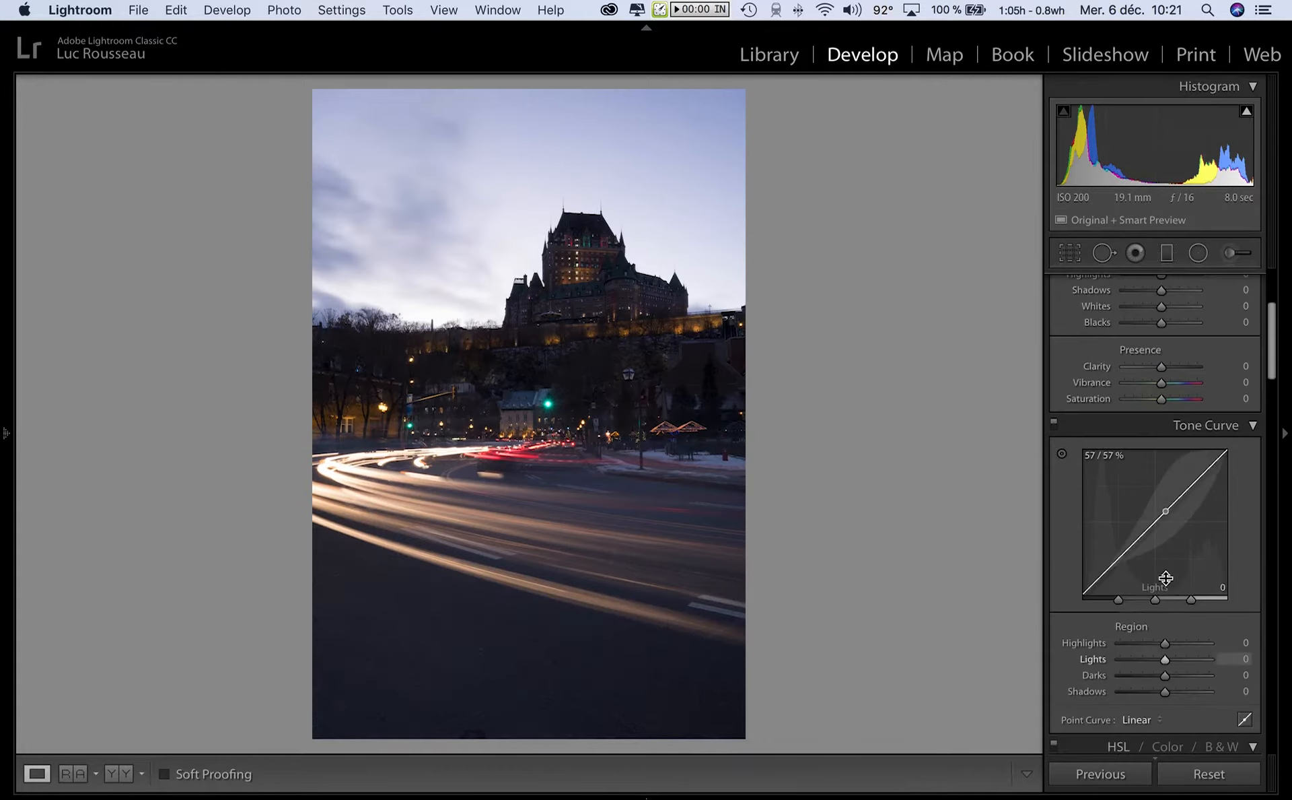
{"action": "scroll", "coordinate": [1166, 576], "scroll_direction": "down", "scroll_amount": 15}
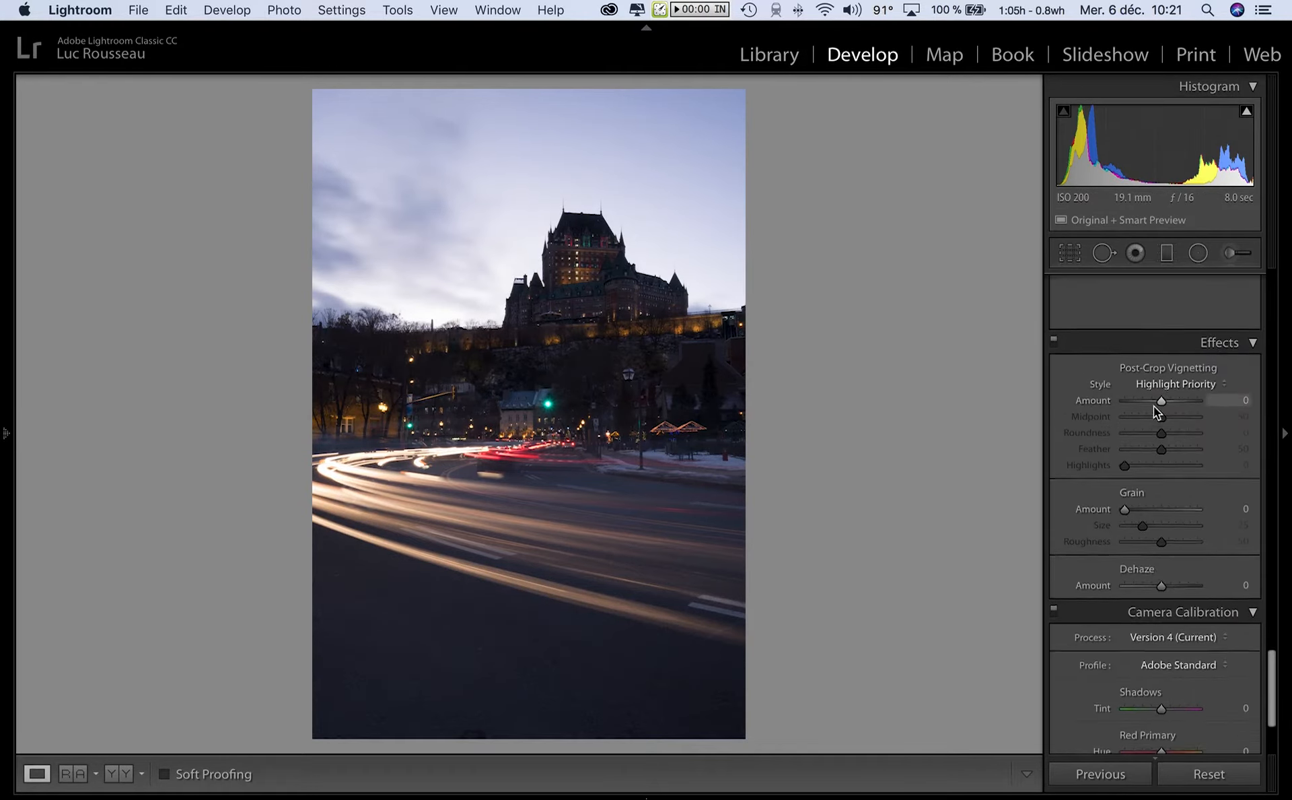
{"action": "scroll", "coordinate": [1153, 407], "scroll_direction": "up", "scroll_amount": 6}
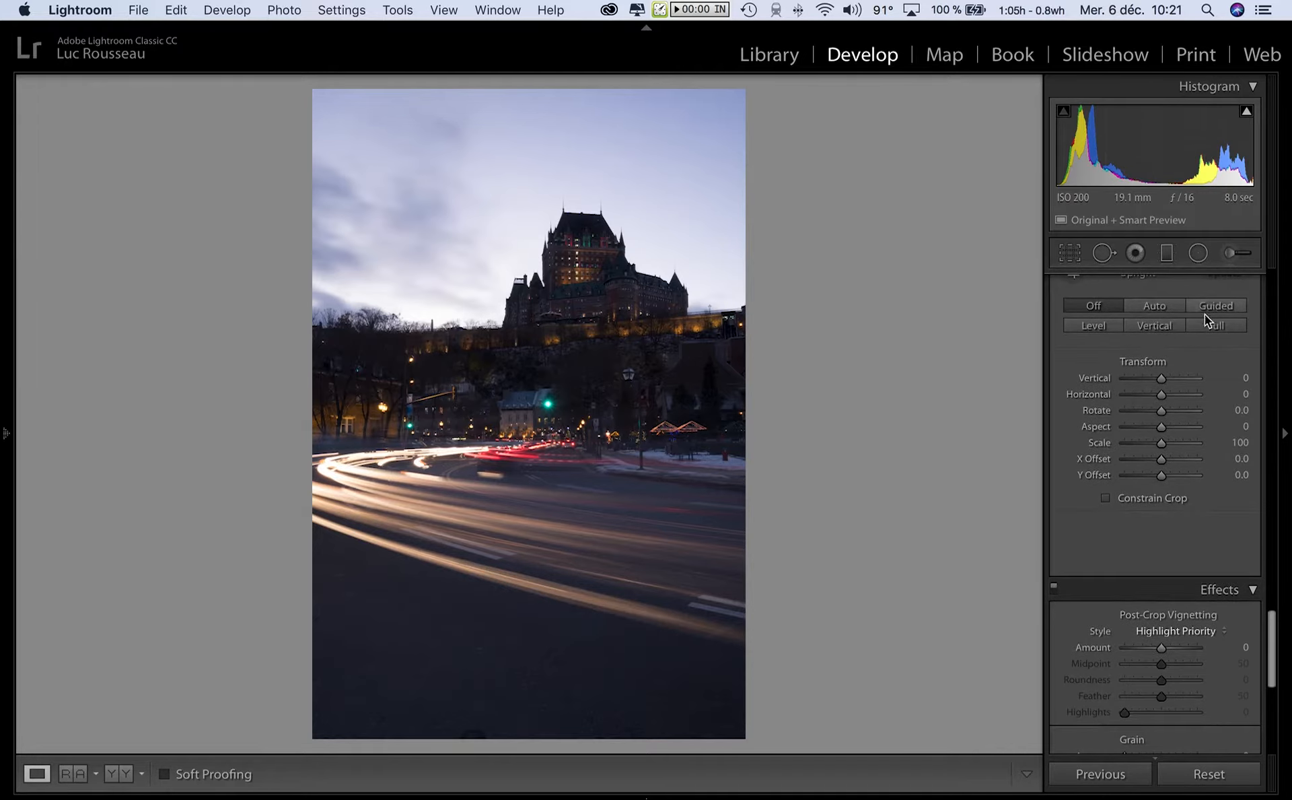
{"action": "left_click", "coordinate": [544, 392]}
{"action": "left_click_drag", "start_coordinate": [542, 375], "coordinate": [461, 569]}
{"action": "left_click", "coordinate": [1221, 305]}
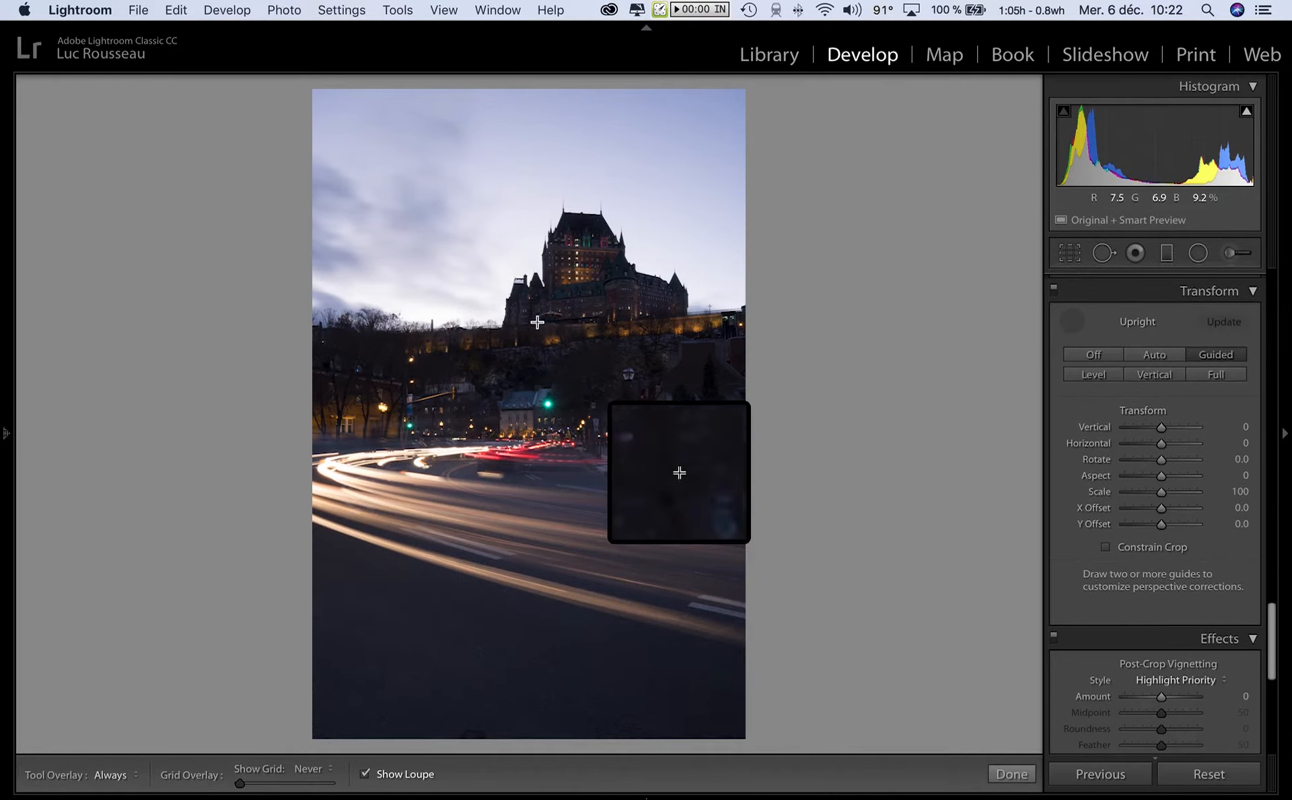
{"action": "key", "text": "z"}
{"action": "key", "text": "space"}
{"action": "left_click_drag", "start_coordinate": [611, 339], "coordinate": [1074, 285]}
{"action": "left_click_drag", "start_coordinate": [382, 541], "coordinate": [807, 211]}
{"action": "mouse_move", "coordinate": [556, 299]}
{"action": "left_mouse_down"}
{"action": "mouse_move", "coordinate": [560, 329]}
{"action": "mouse_move", "coordinate": [562, 313]}
{"action": "left_mouse_up"}
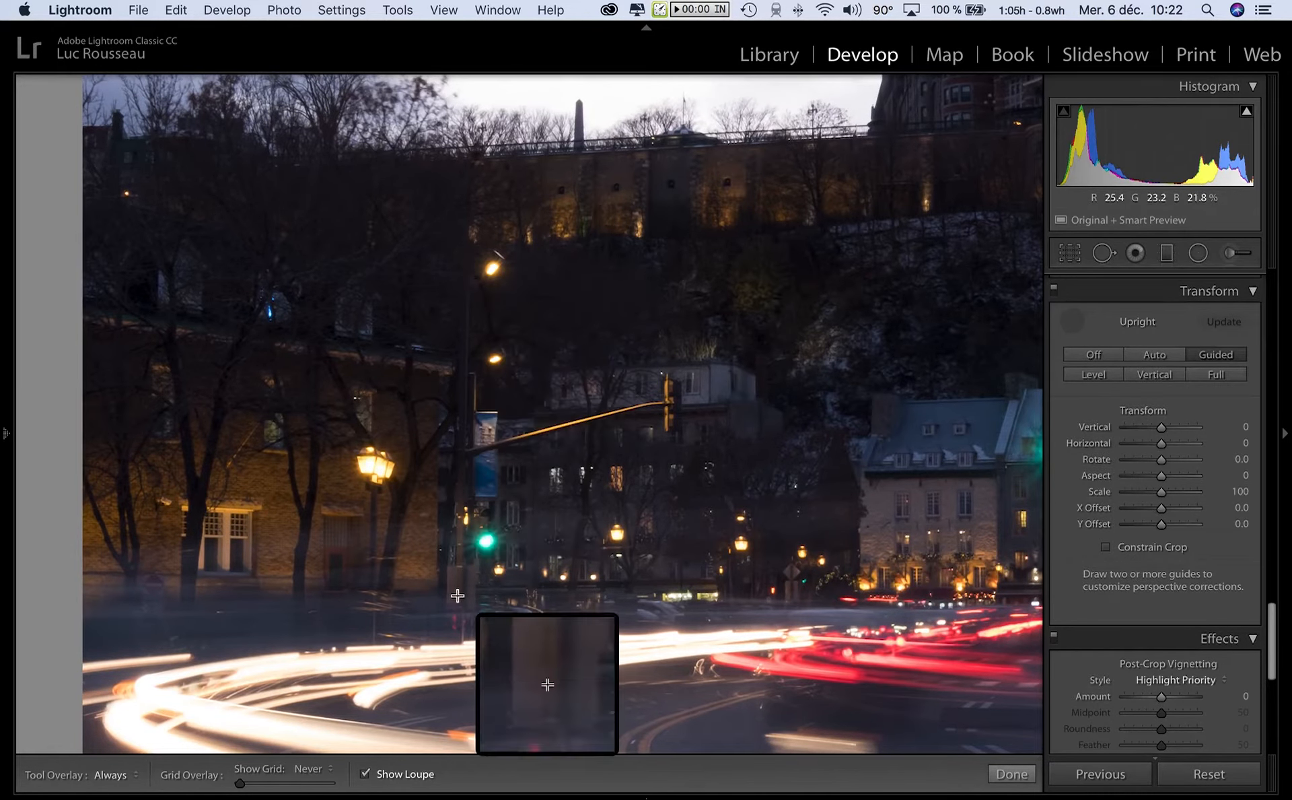
{"action": "left_click_drag", "start_coordinate": [439, 375], "coordinate": [437, 598]}
Draw a second vertical guide along the building edge near the photo's right border to straighten the perspective
{"action": "key", "text": "space"}
{"action": "left_click_drag", "start_coordinate": [784, 287], "coordinate": [348, 557]}
{"action": "left_click_drag", "start_coordinate": [725, 352], "coordinate": [428, 176]}
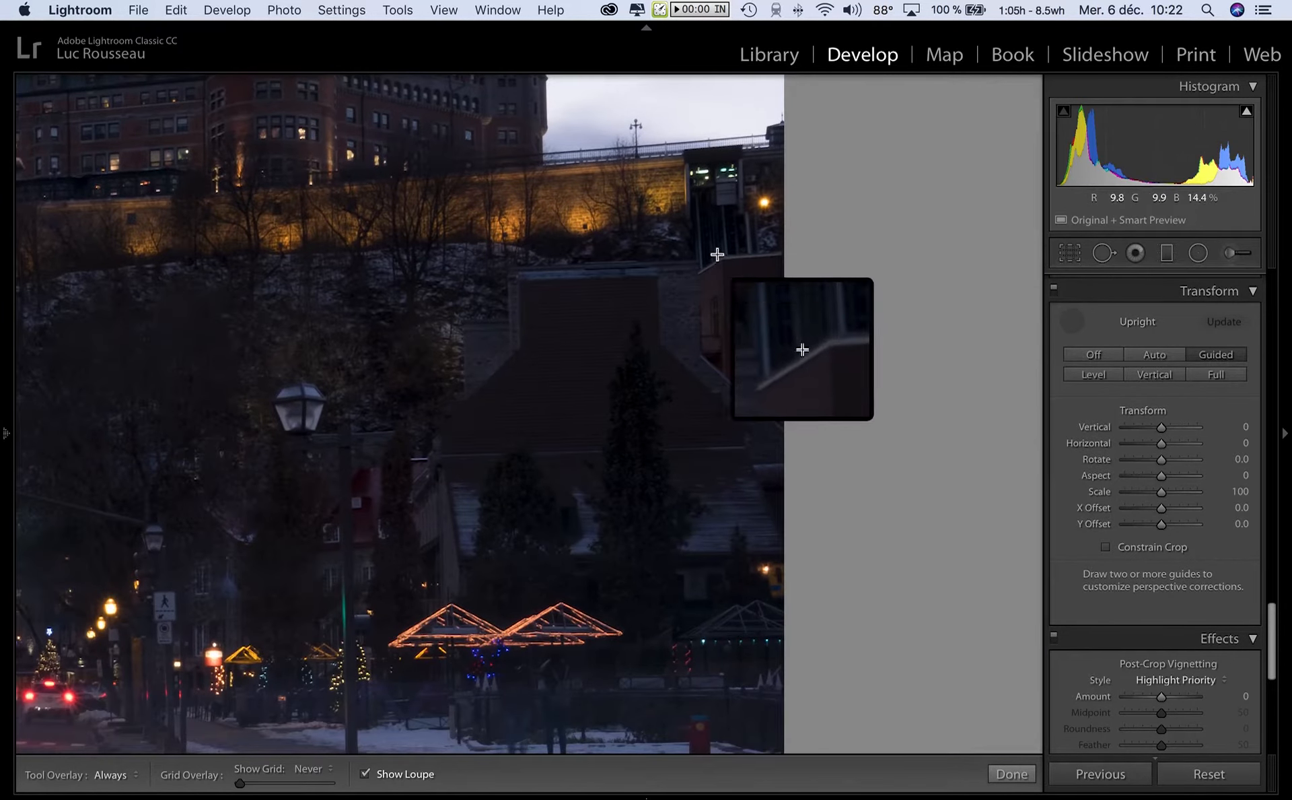
{"action": "left_click_drag", "start_coordinate": [721, 254], "coordinate": [730, 490]}
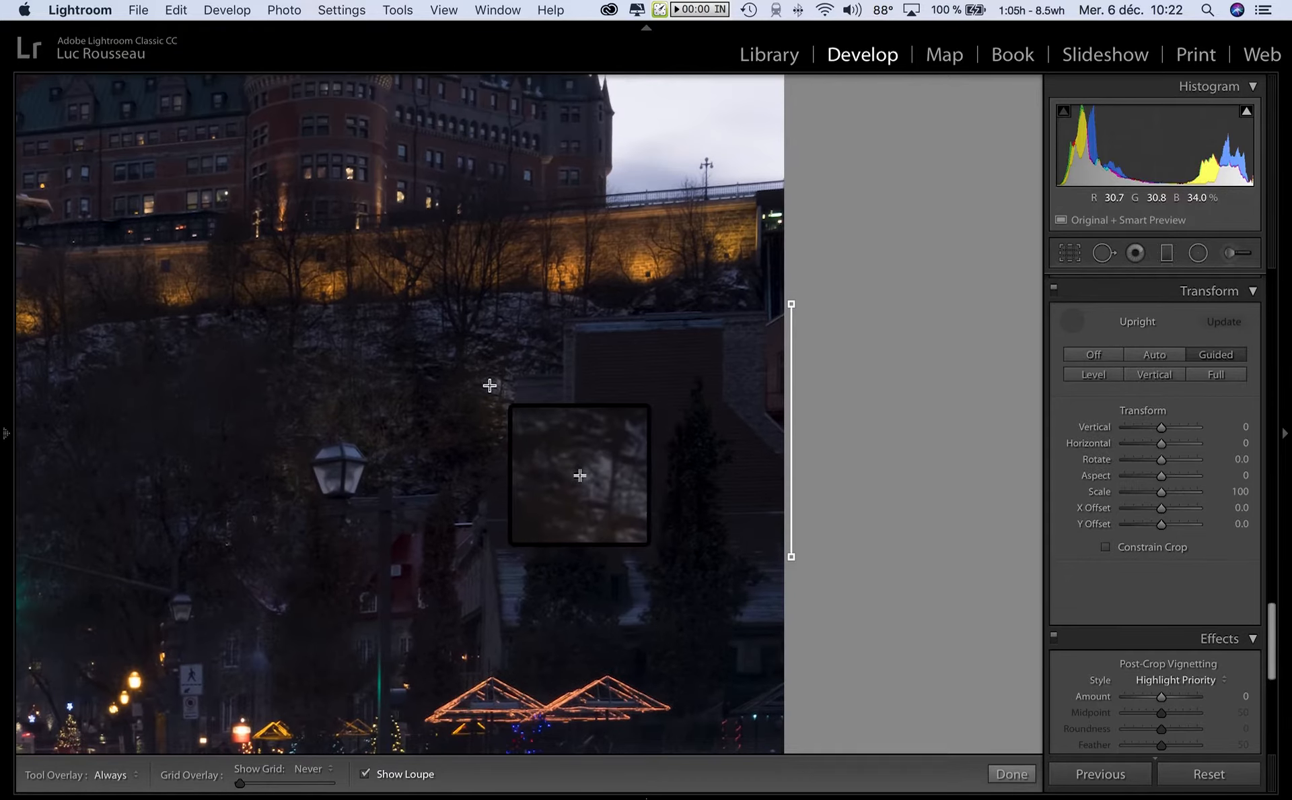
{"action": "key", "text": "z"}
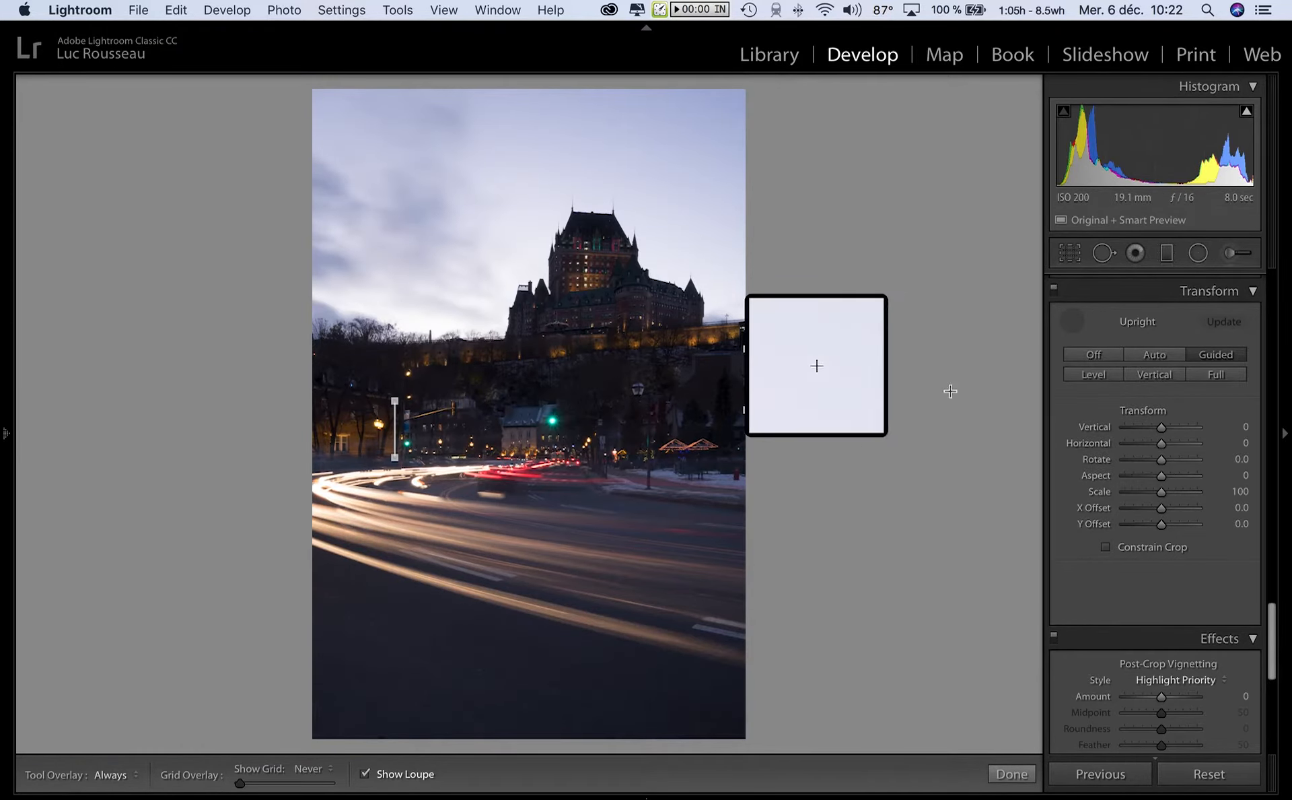
Compare the photo with and without the Transform correction
{"action": "left_click", "coordinate": [1054, 288]}
{"action": "left_click", "coordinate": [1054, 288]}
{"action": "left_click", "coordinate": [1054, 288]}
{"action": "left_click", "coordinate": [1055, 289]}
{"action": "left_click", "coordinate": [1055, 289]}
{"action": "left_click", "coordinate": [1055, 289]}
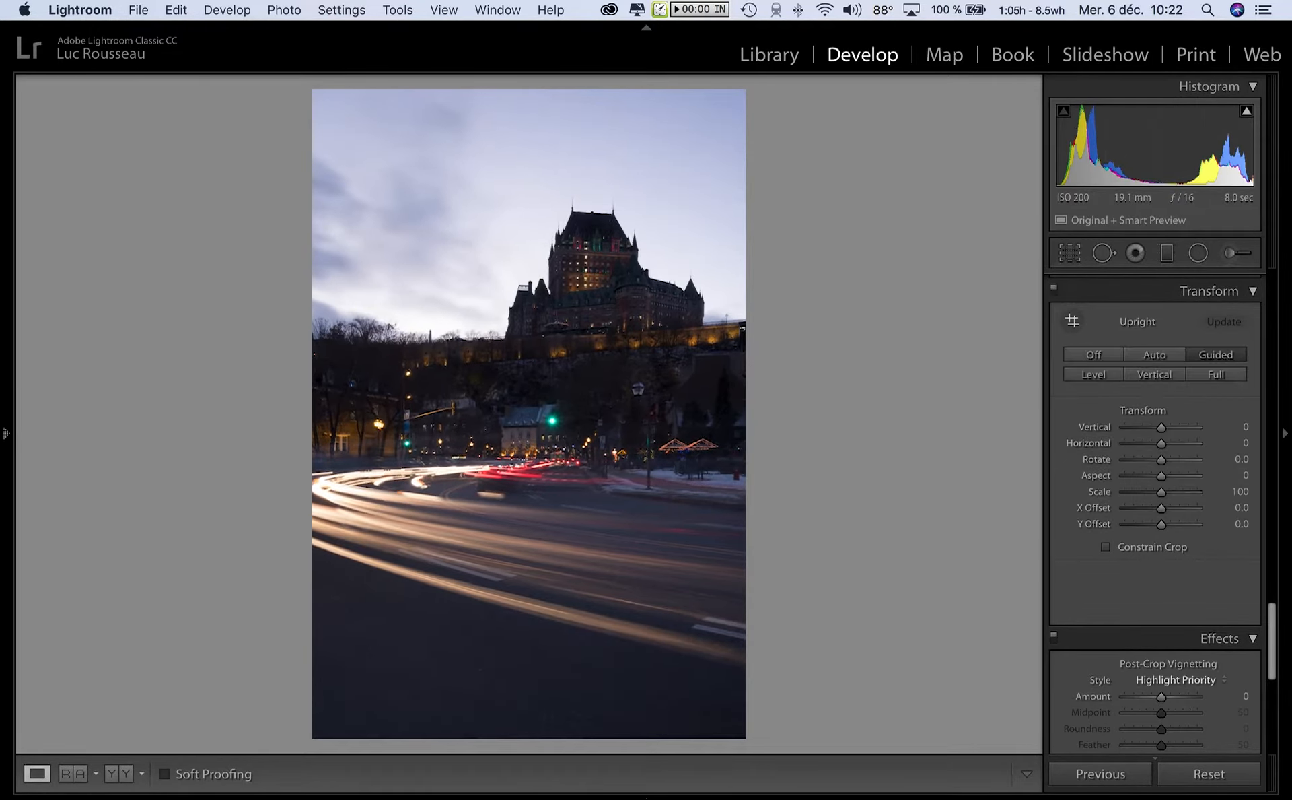
Lower Highlights to −54, check the castle detail up close, and raise Shadows to +10
{"action": "scroll", "coordinate": [1216, 517], "scroll_direction": "up", "scroll_amount": 15}
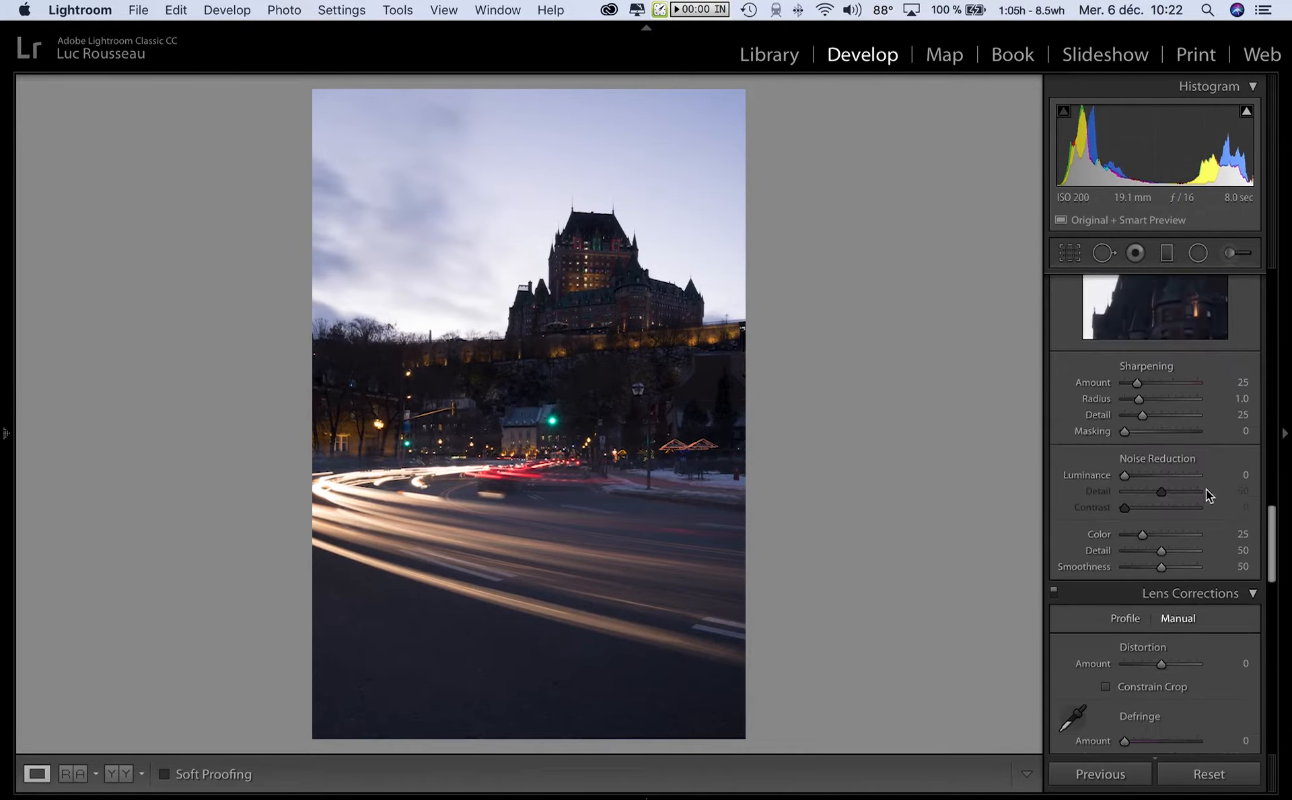
{"action": "scroll", "coordinate": [1206, 488], "scroll_direction": "up", "scroll_amount": 15}
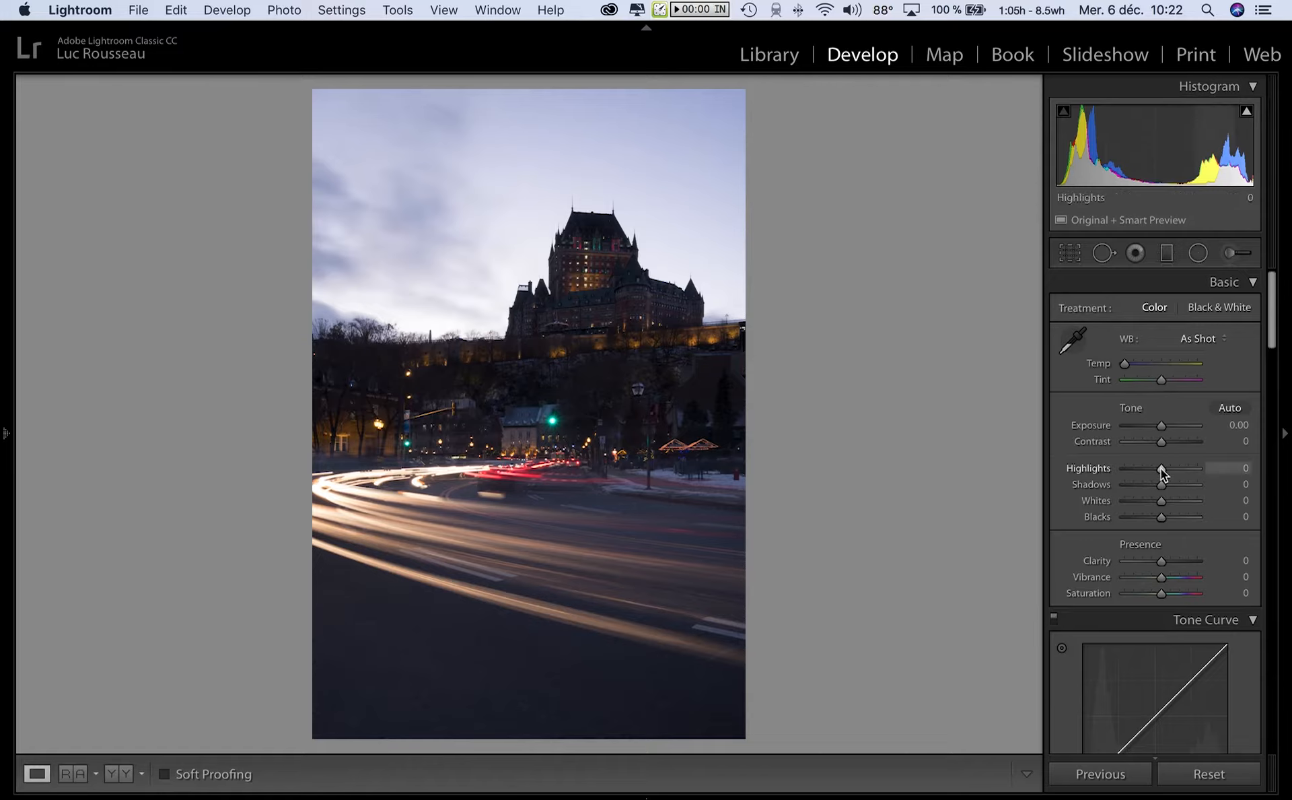
{"action": "left_click_drag", "start_coordinate": [1162, 469], "coordinate": [1140, 469]}
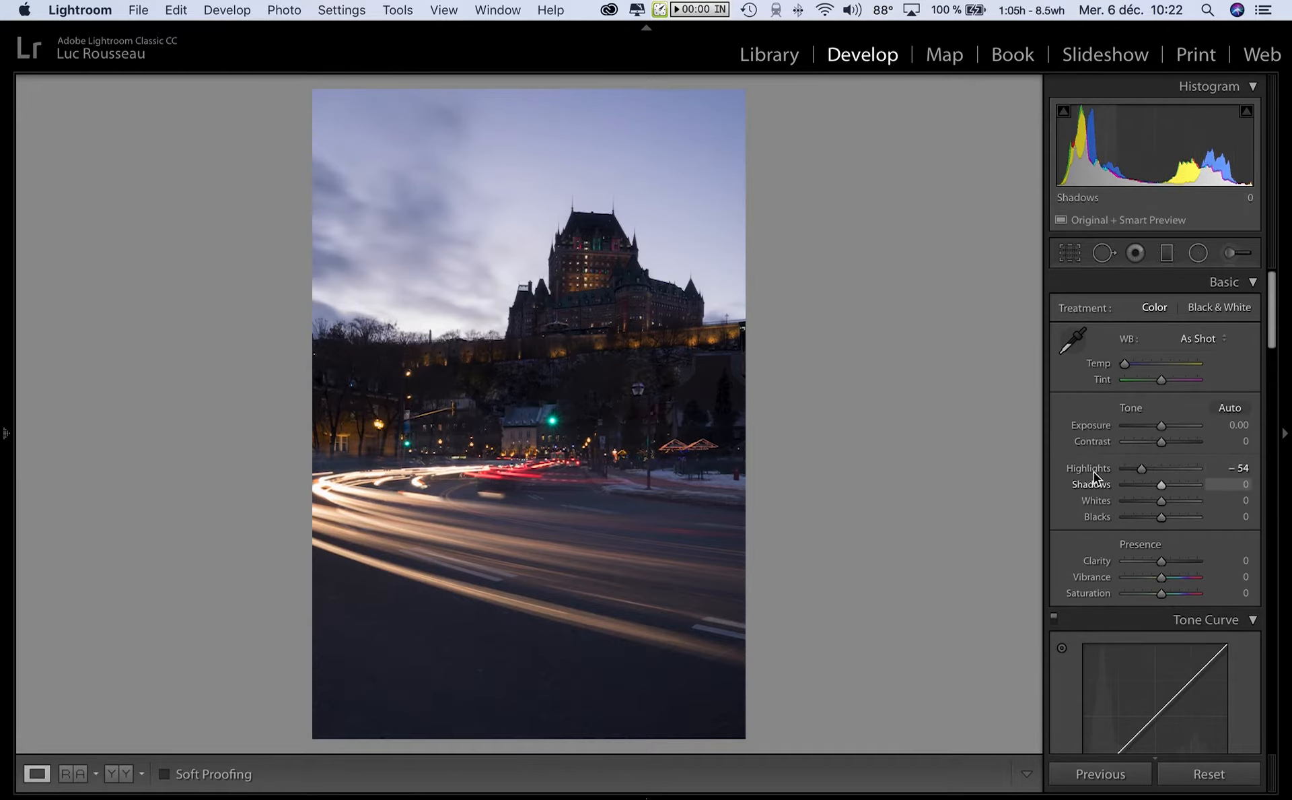
{"action": "left_click", "coordinate": [543, 327]}
{"action": "left_click_drag", "start_coordinate": [406, 421], "coordinate": [407, 505]}
{"action": "left_click", "coordinate": [698, 367]}
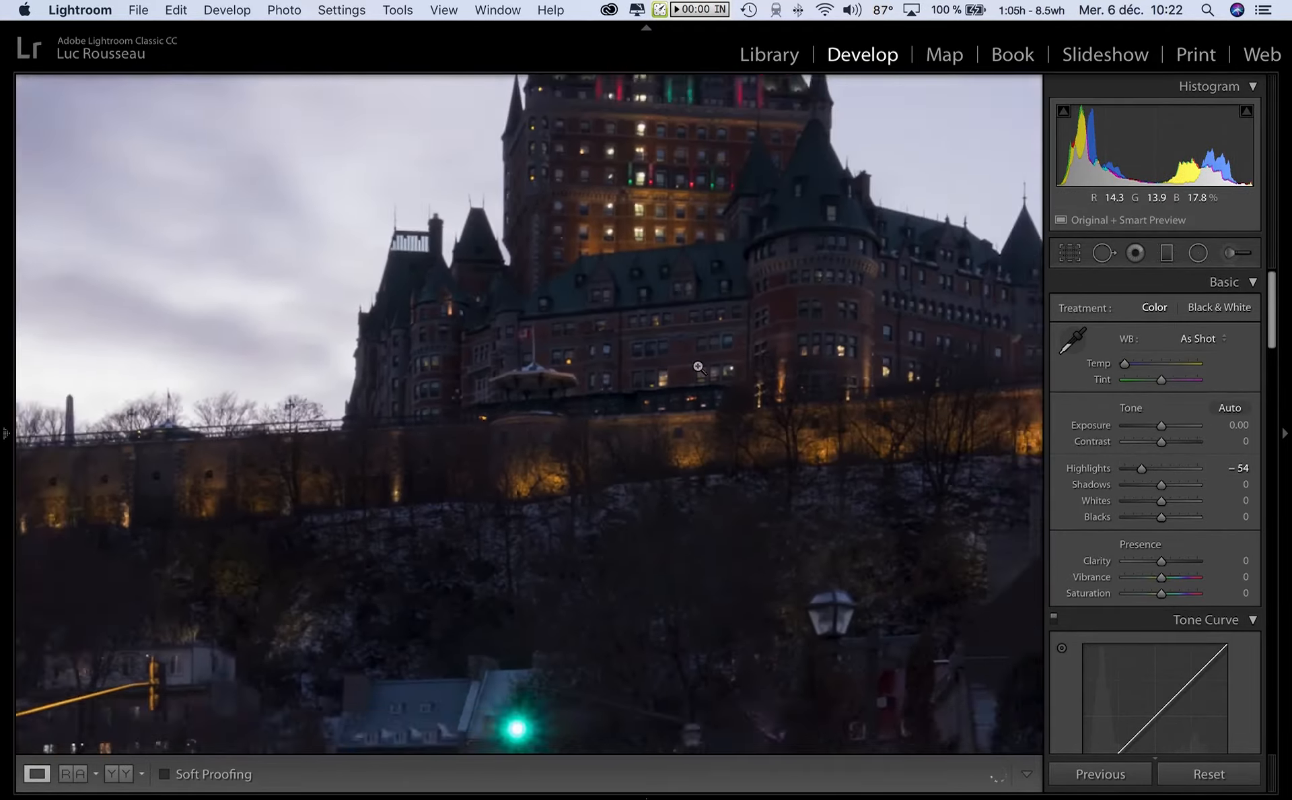
{"action": "left_click", "coordinate": [579, 378]}
{"action": "left_click", "coordinate": [567, 385]}
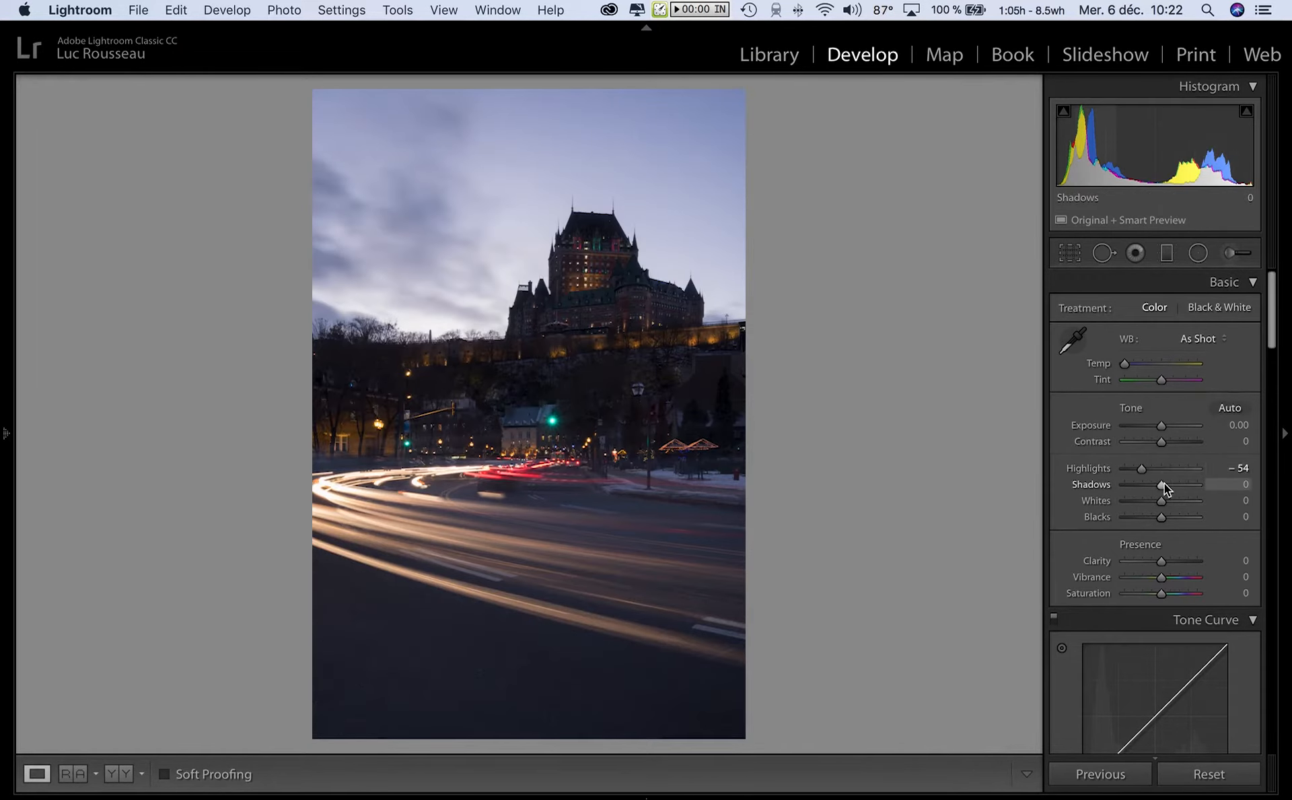
{"action": "left_click_drag", "start_coordinate": [1167, 483], "coordinate": [1170, 483]}
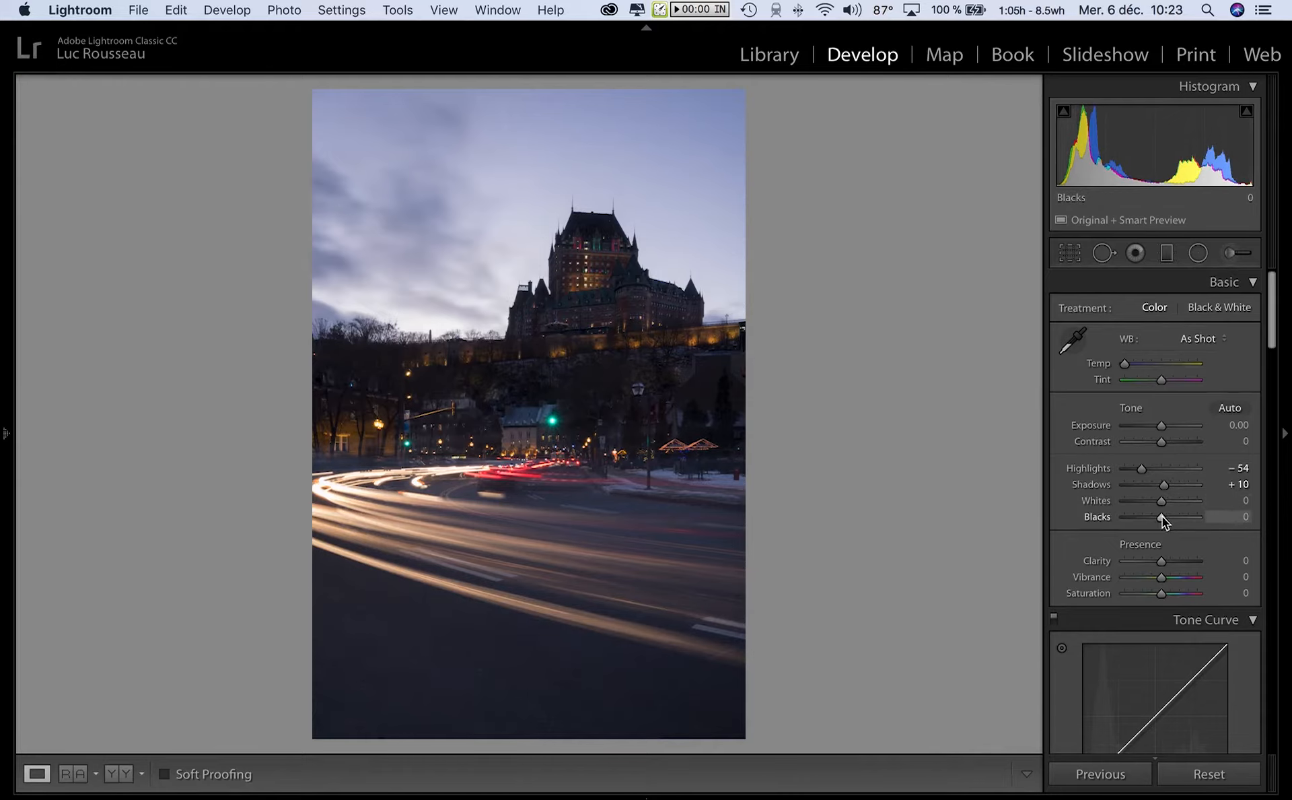
Refine the basic tones with Blacks −24, Whites +37, Exposure +0.45 and Highlights −79
{"action": "left_click_drag", "start_coordinate": [1159, 516], "coordinate": [1152, 514]}
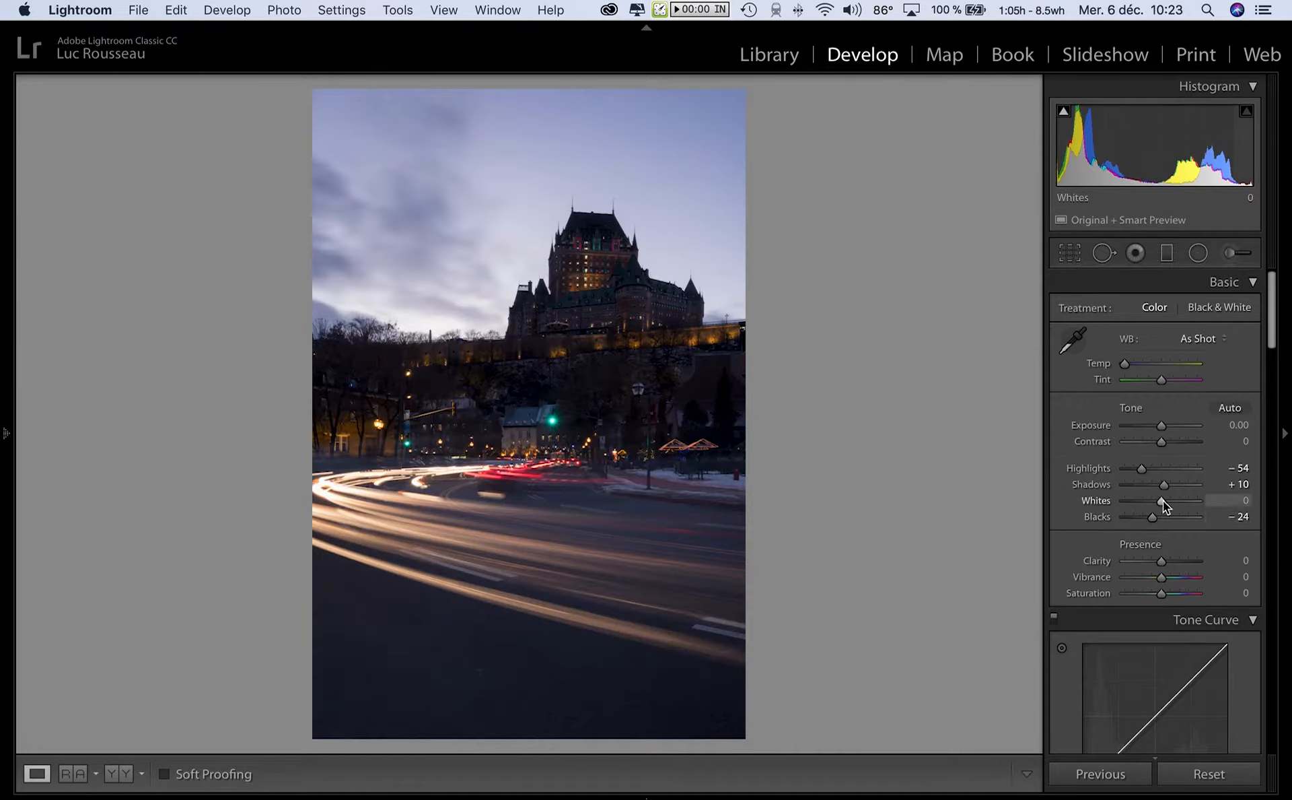
{"action": "mouse_move", "coordinate": [1163, 502]}
{"action": "left_mouse_down"}
{"action": "mouse_move", "coordinate": [1142, 506]}
{"action": "mouse_move", "coordinate": [1200, 498]}
{"action": "mouse_move", "coordinate": [1153, 505]}
{"action": "mouse_move", "coordinate": [1172, 511]}
{"action": "left_mouse_up"}
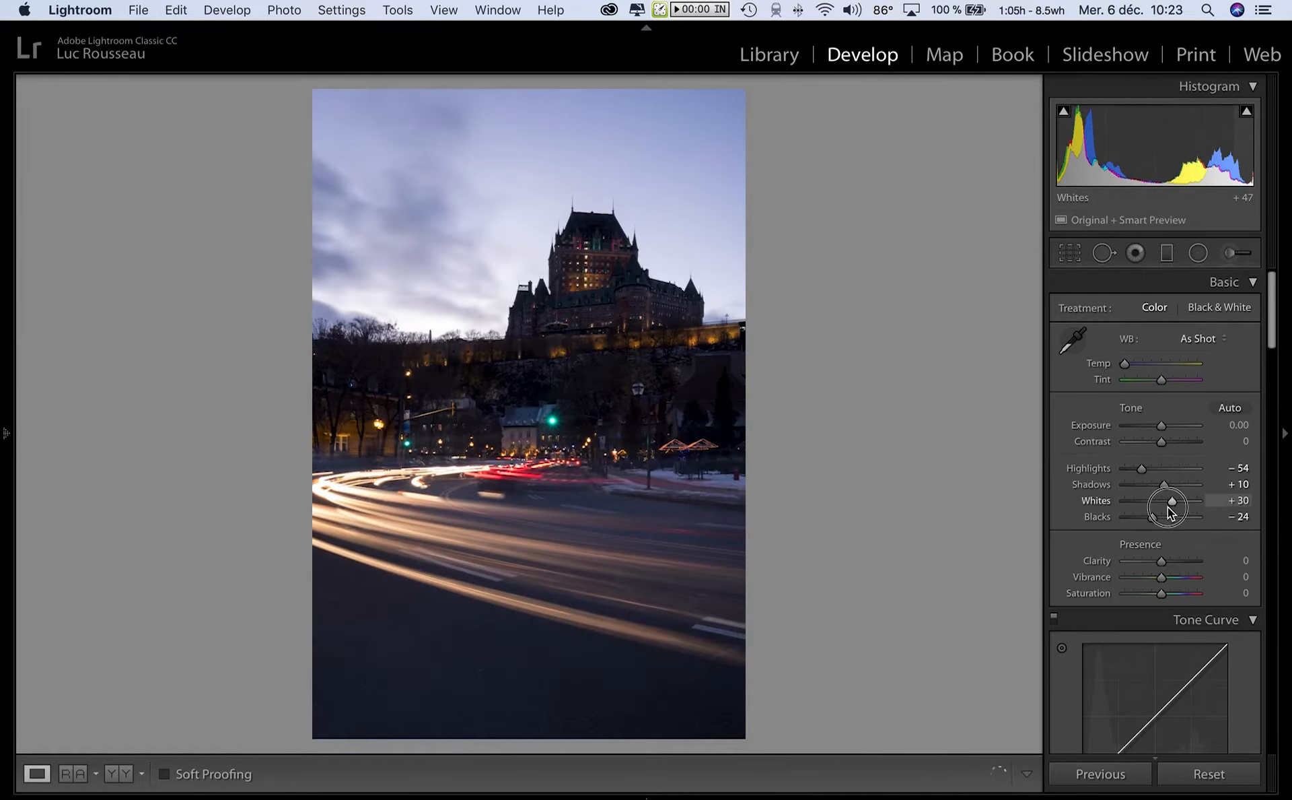
{"action": "left_click_drag", "start_coordinate": [1160, 426], "coordinate": [1131, 471]}
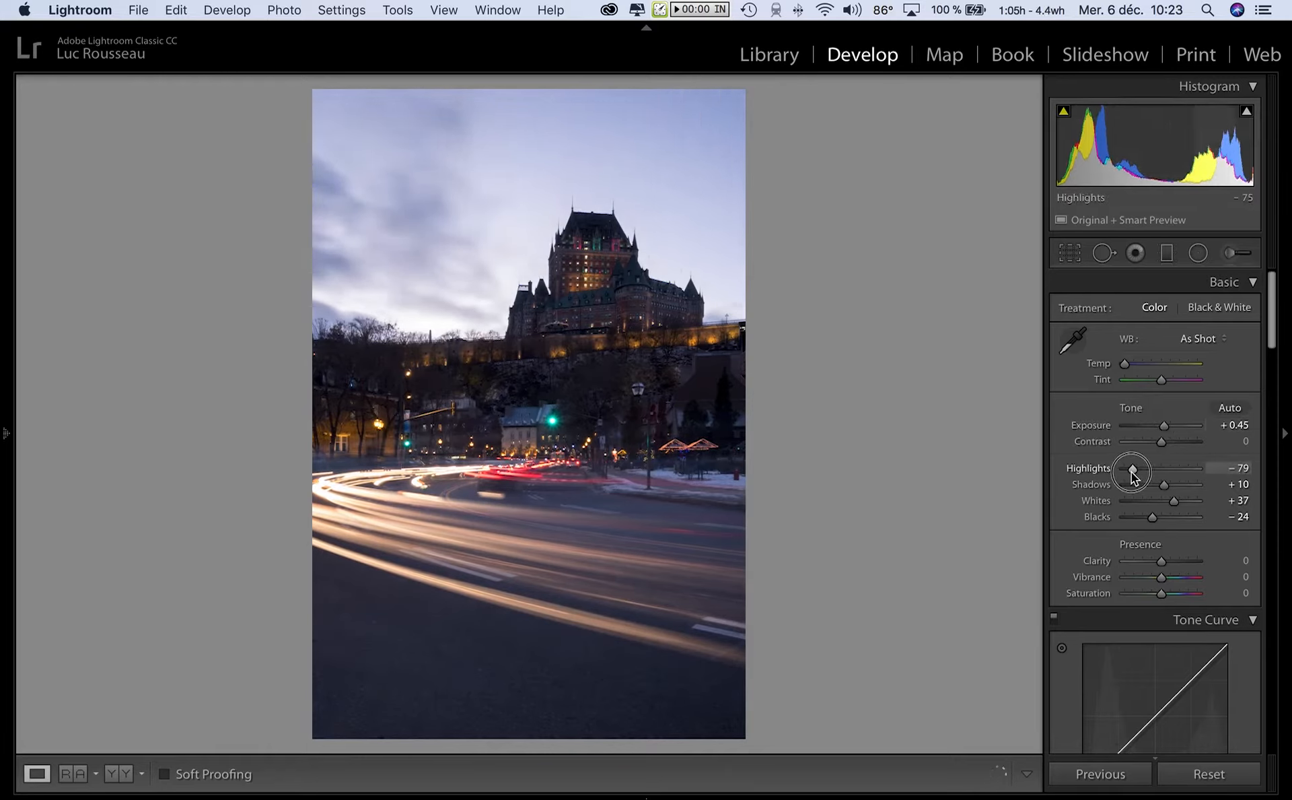
Set the Sharpening amount to 50 and inspect the street and hillside details up close
{"action": "left_click", "coordinate": [539, 371]}
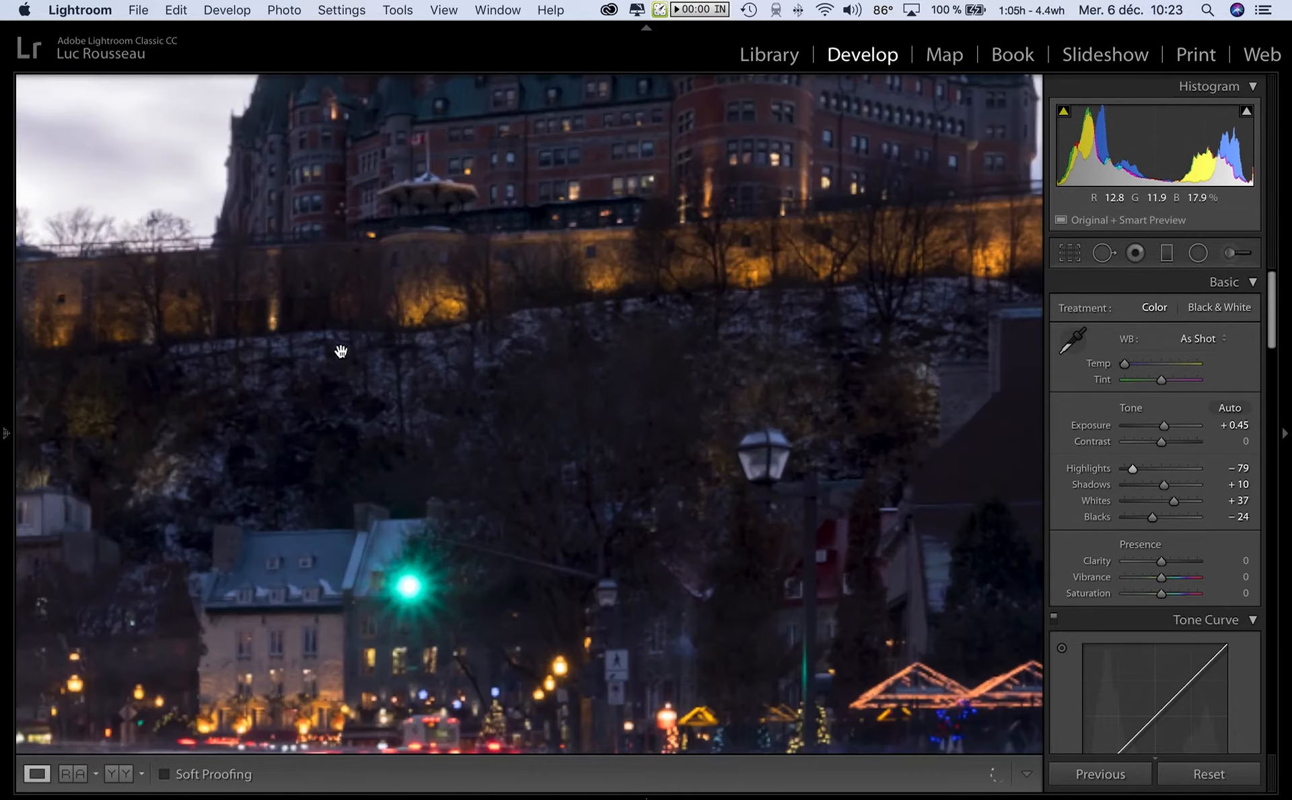
{"action": "left_click_drag", "start_coordinate": [294, 522], "coordinate": [490, 308]}
{"action": "left_click_drag", "start_coordinate": [353, 341], "coordinate": [445, 395]}
{"action": "left_click_drag", "start_coordinate": [673, 463], "coordinate": [618, 461]}
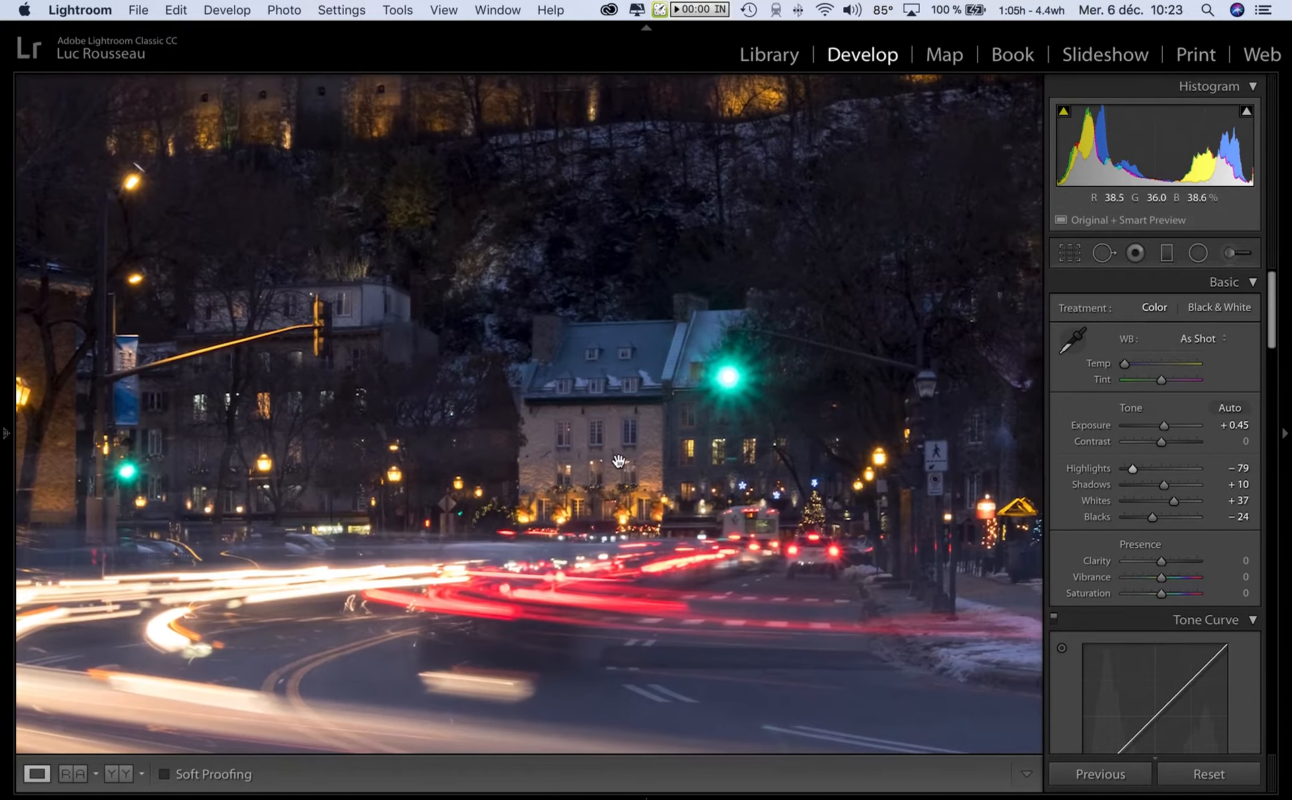
{"action": "scroll", "coordinate": [1167, 624], "scroll_direction": "down", "scroll_amount": 15}
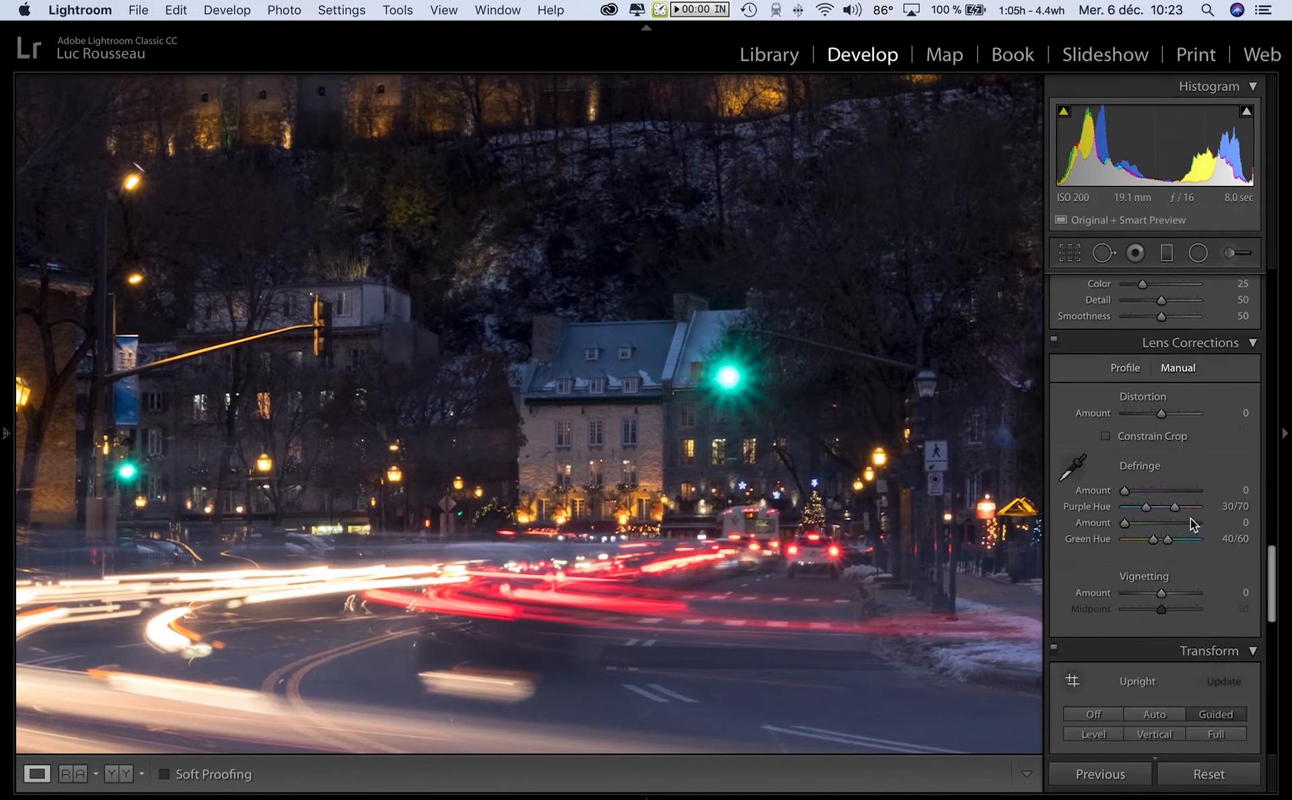
{"action": "scroll", "coordinate": [1190, 518], "scroll_direction": "down", "scroll_amount": 3}
{"action": "scroll", "coordinate": [1172, 499], "scroll_direction": "up", "scroll_amount": 2}
{"action": "scroll", "coordinate": [1175, 501], "scroll_direction": "up", "scroll_amount": 3}
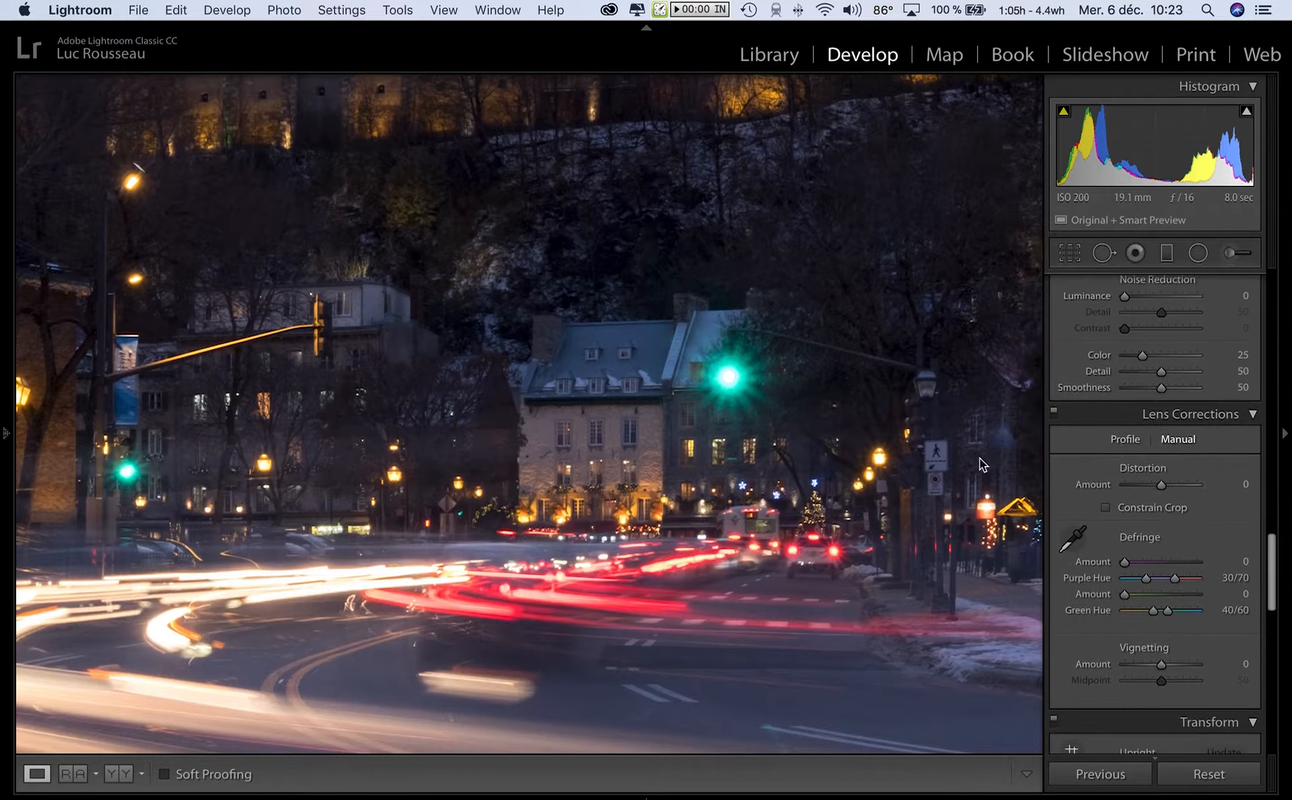
{"action": "scroll", "coordinate": [1138, 473], "scroll_direction": "up", "scroll_amount": 4}
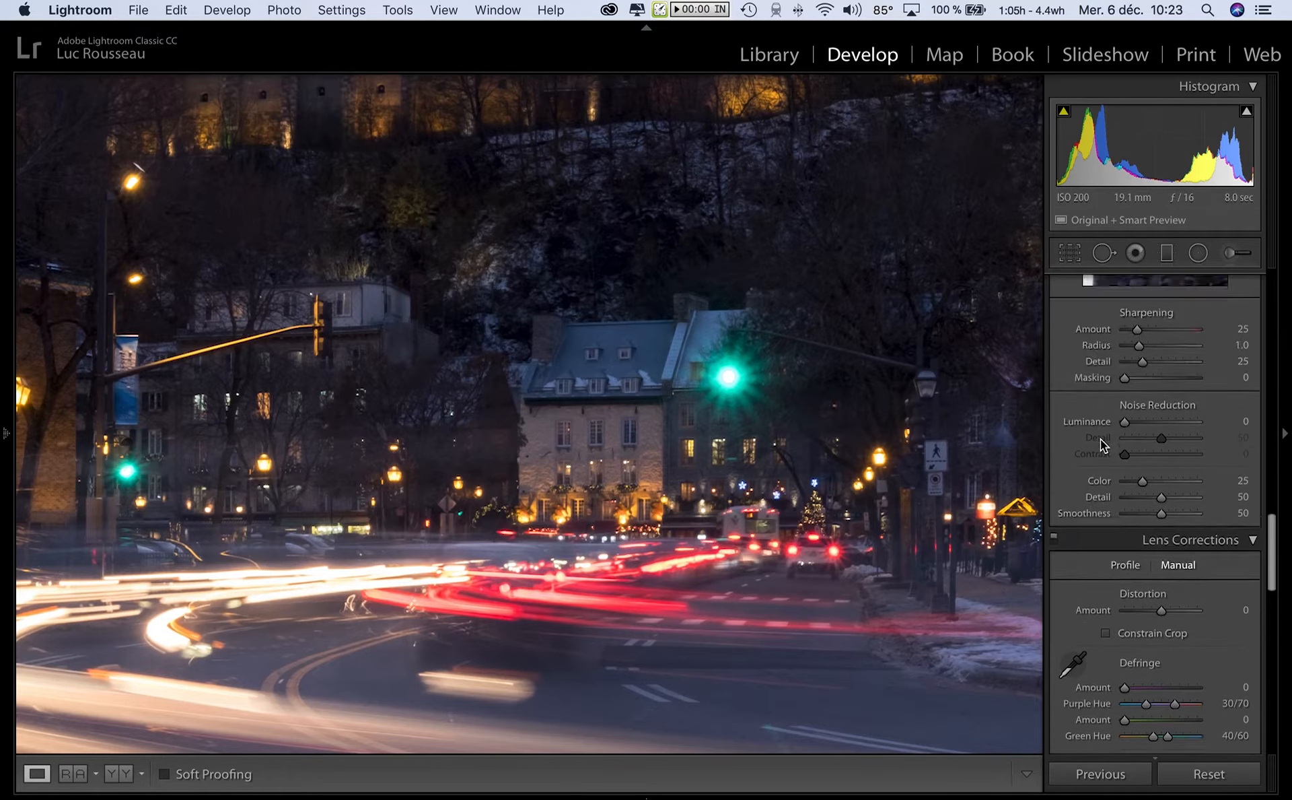
{"action": "scroll", "coordinate": [1108, 432], "scroll_direction": "up", "scroll_amount": 1}
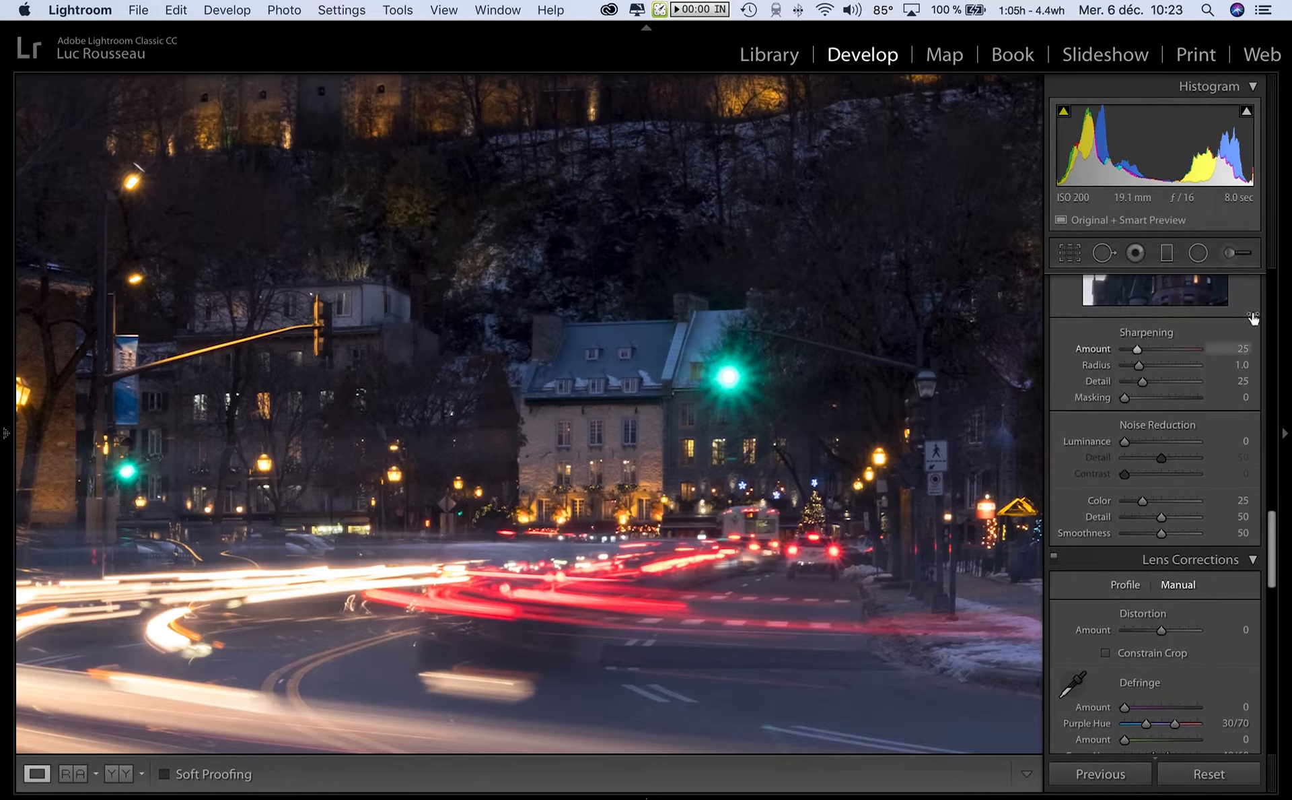
{"action": "left_click", "coordinate": [1238, 348]}
{"action": "key", "text": "Return"}
{"action": "left_click_drag", "start_coordinate": [513, 375], "coordinate": [584, 294]}
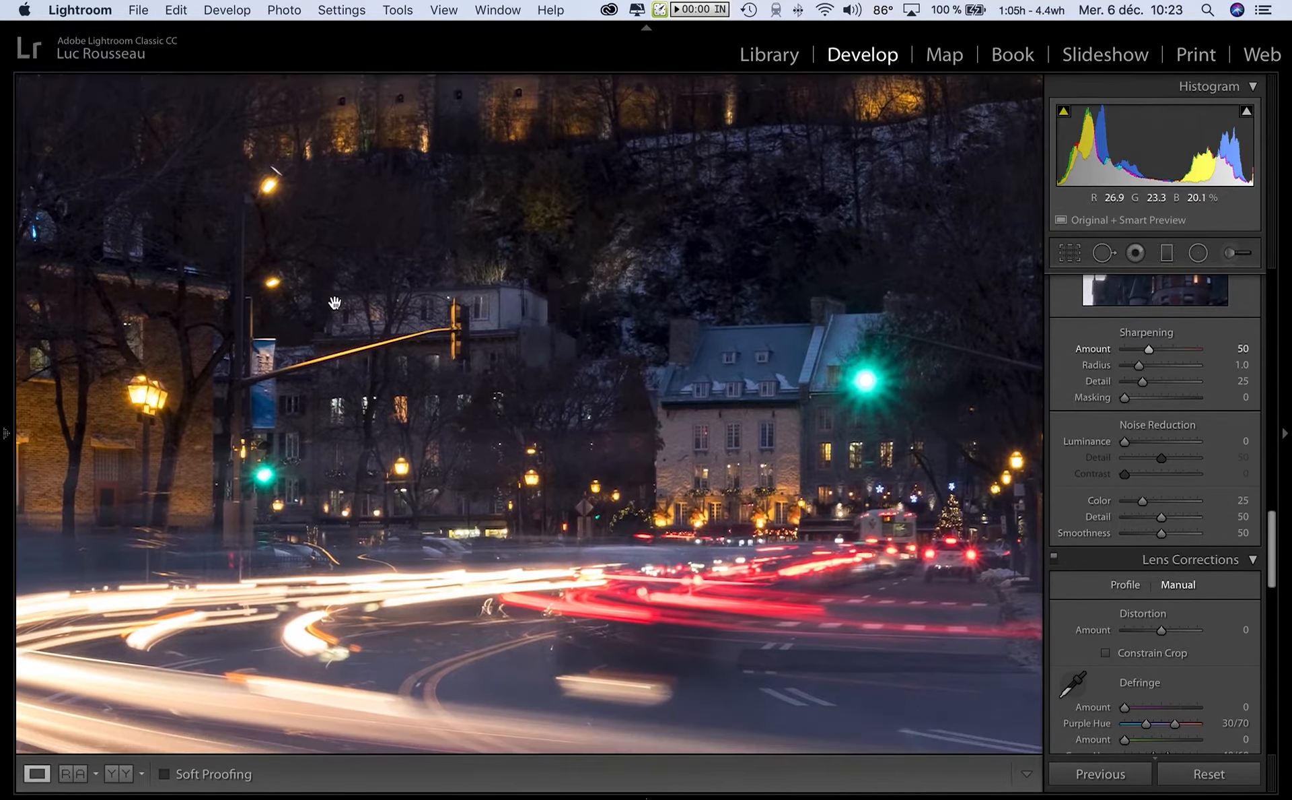
{"action": "left_click_drag", "start_coordinate": [328, 317], "coordinate": [344, 345]}
{"action": "left_click_drag", "start_coordinate": [286, 232], "coordinate": [304, 271]}
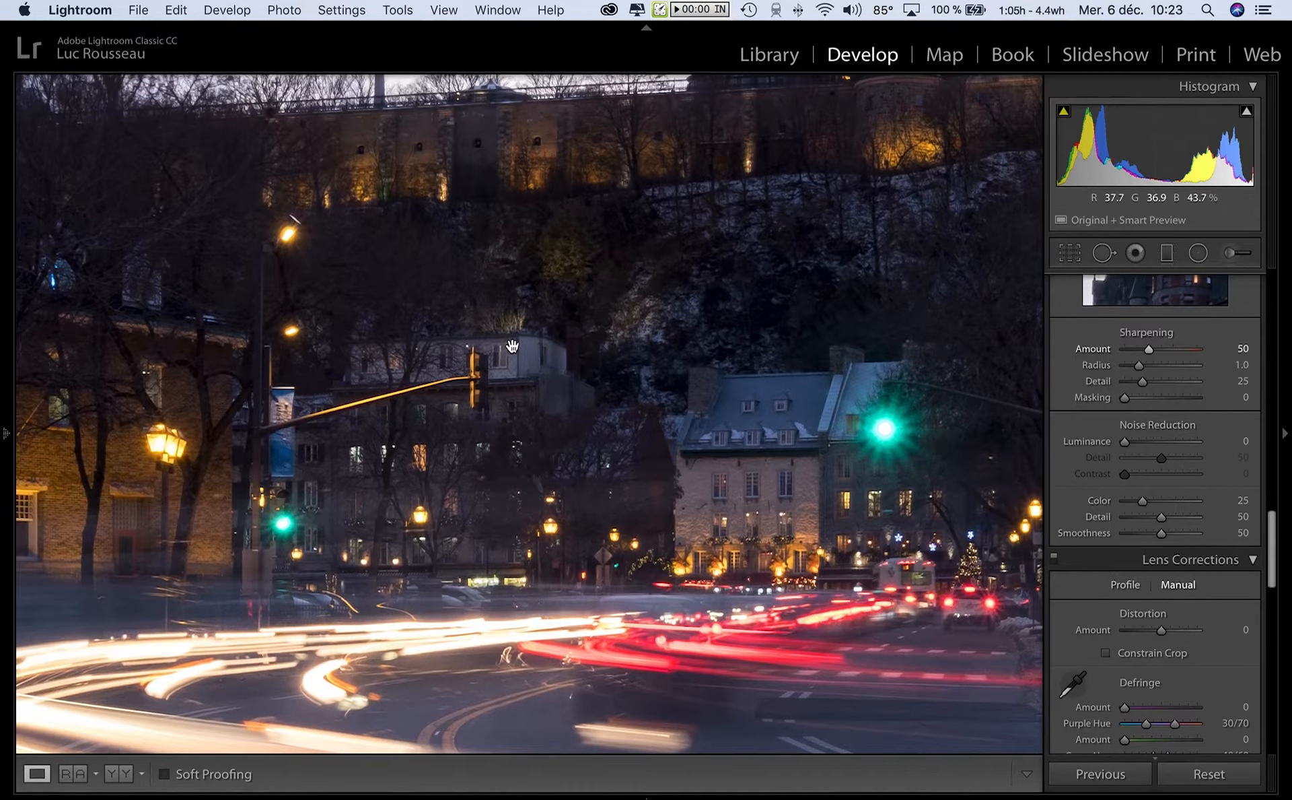
Examine the street, traffic lights, lampposts, snowy sidewalk and road surface up close for noise
{"action": "left_click_drag", "start_coordinate": [513, 346], "coordinate": [442, 372]}
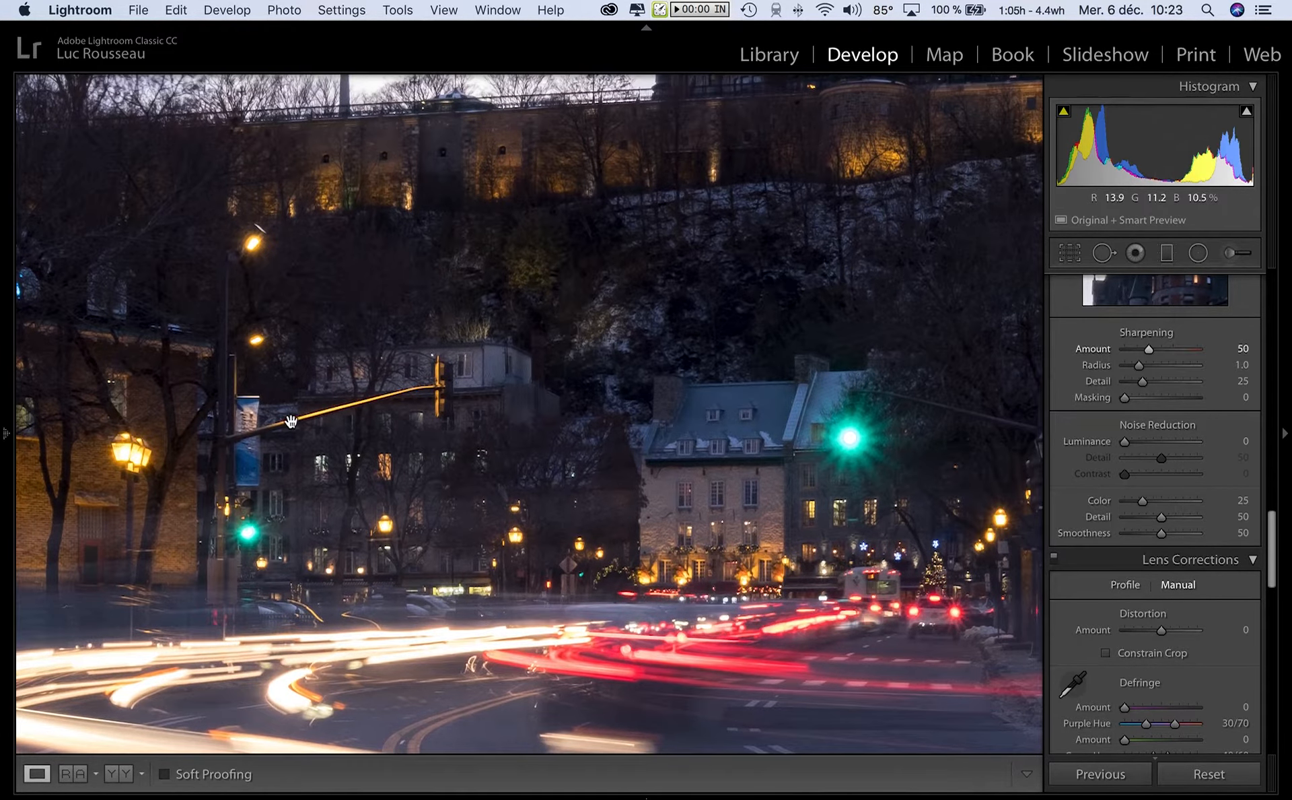
{"action": "left_click_drag", "start_coordinate": [696, 365], "coordinate": [448, 319]}
{"action": "left_click_drag", "start_coordinate": [788, 394], "coordinate": [598, 352]}
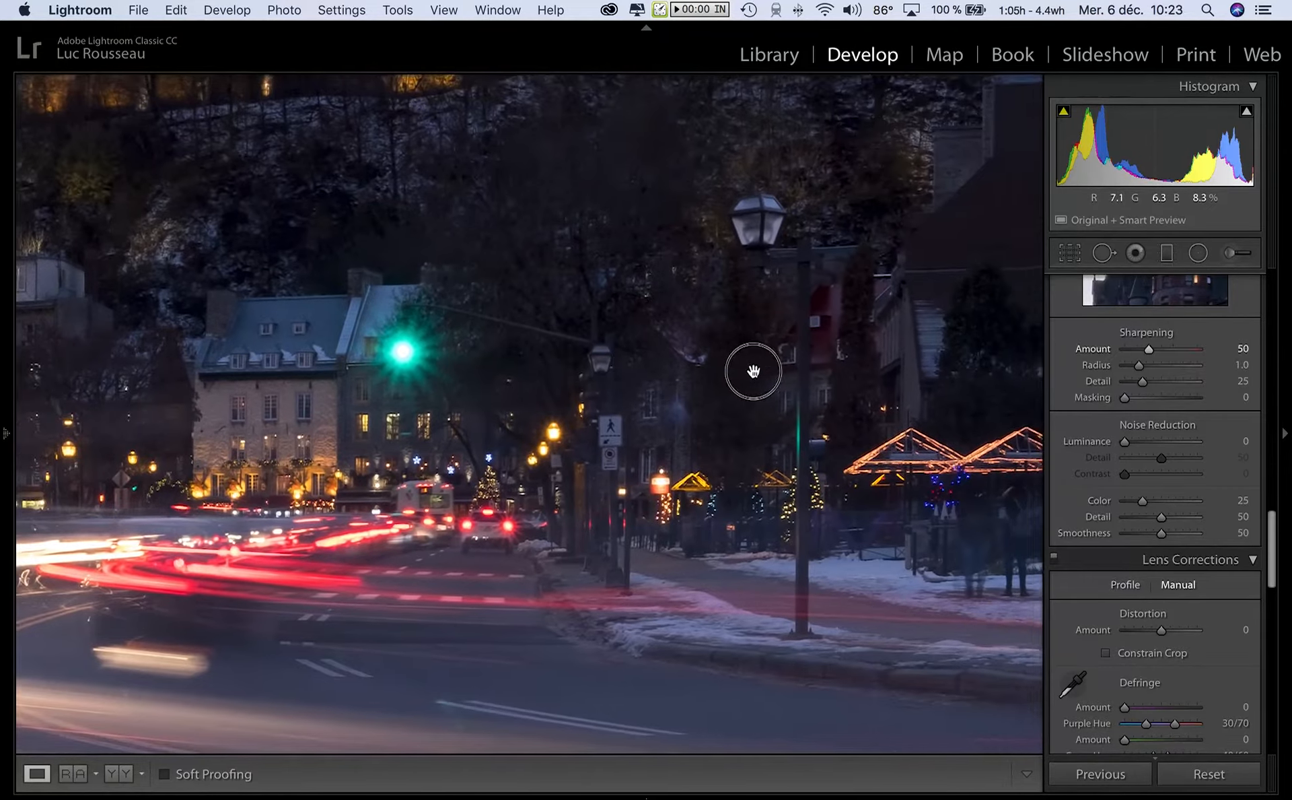
{"action": "left_click_drag", "start_coordinate": [756, 370], "coordinate": [548, 346]}
{"action": "left_click_drag", "start_coordinate": [818, 355], "coordinate": [828, 297]}
{"action": "left_click_drag", "start_coordinate": [631, 336], "coordinate": [652, 419]}
{"action": "mouse_move", "coordinate": [436, 309]}
{"action": "left_mouse_down"}
{"action": "mouse_move", "coordinate": [599, 299]}
{"action": "mouse_move", "coordinate": [724, 126]}
{"action": "left_mouse_up"}
{"action": "mouse_move", "coordinate": [606, 404]}
{"action": "left_mouse_down"}
{"action": "mouse_move", "coordinate": [629, 271]}
{"action": "mouse_move", "coordinate": [632, 361]}
{"action": "mouse_move", "coordinate": [658, 251]}
{"action": "left_mouse_up"}
{"action": "left_click_drag", "start_coordinate": [714, 369], "coordinate": [700, 363]}
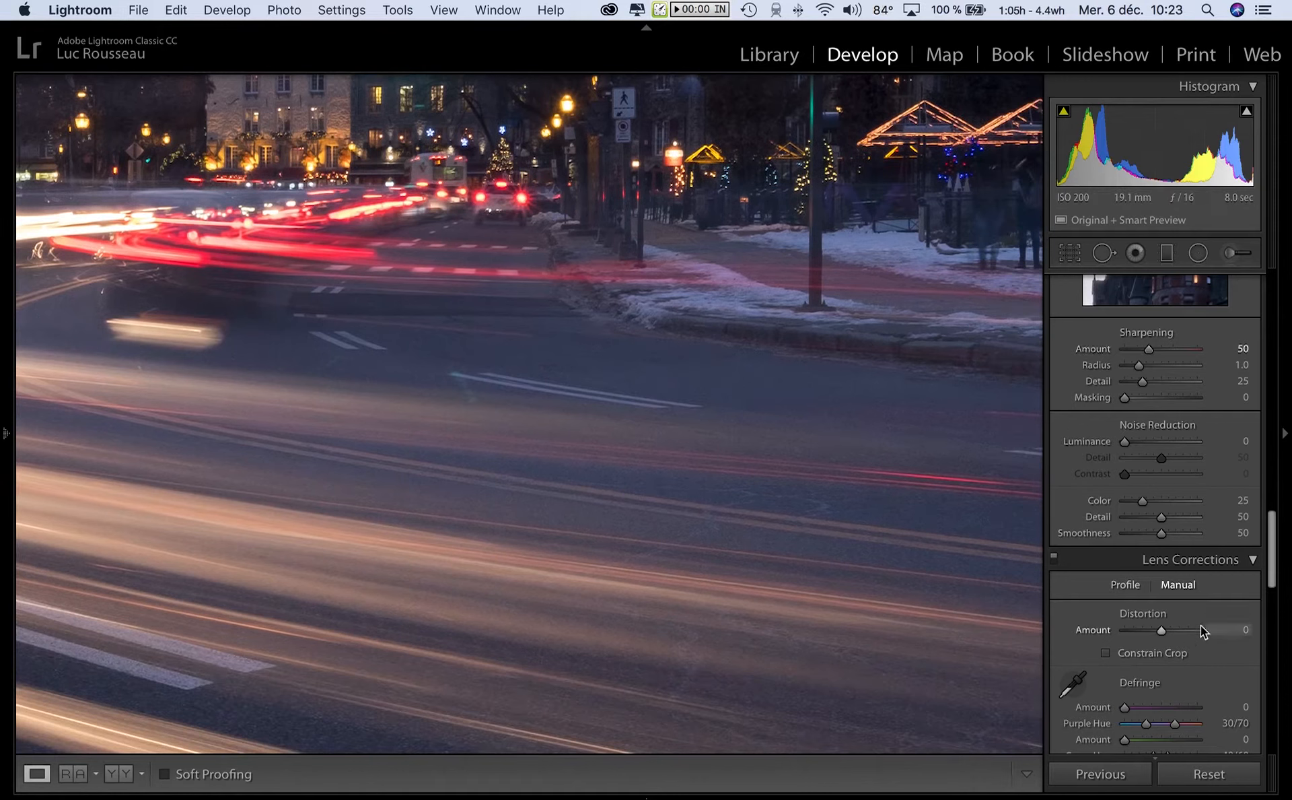
Set the luminance noise reduction to 25 and its Detail to 75
{"action": "scroll", "coordinate": [1205, 631], "scroll_direction": "down", "scroll_amount": 5}
{"action": "scroll", "coordinate": [1189, 576], "scroll_direction": "up", "scroll_amount": 2}
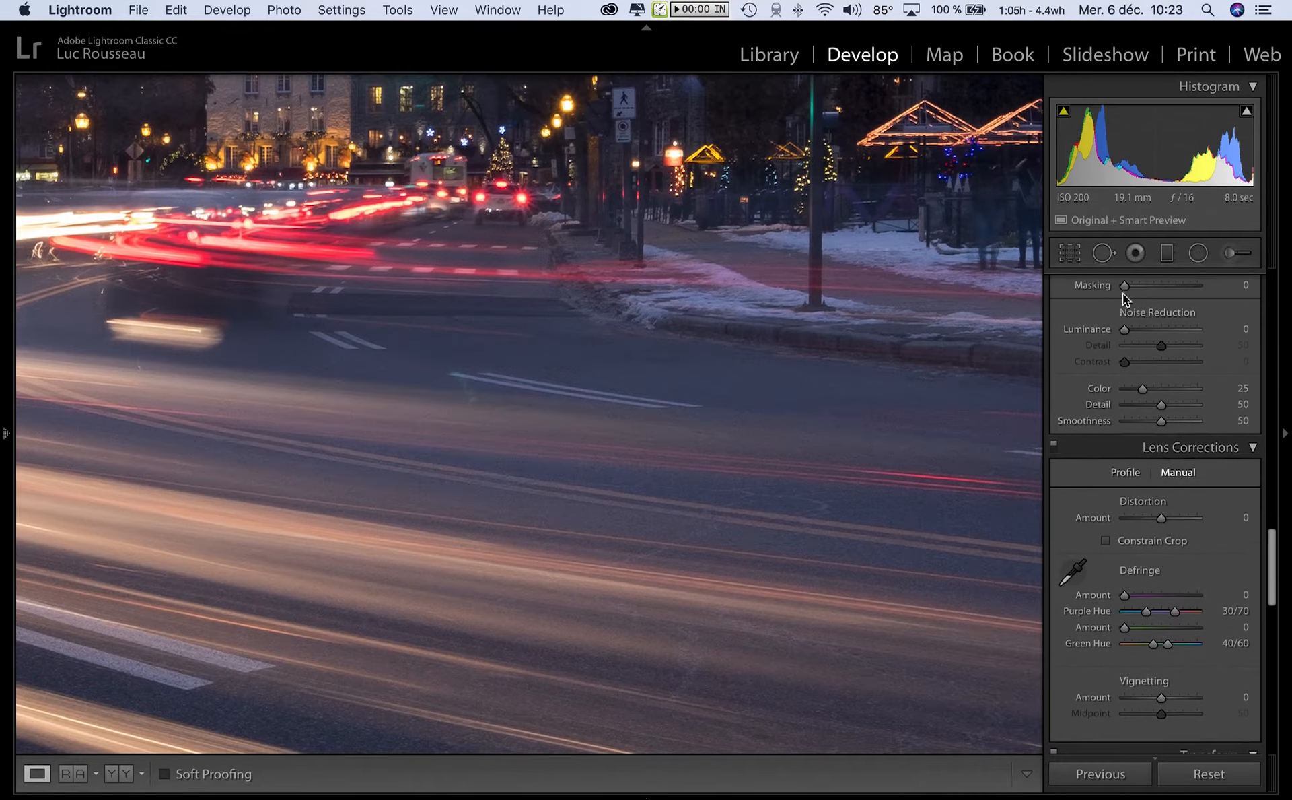
{"action": "left_click", "coordinate": [1236, 331]}
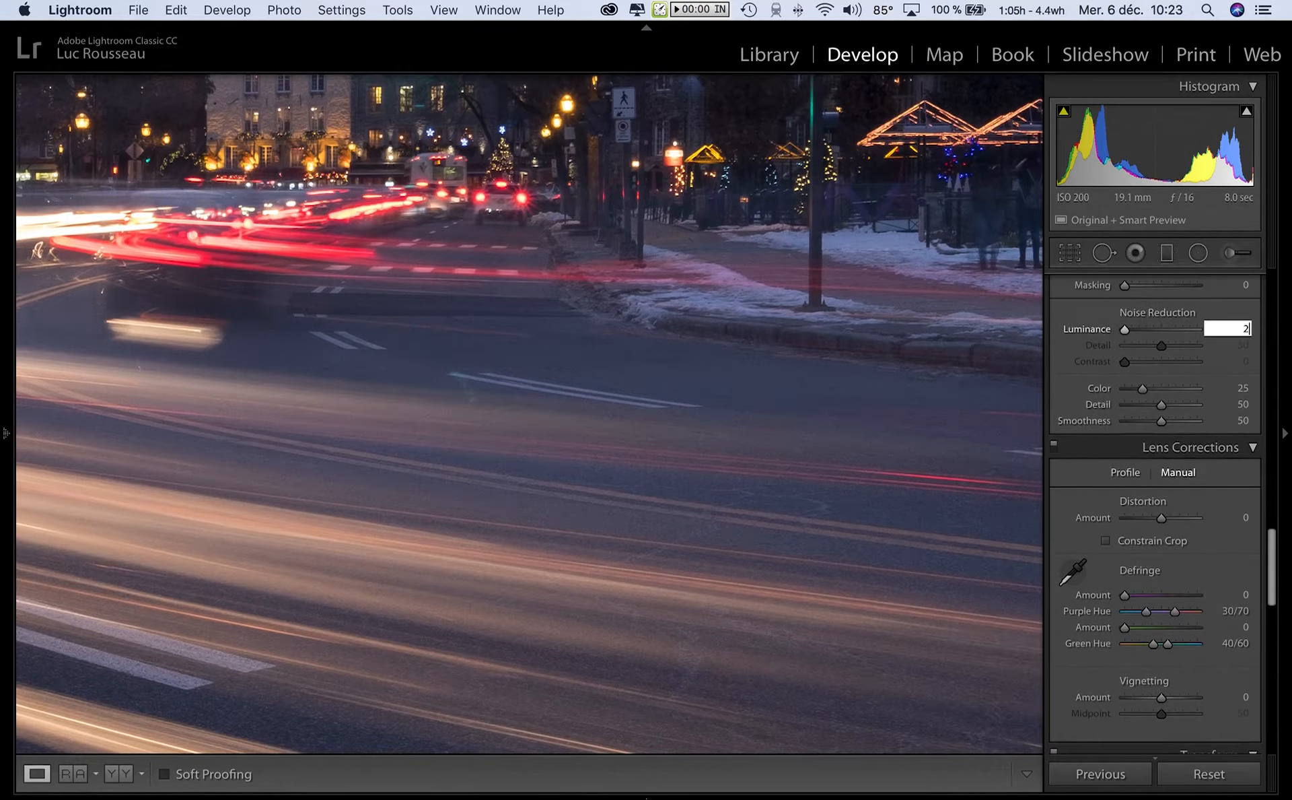
{"action": "key", "text": "Return"}
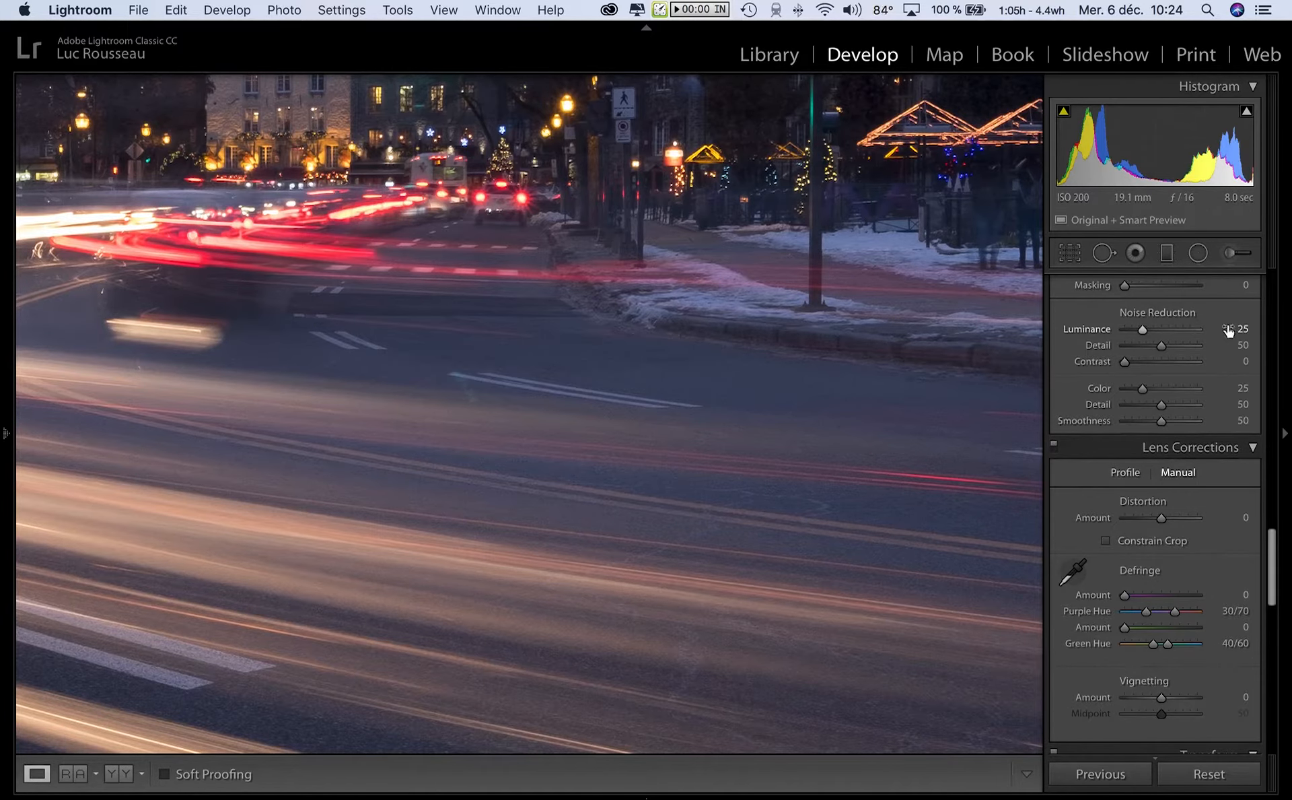
{"action": "left_click_drag", "start_coordinate": [667, 387], "coordinate": [740, 475]}
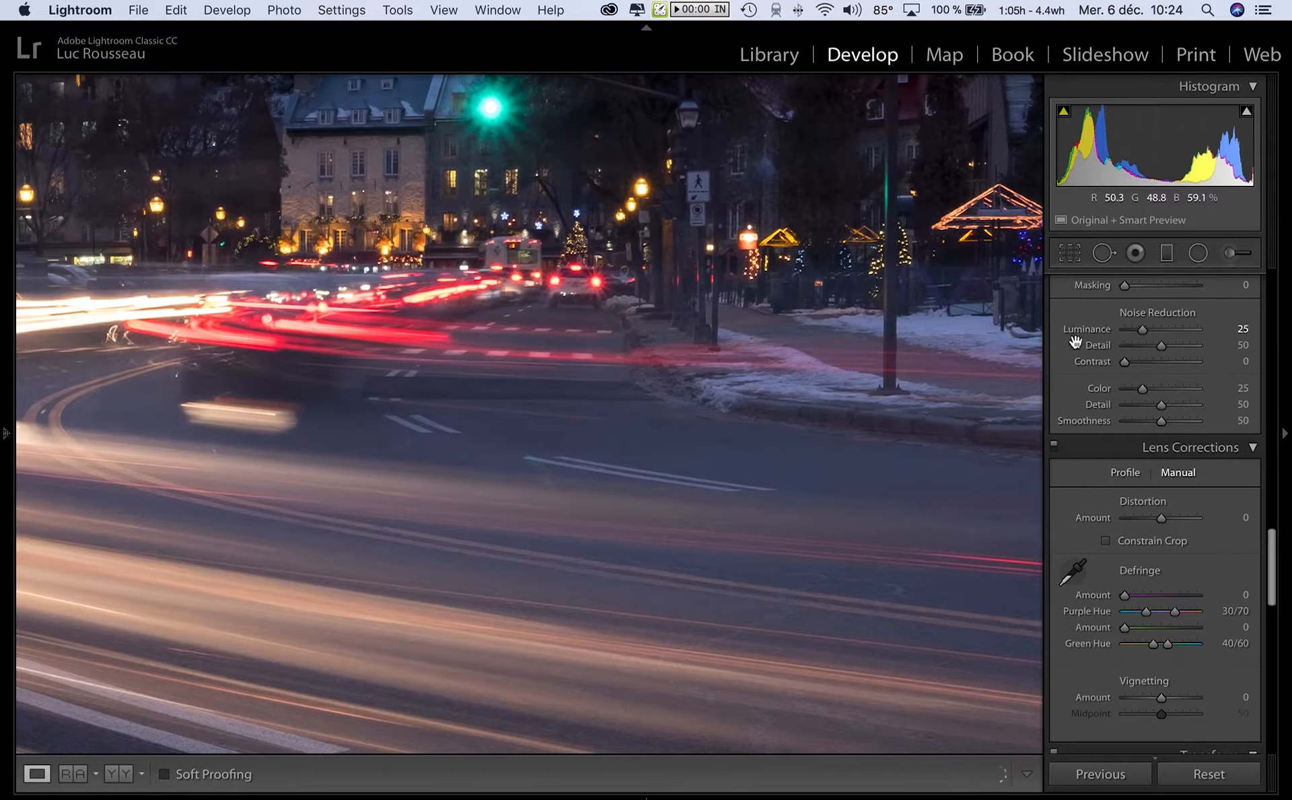
{"action": "left_click", "coordinate": [1243, 342]}
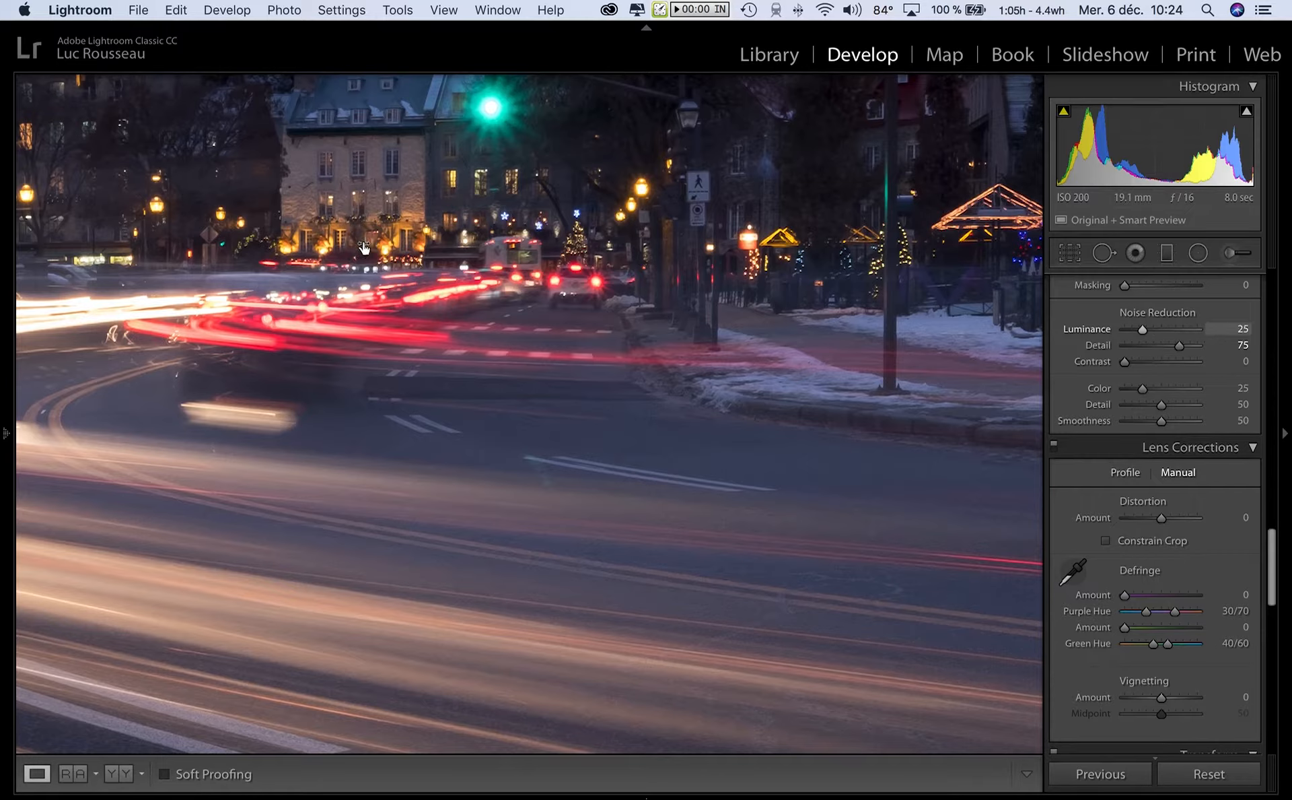
Inspect the noise reduction on the street and the castle up close and in the full view
{"action": "left_click_drag", "start_coordinate": [358, 221], "coordinate": [473, 356]}
{"action": "left_click", "coordinate": [349, 322]}
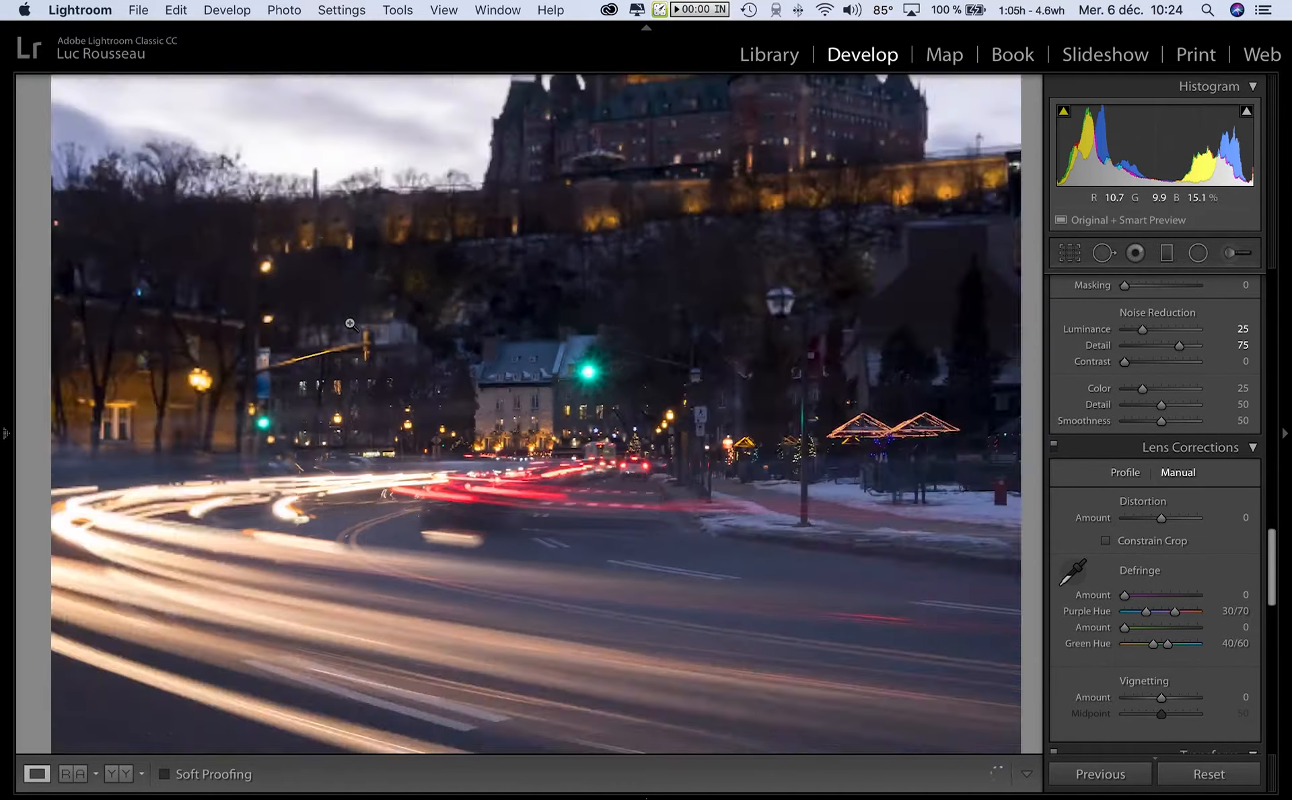
{"action": "left_click", "coordinate": [605, 263]}
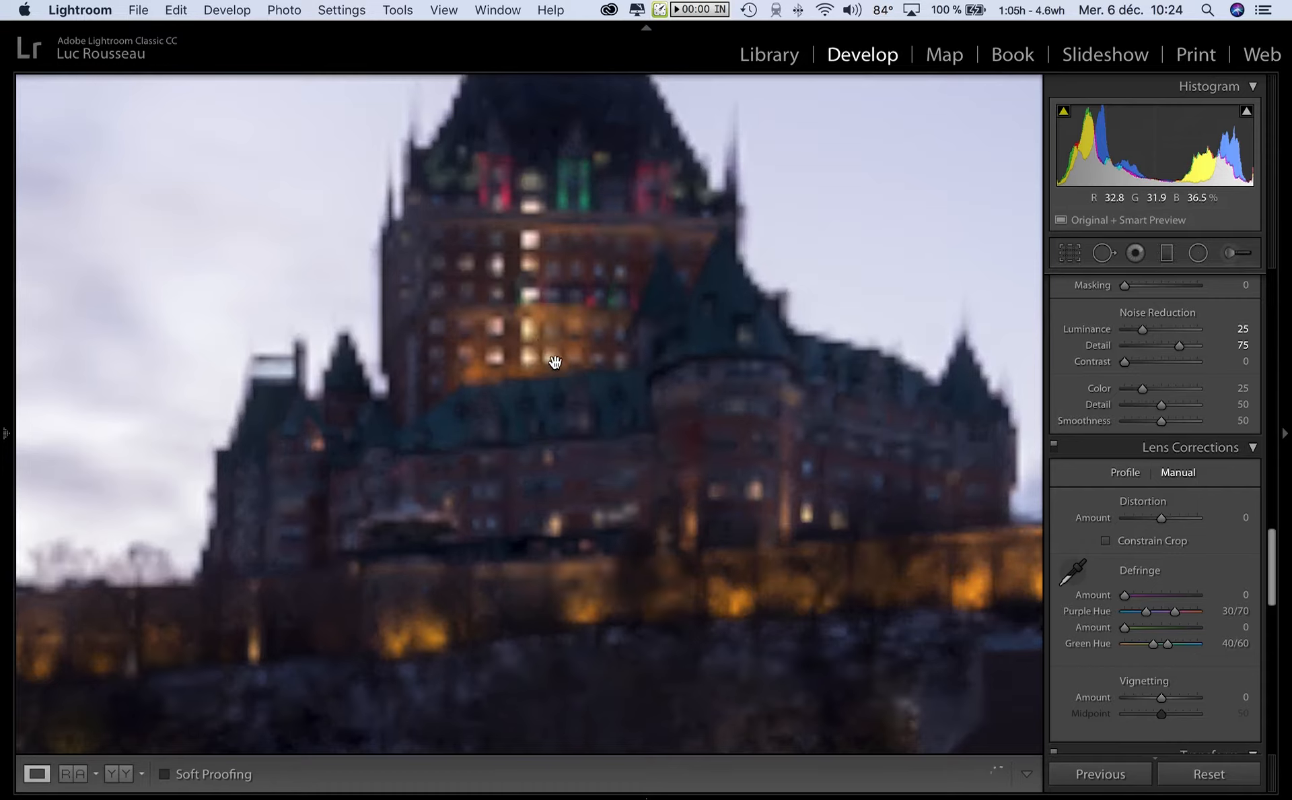
{"action": "left_click_drag", "start_coordinate": [554, 361], "coordinate": [550, 363]}
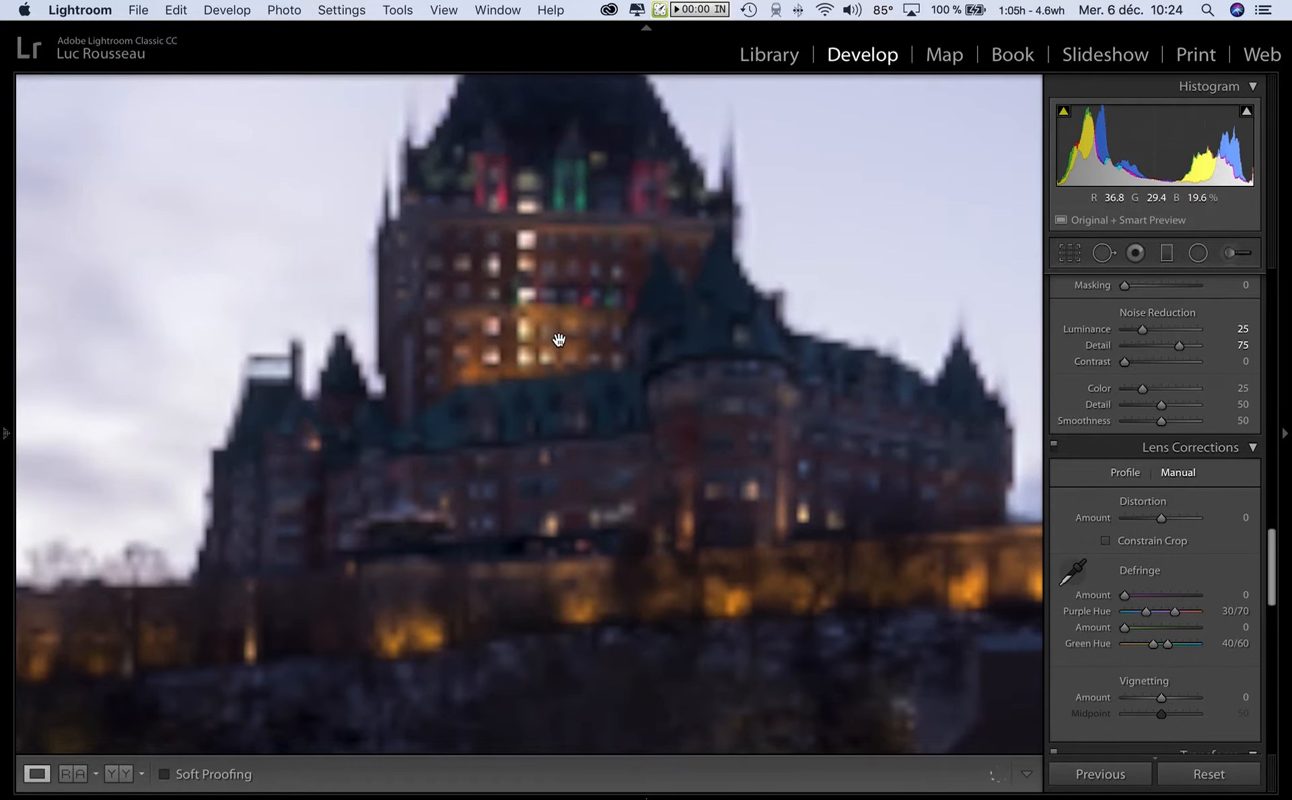
{"action": "left_click", "coordinate": [558, 335]}
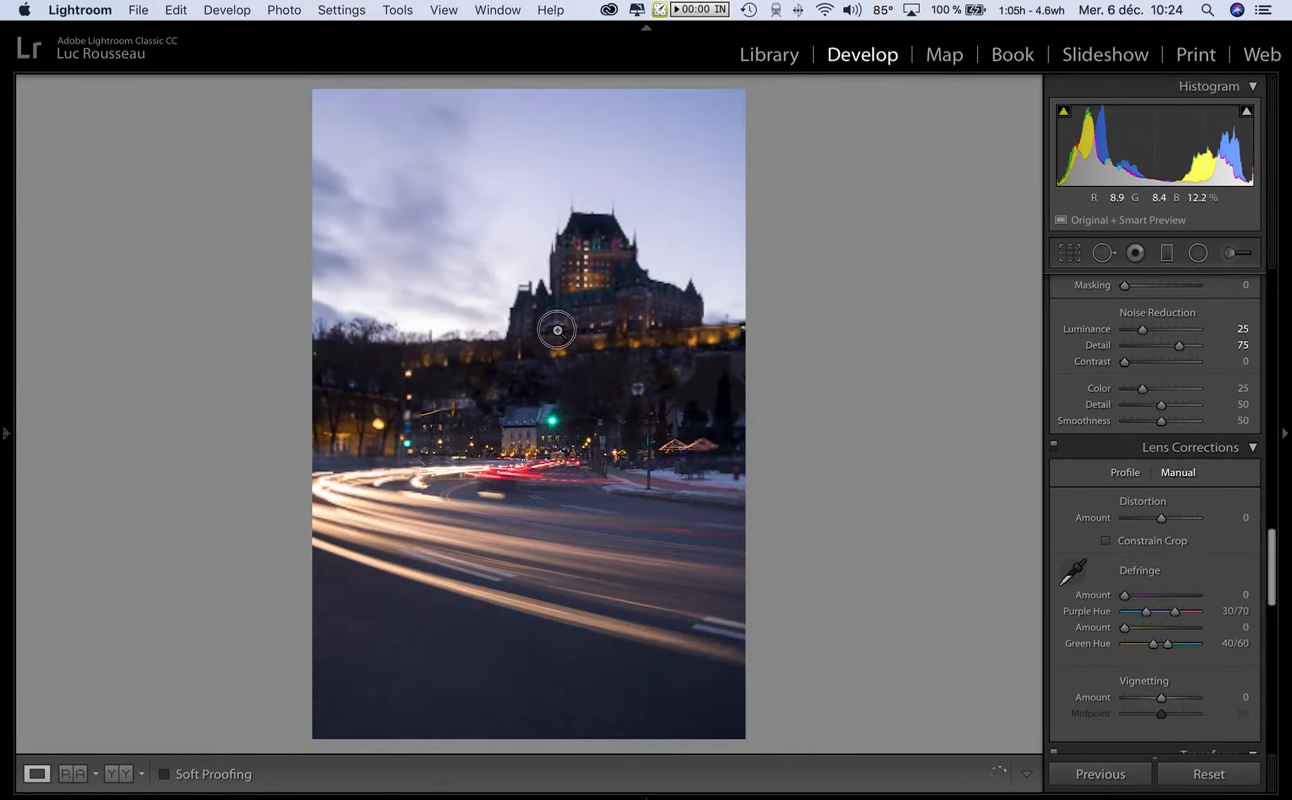
{"action": "left_click", "coordinate": [558, 330]}
{"action": "left_click_drag", "start_coordinate": [562, 317], "coordinate": [490, 498]}
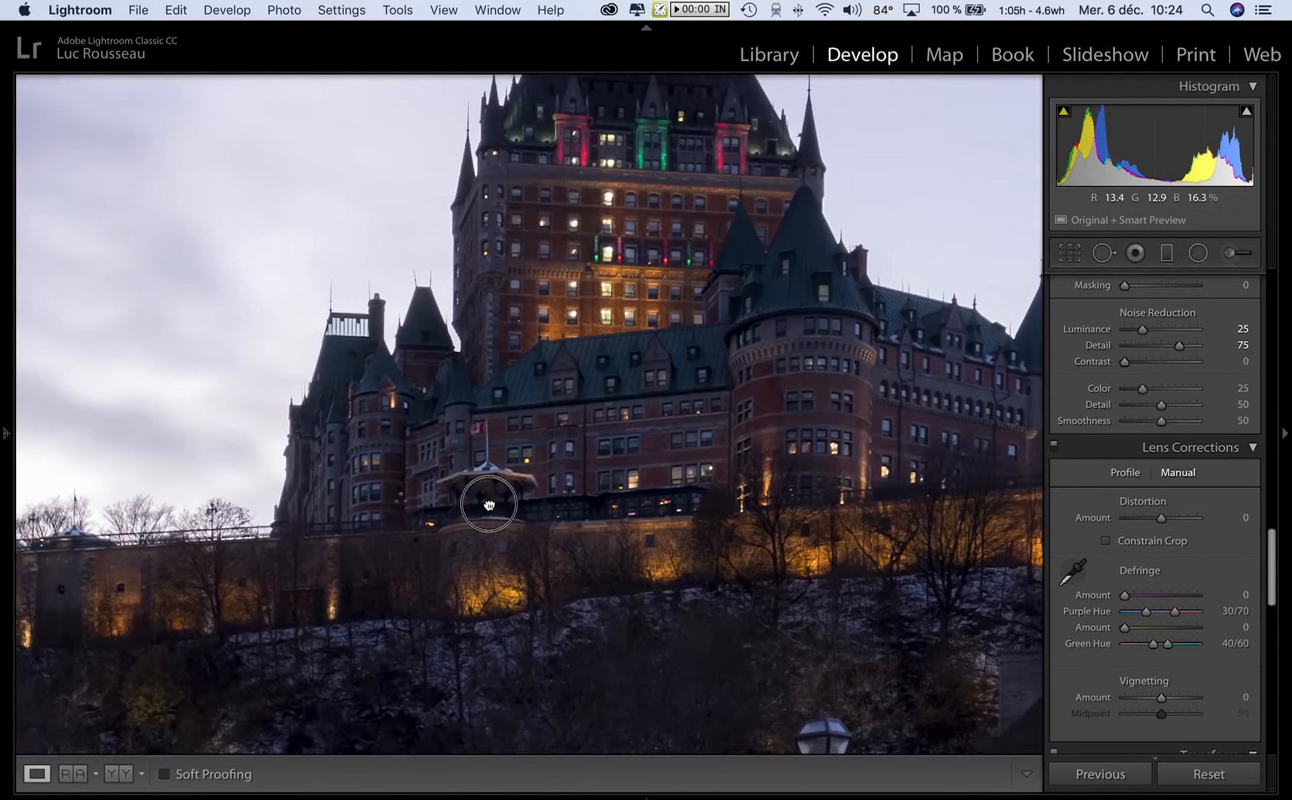
{"action": "left_click", "coordinate": [559, 328]}
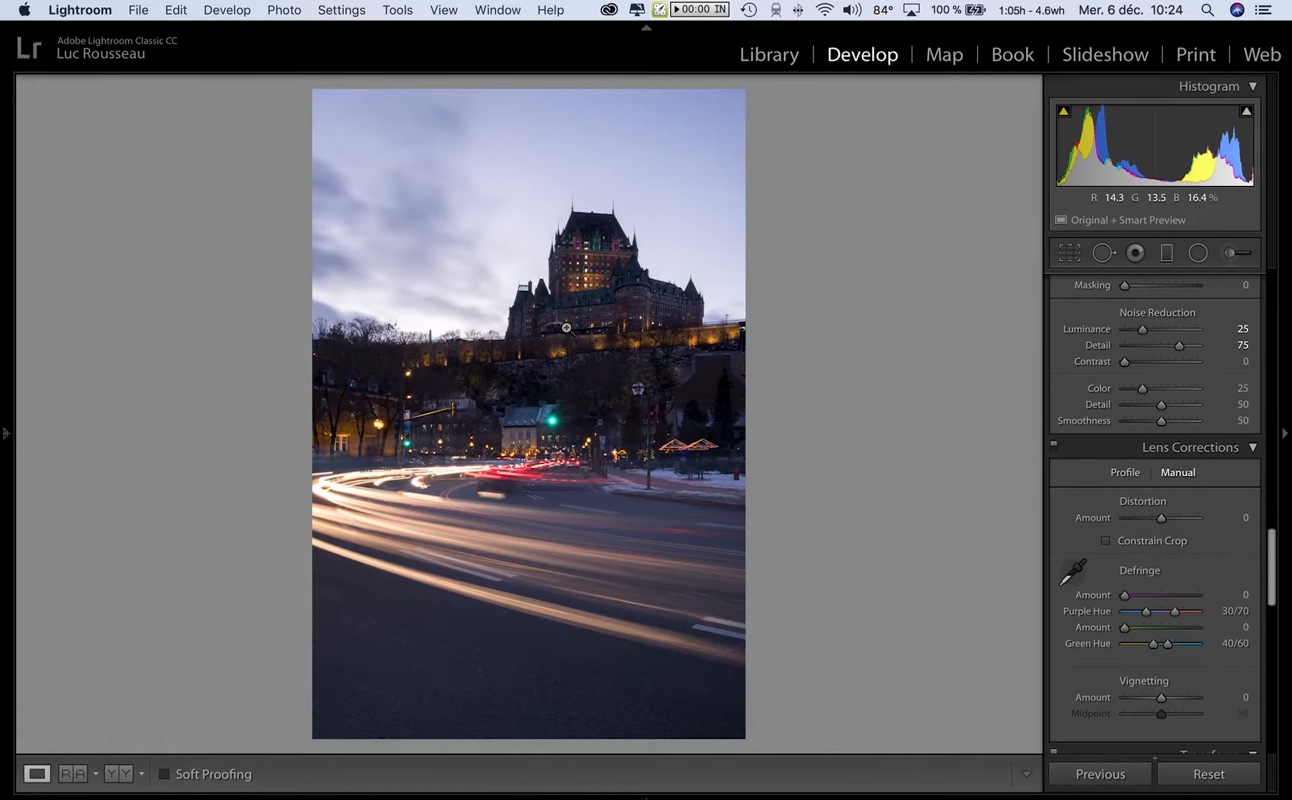
Return to the thumbnail grid and select all three exposures, keeping the edited DSCF4568-2 as the source photo
{"action": "key", "text": "backslash"}
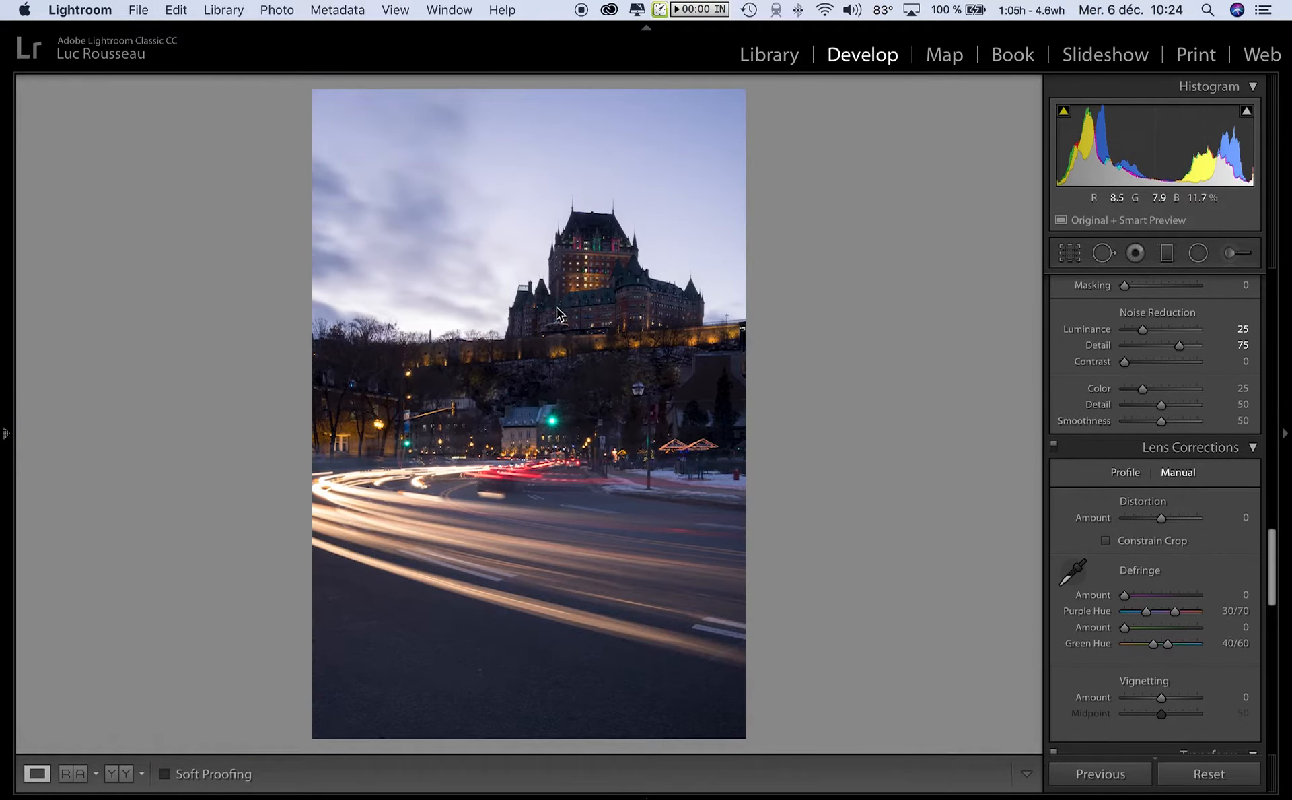
{"action": "key", "text": "g"}
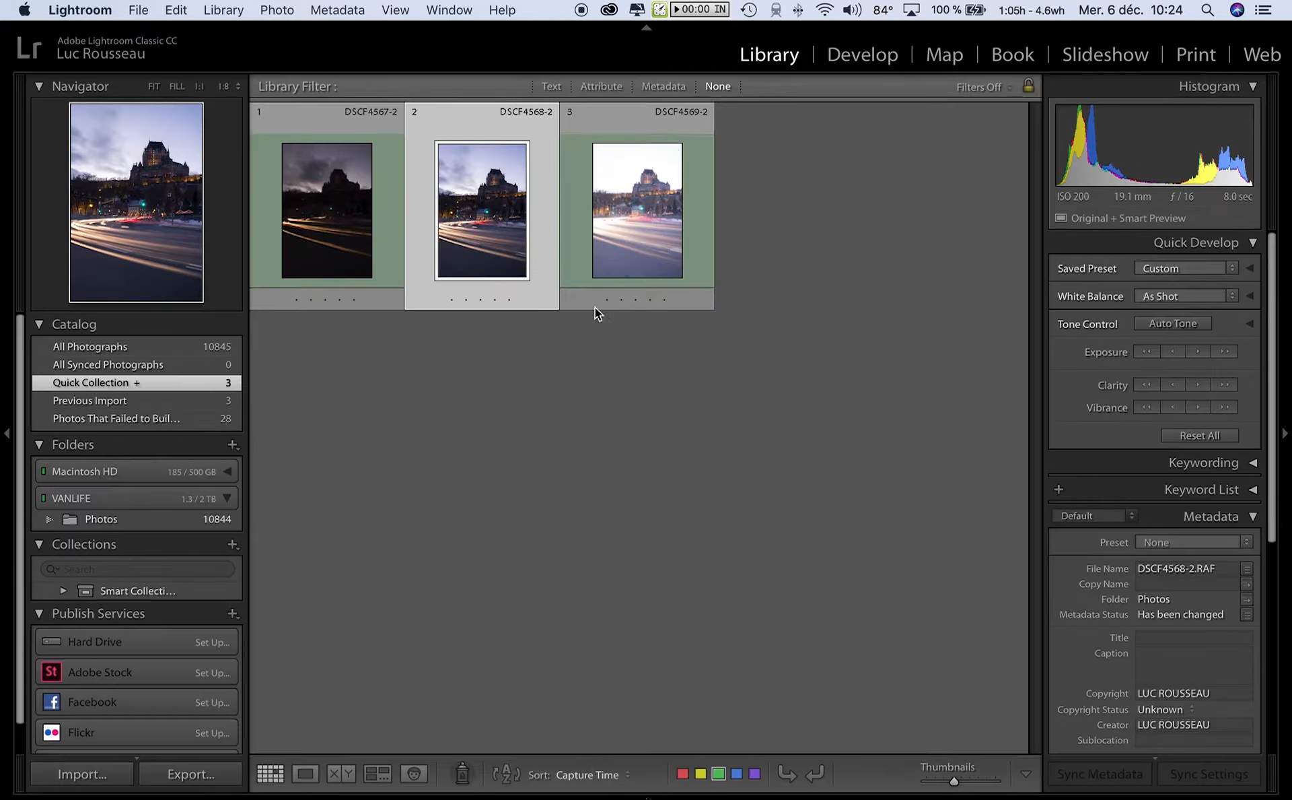
{"action": "left_click", "coordinate": [303, 226]}
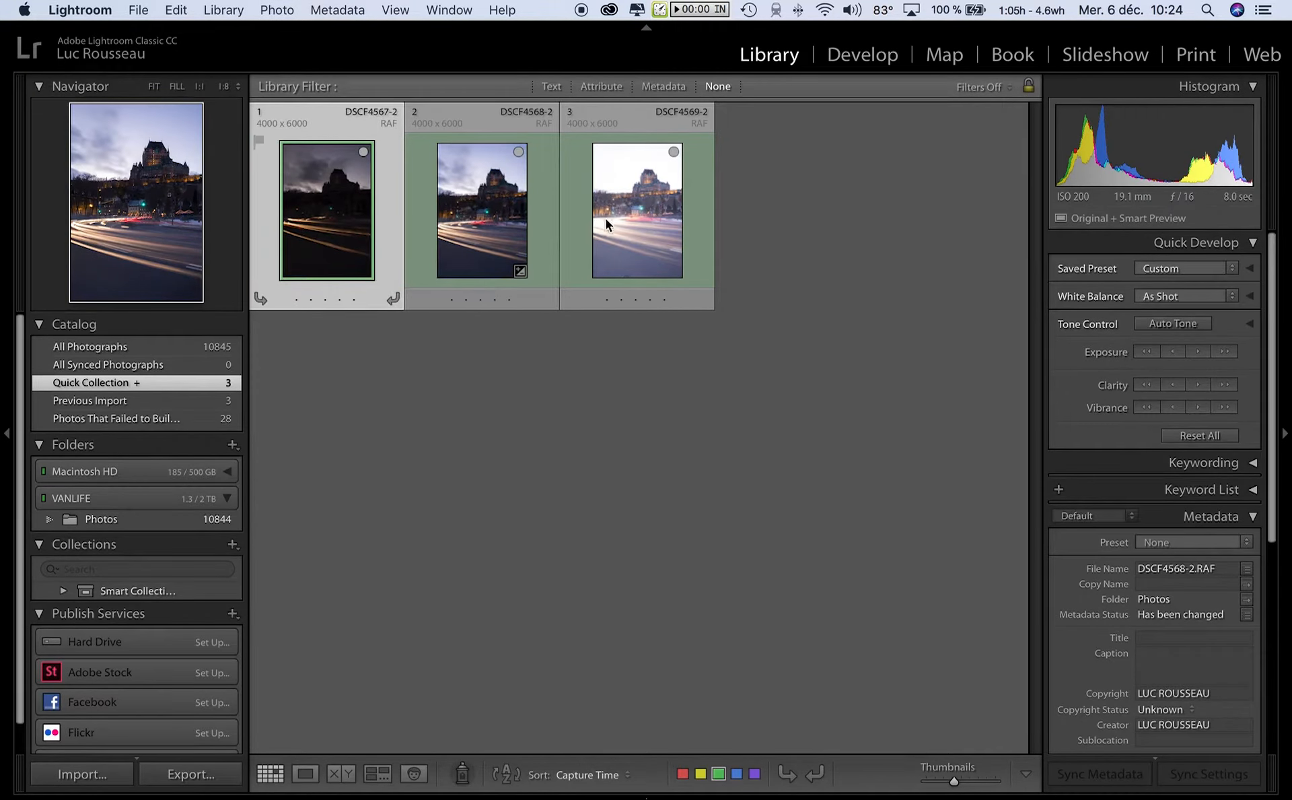
{"action": "left_click", "coordinate": [455, 233]}
{"action": "left_click", "coordinate": [331, 226], "text": "super"}
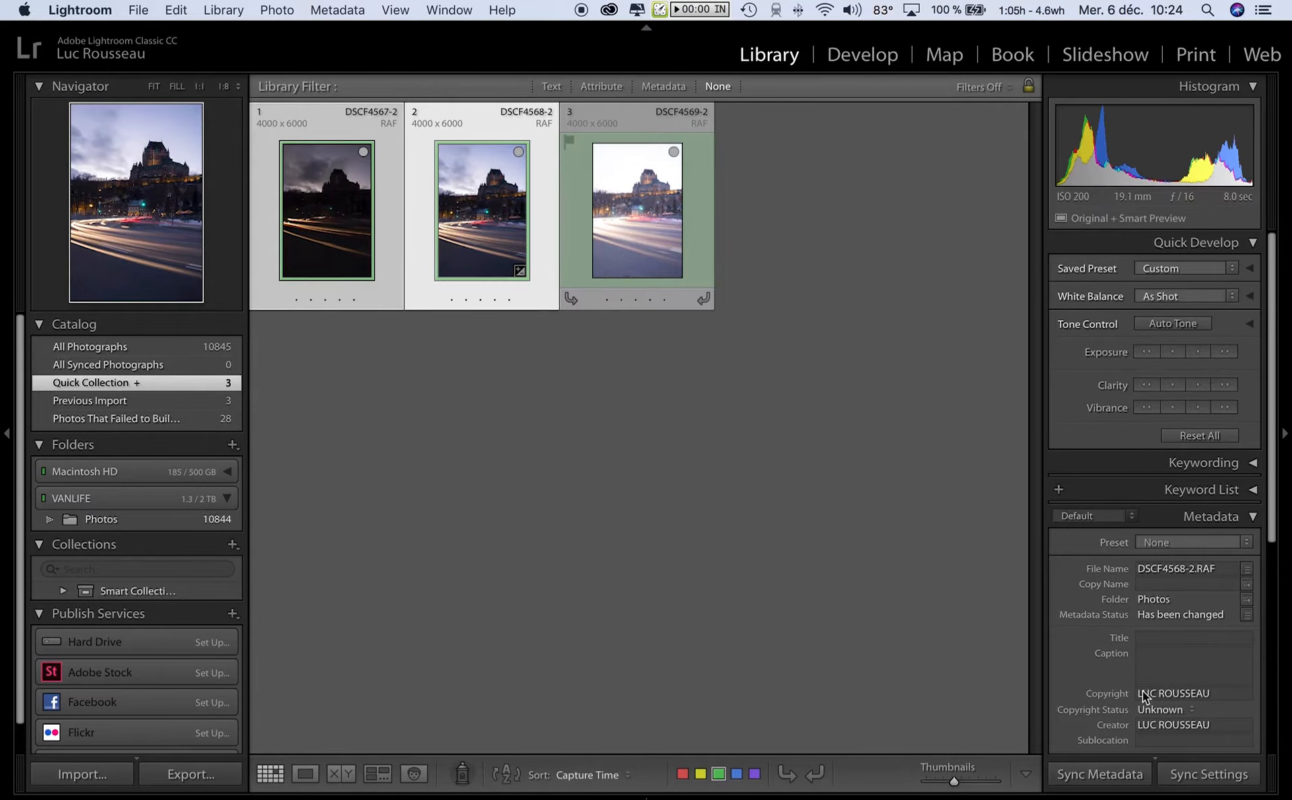
{"action": "key", "text": "super+a"}
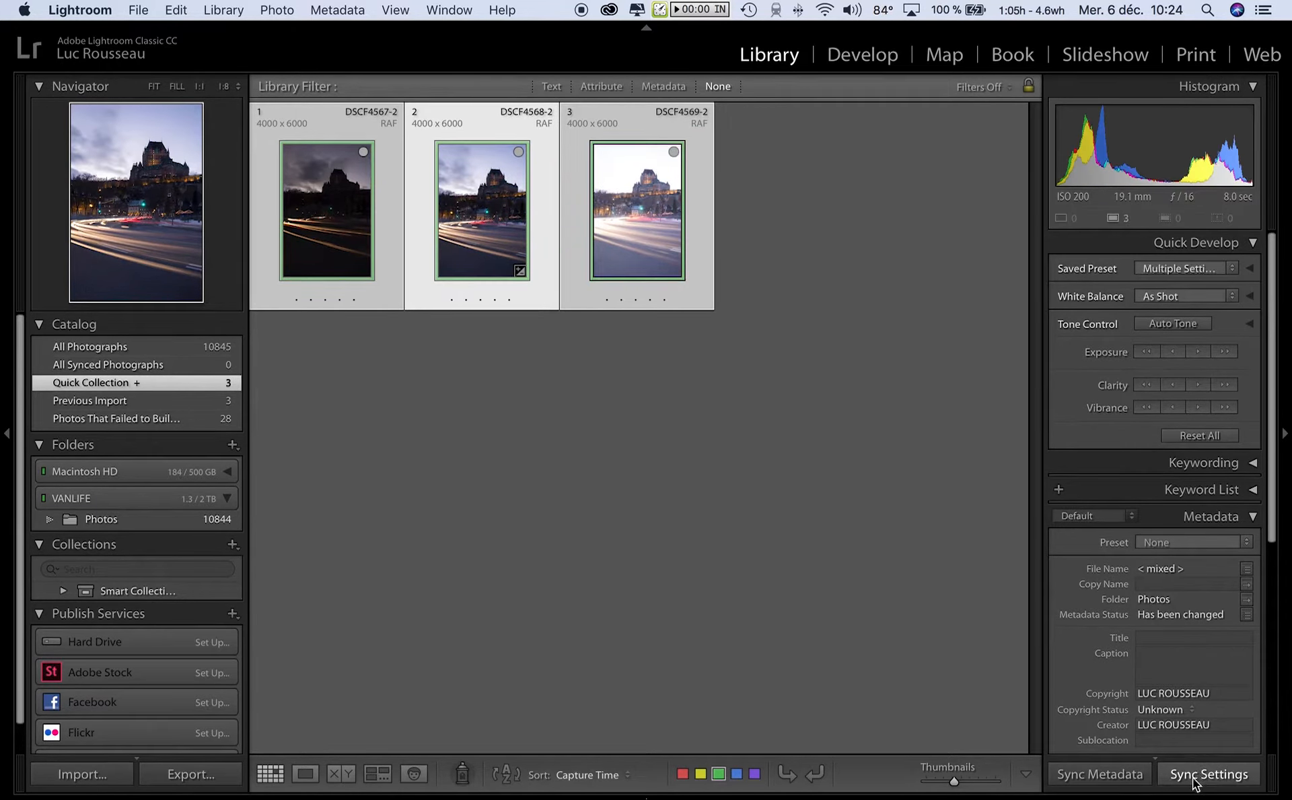
Synchronize only the Transform settings from the edited photo to the other two exposures
{"action": "left_click", "coordinate": [1204, 775]}
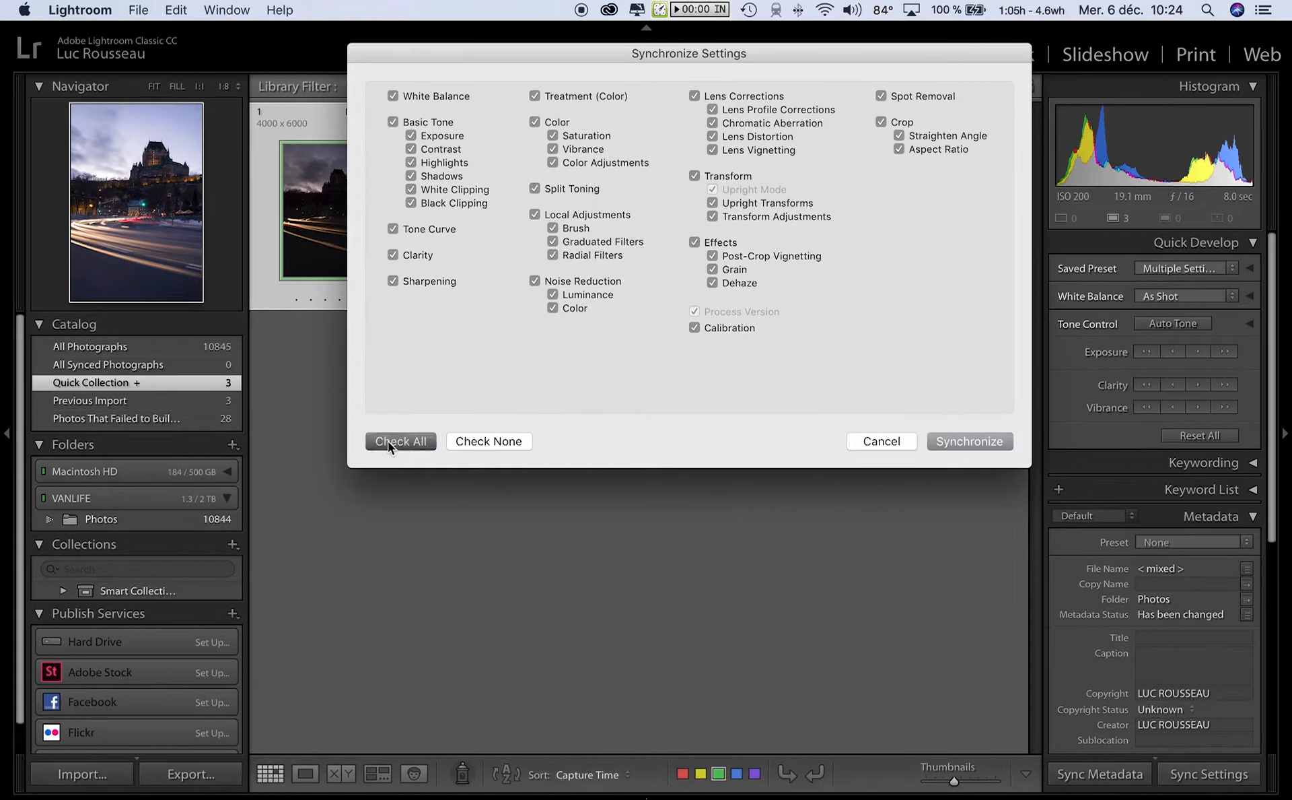
{"action": "left_click", "coordinate": [471, 441]}
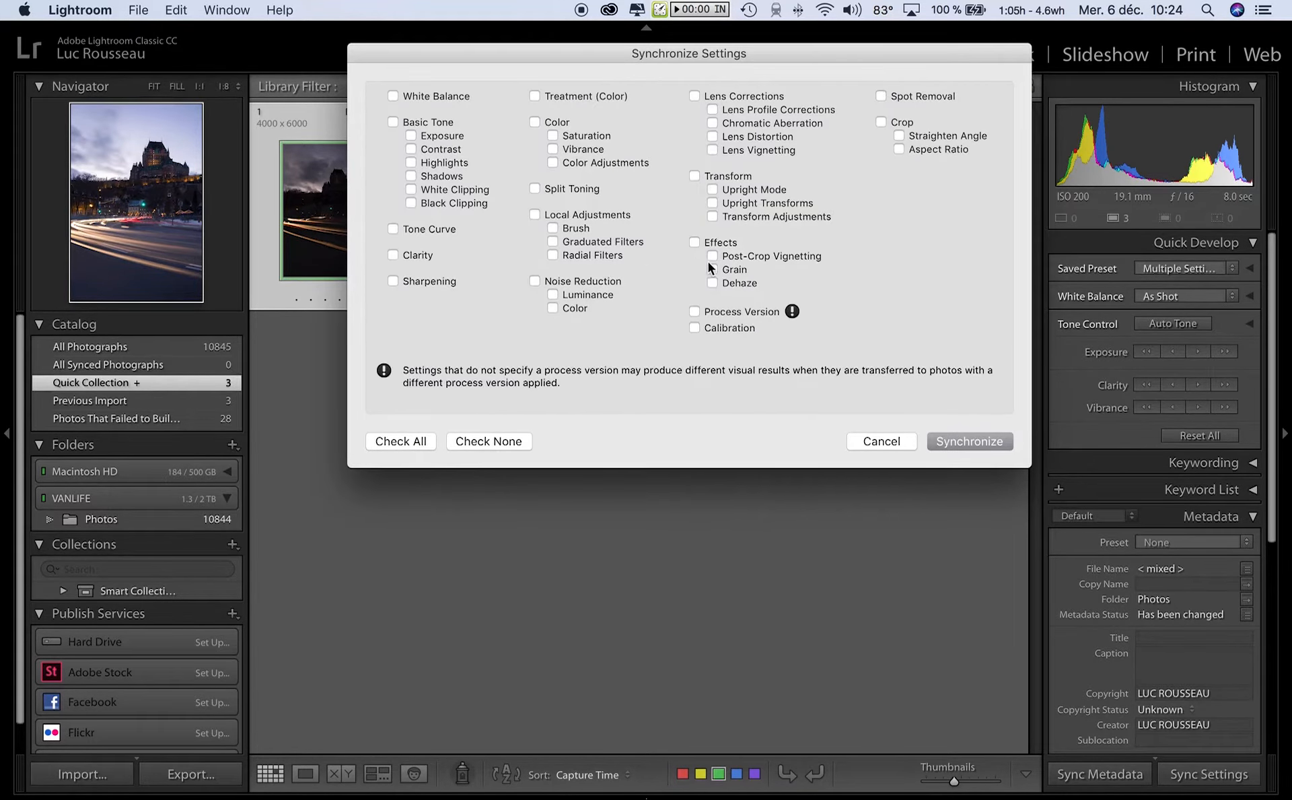
{"action": "left_click", "coordinate": [725, 178]}
{"action": "left_click", "coordinate": [991, 440]}
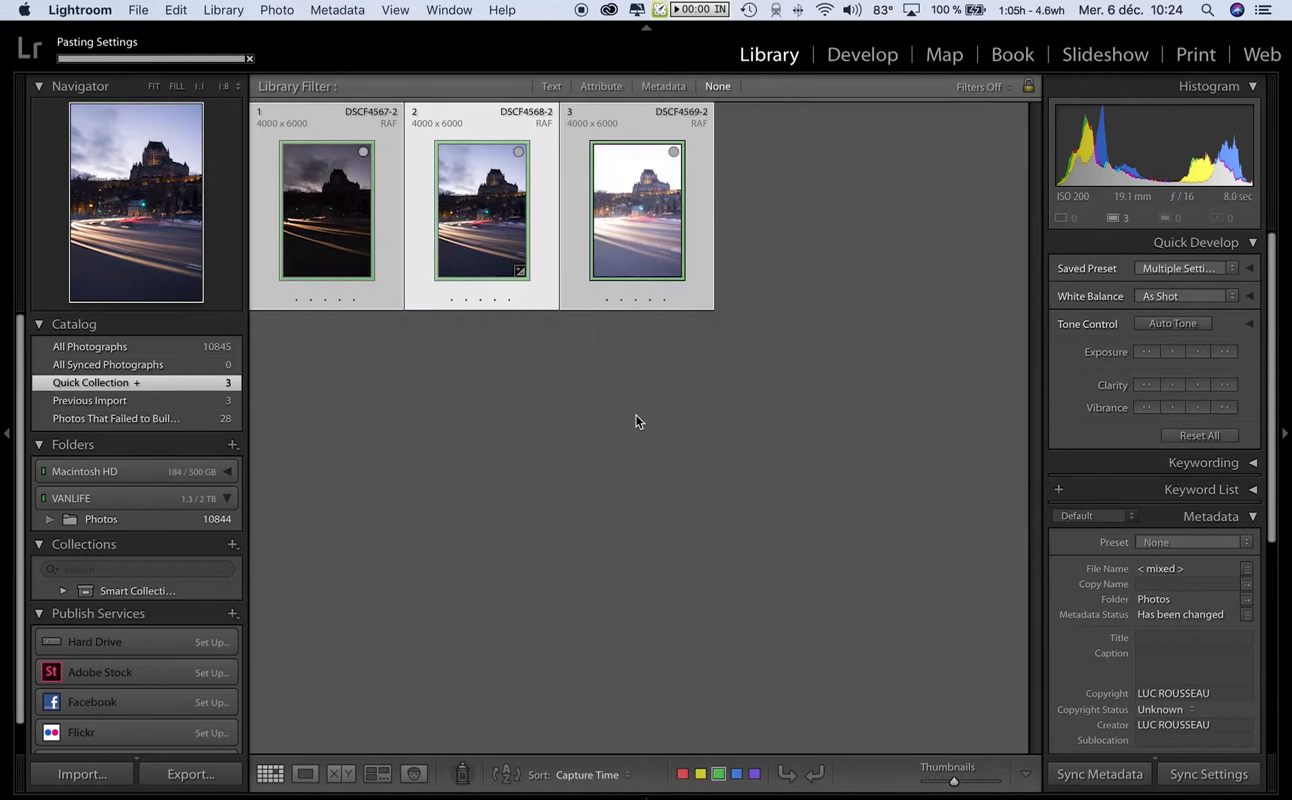
Open the middle exposure DSCF4568-2 in the enlarged view and examine the castle, hillside and sky up close
{"action": "left_click", "coordinate": [601, 258]}
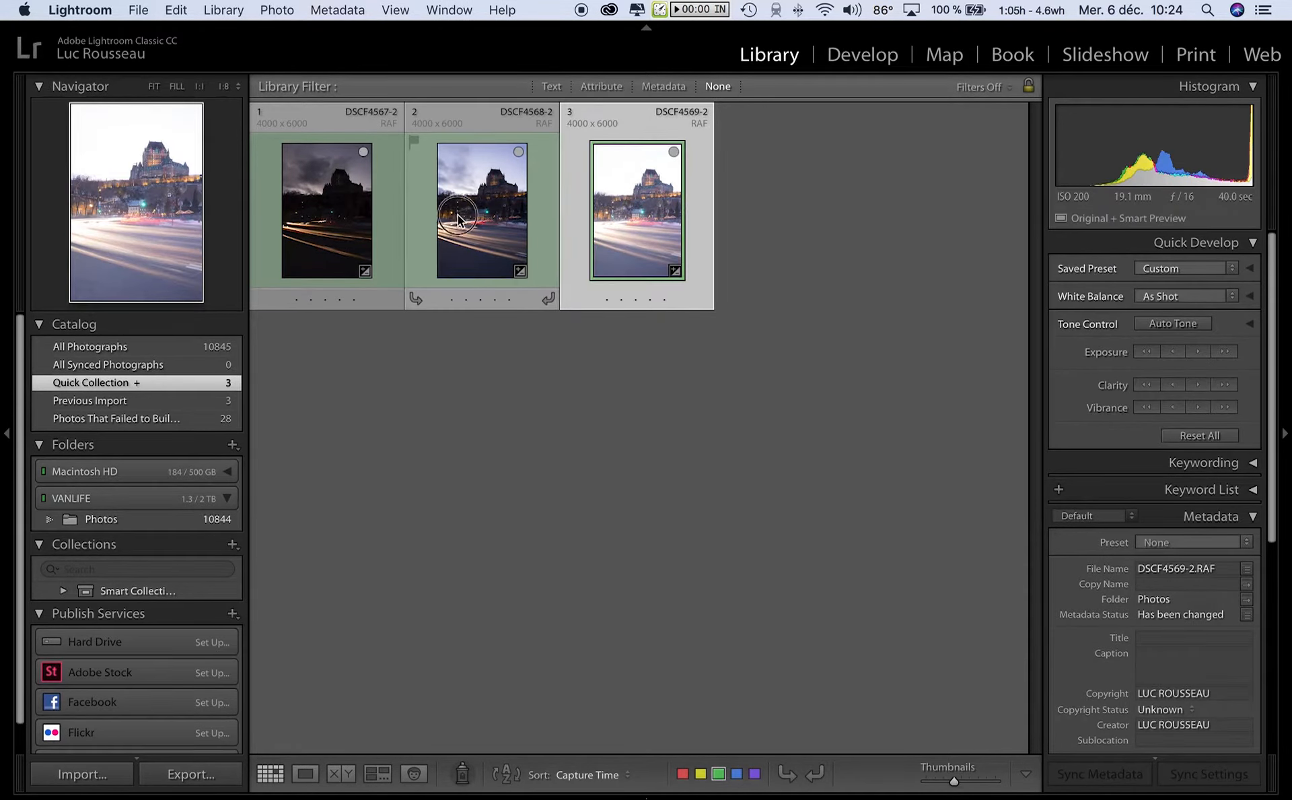
{"action": "left_click", "coordinate": [418, 224]}
{"action": "double_click", "coordinate": [462, 200]}
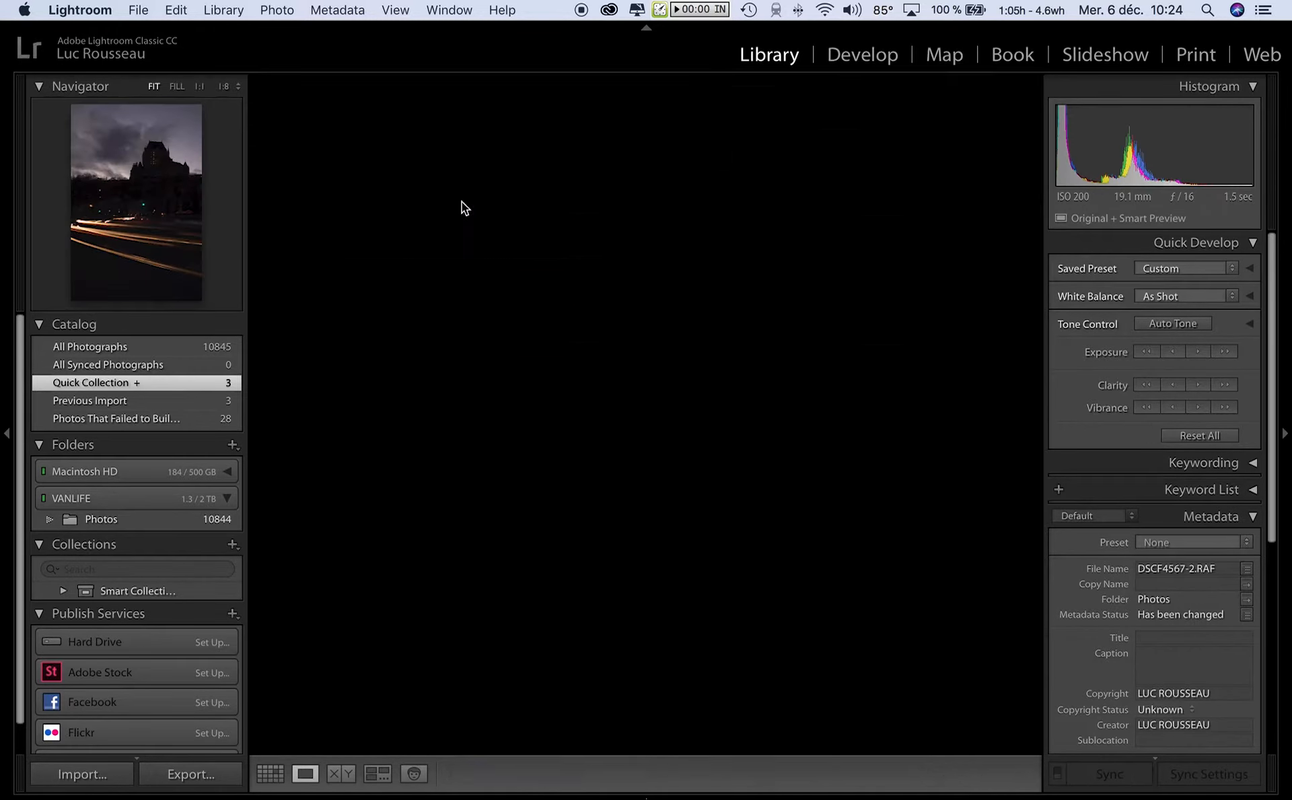
{"action": "left_click", "coordinate": [756, 389]}
{"action": "scroll", "coordinate": [560, 434], "scroll_direction": "up", "scroll_amount": 5}
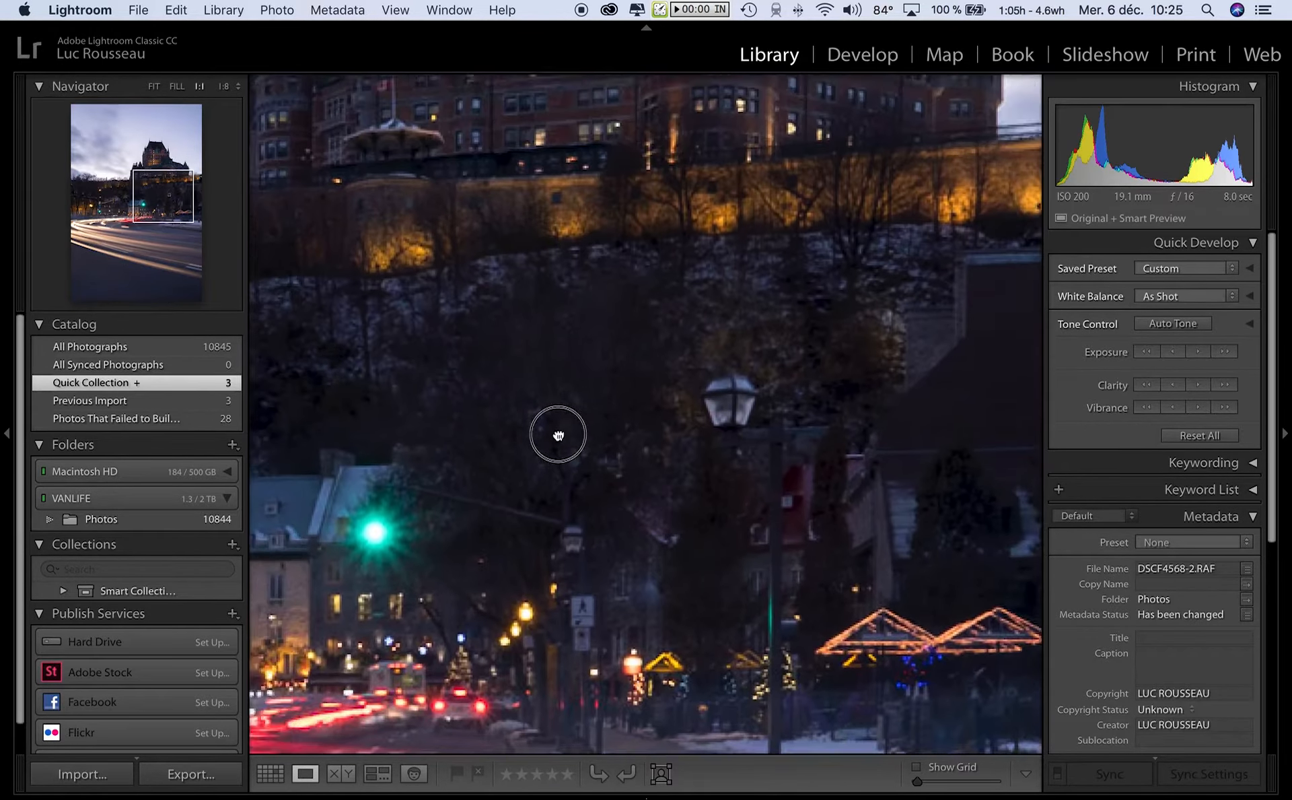
{"action": "left_click_drag", "start_coordinate": [559, 275], "coordinate": [583, 369]}
{"action": "left_click_drag", "start_coordinate": [495, 276], "coordinate": [560, 378]}
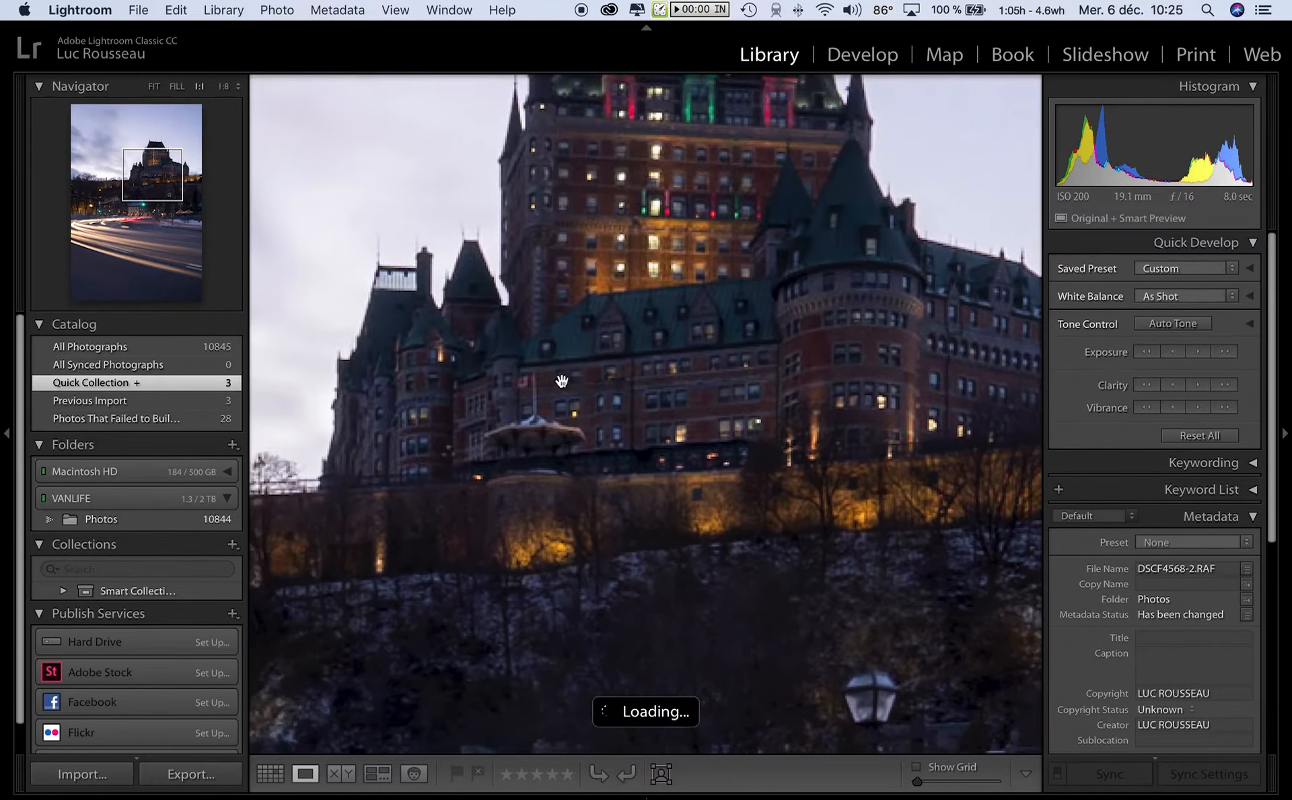
{"action": "left_click_drag", "start_coordinate": [558, 313], "coordinate": [601, 432]}
{"action": "left_click", "coordinate": [583, 350]}
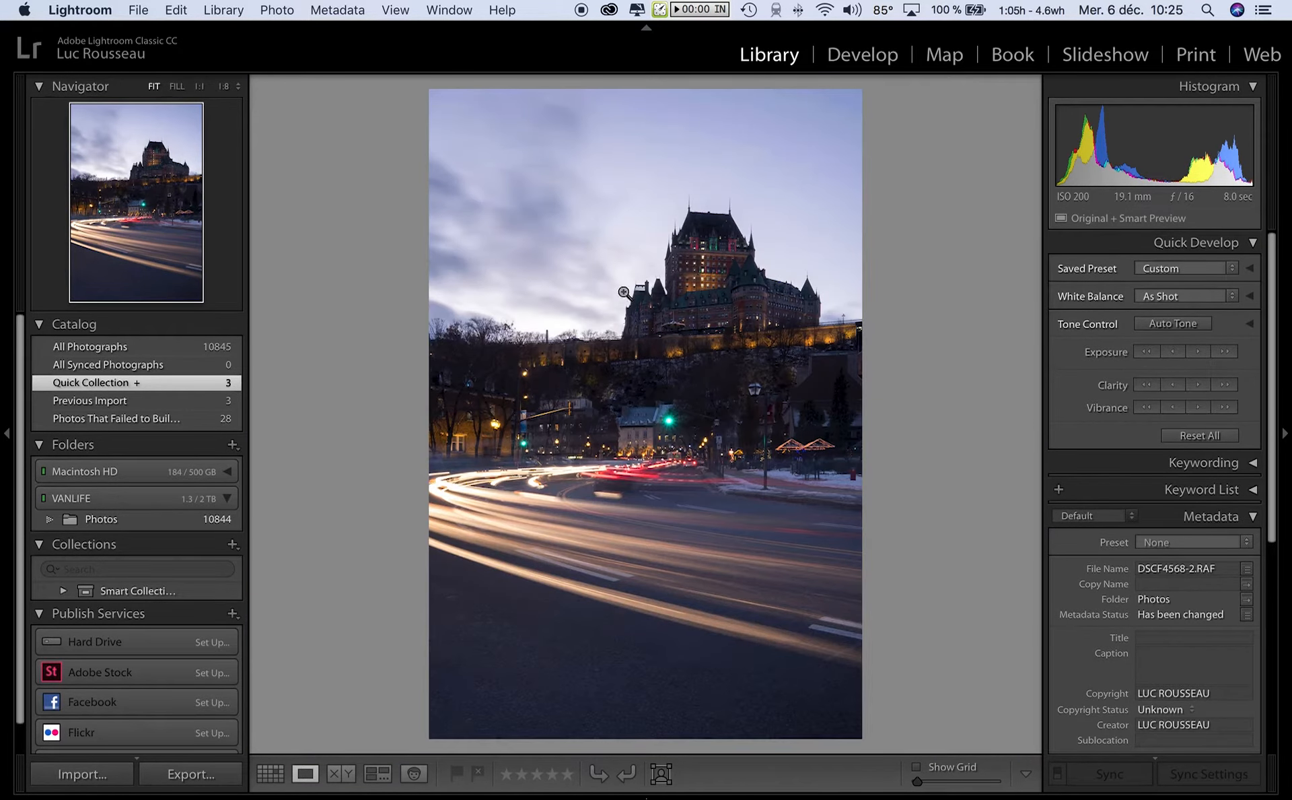
{"action": "left_click", "coordinate": [623, 290]}
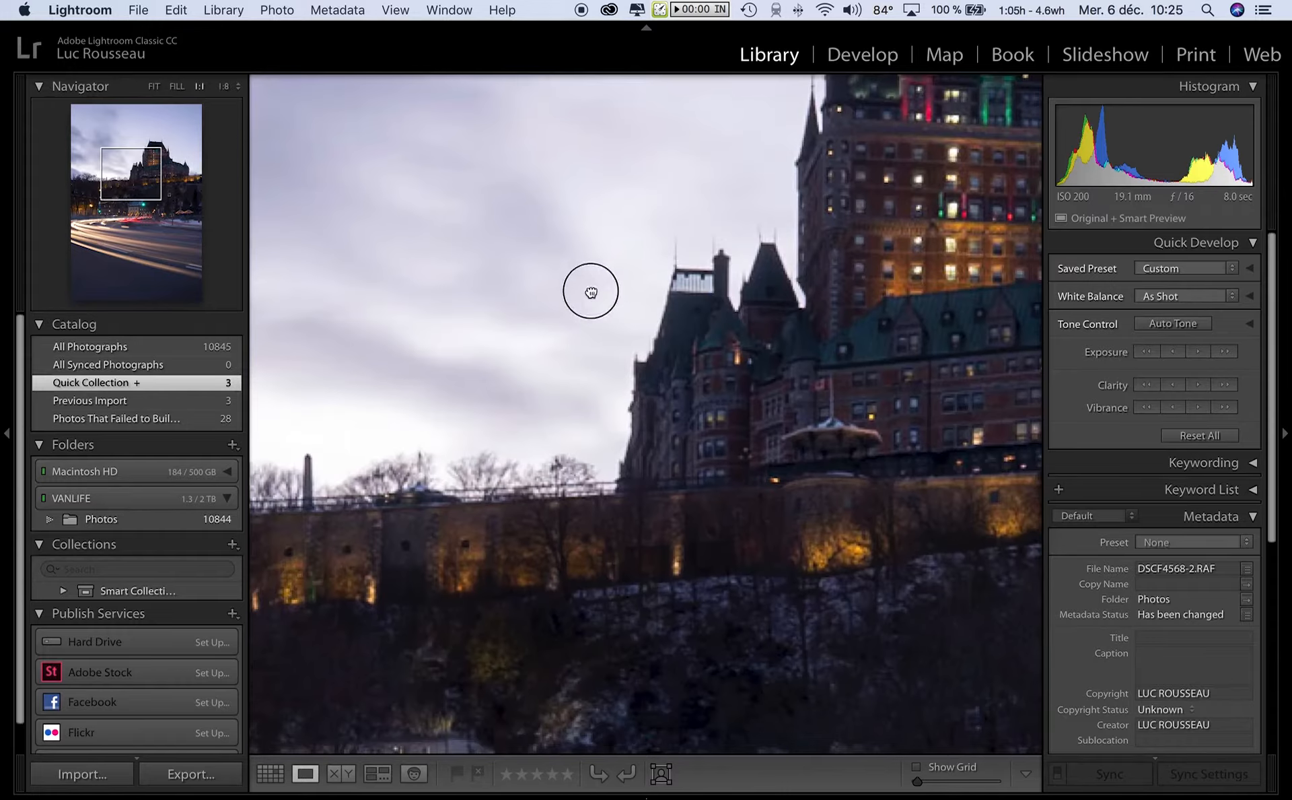
{"action": "left_click_drag", "start_coordinate": [588, 289], "coordinate": [552, 300]}
{"action": "left_click", "coordinate": [568, 294]}
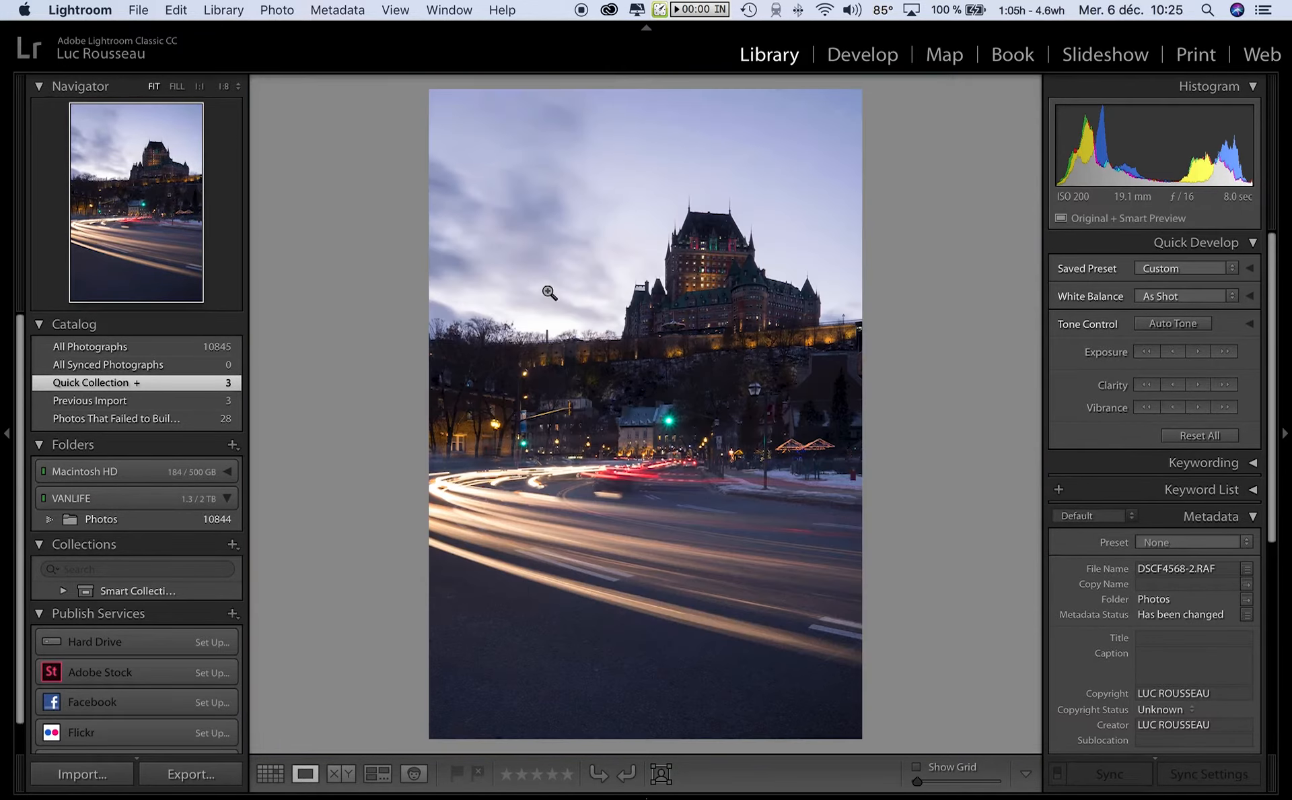
Open the darkest exposure DSCF4567-2 from the grid and examine its clouds and castle up close
{"action": "key", "text": "n"}
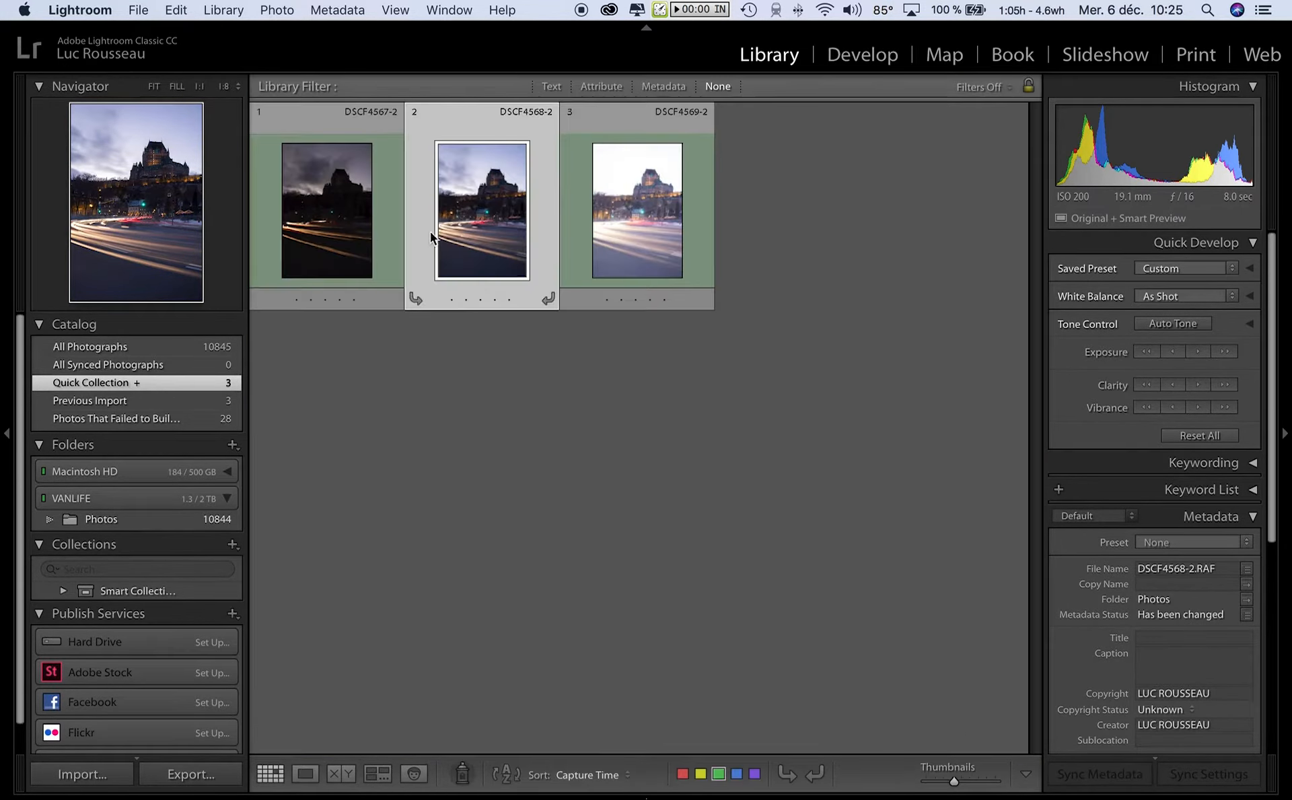
{"action": "double_click", "coordinate": [323, 212]}
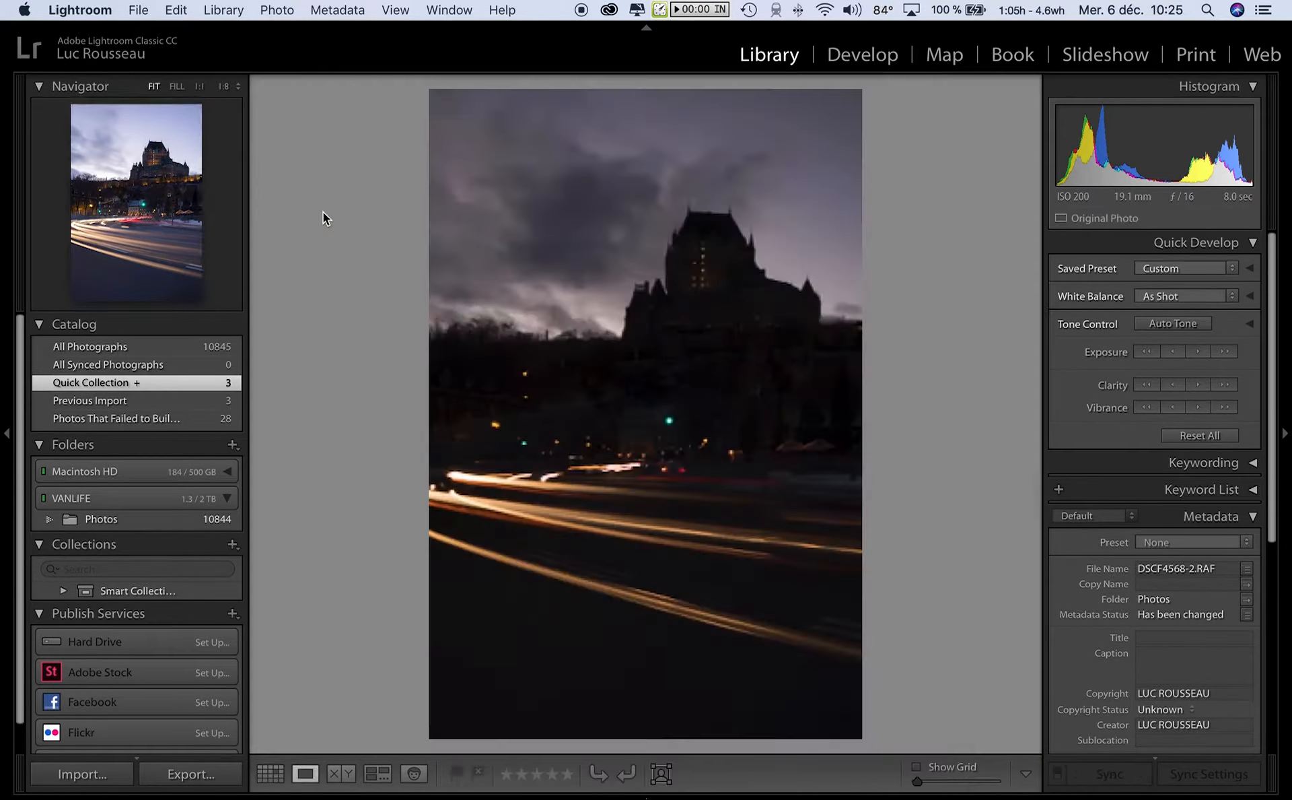
{"action": "left_click", "coordinate": [588, 230]}
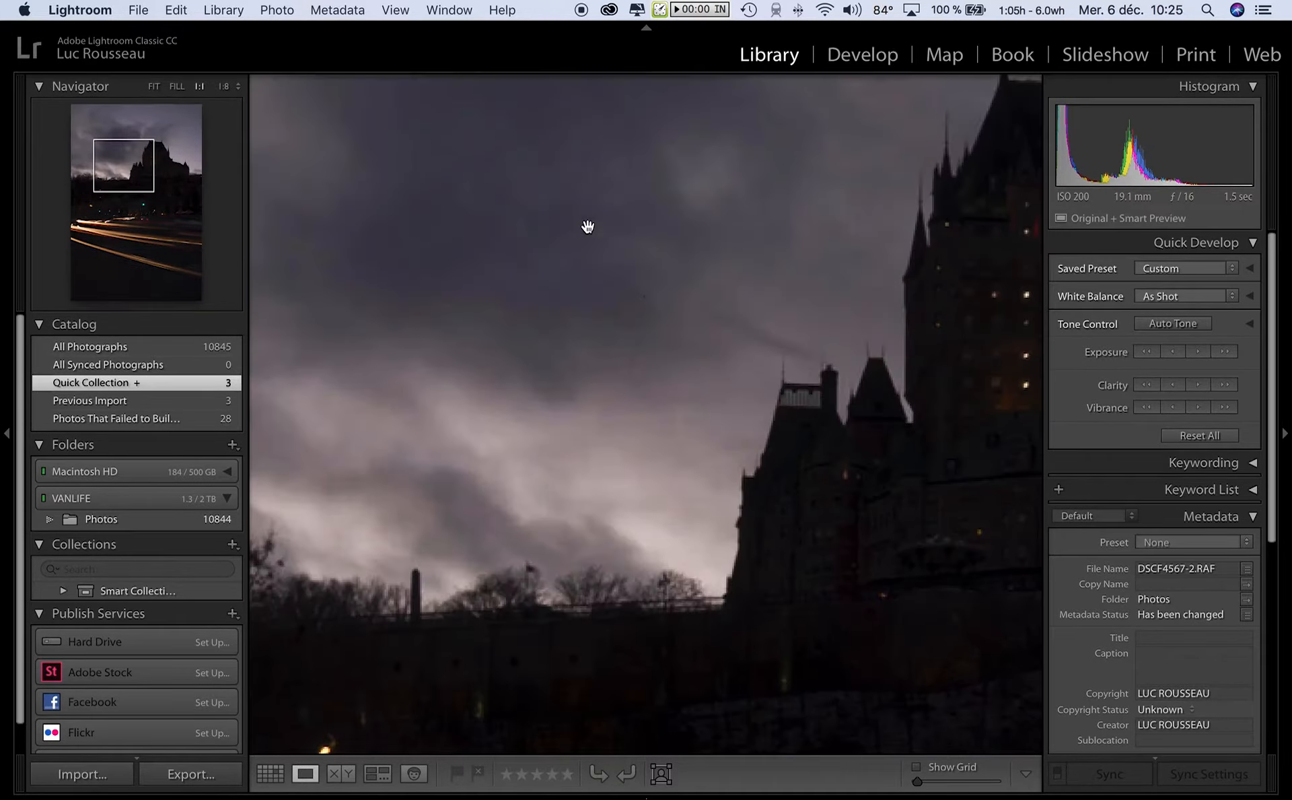
{"action": "left_click_drag", "start_coordinate": [808, 386], "coordinate": [652, 375]}
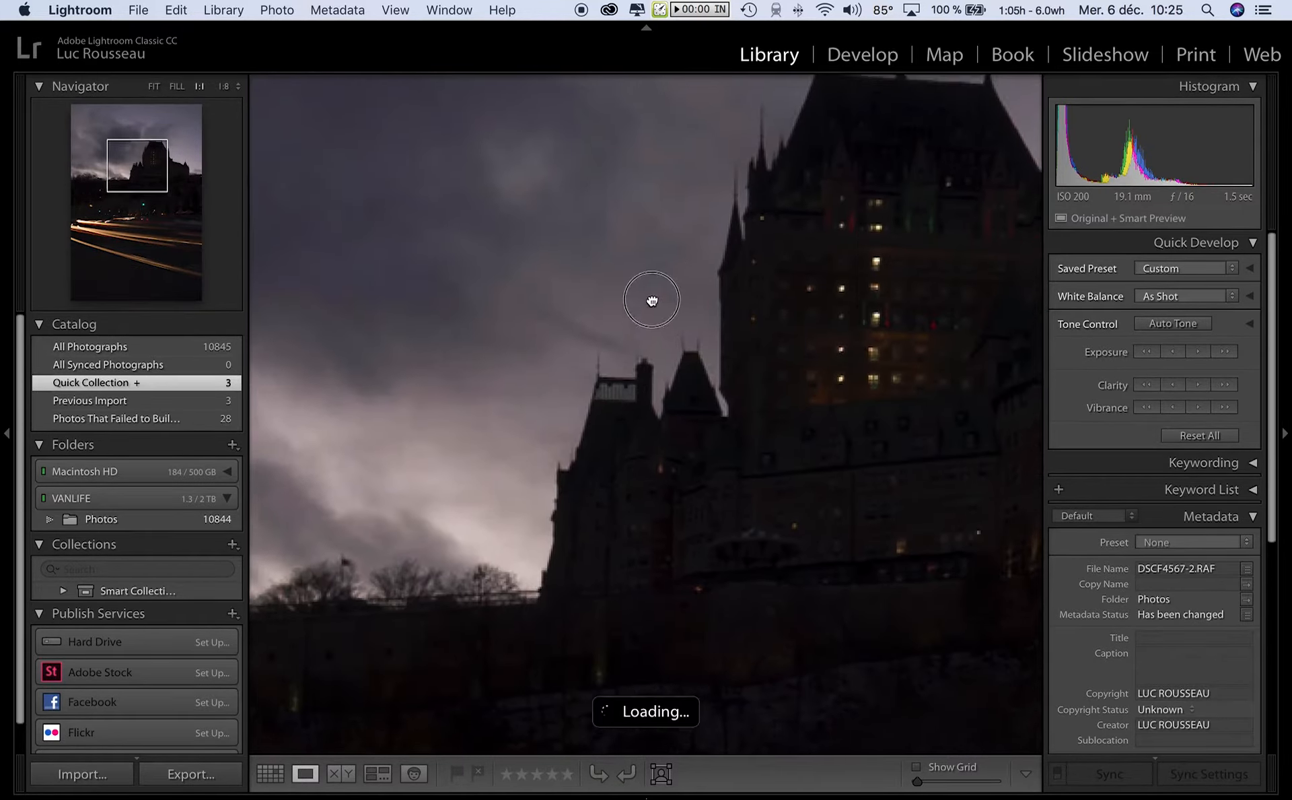
{"action": "left_click", "coordinate": [562, 321]}
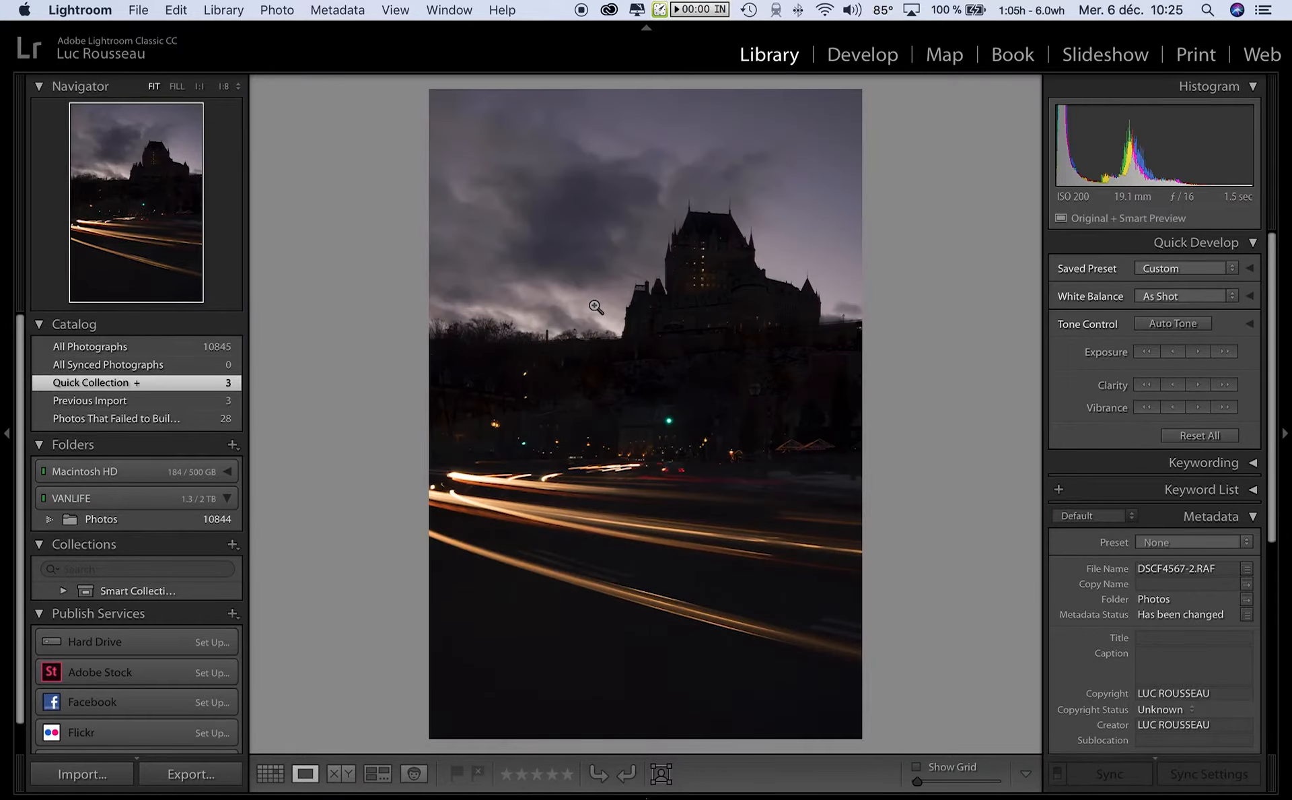
{"action": "left_click", "coordinate": [582, 319]}
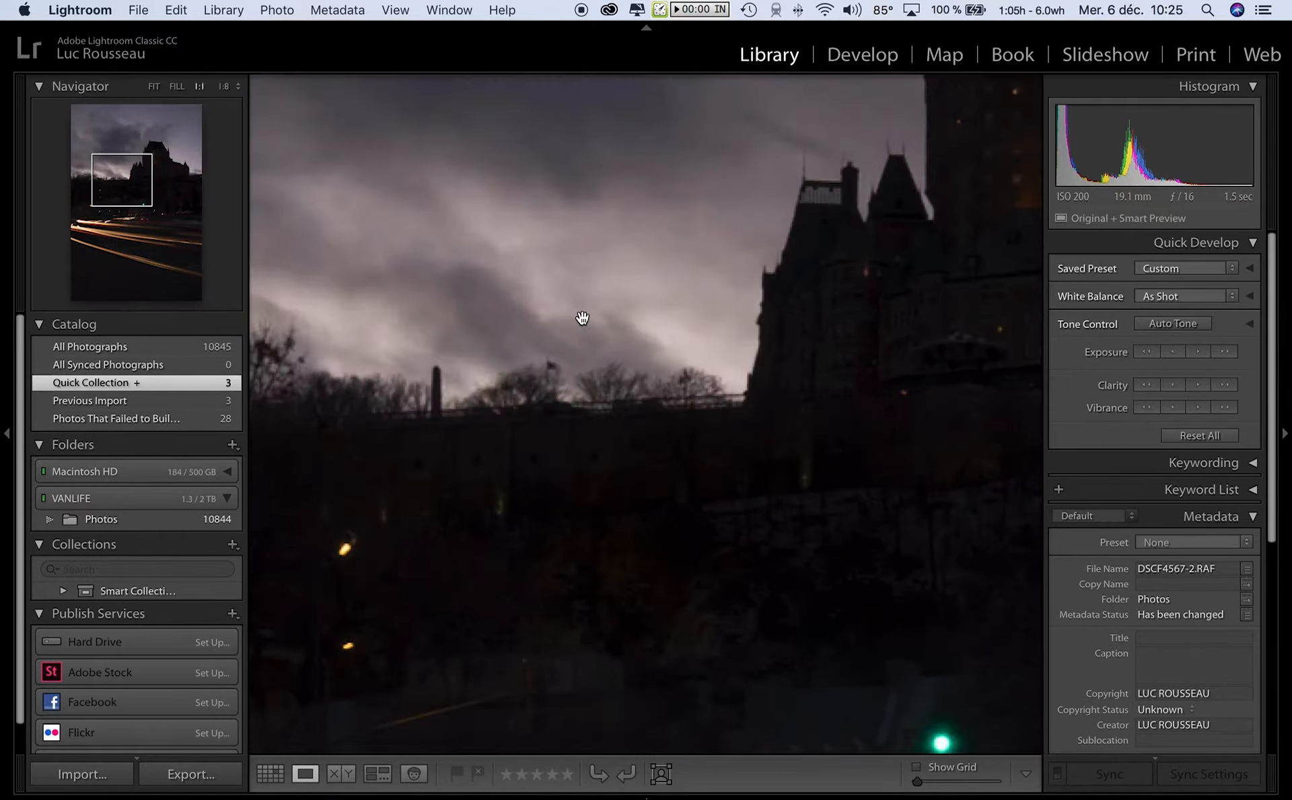
Check the darkest exposure's castle up close and return to the grid to select all three exposures with DSCF4568-2 as source
{"action": "left_click_drag", "start_coordinate": [642, 314], "coordinate": [591, 362]}
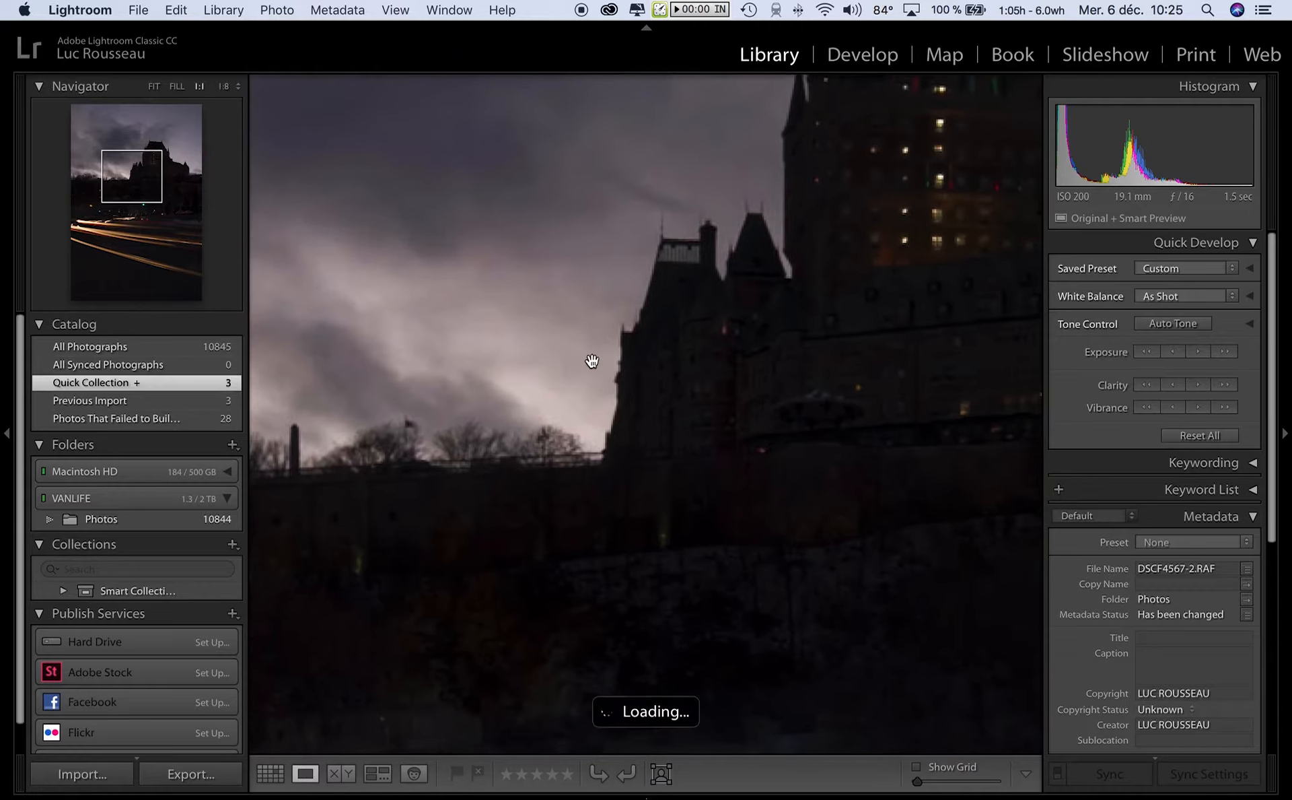
{"action": "left_click", "coordinate": [595, 354]}
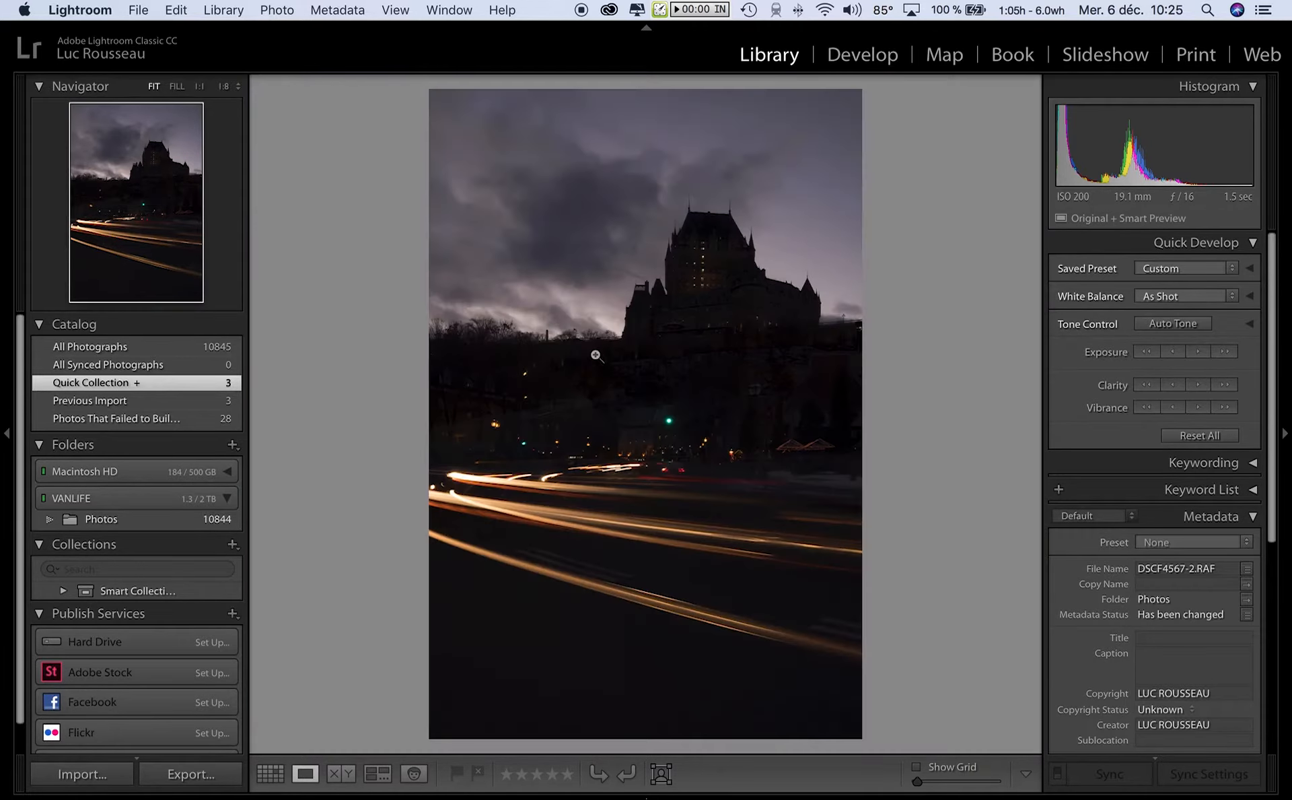
{"action": "key", "text": "g"}
{"action": "left_click", "coordinate": [516, 241]}
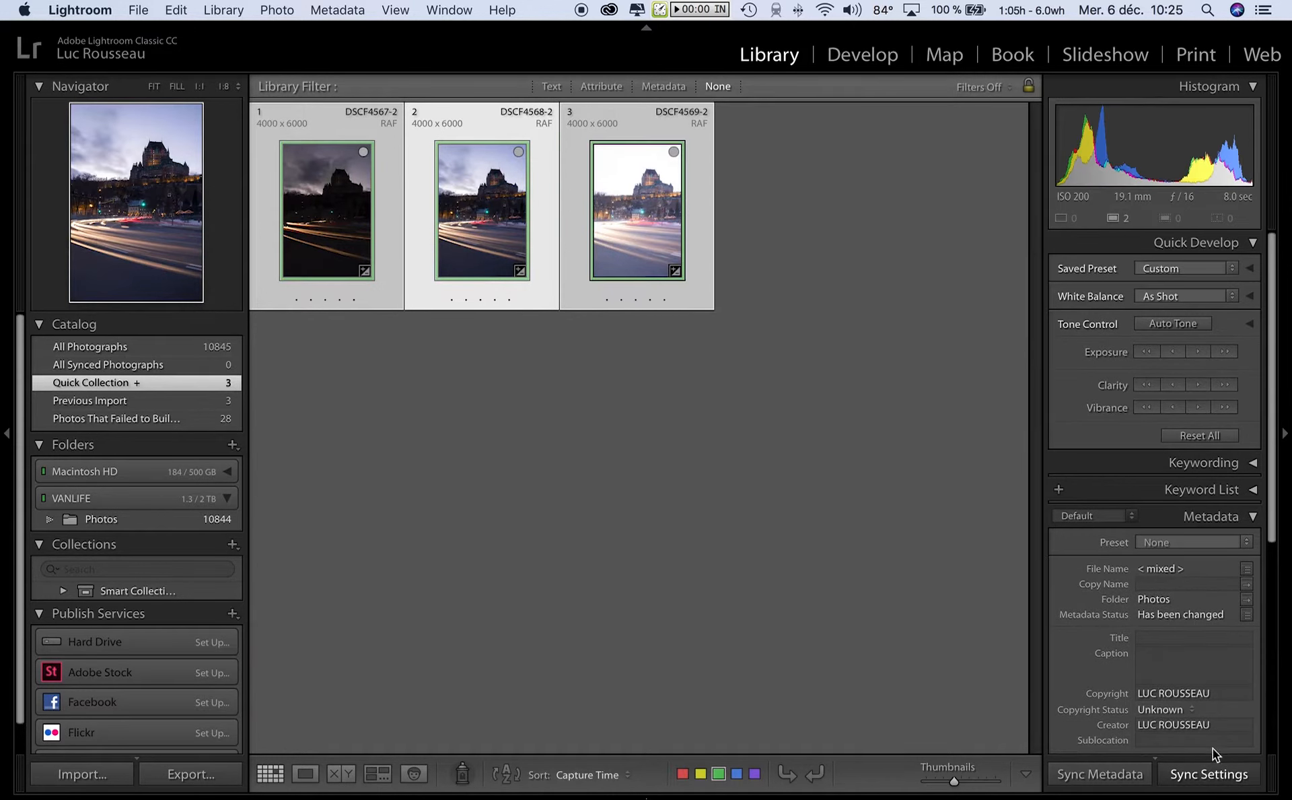
Synchronize the Transform, Noise Reduction and Sharpening settings from DSCF4568-2 to the other two exposures
{"action": "left_click", "coordinate": [1217, 774]}
{"action": "left_click", "coordinate": [555, 282]}
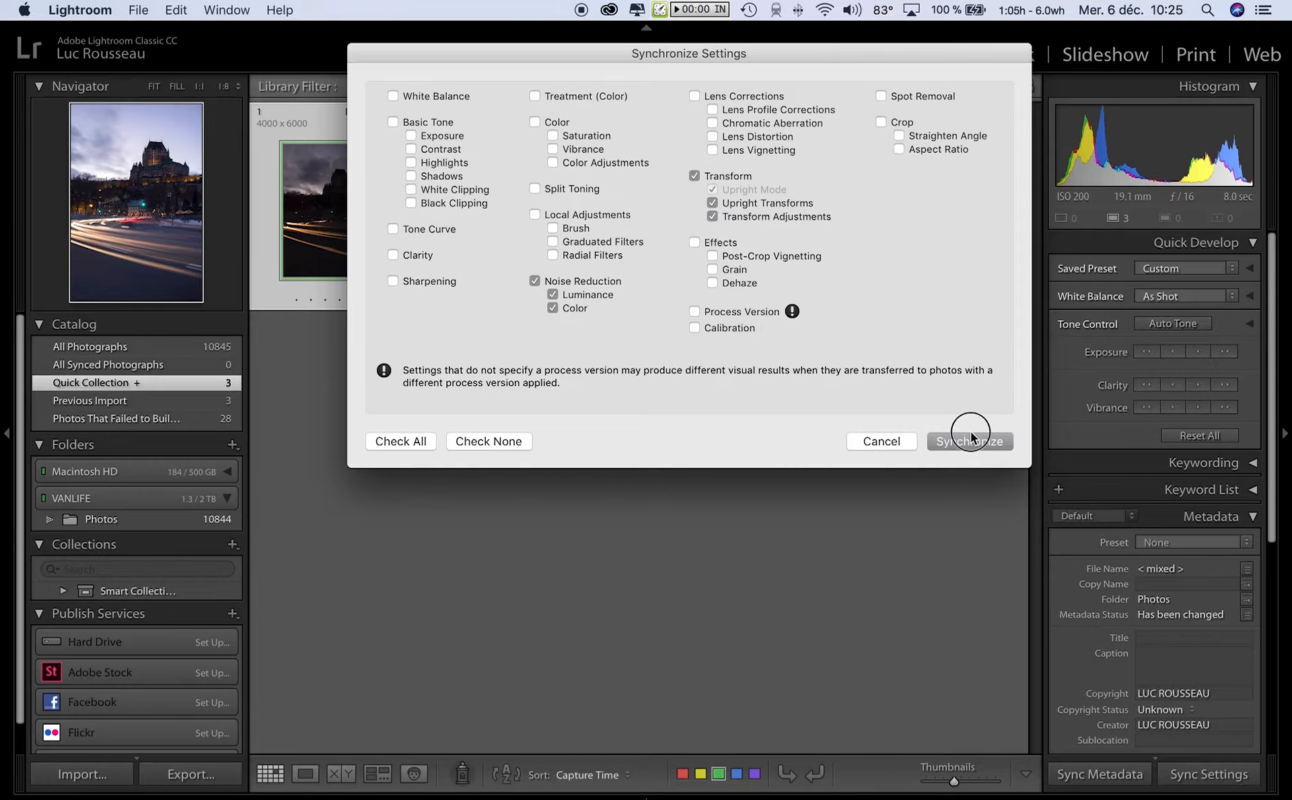
{"action": "left_click", "coordinate": [424, 281]}
{"action": "left_click", "coordinate": [985, 440]}
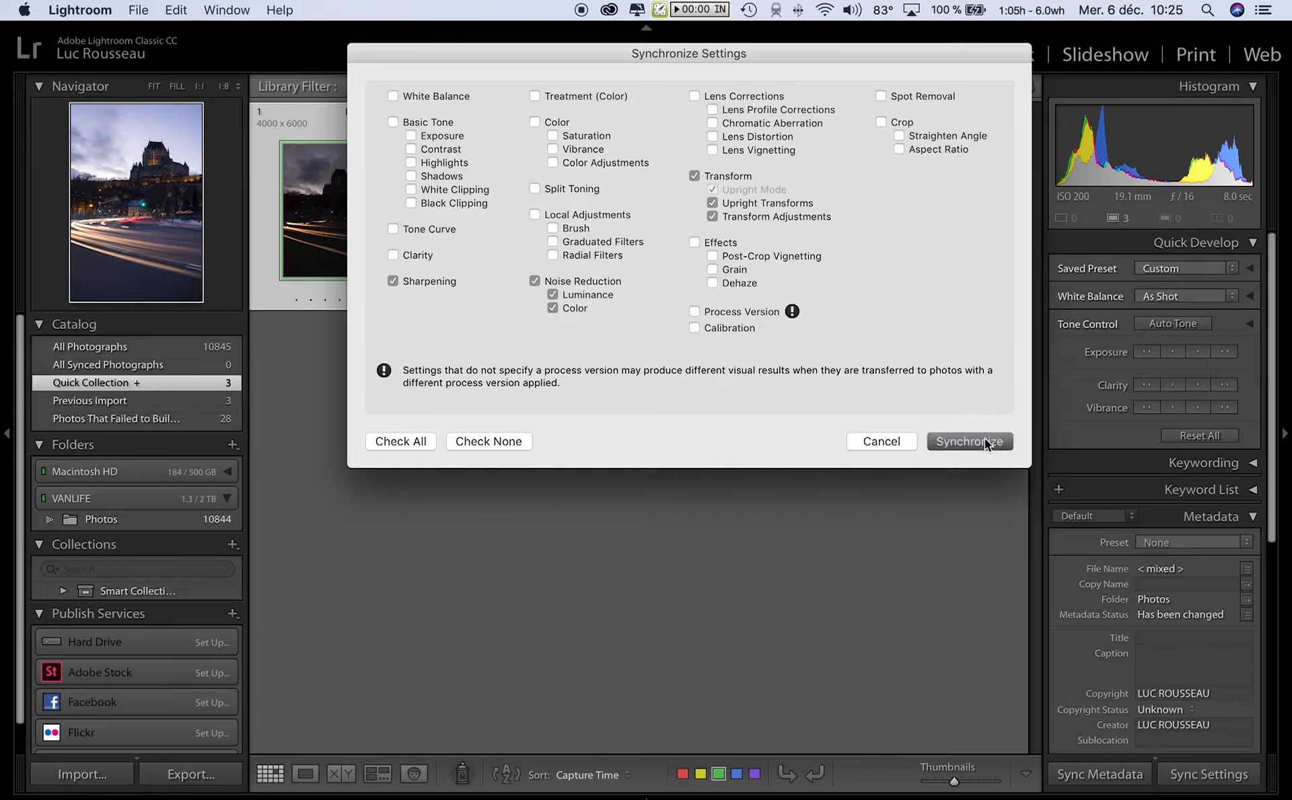
Open the darkest exposure DSCF4567-2 for developing, raise its Shadows to +61 and inspect the castle area
{"action": "double_click", "coordinate": [370, 230]}
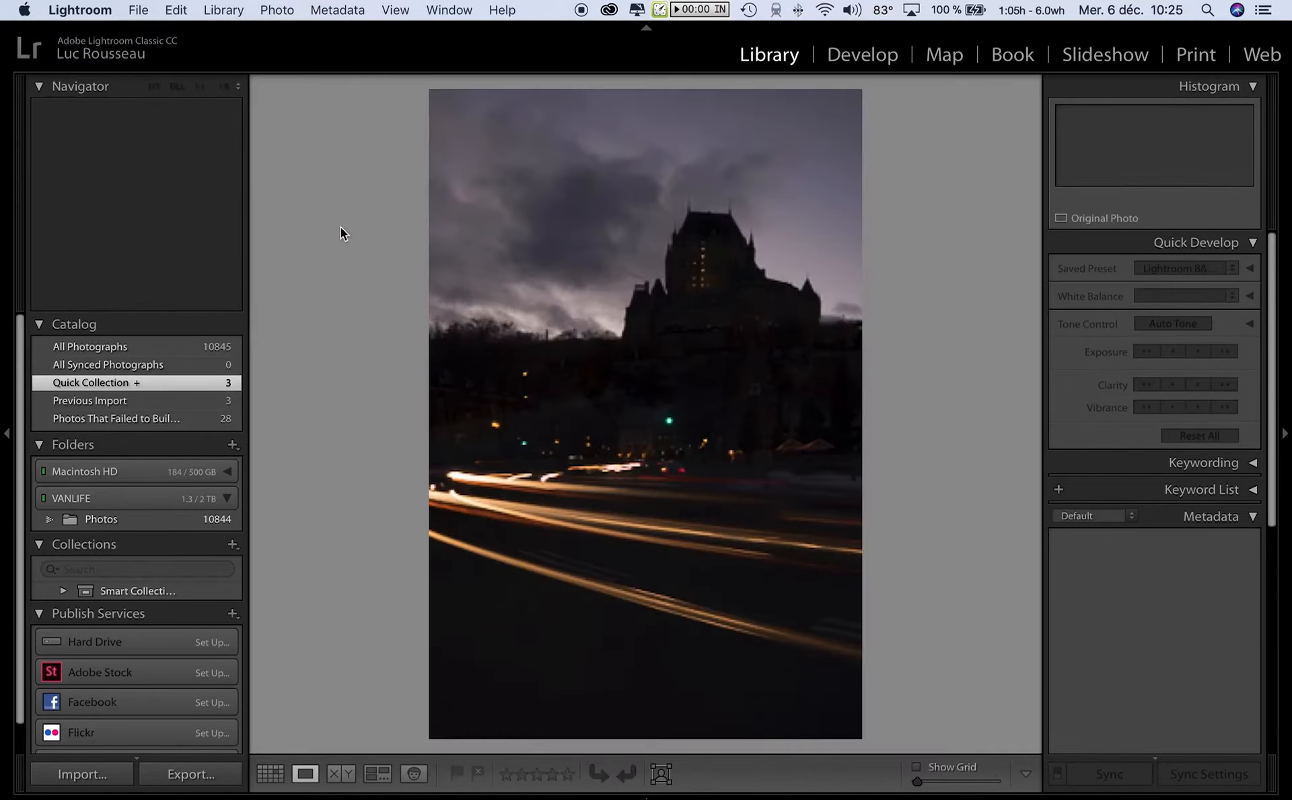
{"action": "key", "text": "d"}
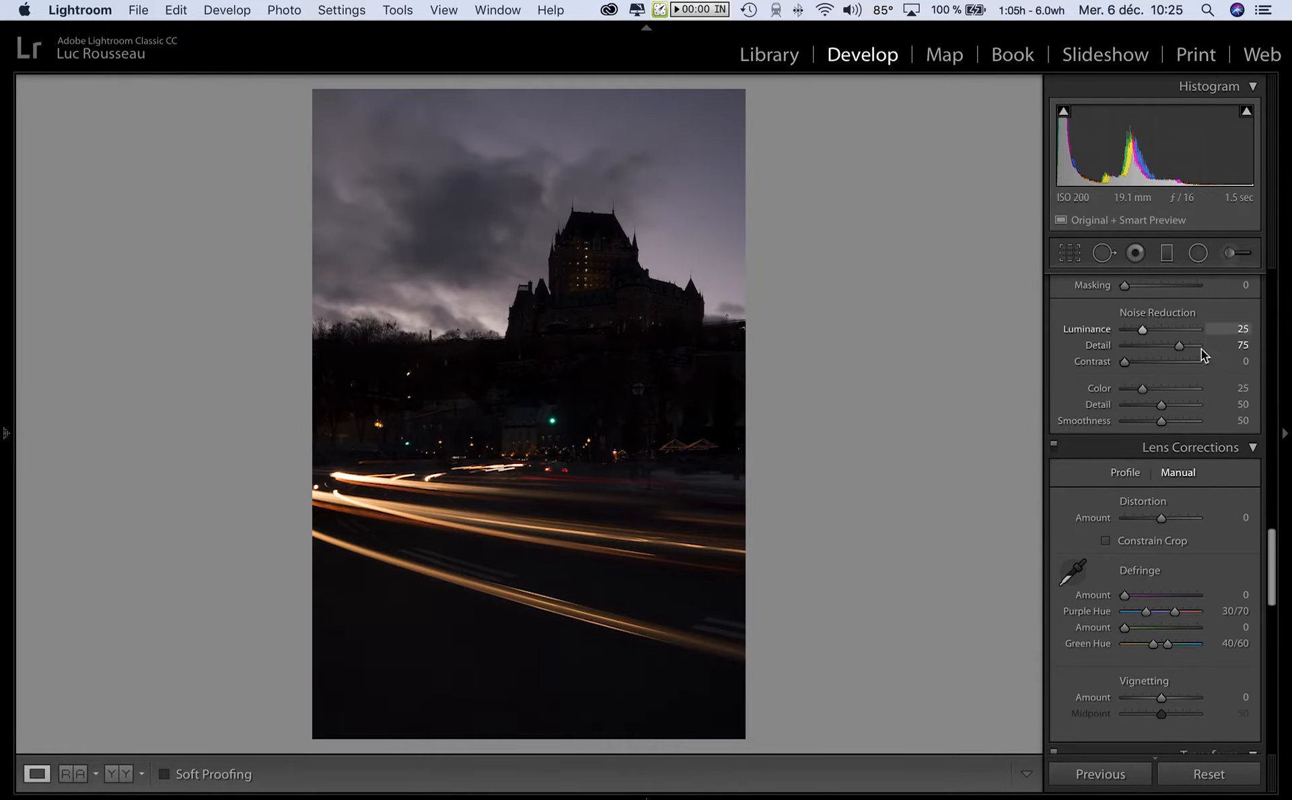
{"action": "scroll", "coordinate": [1202, 351], "scroll_direction": "up", "scroll_amount": 15}
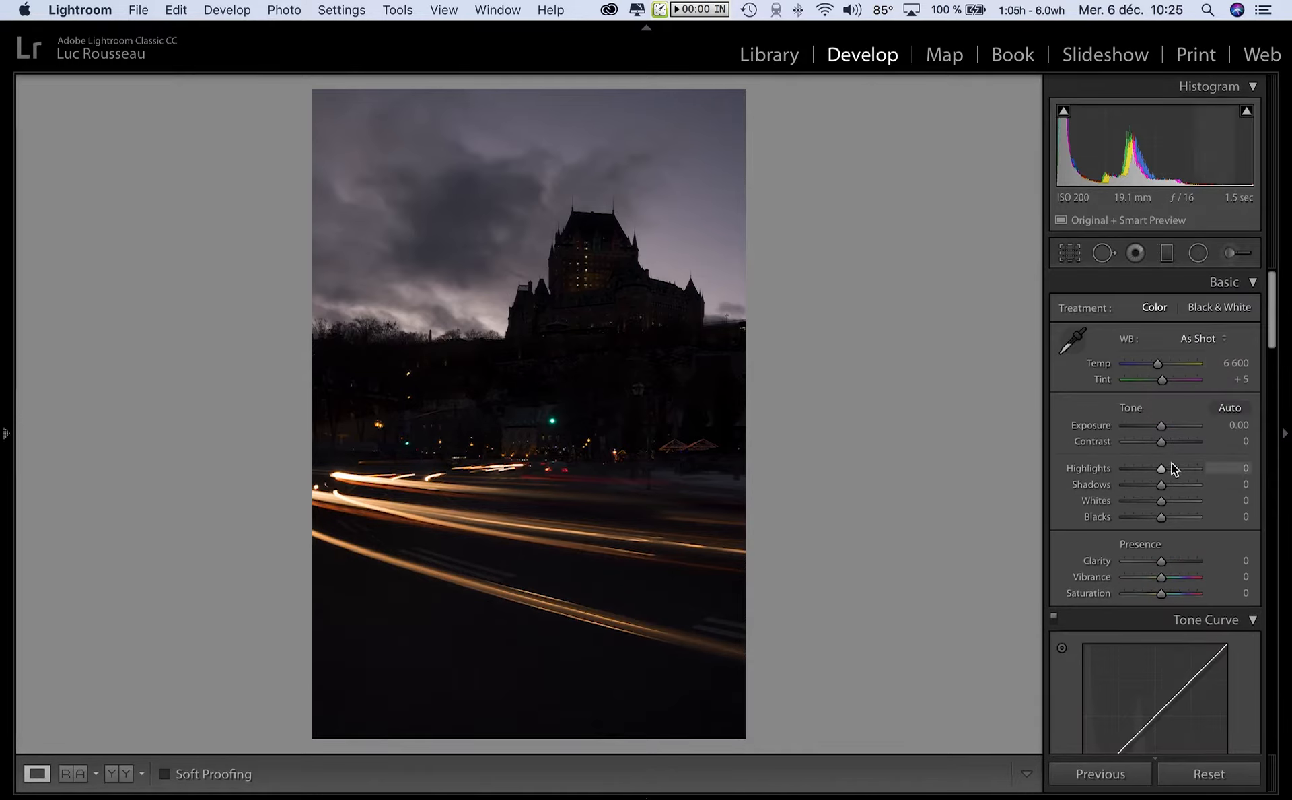
{"action": "left_click_drag", "start_coordinate": [1161, 486], "coordinate": [1182, 487]}
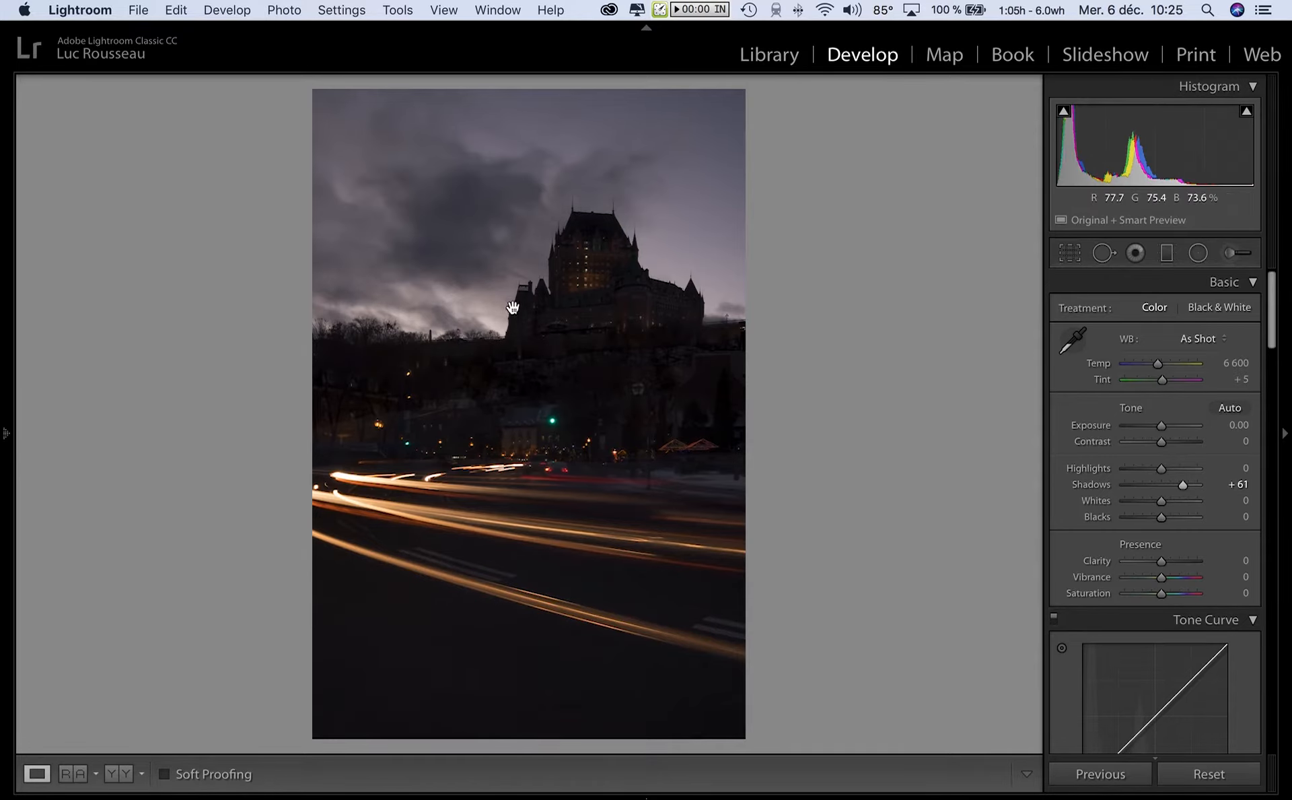
{"action": "left_click", "coordinate": [509, 301]}
{"action": "left_click", "coordinate": [740, 397]}
Set Exposure to +0.40, Contrast to -21, Shadows to +83, Whites to +34 and Blacks to -26, and check the castle and sky up close
{"action": "left_click_drag", "start_coordinate": [1183, 482], "coordinate": [1166, 471]}
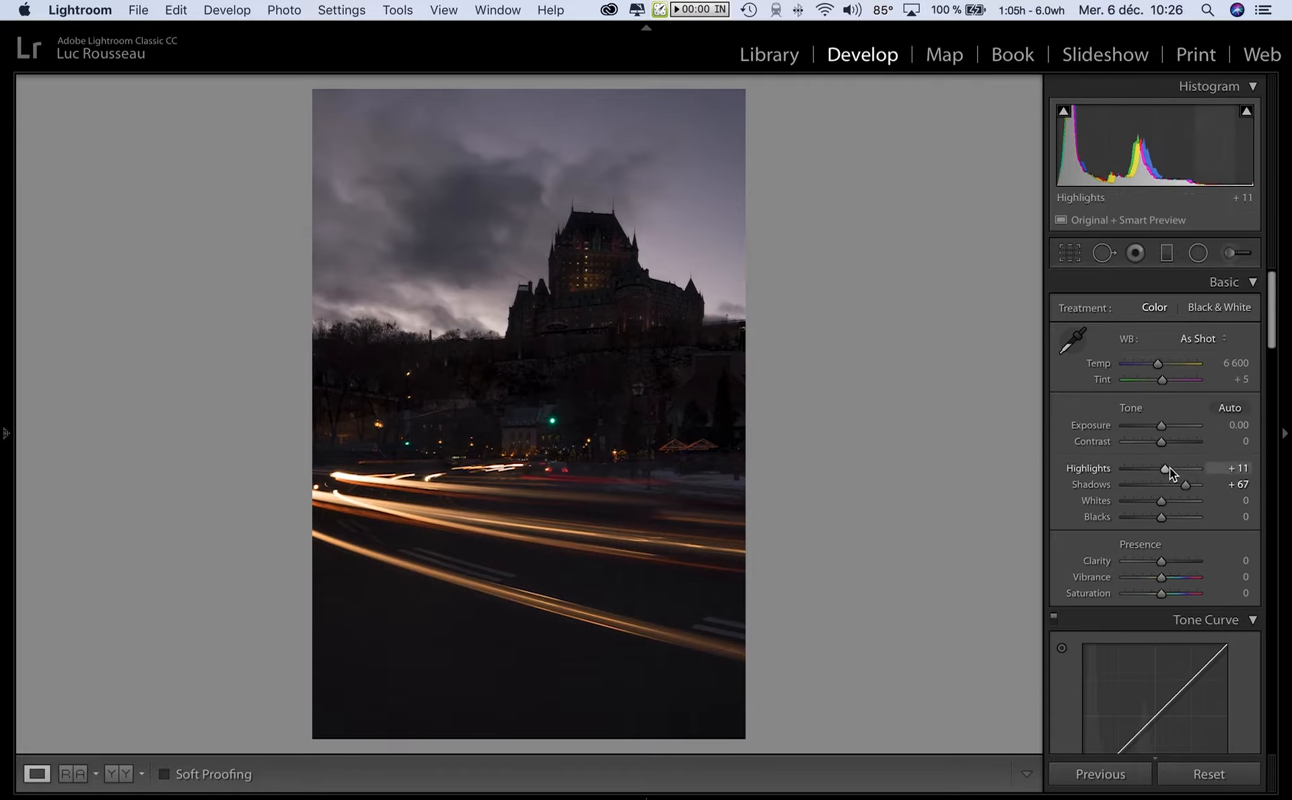
{"action": "left_click_drag", "start_coordinate": [1159, 468], "coordinate": [1163, 424]}
{"action": "mouse_move", "coordinate": [1163, 501]}
{"action": "left_mouse_down"}
{"action": "mouse_move", "coordinate": [1176, 501]}
{"action": "mouse_move", "coordinate": [1149, 517]}
{"action": "left_mouse_up"}
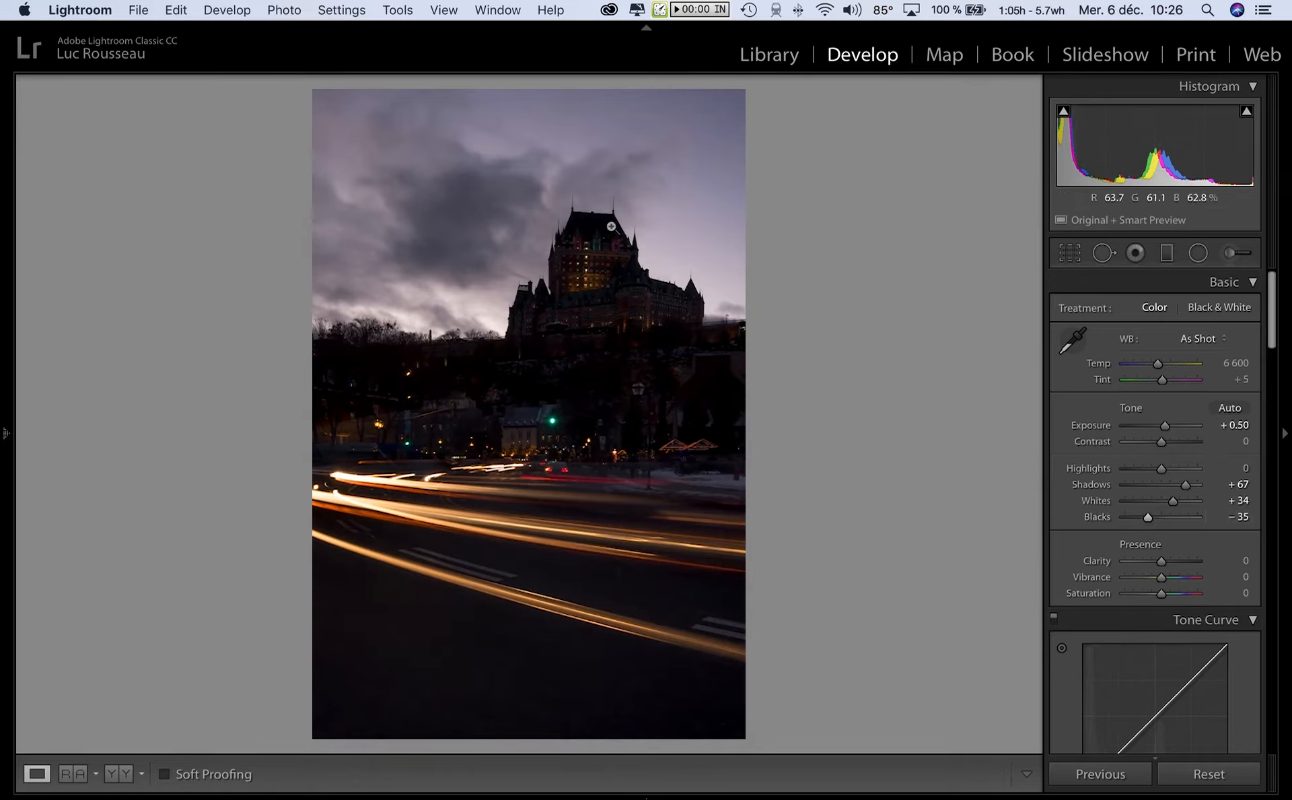
{"action": "left_click_drag", "start_coordinate": [1191, 486], "coordinate": [1156, 519]}
{"action": "mouse_move", "coordinate": [1165, 426]}
{"action": "left_mouse_down"}
{"action": "mouse_move", "coordinate": [1153, 442]}
{"action": "mouse_move", "coordinate": [1166, 430]}
{"action": "left_mouse_up"}
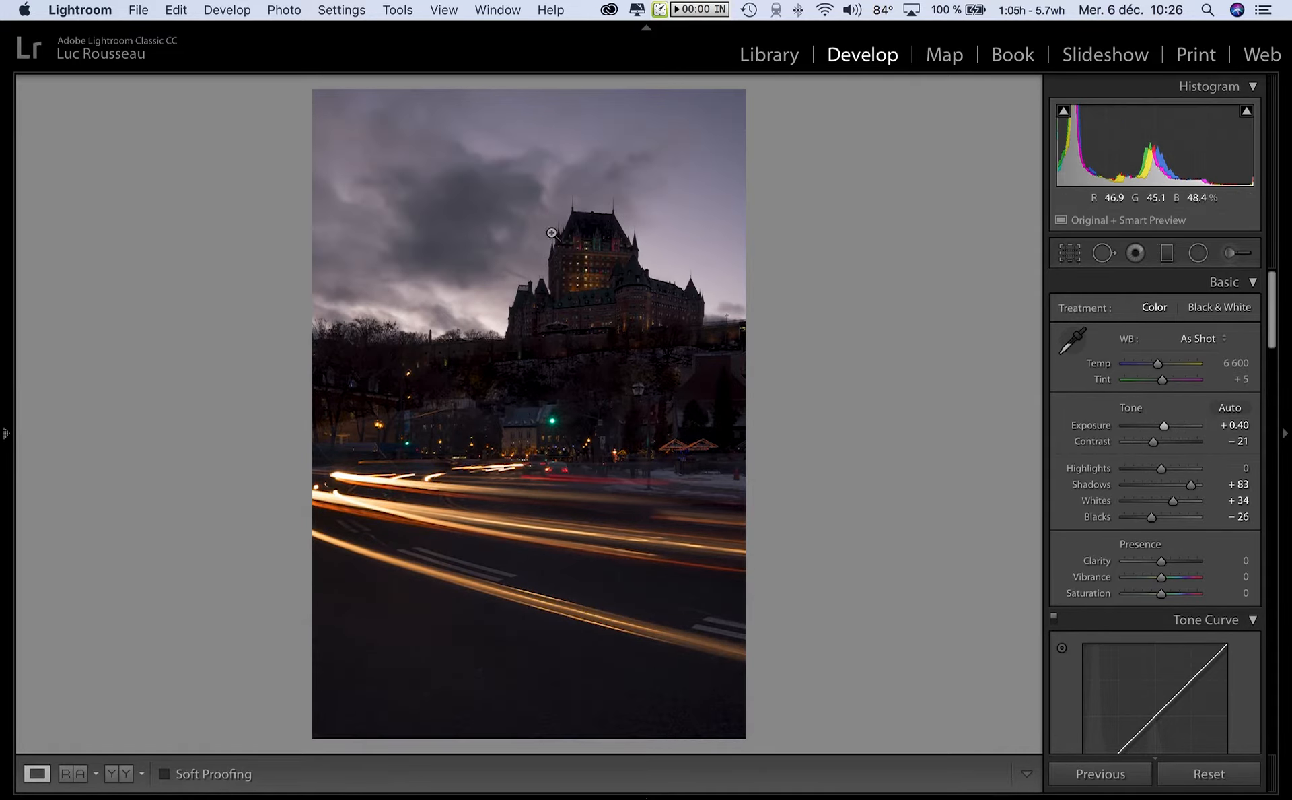
{"action": "left_click", "coordinate": [535, 271]}
{"action": "left_click_drag", "start_coordinate": [296, 256], "coordinate": [544, 282]}
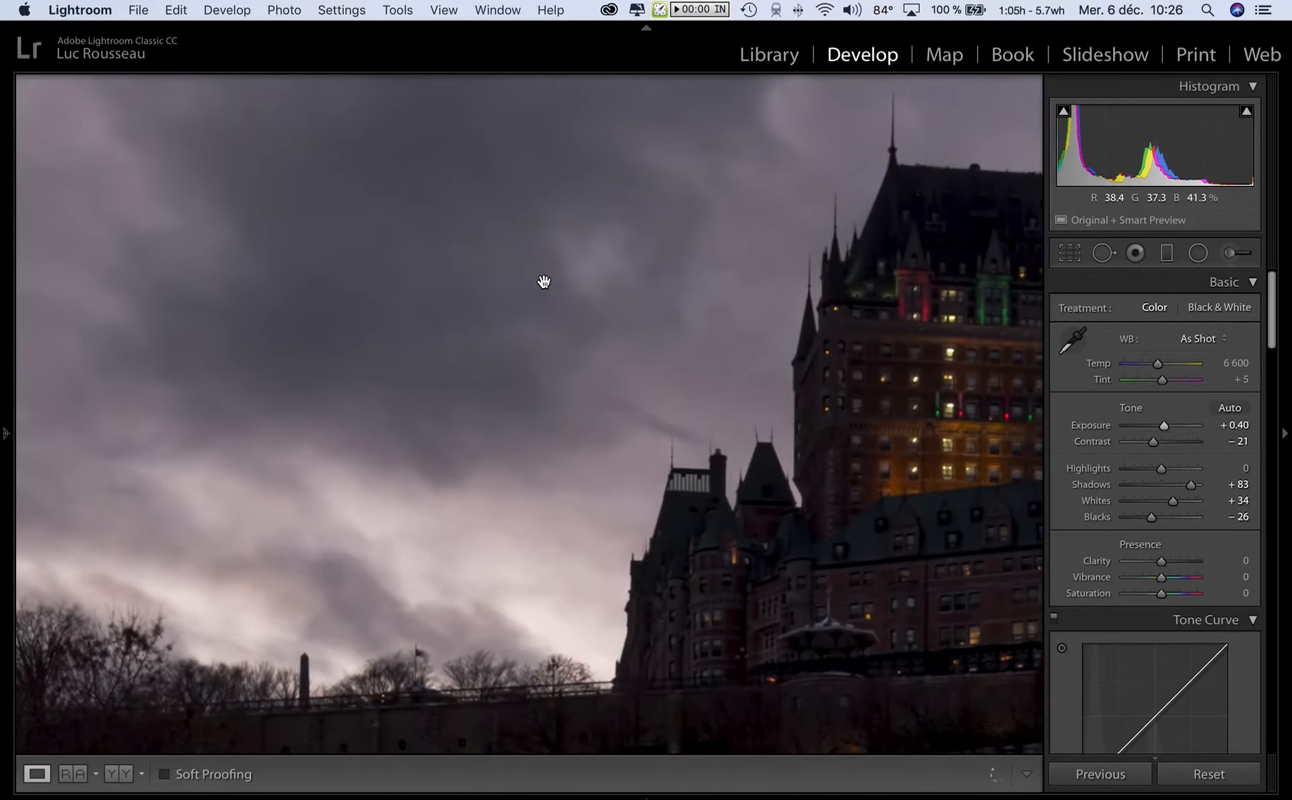
{"action": "left_click", "coordinate": [544, 281]}
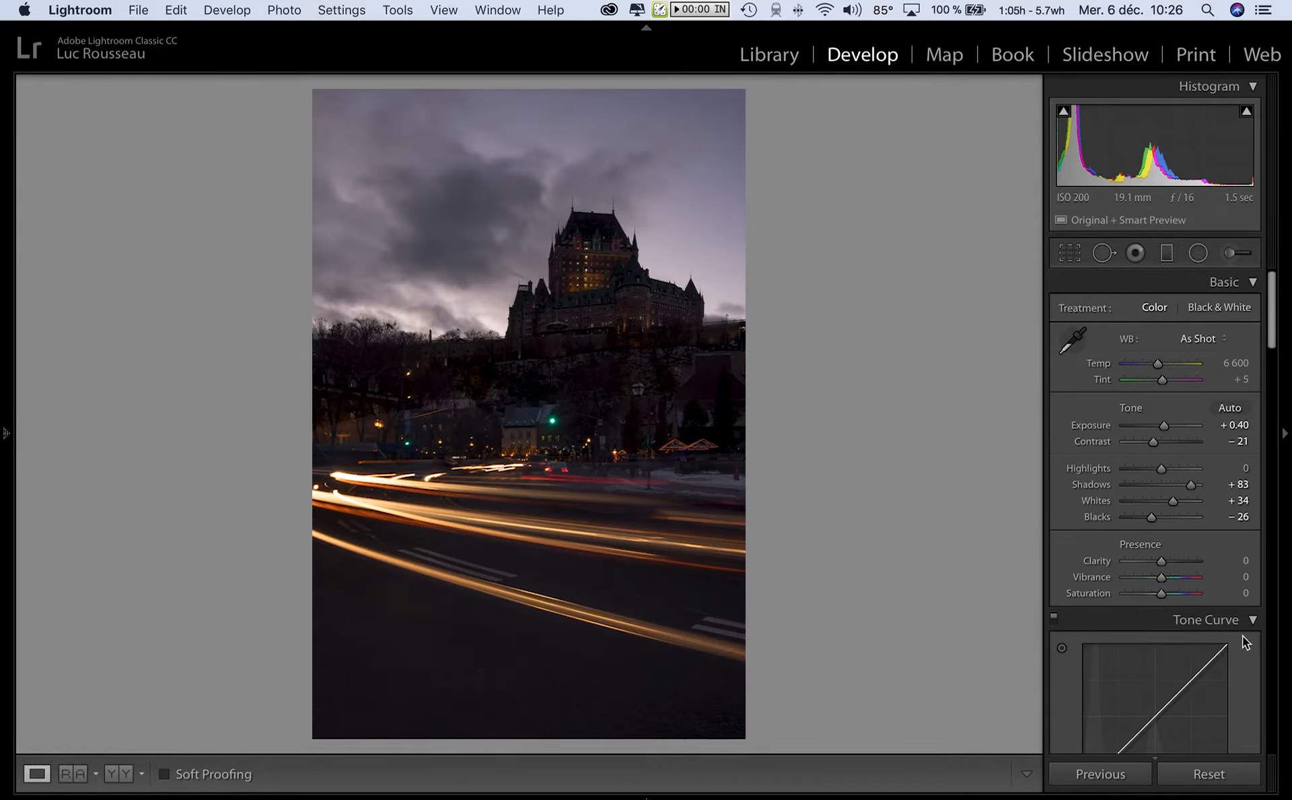
Shape the darkest exposure's tone curve with Highlights +56, Darks +1 and Shadows -7, and inspect the castle and hillside
{"action": "scroll", "coordinate": [1242, 644], "scroll_direction": "down", "scroll_amount": 2}
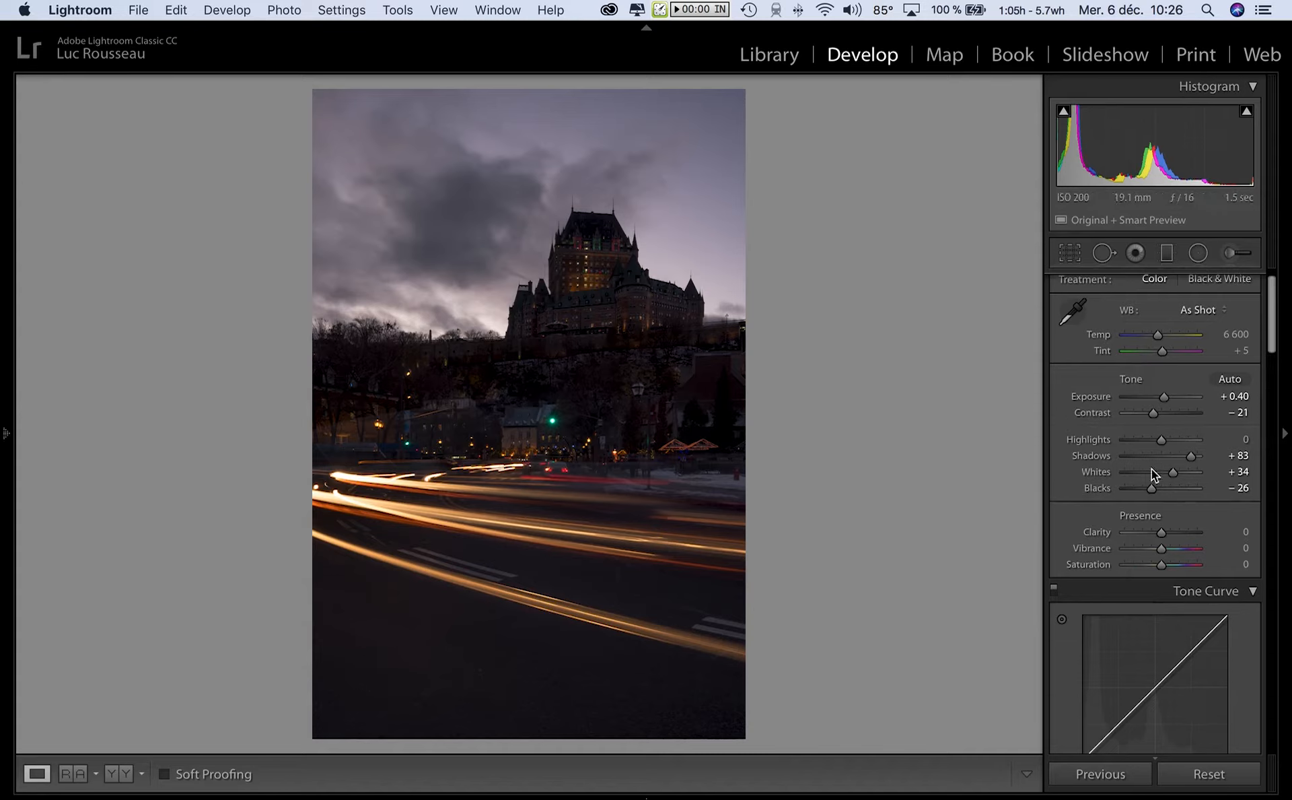
{"action": "scroll", "coordinate": [1153, 474], "scroll_direction": "down", "scroll_amount": 5}
{"action": "left_click_drag", "start_coordinate": [1199, 531], "coordinate": [1202, 524]}
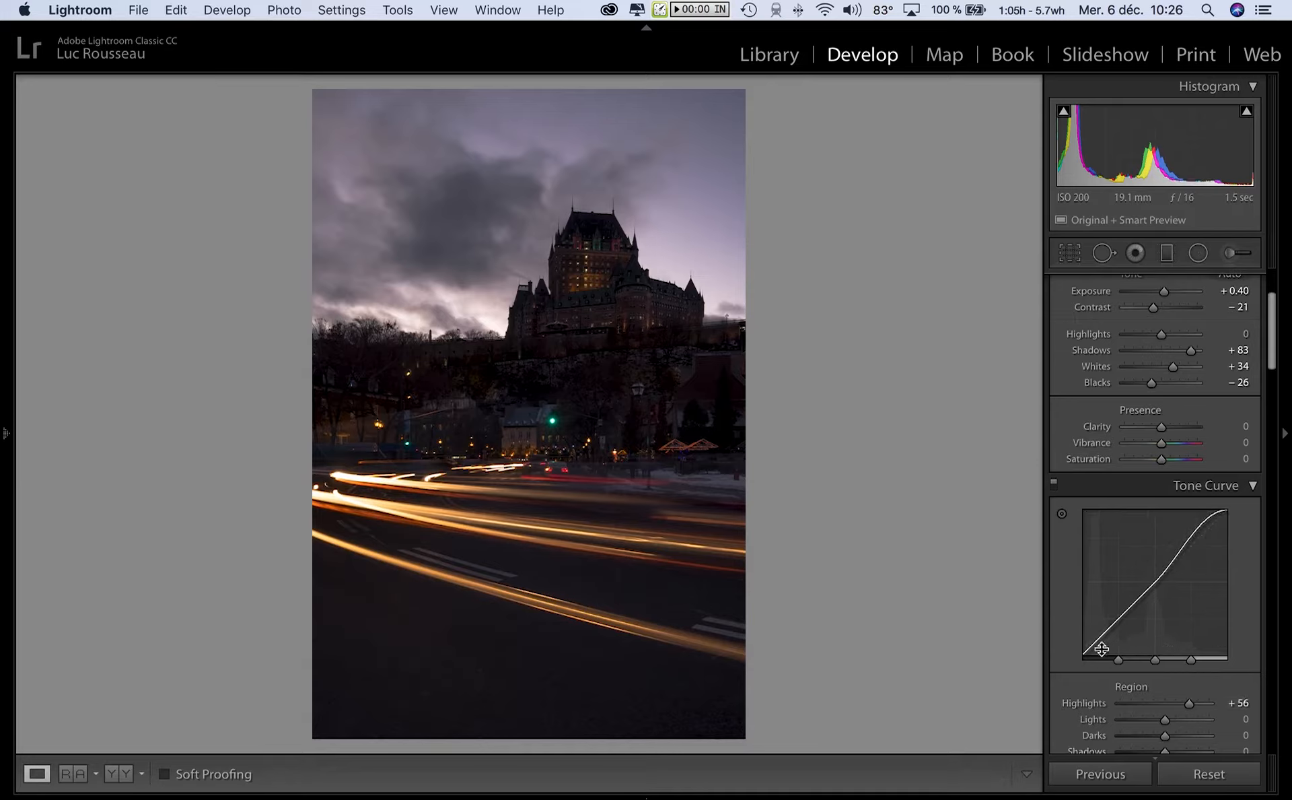
{"action": "left_click_drag", "start_coordinate": [1099, 635], "coordinate": [1137, 599]}
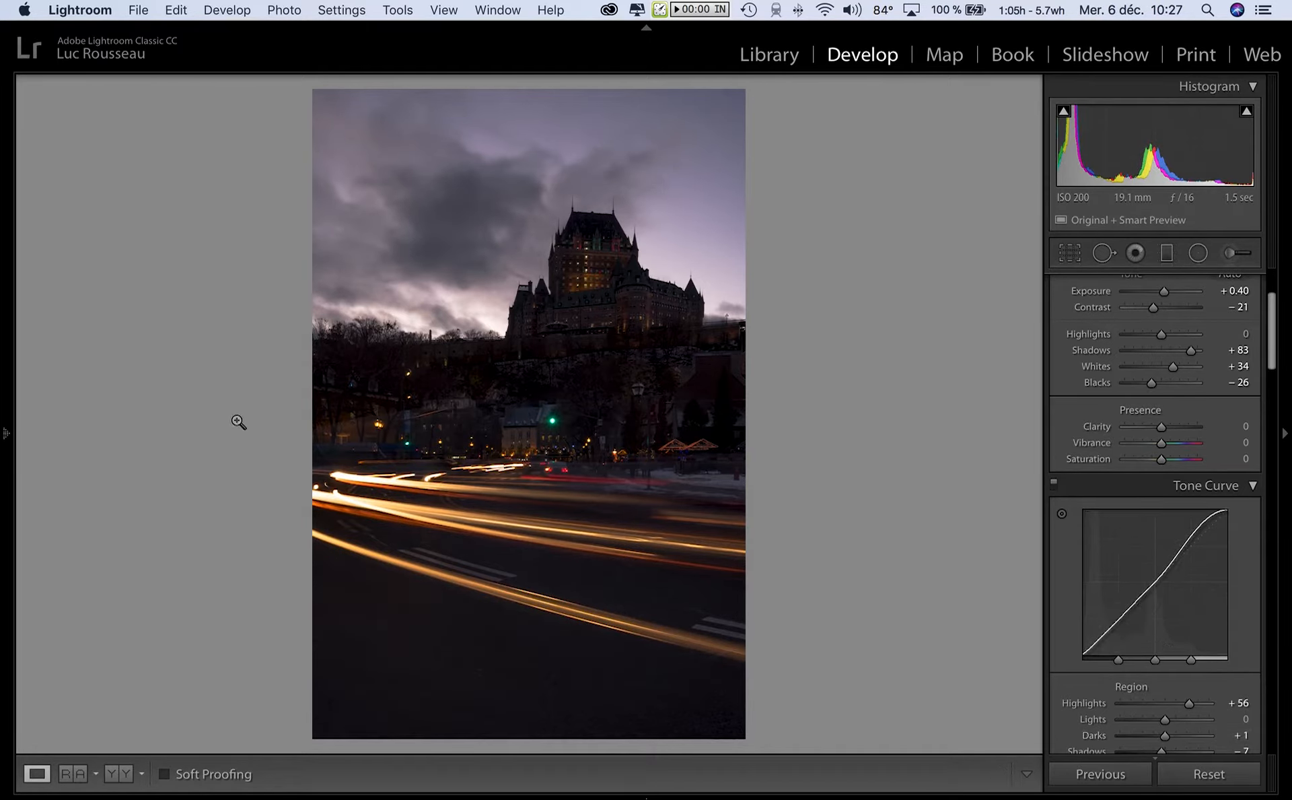
{"action": "left_click", "coordinate": [559, 297]}
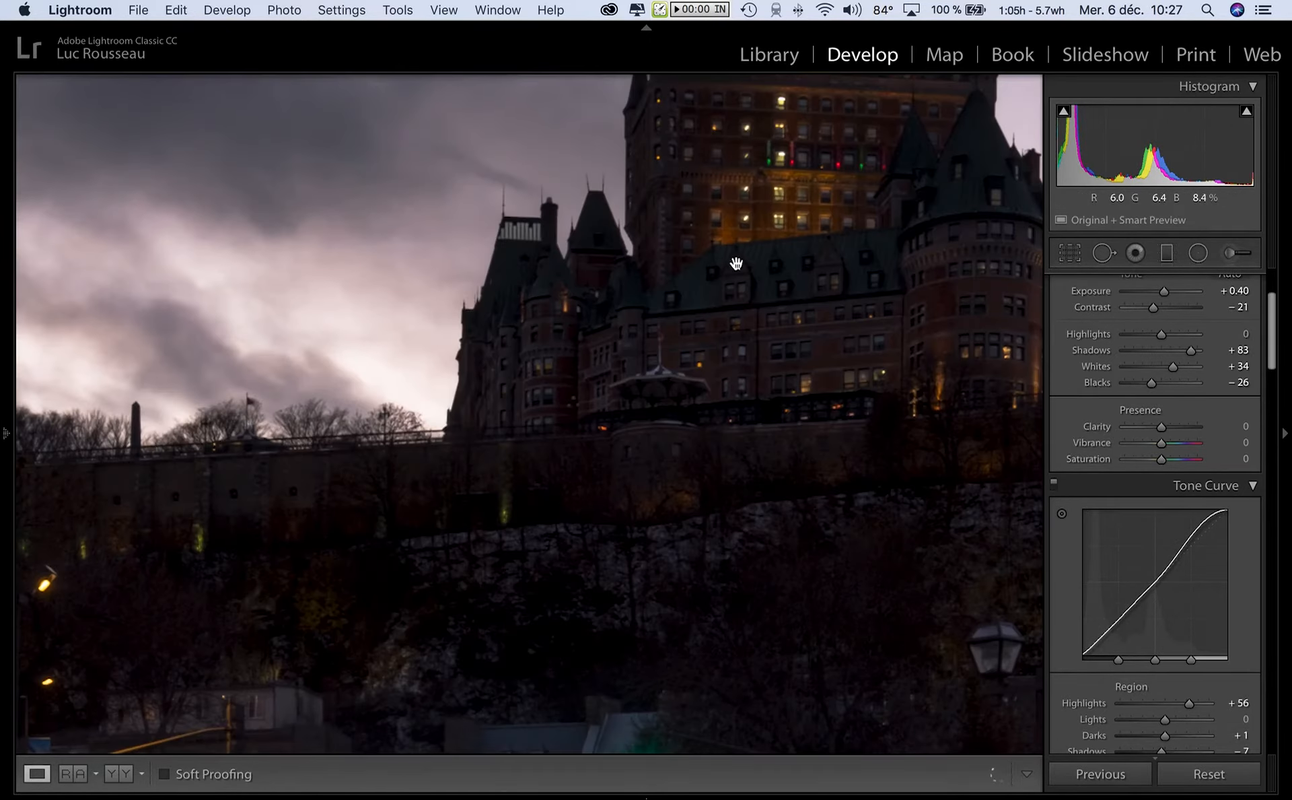
{"action": "left_click", "coordinate": [721, 270]}
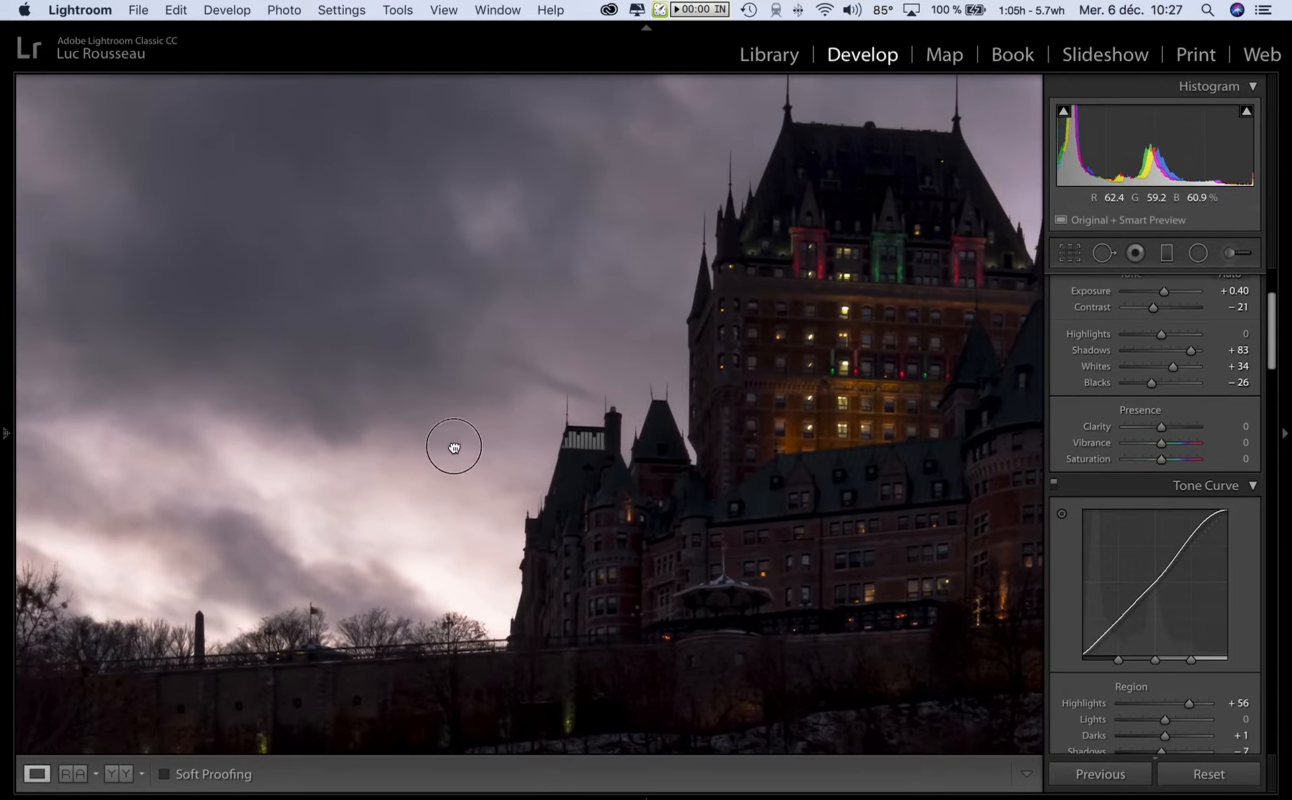
{"action": "left_click", "coordinate": [454, 447]}
{"action": "left_click", "coordinate": [508, 293]}
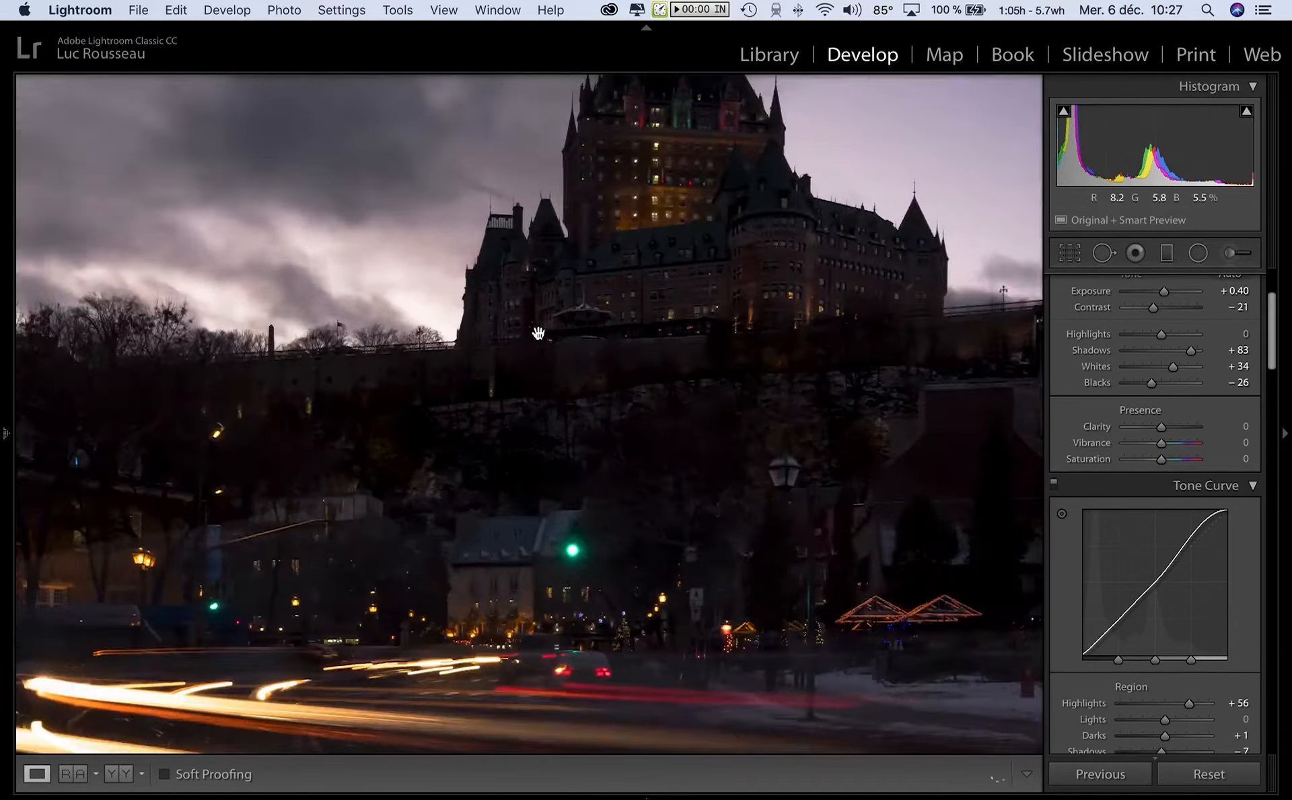
{"action": "left_click", "coordinate": [675, 343]}
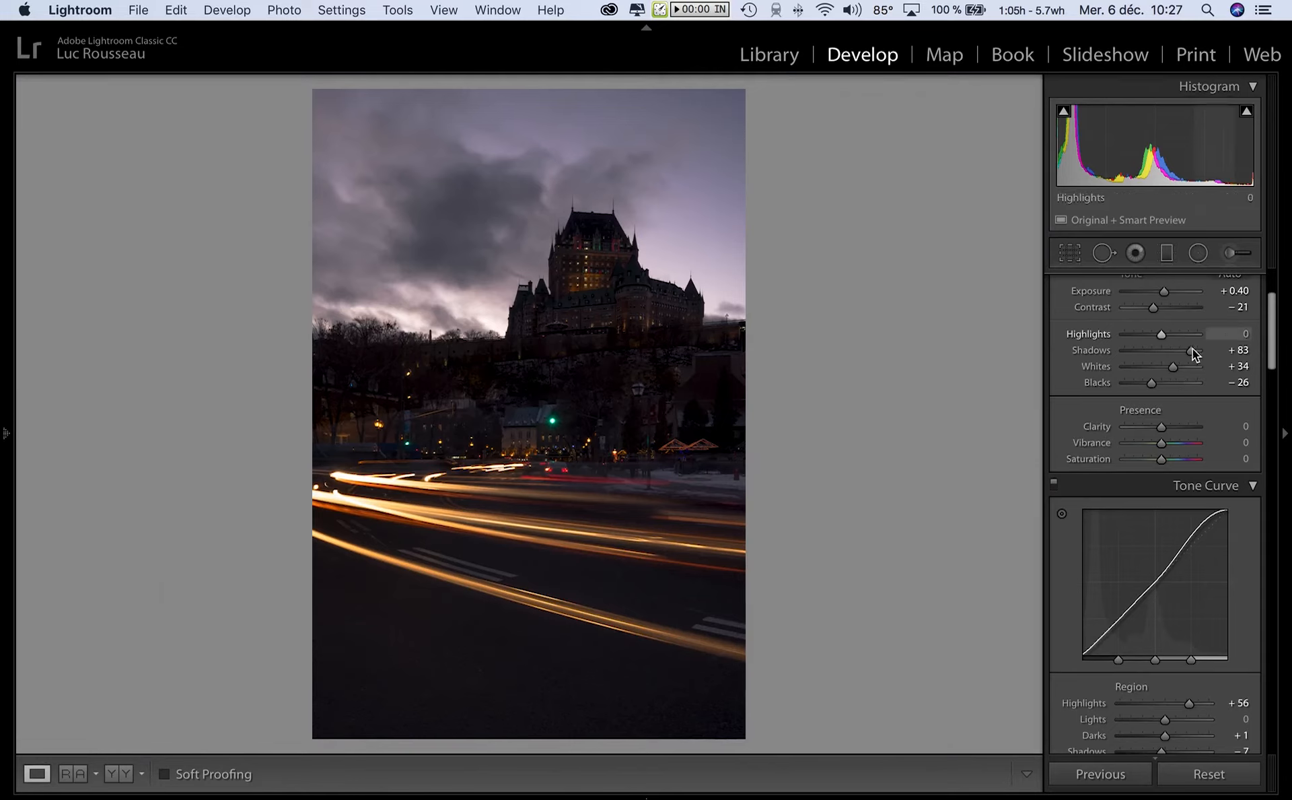
Raise the darkest exposure's Shadows to +100 and check the castle
{"action": "scroll", "coordinate": [1179, 360], "scroll_direction": "up", "scroll_amount": 1}
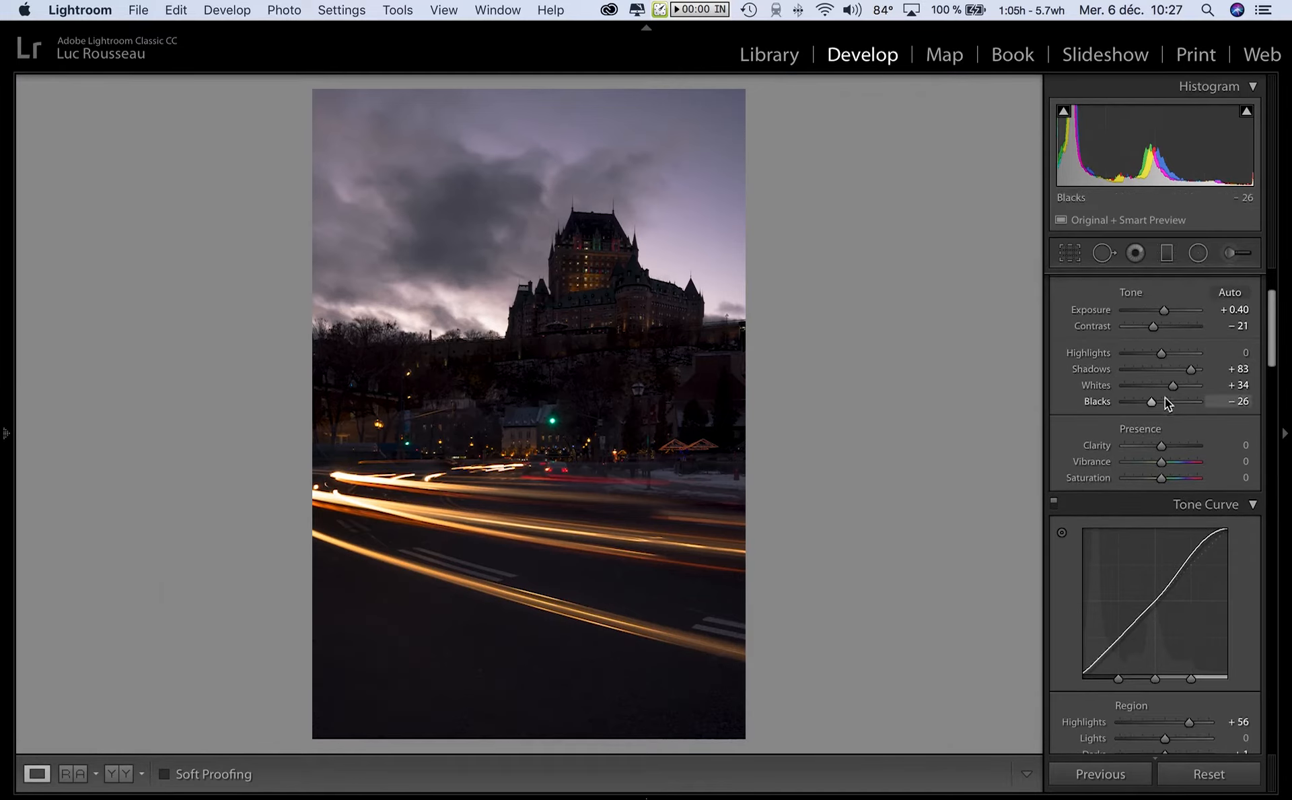
{"action": "left_click_drag", "start_coordinate": [1193, 368], "coordinate": [1198, 367]}
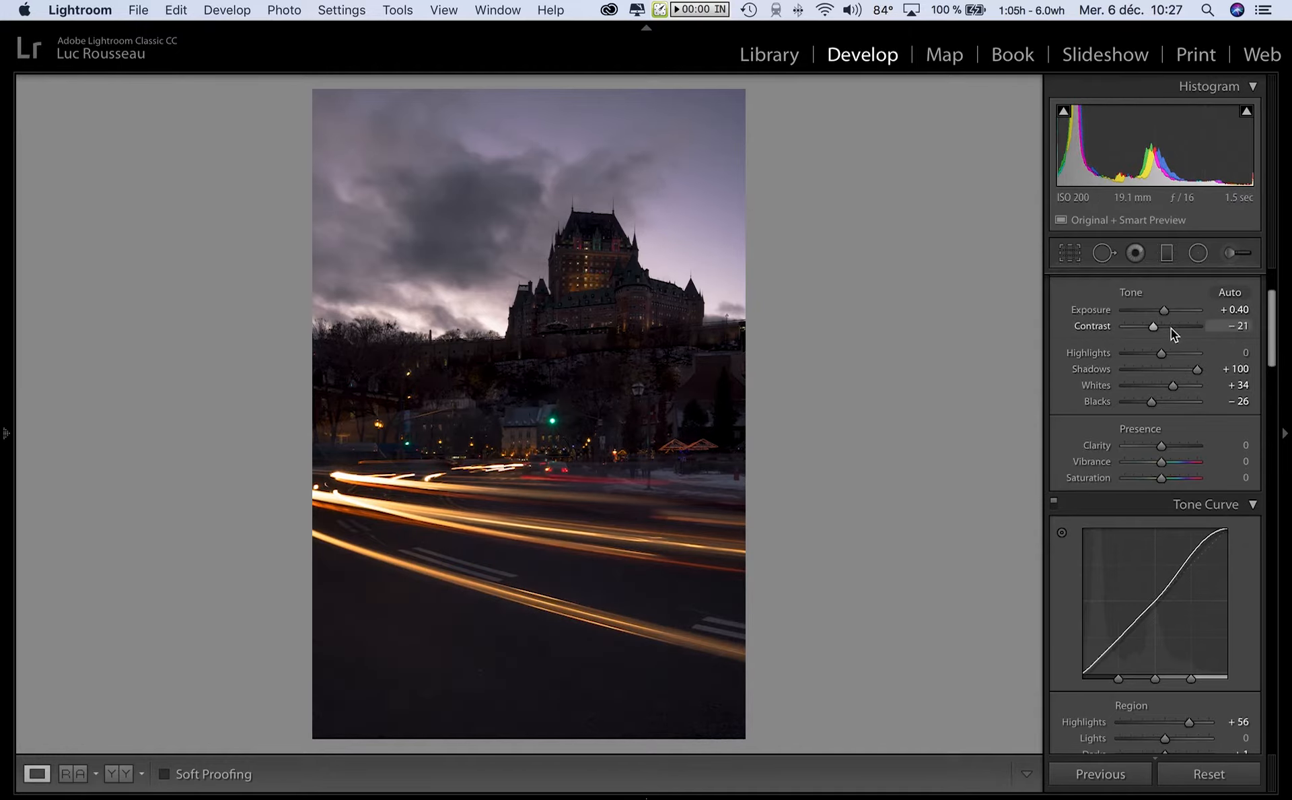
{"action": "left_click_drag", "start_coordinate": [554, 335], "coordinate": [569, 311]}
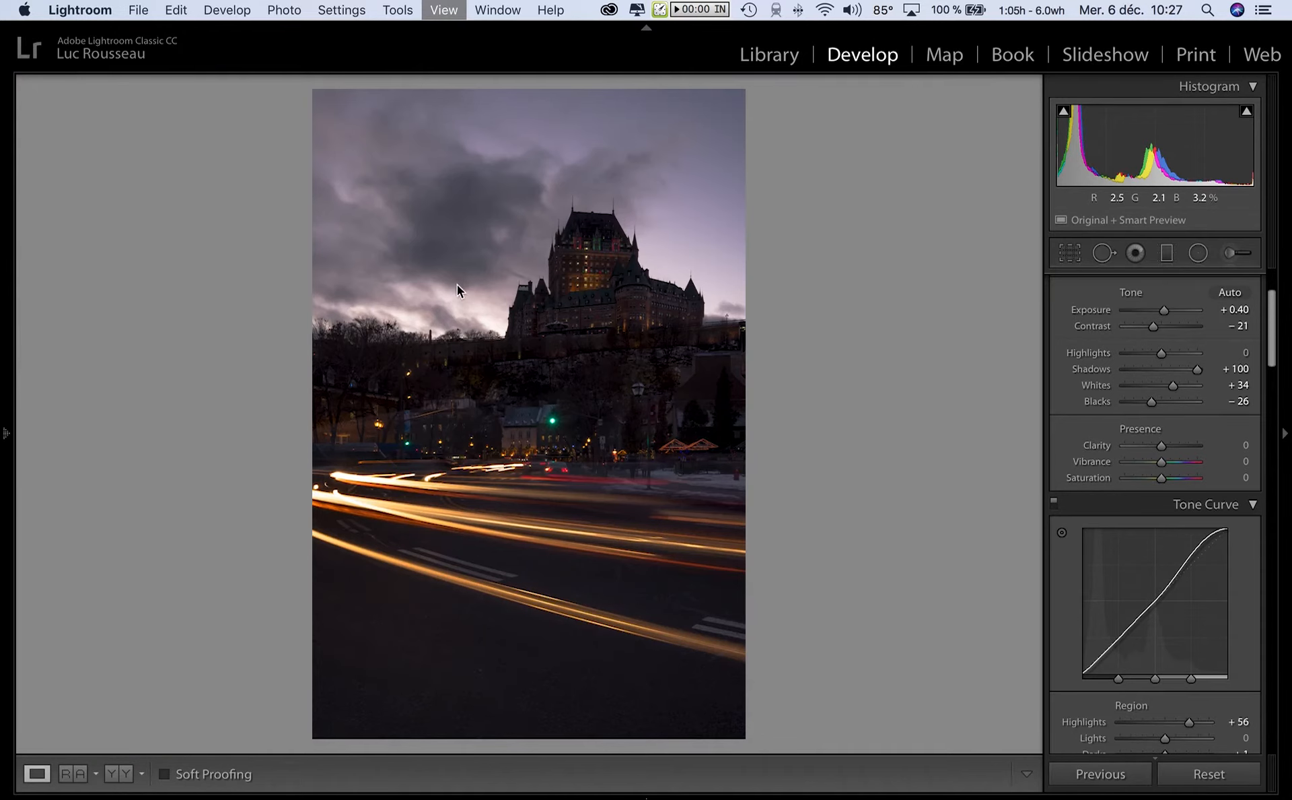
Open the brightest exposure DSCF4569-2 from the grid for developing and lower its Exposure to -2.35
{"action": "key", "text": "g"}
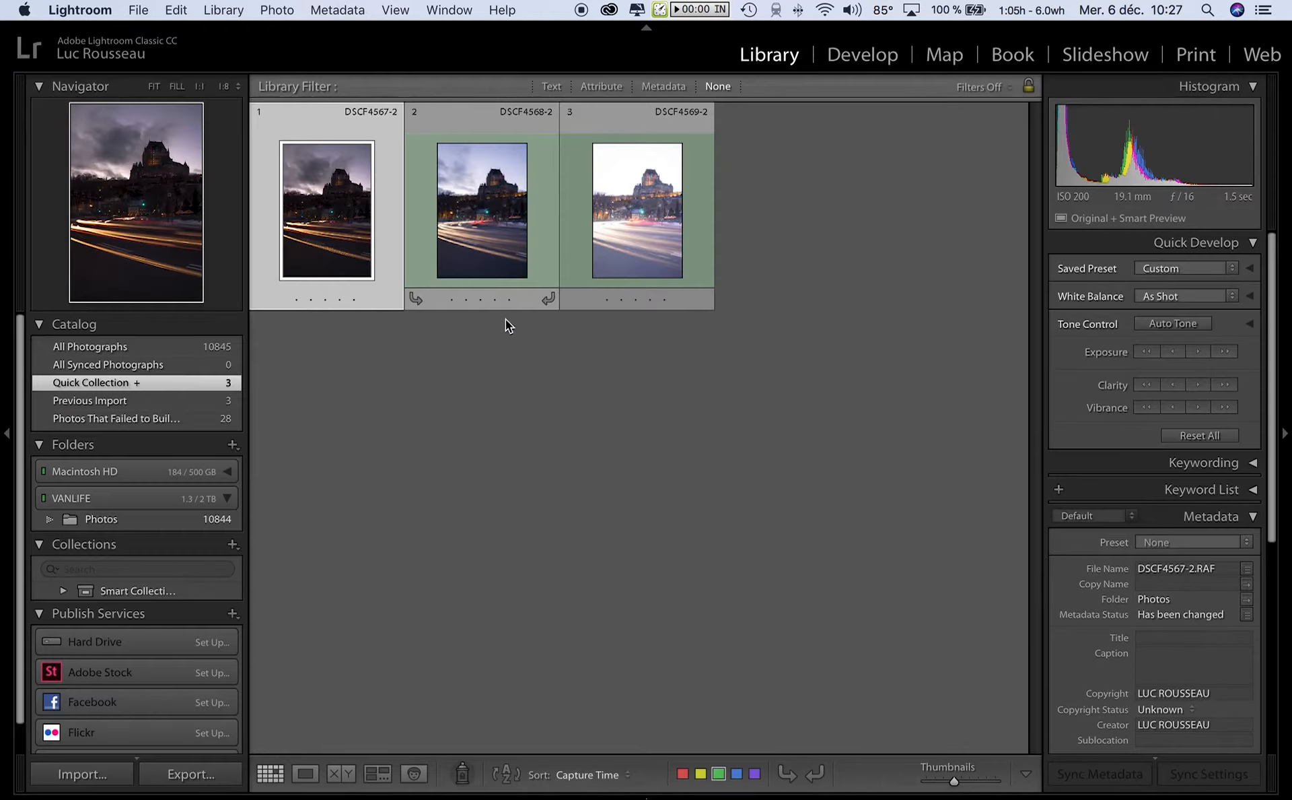
{"action": "left_click", "coordinate": [626, 218]}
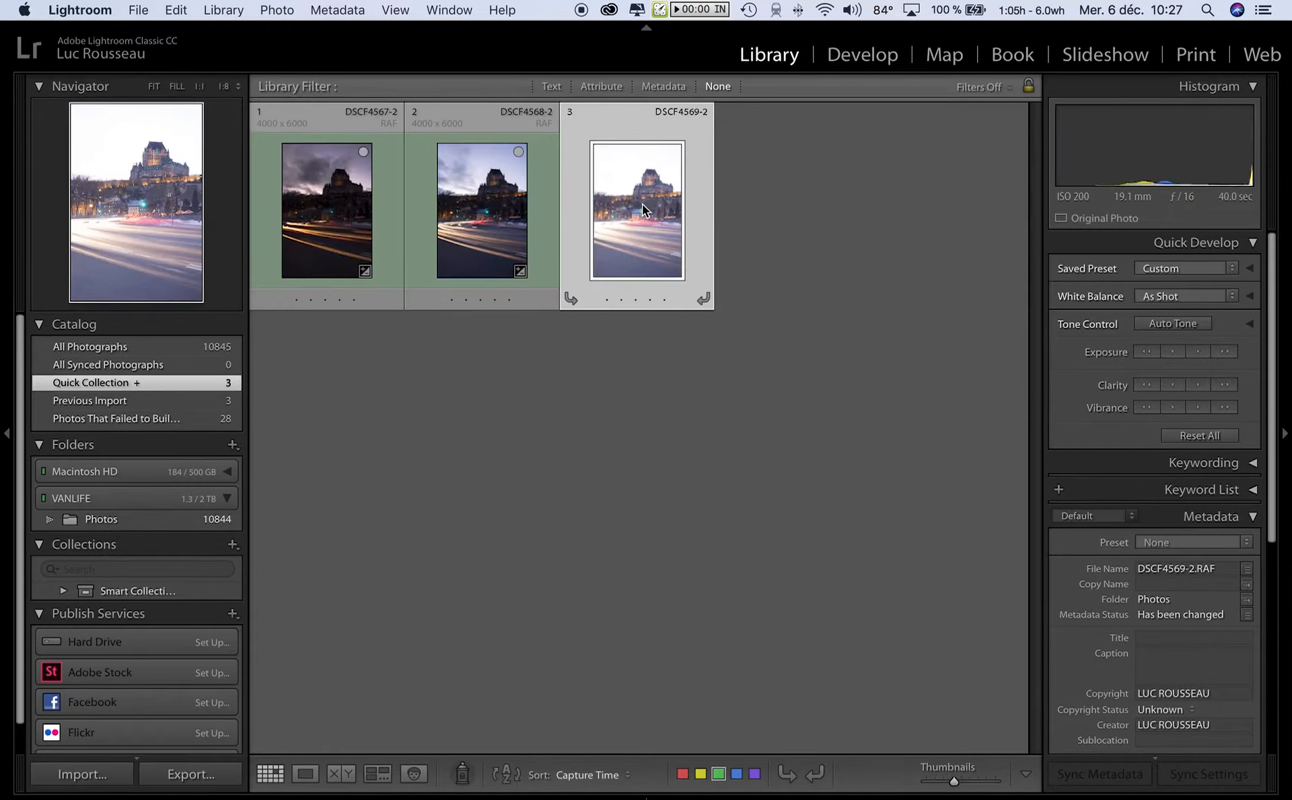
{"action": "key", "text": "d"}
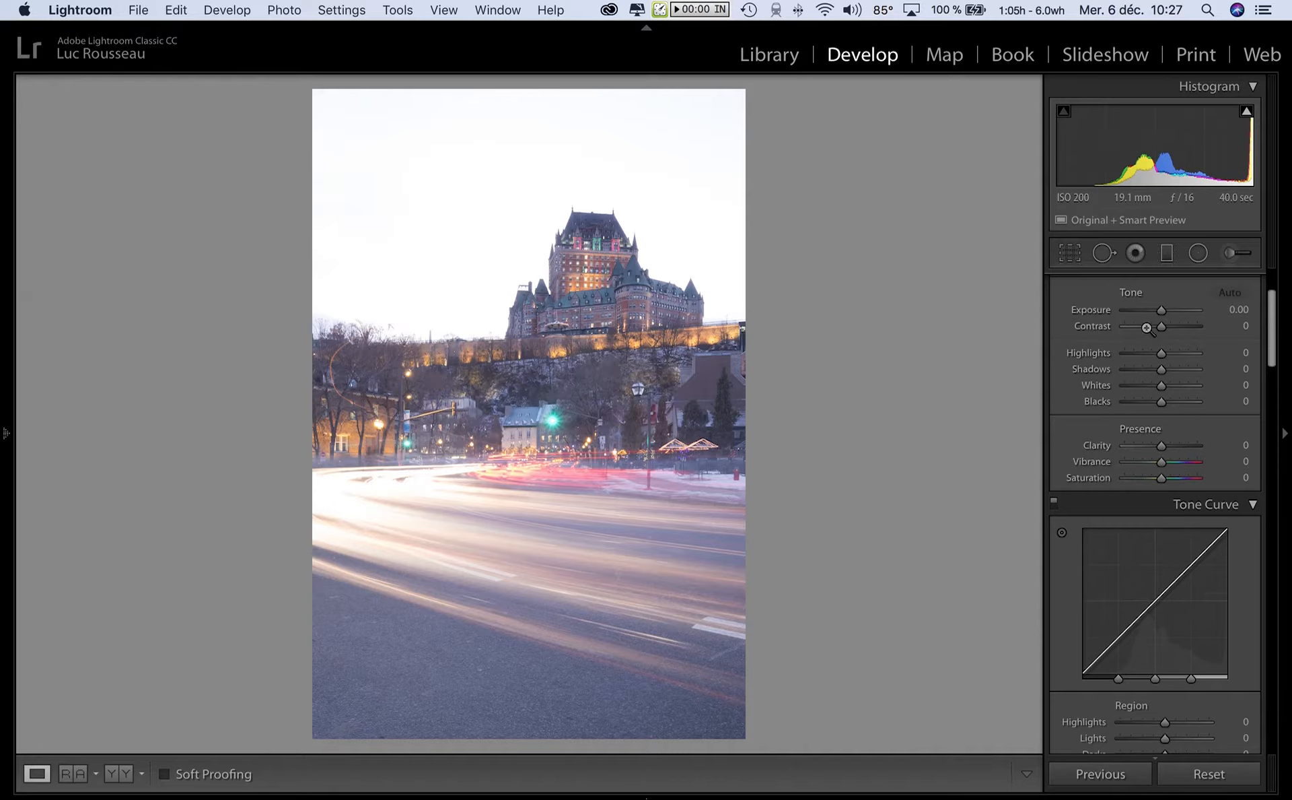
{"action": "scroll", "coordinate": [1146, 328], "scroll_direction": "up", "scroll_amount": 3}
{"action": "left_click_drag", "start_coordinate": [1161, 349], "coordinate": [1147, 345]}
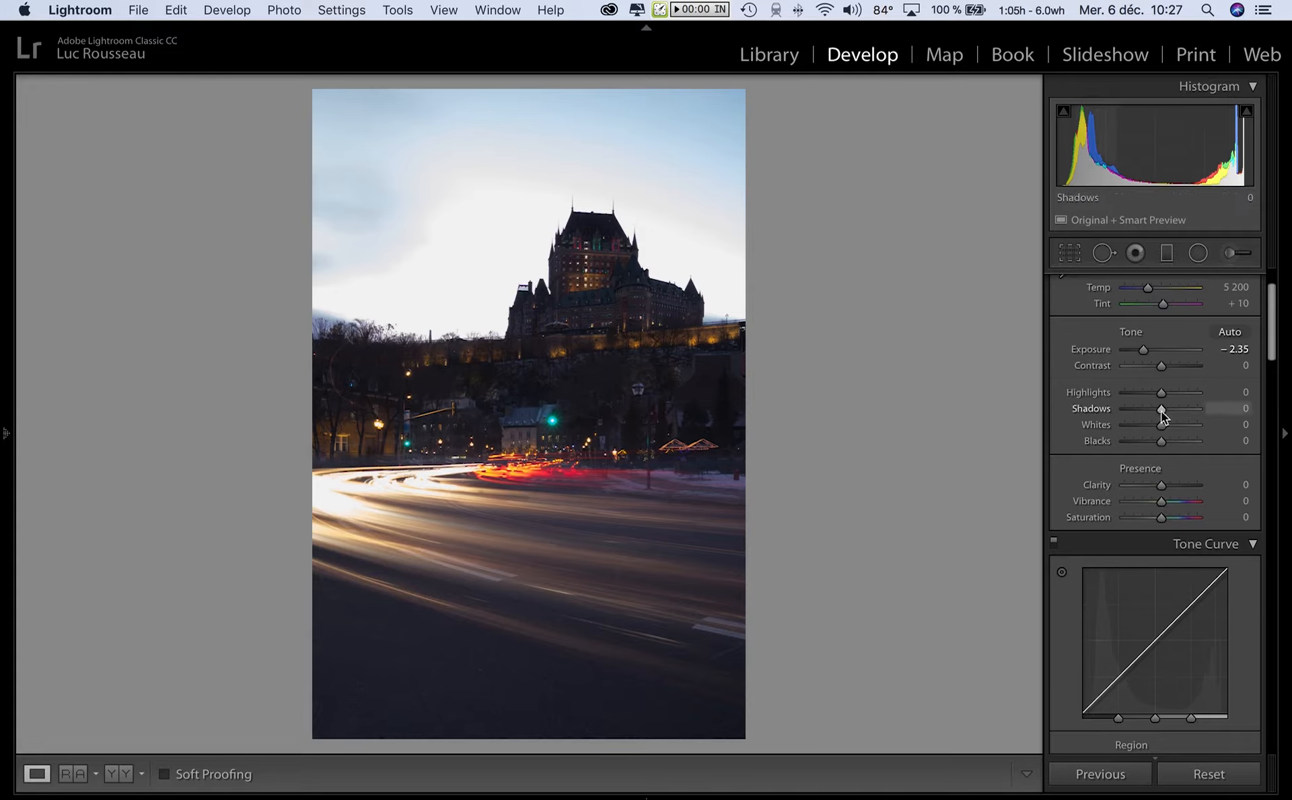
Set the brightest exposure's Exposure to -2.80, Highlights to -37, Shadows to +31, Whites to +62 and Blacks to -16
{"action": "mouse_move", "coordinate": [1162, 393]}
{"action": "left_mouse_down"}
{"action": "mouse_move", "coordinate": [1148, 397]}
{"action": "mouse_move", "coordinate": [1161, 395]}
{"action": "left_mouse_up"}
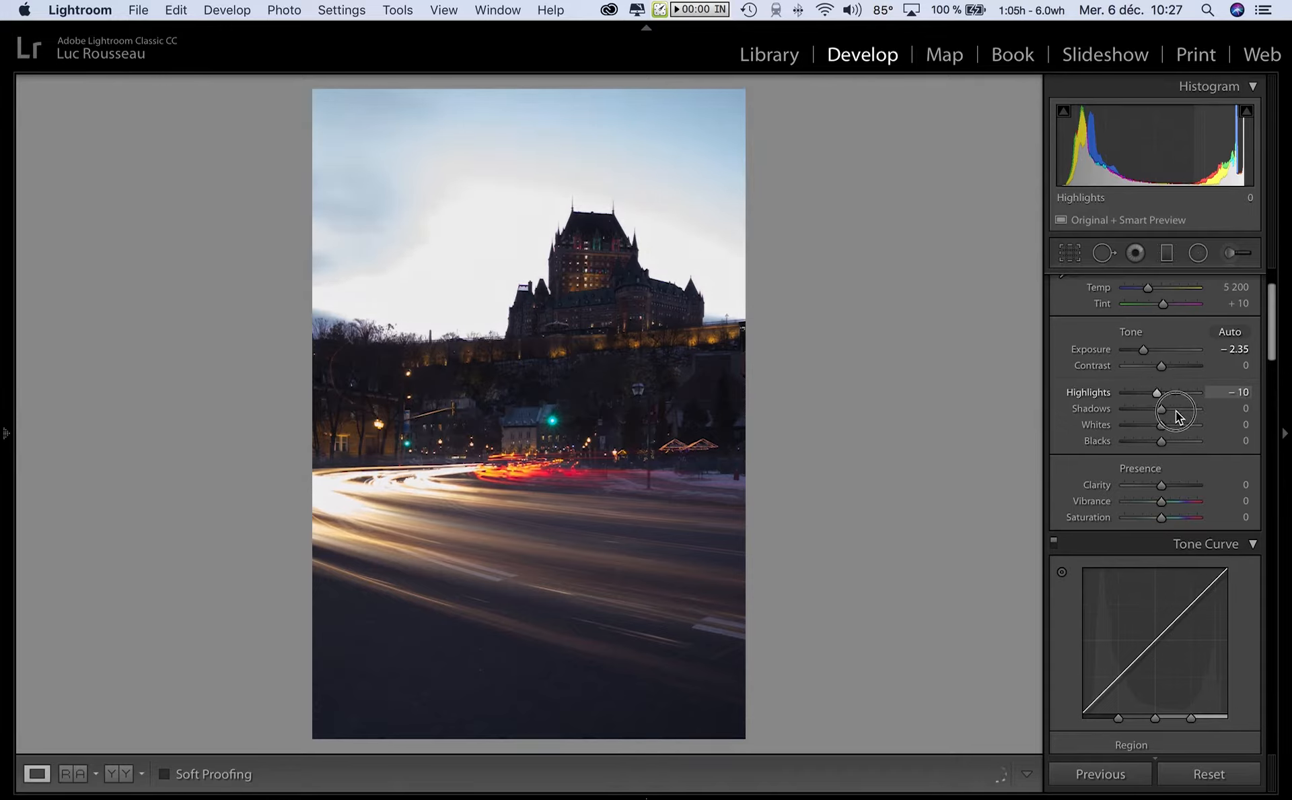
{"action": "left_click_drag", "start_coordinate": [1185, 415], "coordinate": [1140, 349]}
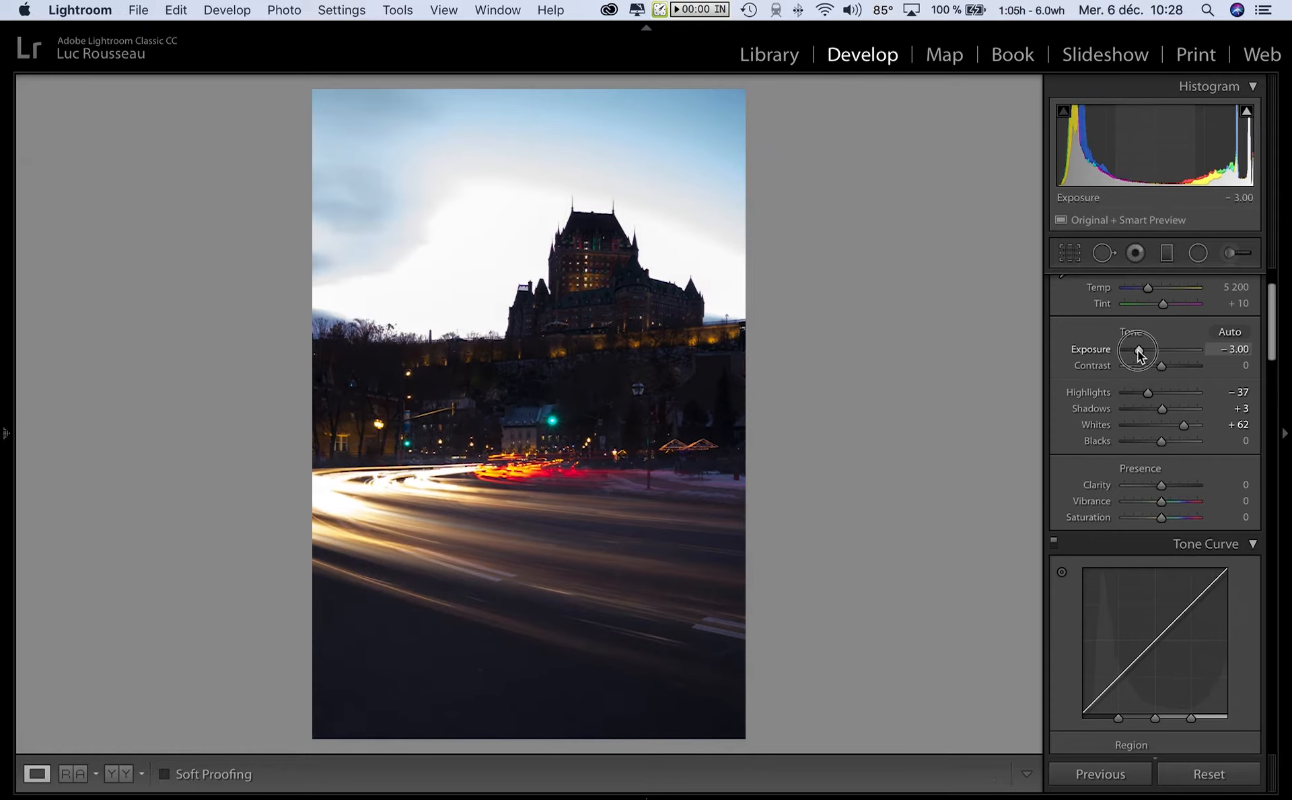
{"action": "left_click_drag", "start_coordinate": [1137, 350], "coordinate": [1140, 350]}
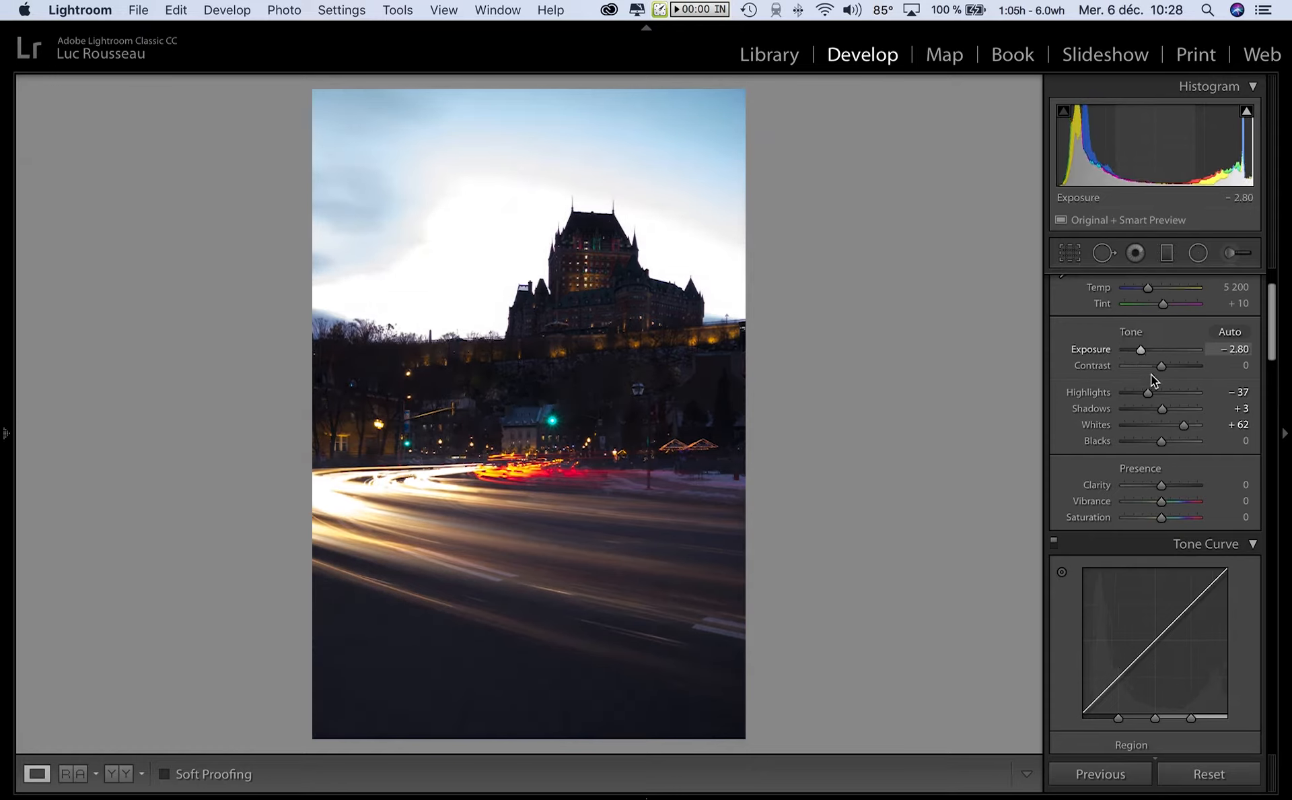
{"action": "left_click_drag", "start_coordinate": [1162, 410], "coordinate": [1157, 443]}
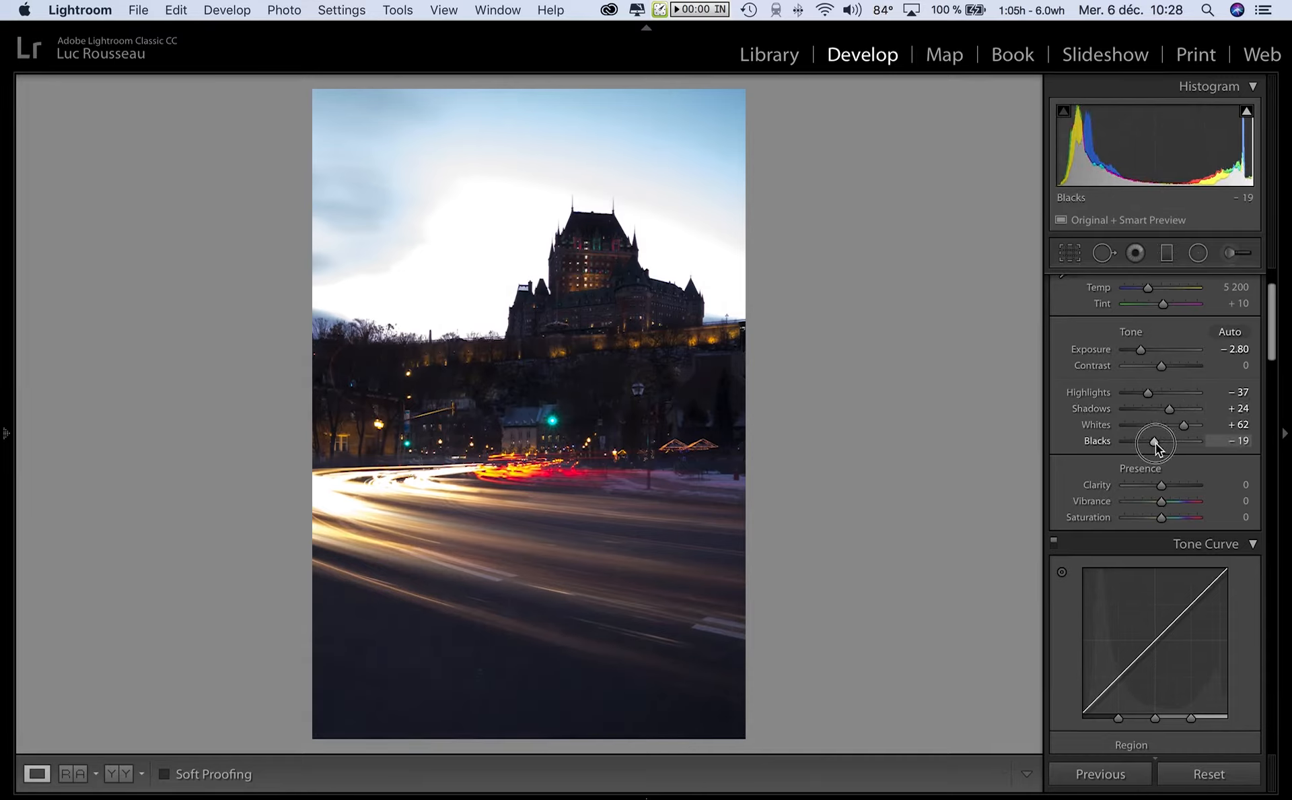
{"action": "left_click_drag", "start_coordinate": [1167, 411], "coordinate": [1173, 412]}
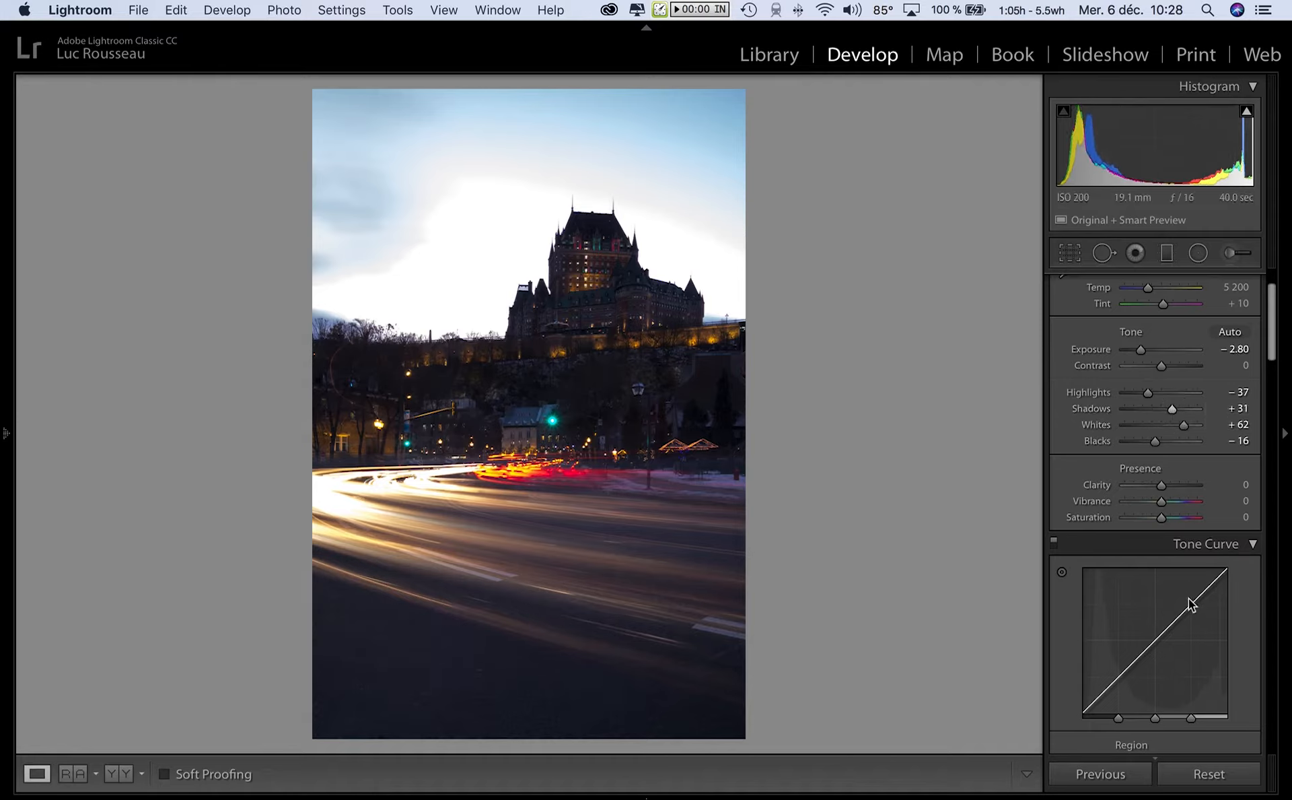
Pull down the upper part of the brightest exposure's tone curve and inspect the light trails up close
{"action": "left_click_drag", "start_coordinate": [1204, 596], "coordinate": [1201, 599]}
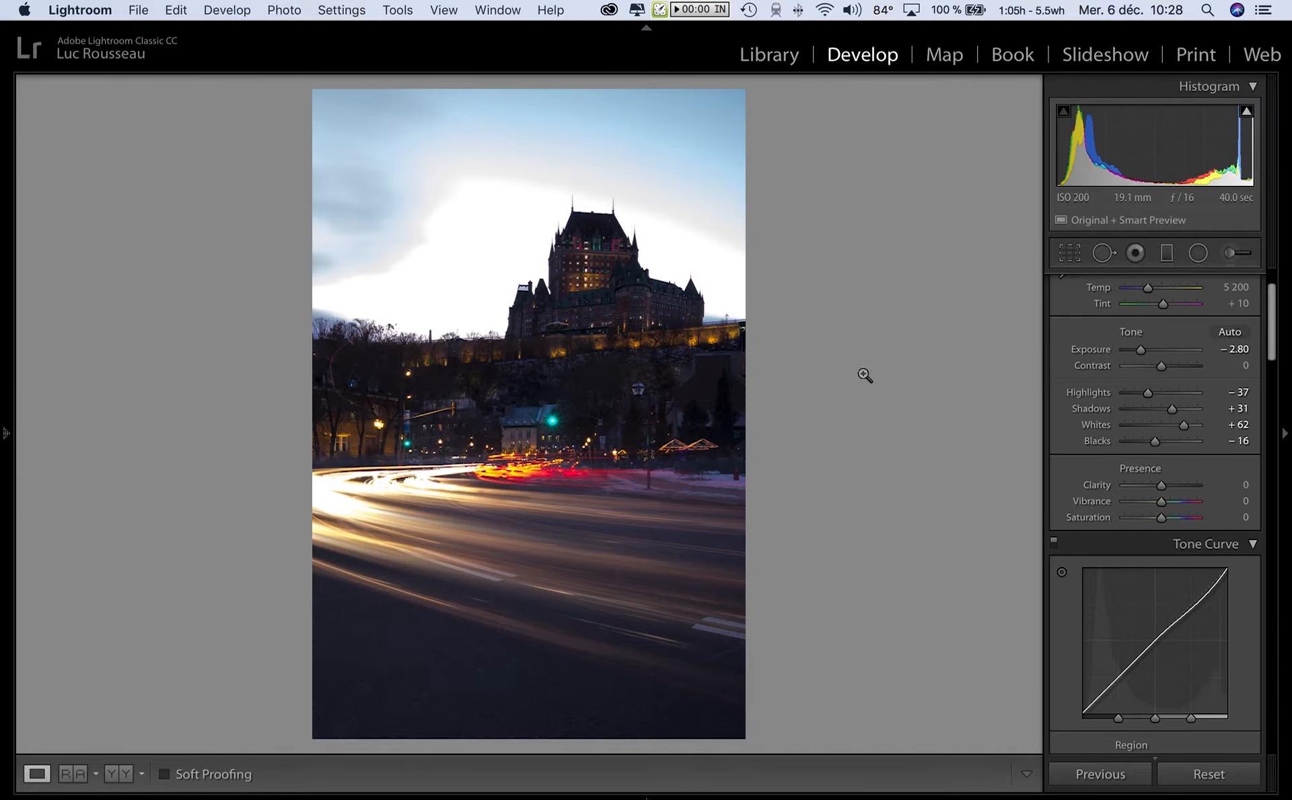
{"action": "left_click", "coordinate": [453, 484]}
{"action": "left_click_drag", "start_coordinate": [557, 520], "coordinate": [449, 473]}
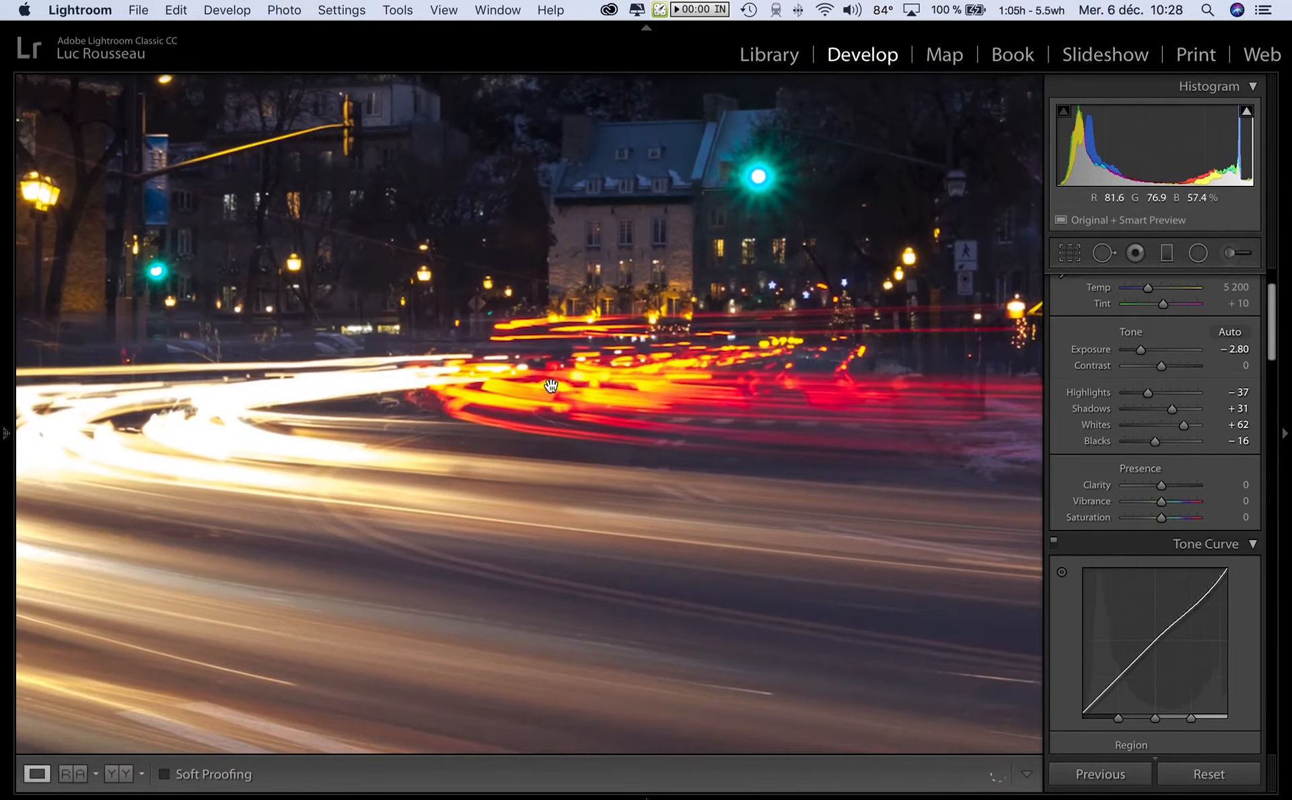
Examine the light trails, street buildings and hillside of the brightest exposure up close, and check the whole picture
{"action": "left_click_drag", "start_coordinate": [710, 297], "coordinate": [663, 325]}
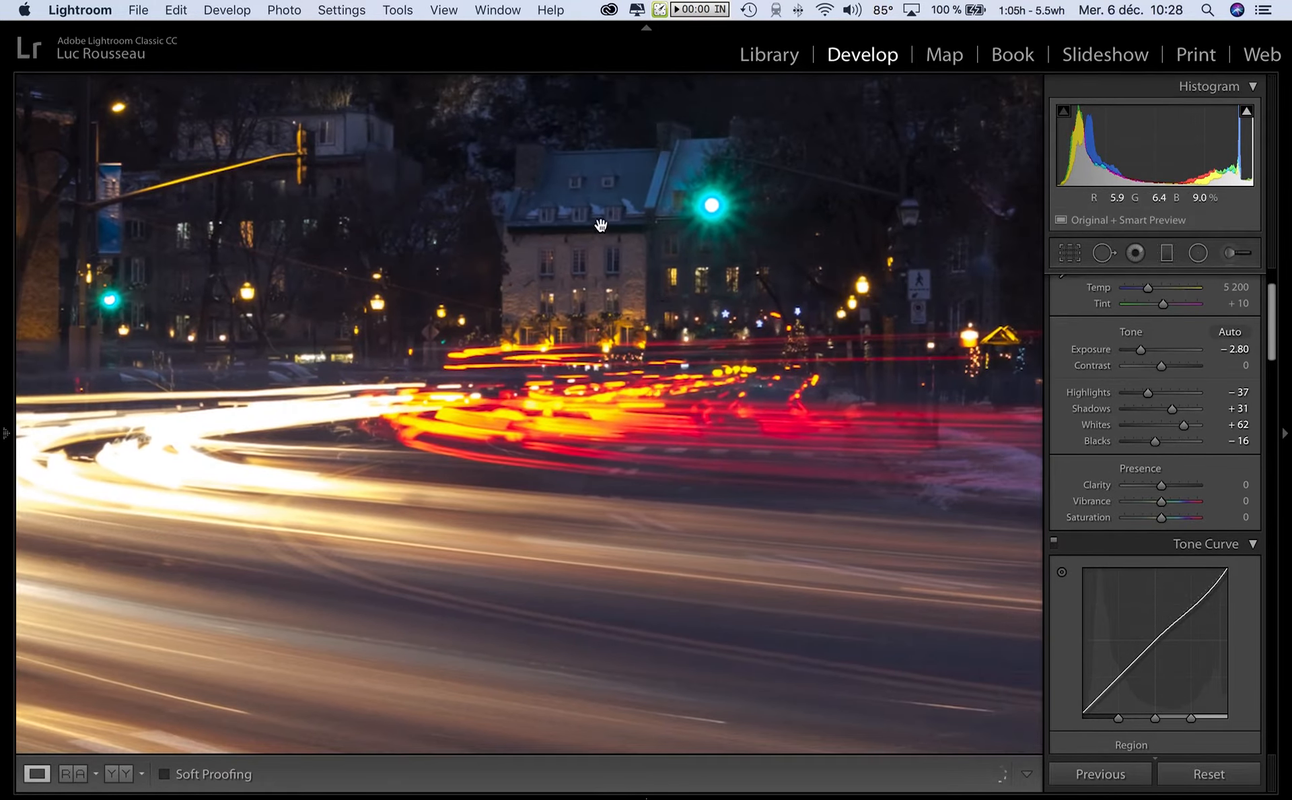
{"action": "left_click_drag", "start_coordinate": [600, 225], "coordinate": [548, 236]}
{"action": "scroll", "coordinate": [1178, 626], "scroll_direction": "down", "scroll_amount": 5}
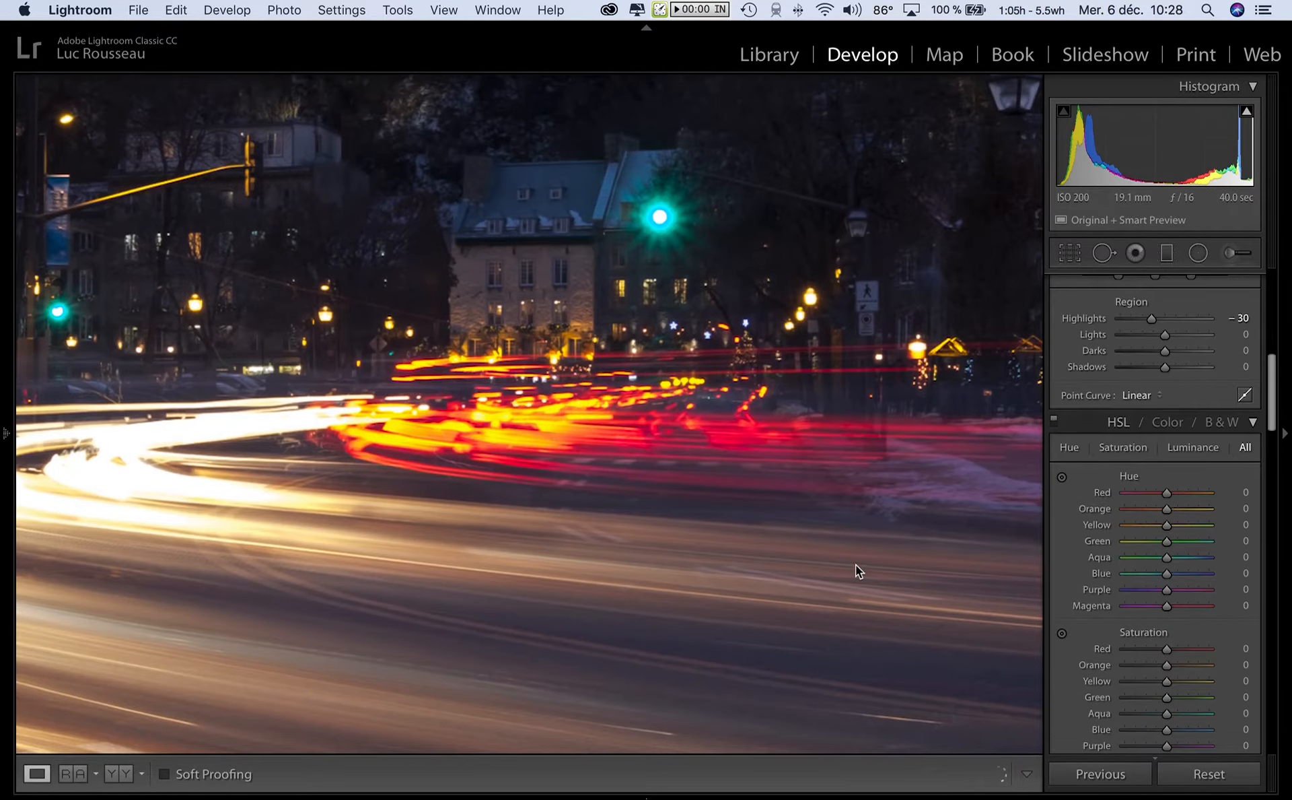
{"action": "scroll", "coordinate": [1090, 548], "scroll_direction": "up", "scroll_amount": 1}
{"action": "scroll", "coordinate": [791, 546], "scroll_direction": "up", "scroll_amount": 5}
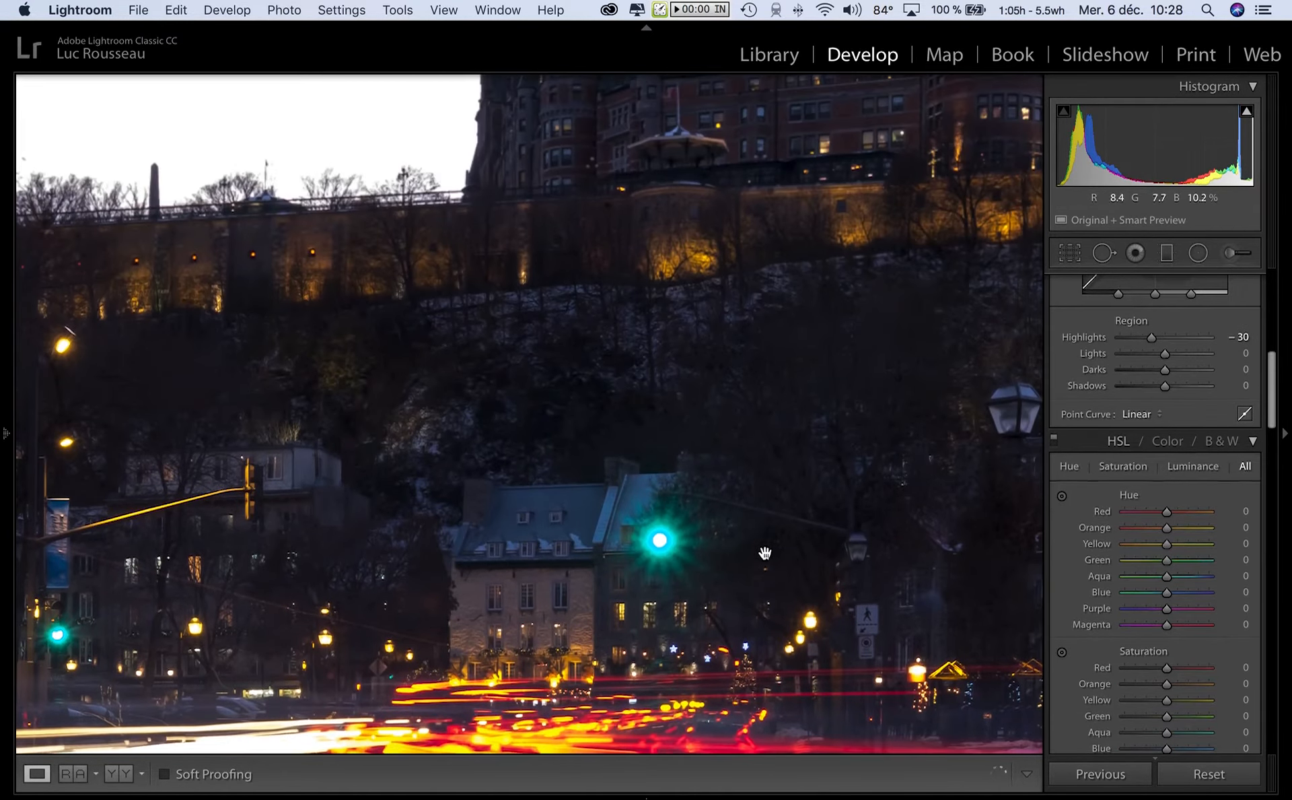
{"action": "scroll", "coordinate": [766, 552], "scroll_direction": "down", "scroll_amount": 4}
{"action": "left_click", "coordinate": [694, 501]}
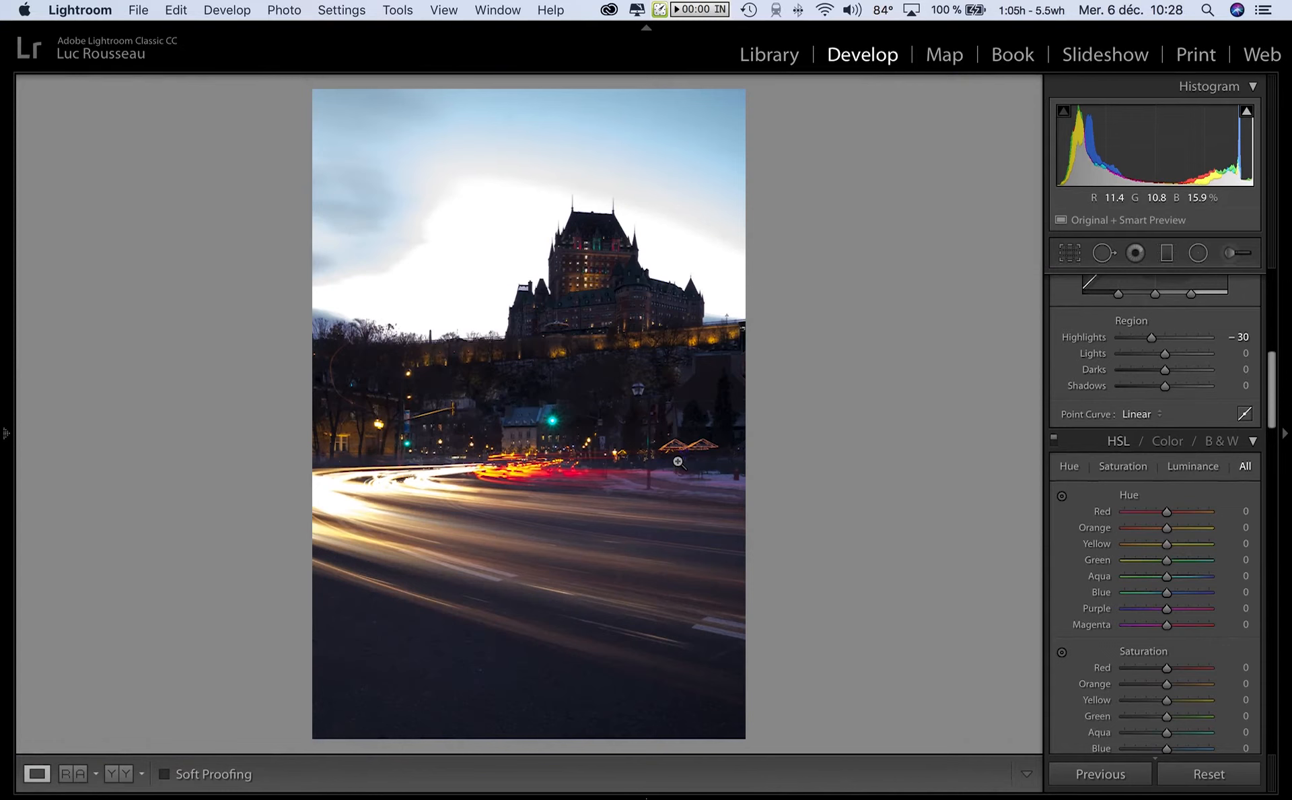
{"action": "key", "text": "backslash"}
Select all three exposures, DSCF4567-2 to DSCF4569-2, in the grid and open them as layers in Photoshop
{"action": "key", "text": "g"}
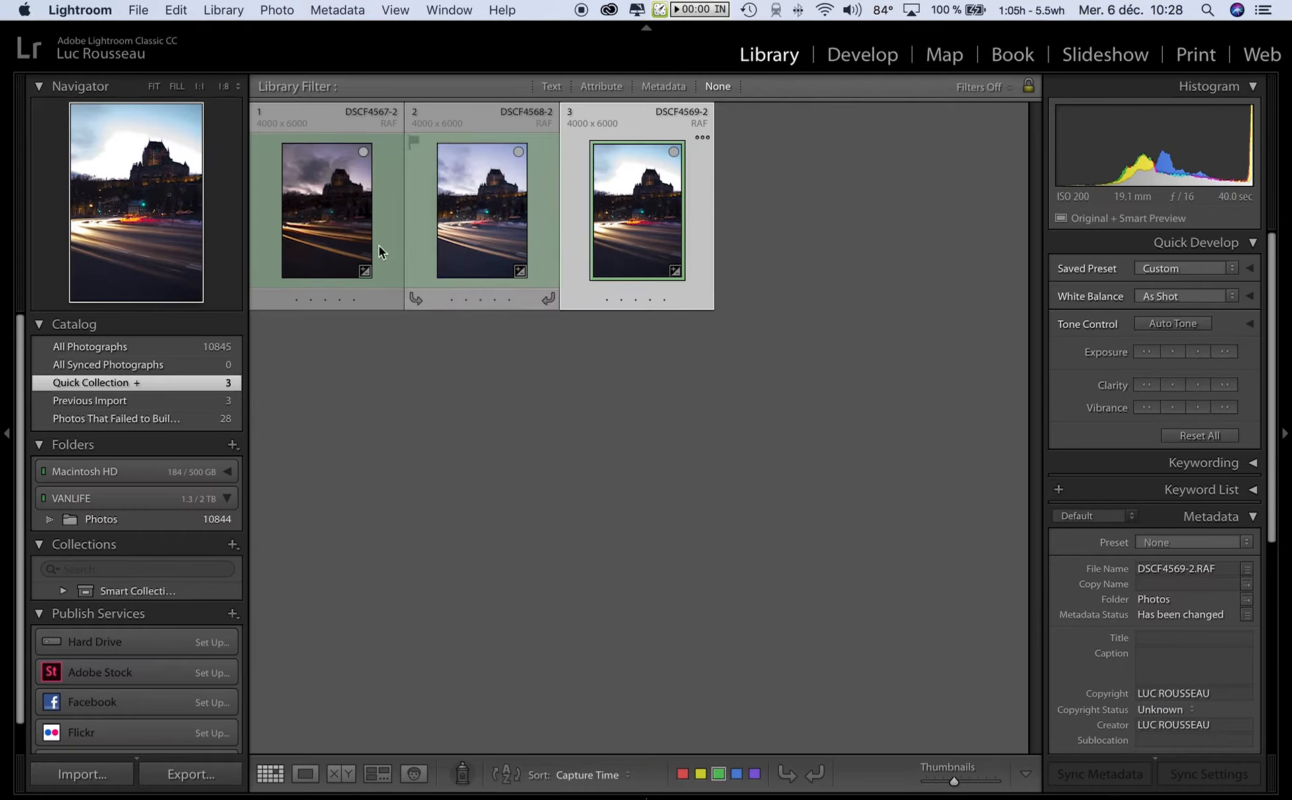
{"action": "left_click", "coordinate": [371, 217]}
{"action": "left_click", "coordinate": [650, 217], "text": "shift"}
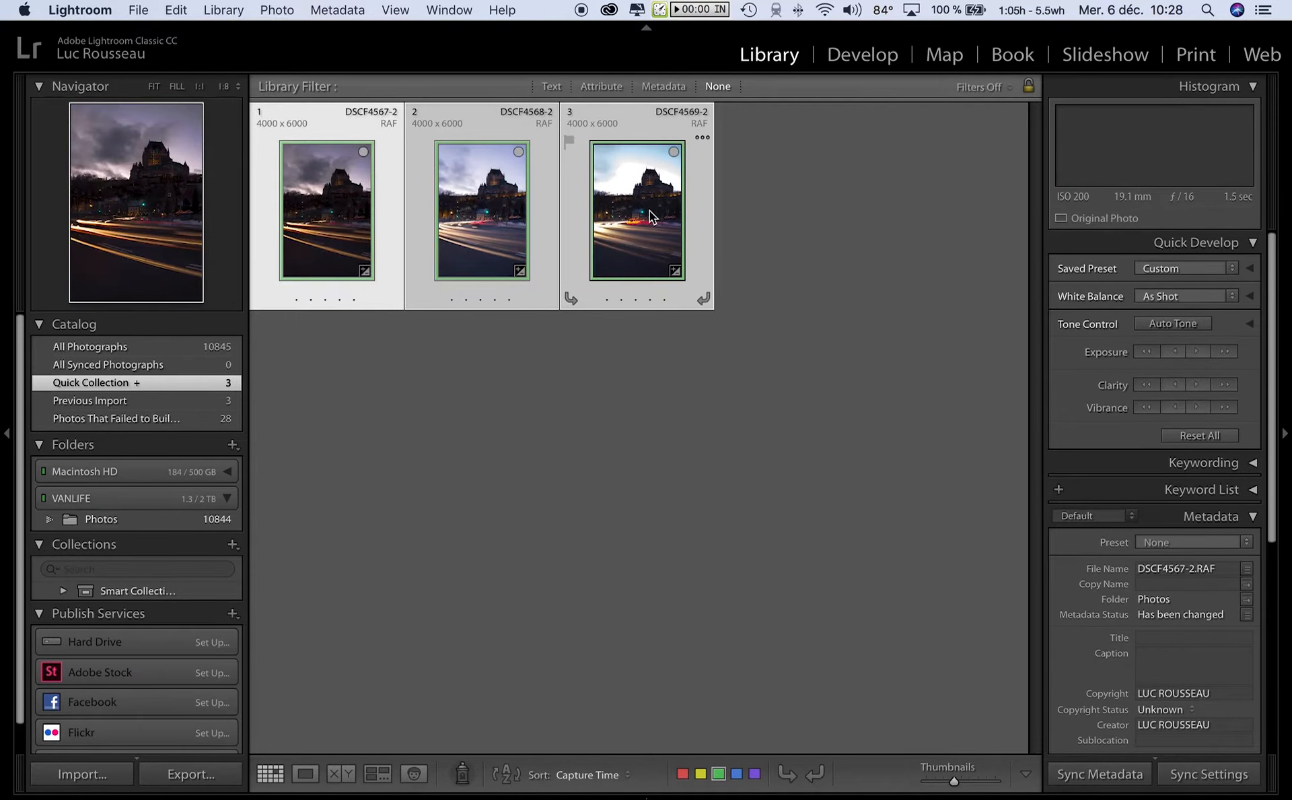
{"action": "right_click", "coordinate": [650, 217]}
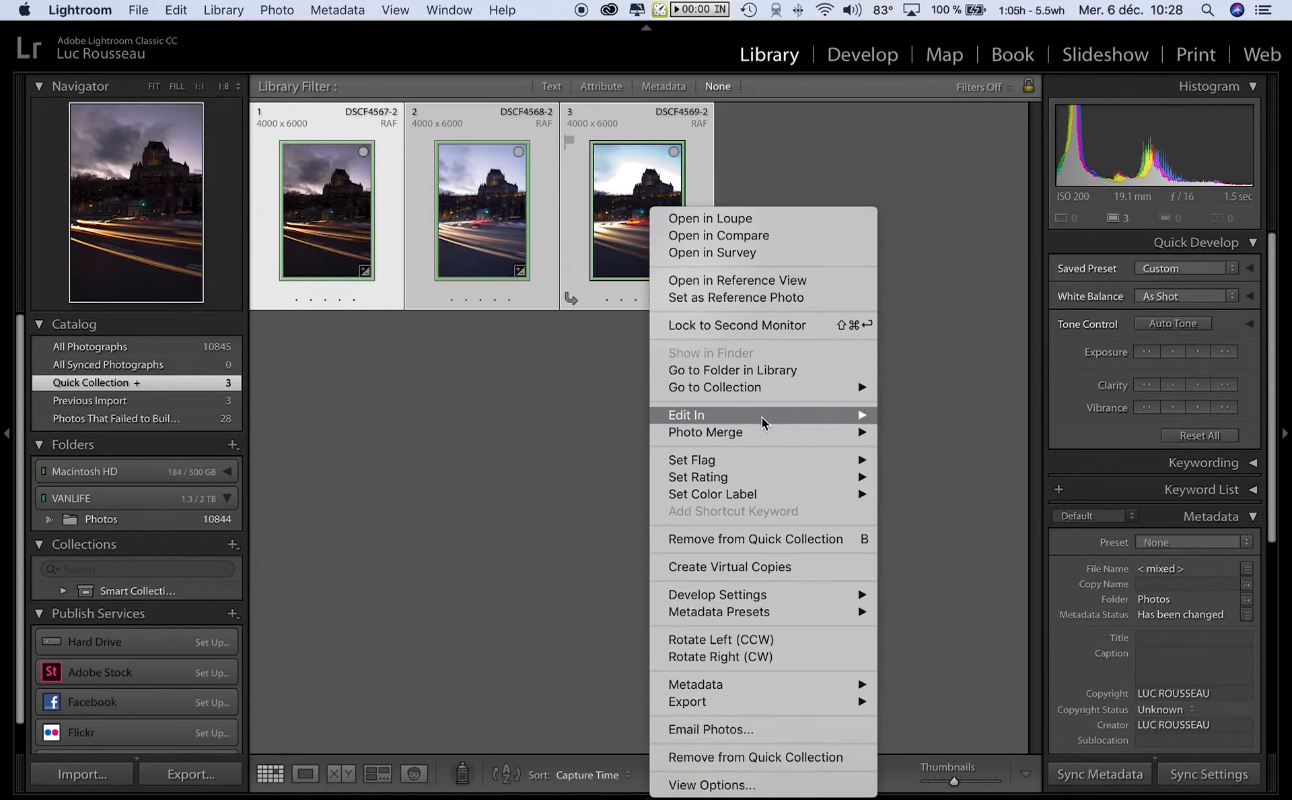
{"action": "mouse_move", "coordinate": [764, 421]}
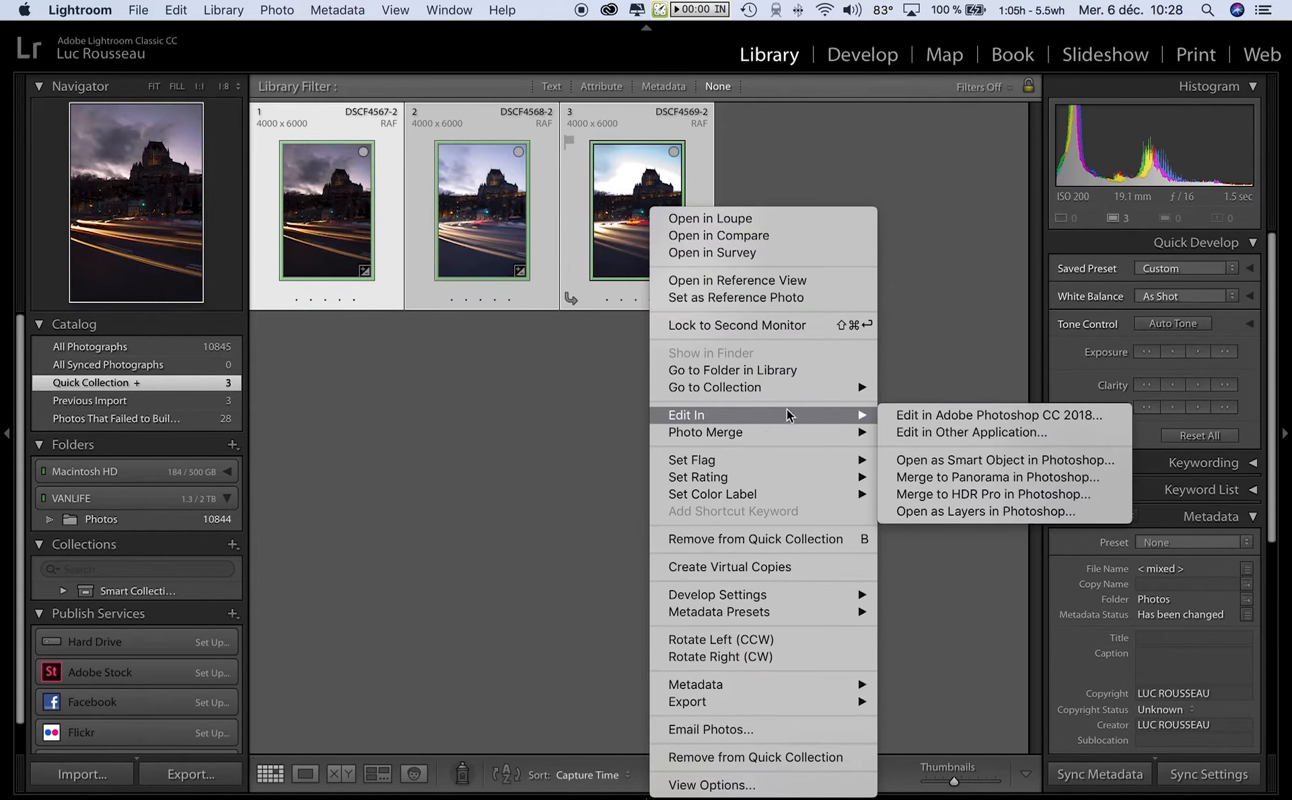
{"action": "left_click", "coordinate": [1020, 513]}
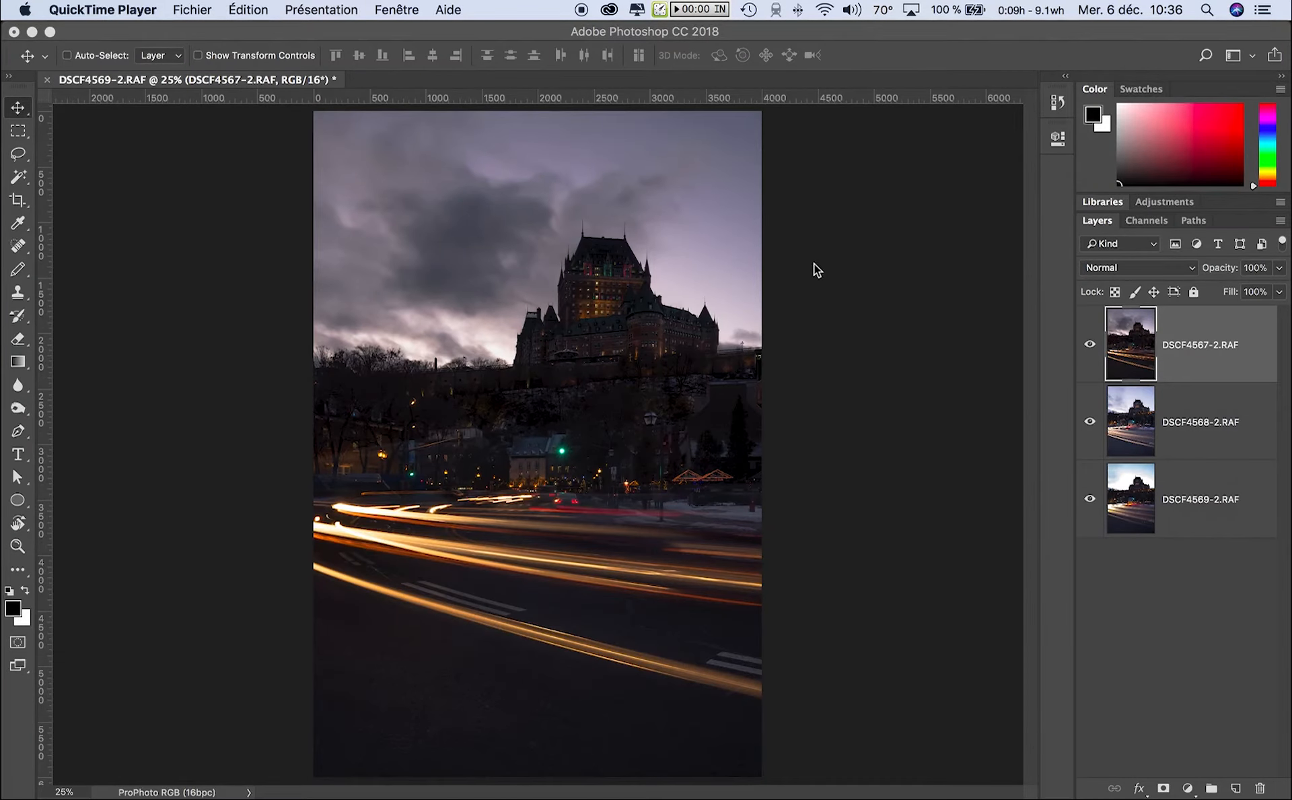
Hide the DSCF4567-2 and DSCF4569-2 layers and reorder the stack with DSCF4569-2 on top, DSCF4567-2 in the middle and DSCF4568-2 at the bottom
{"action": "left_click", "coordinate": [1095, 347]}
{"action": "left_click", "coordinate": [1091, 345]}
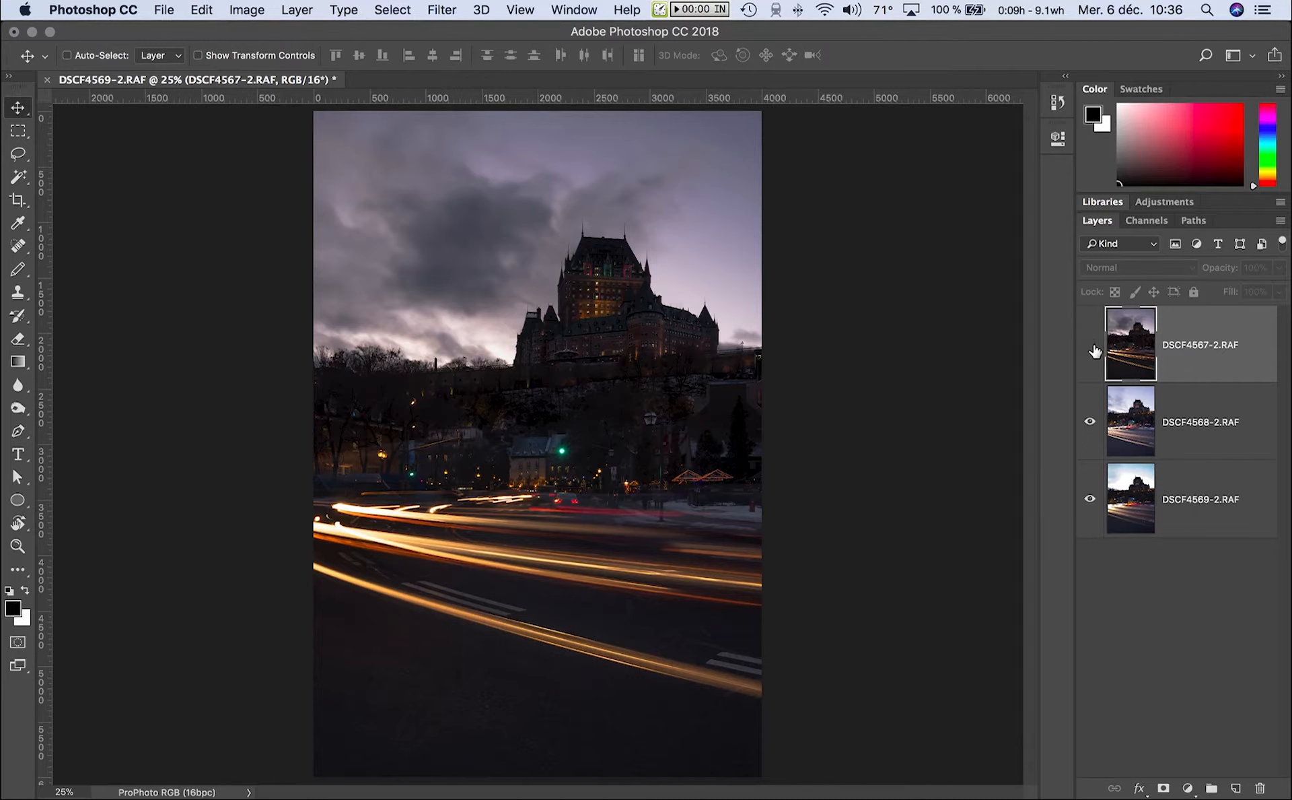
{"action": "left_click", "coordinate": [1090, 498]}
{"action": "left_click_drag", "start_coordinate": [1134, 418], "coordinate": [1146, 518]}
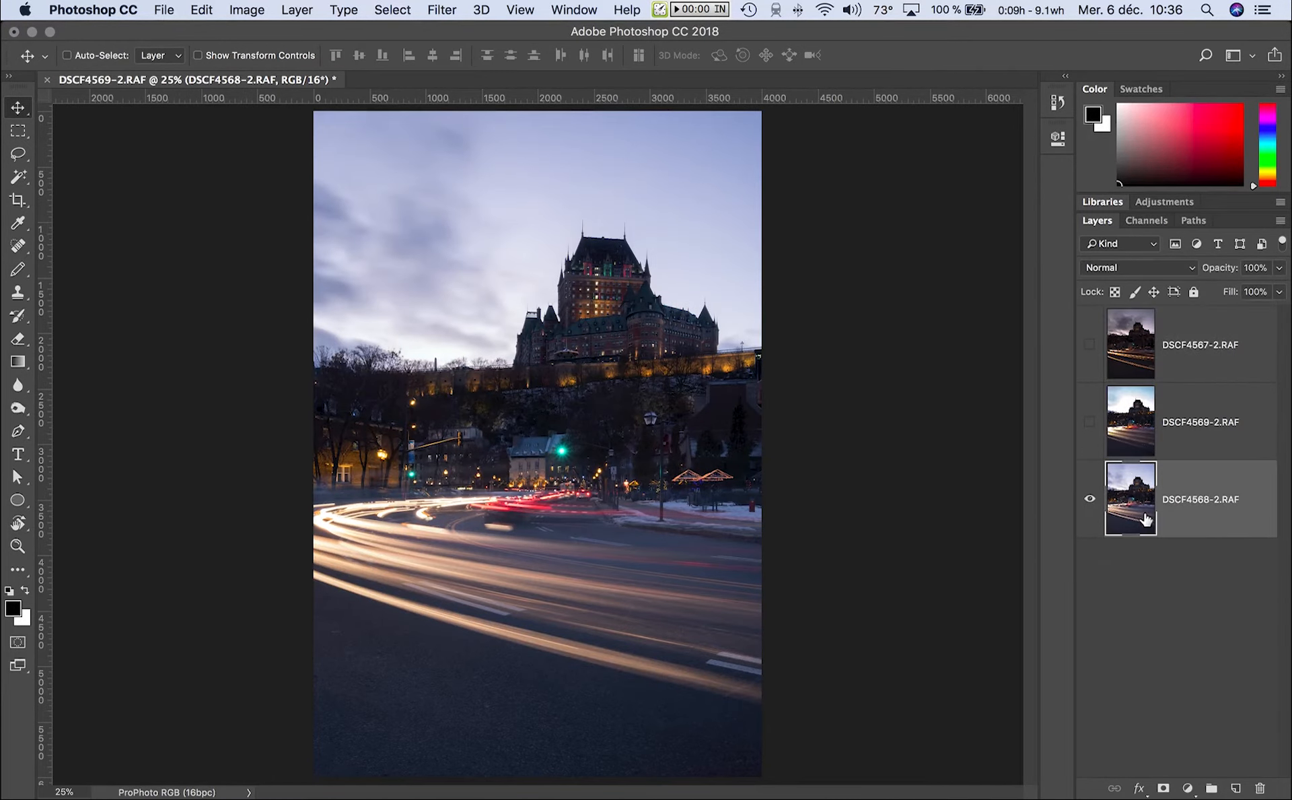
{"action": "left_click", "coordinate": [1091, 502]}
{"action": "left_click", "coordinate": [1091, 498]}
{"action": "left_click_drag", "start_coordinate": [1134, 344], "coordinate": [1144, 425]}
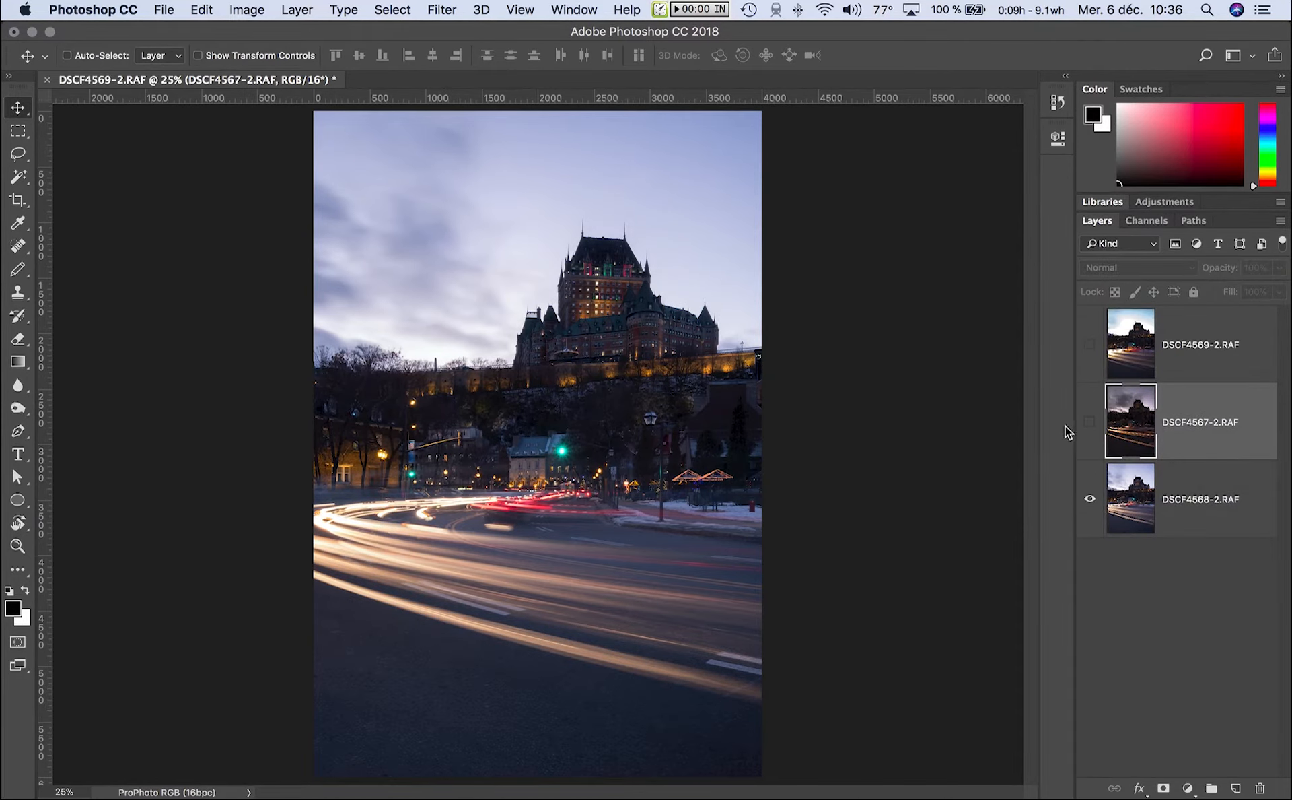
Compare the DSCF4567-2 layer with DSCF4568-2 by toggling its visibility, and examine its sky, castle and dark hillside up close
{"action": "left_click", "coordinate": [1089, 422]}
{"action": "left_click", "coordinate": [1088, 428]}
{"action": "left_click", "coordinate": [1088, 428]}
{"action": "left_click", "coordinate": [1088, 428]}
{"action": "left_click", "coordinate": [1089, 428]}
{"action": "left_click", "coordinate": [518, 371], "text": "super"}
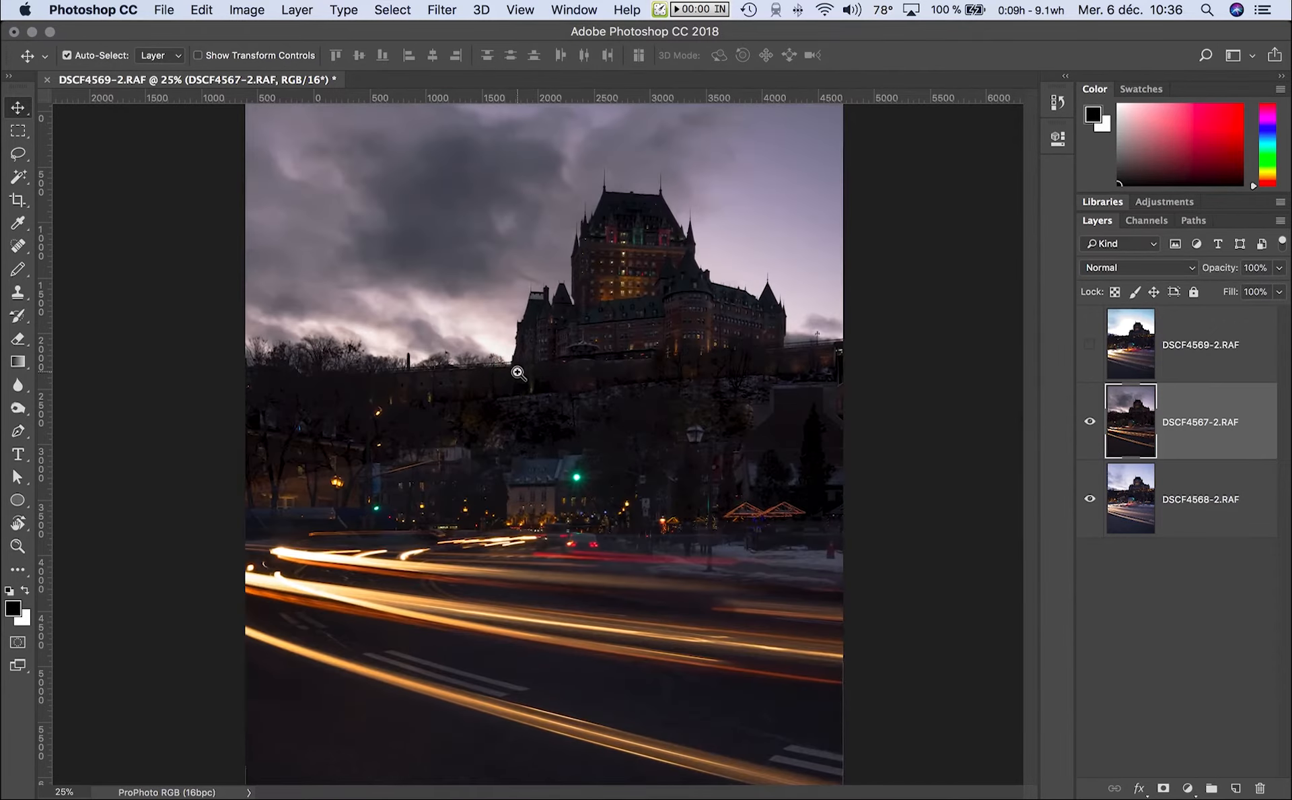
{"action": "left_click", "coordinate": [519, 370], "text": "super"}
{"action": "left_click", "coordinate": [518, 372], "text": "super"}
{"action": "left_click_drag", "start_coordinate": [741, 269], "coordinate": [638, 337]}
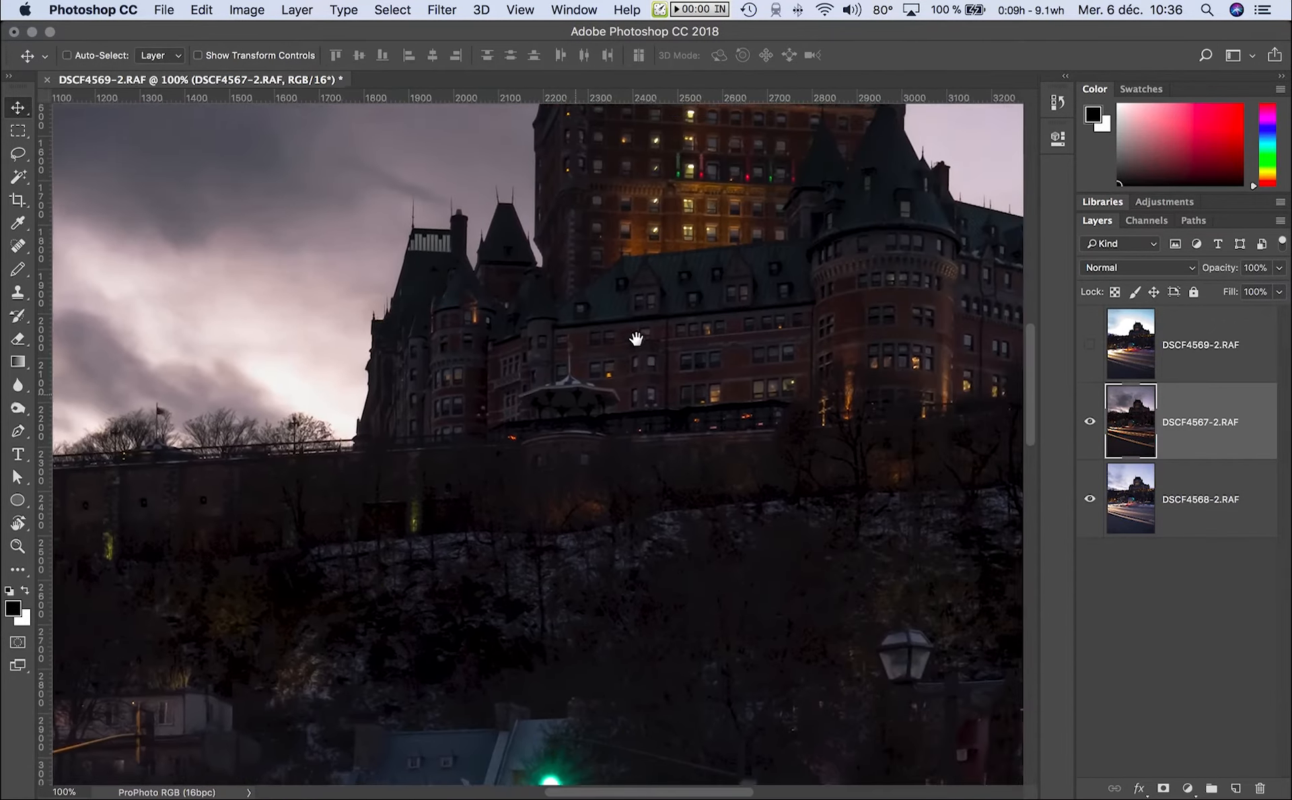
{"action": "left_click", "coordinate": [650, 316], "text": "alt+super"}
{"action": "left_click", "coordinate": [650, 316], "text": "alt+super"}
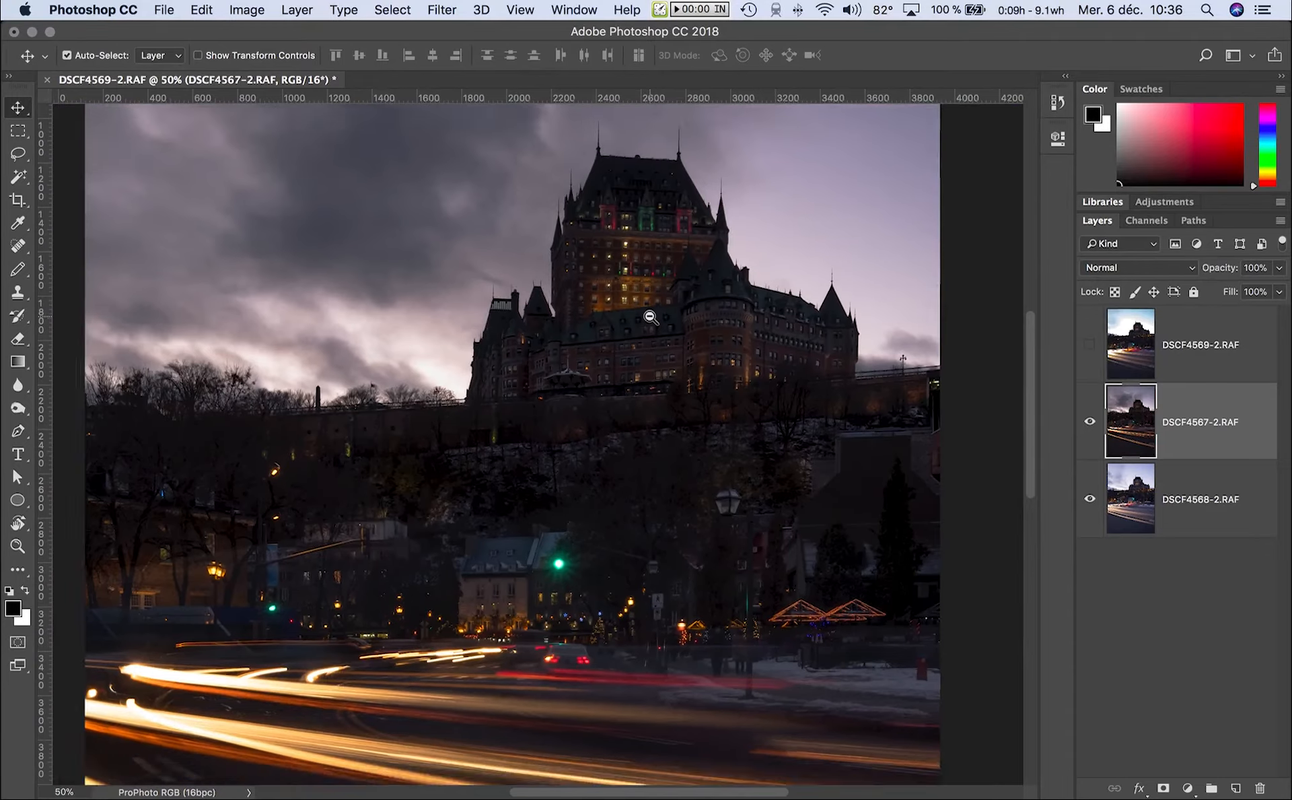
{"action": "left_click", "coordinate": [650, 315], "text": "alt+super"}
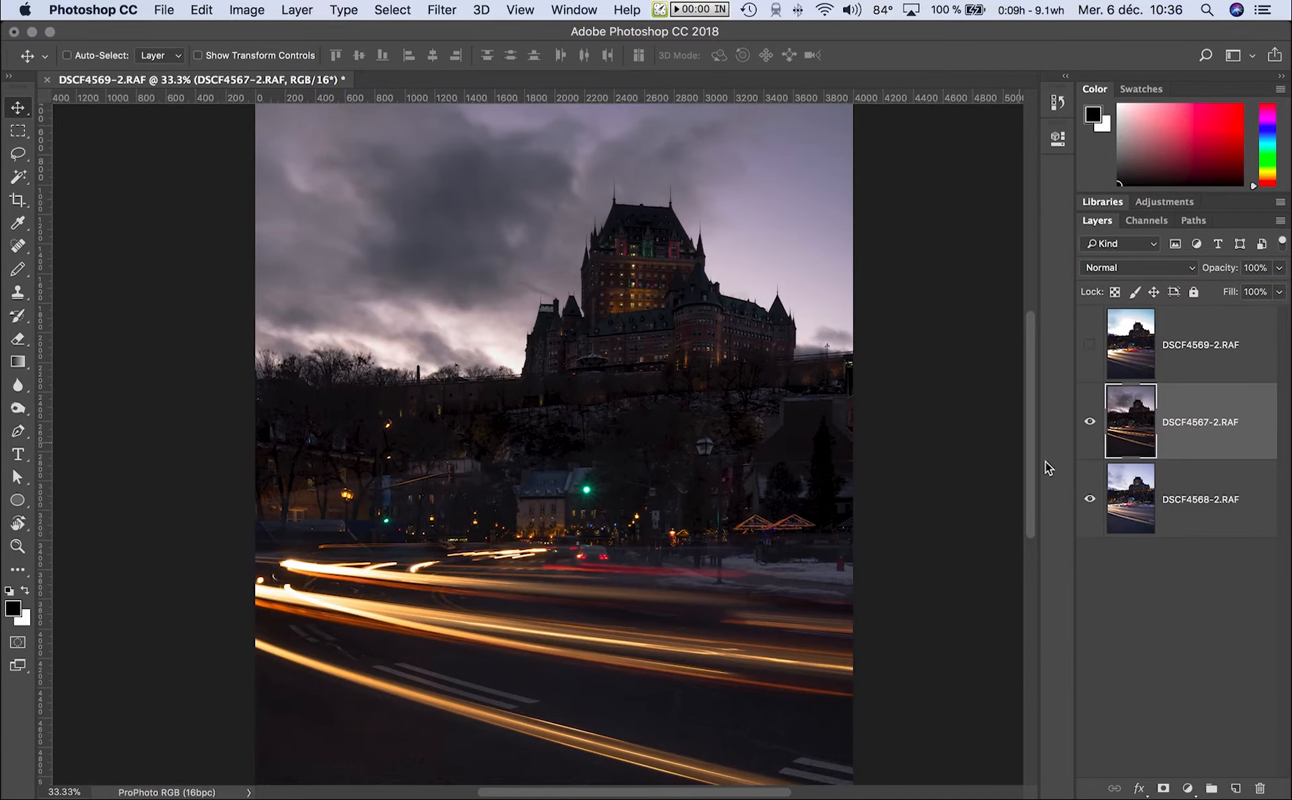
{"action": "left_click", "coordinate": [640, 384], "text": "alt+super"}
Hide the DSCF4567-2 layer and examine the lit wall, hillside and street of DSCF4568-2 up close
{"action": "left_click", "coordinate": [1089, 425]}
{"action": "left_click", "coordinate": [683, 409], "text": "super"}
{"action": "left_click", "coordinate": [682, 410], "text": "super"}
{"action": "left_click", "coordinate": [680, 410], "text": "super"}
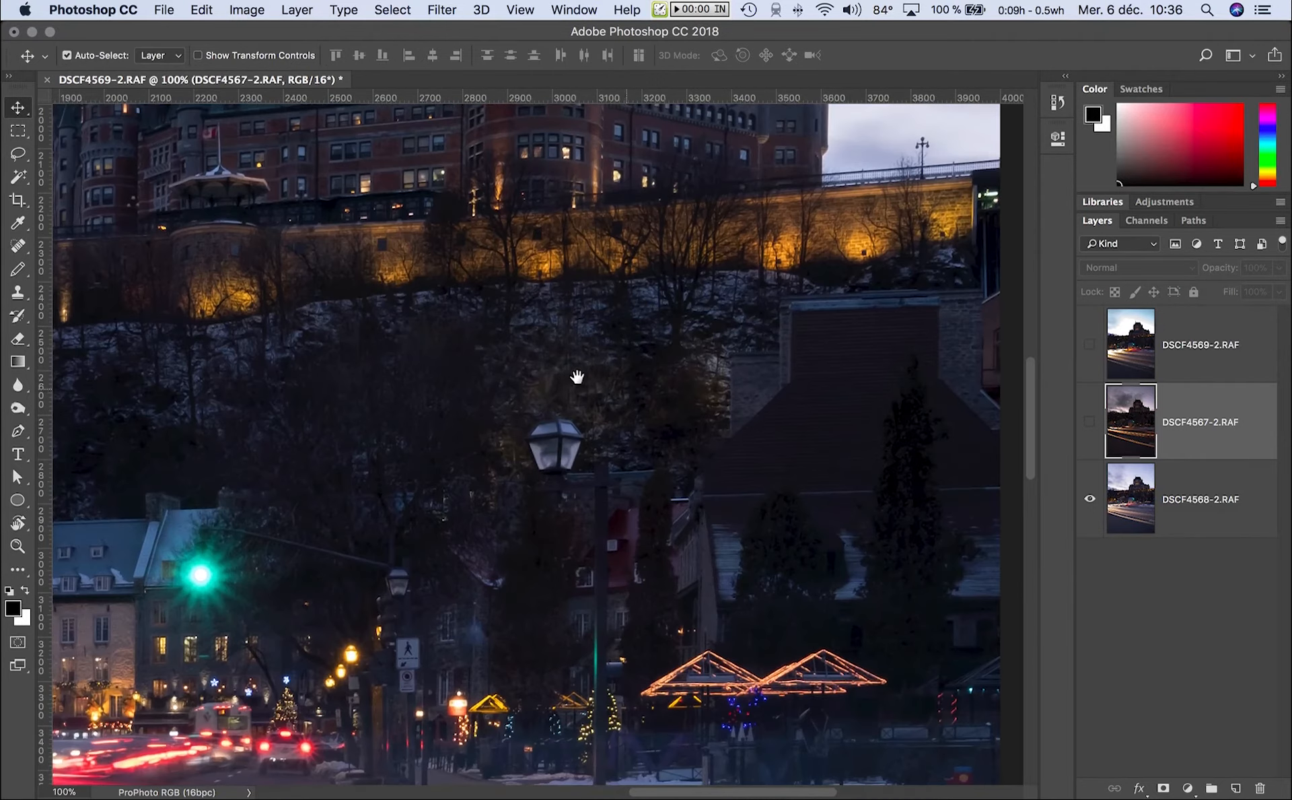
{"action": "left_click", "coordinate": [655, 410], "text": "super"}
{"action": "left_click_drag", "start_coordinate": [655, 410], "coordinate": [675, 399]}
{"action": "left_click_drag", "start_coordinate": [512, 301], "coordinate": [720, 350]}
{"action": "left_click", "coordinate": [629, 335], "text": "alt+super"}
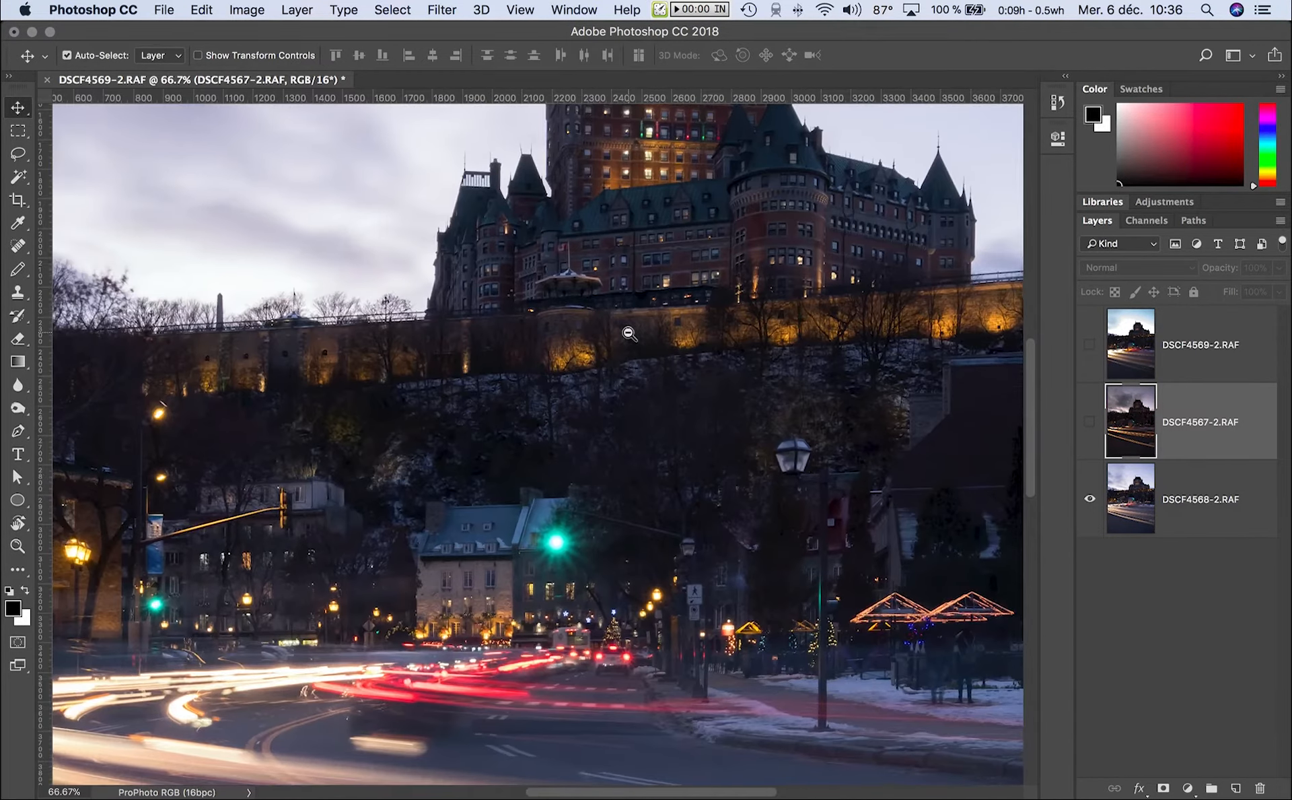
{"action": "left_click", "coordinate": [629, 334], "text": "alt+super"}
{"action": "left_click", "coordinate": [629, 333], "text": "alt+super"}
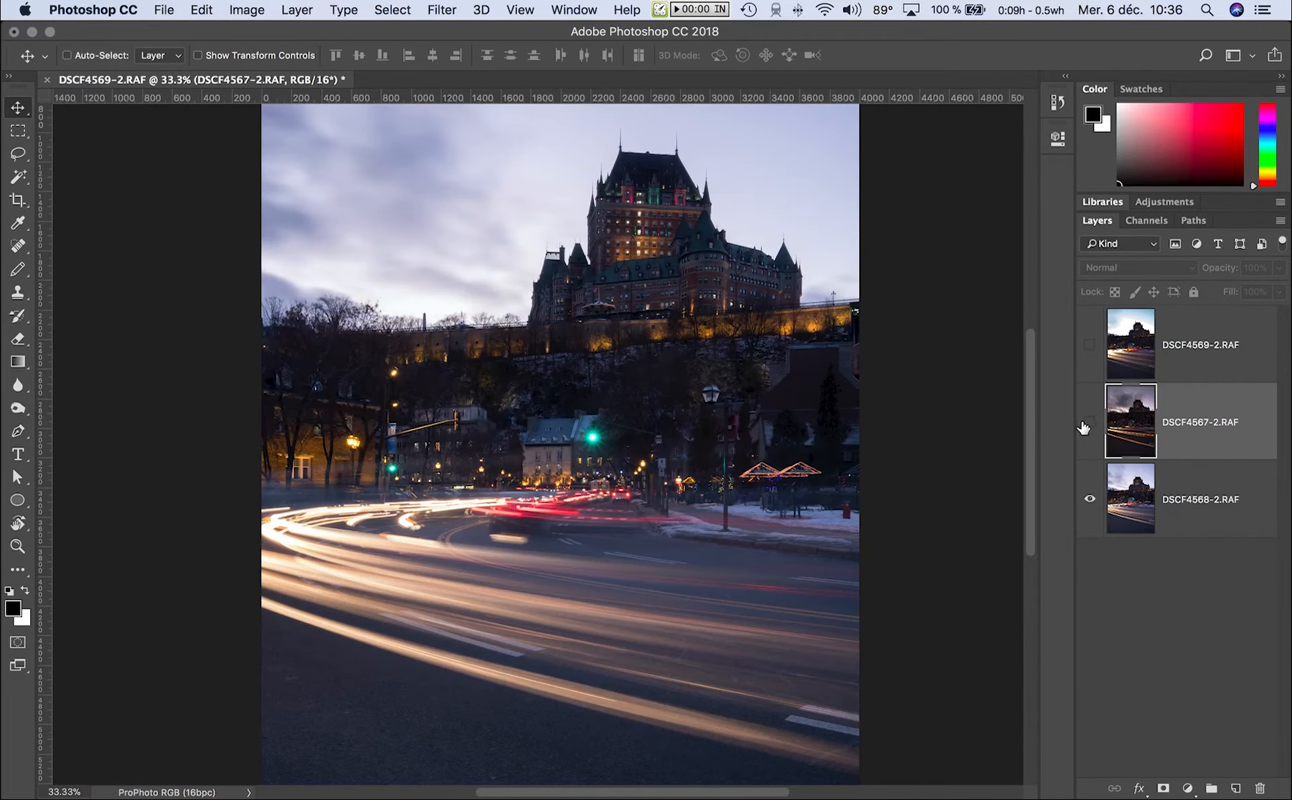
{"action": "left_click", "coordinate": [601, 340], "text": "alt+super"}
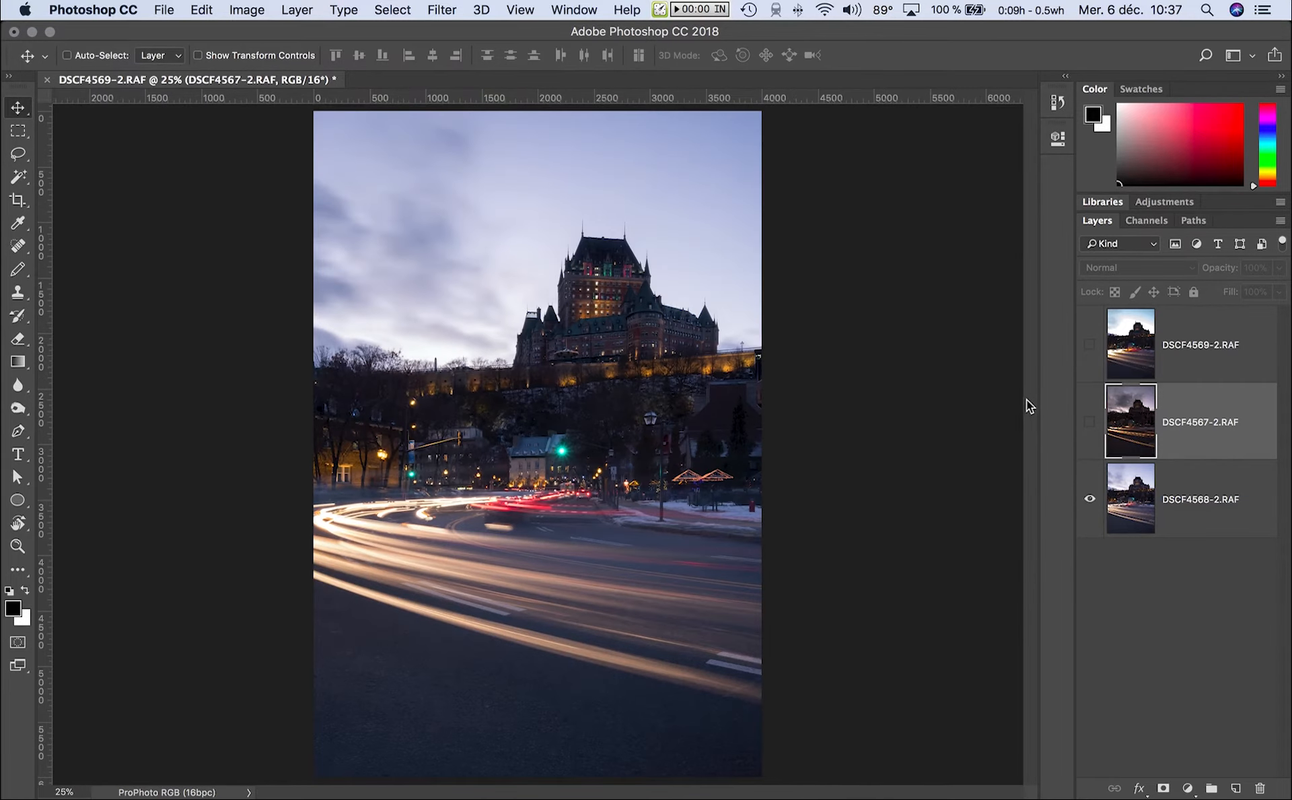
Show and hide the DSCF4567-2 and DSCF4569-2 layers in turn to compare their skies and light trails with the base exposure
{"action": "left_click", "coordinate": [1090, 424]}
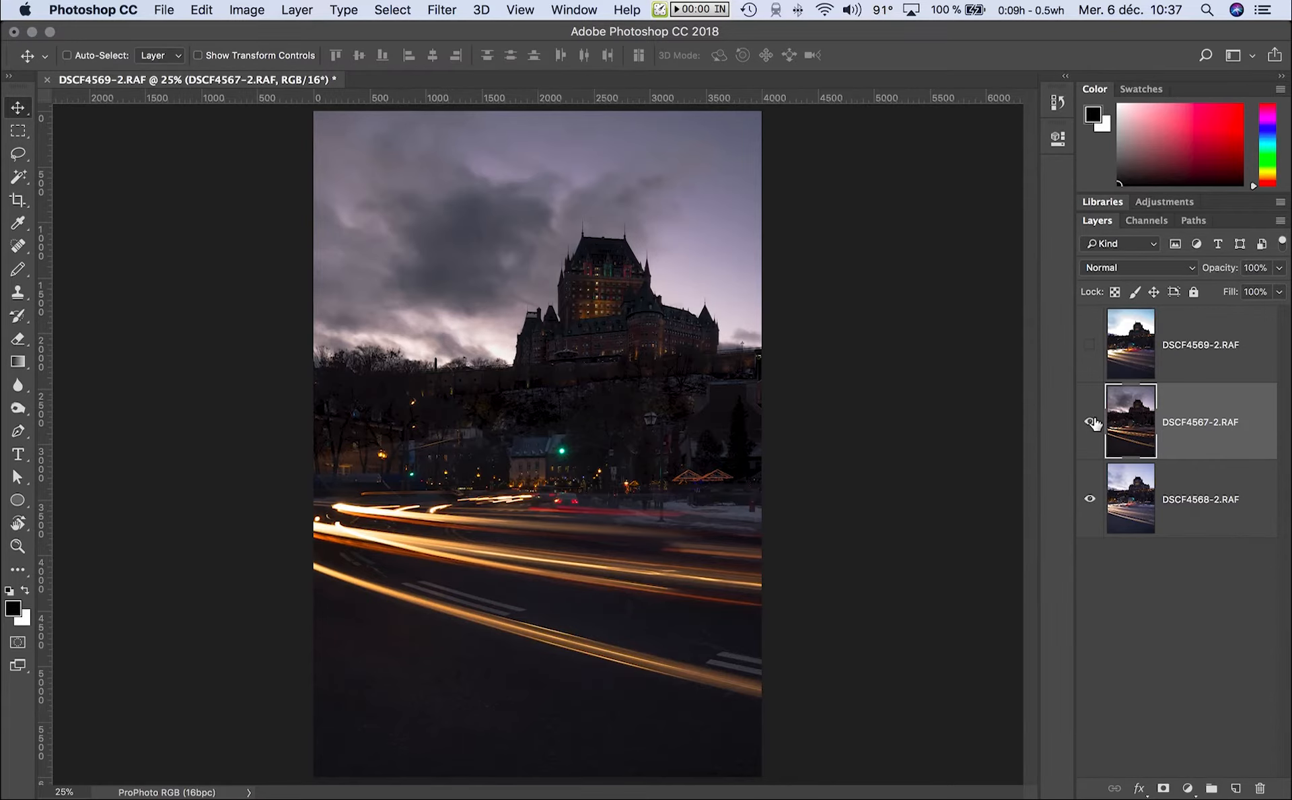
{"action": "left_click", "coordinate": [1090, 421]}
{"action": "left_click", "coordinate": [1090, 344]}
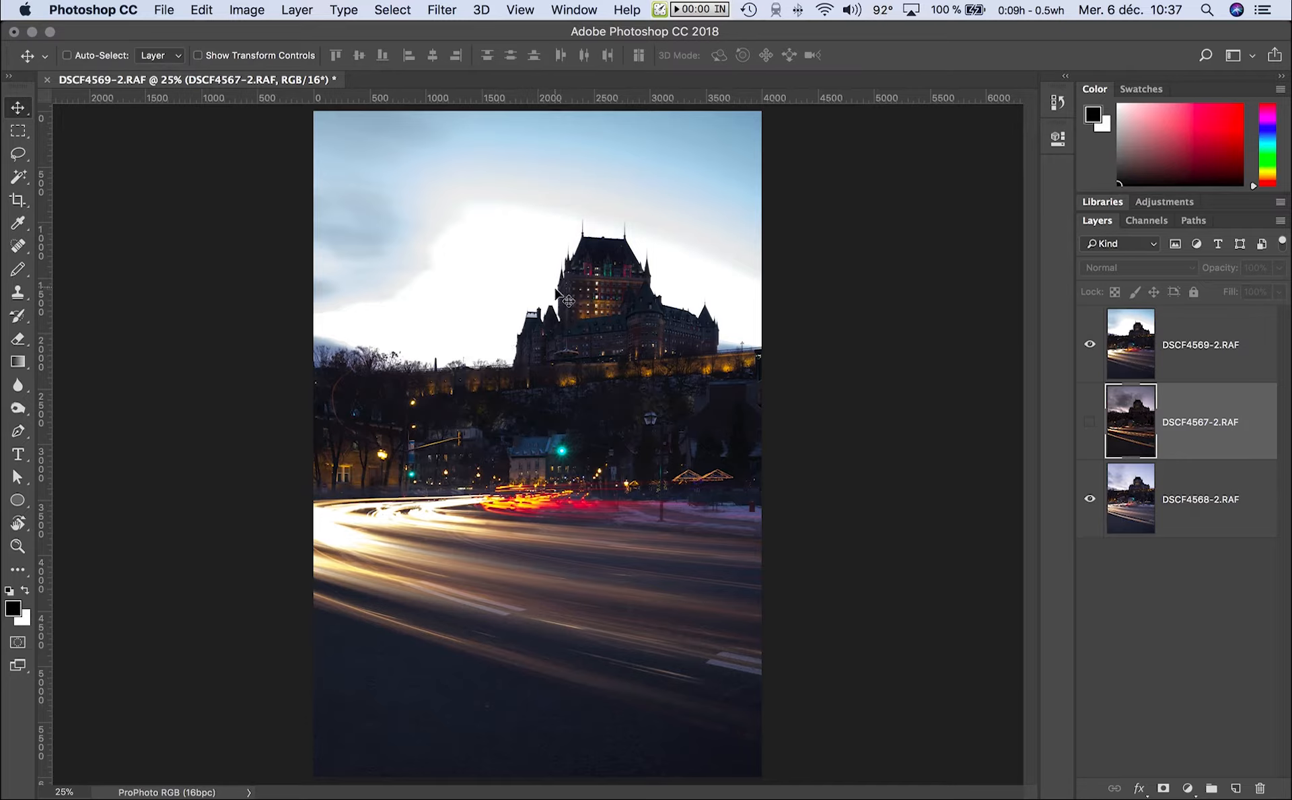
{"action": "left_click", "coordinate": [1089, 344]}
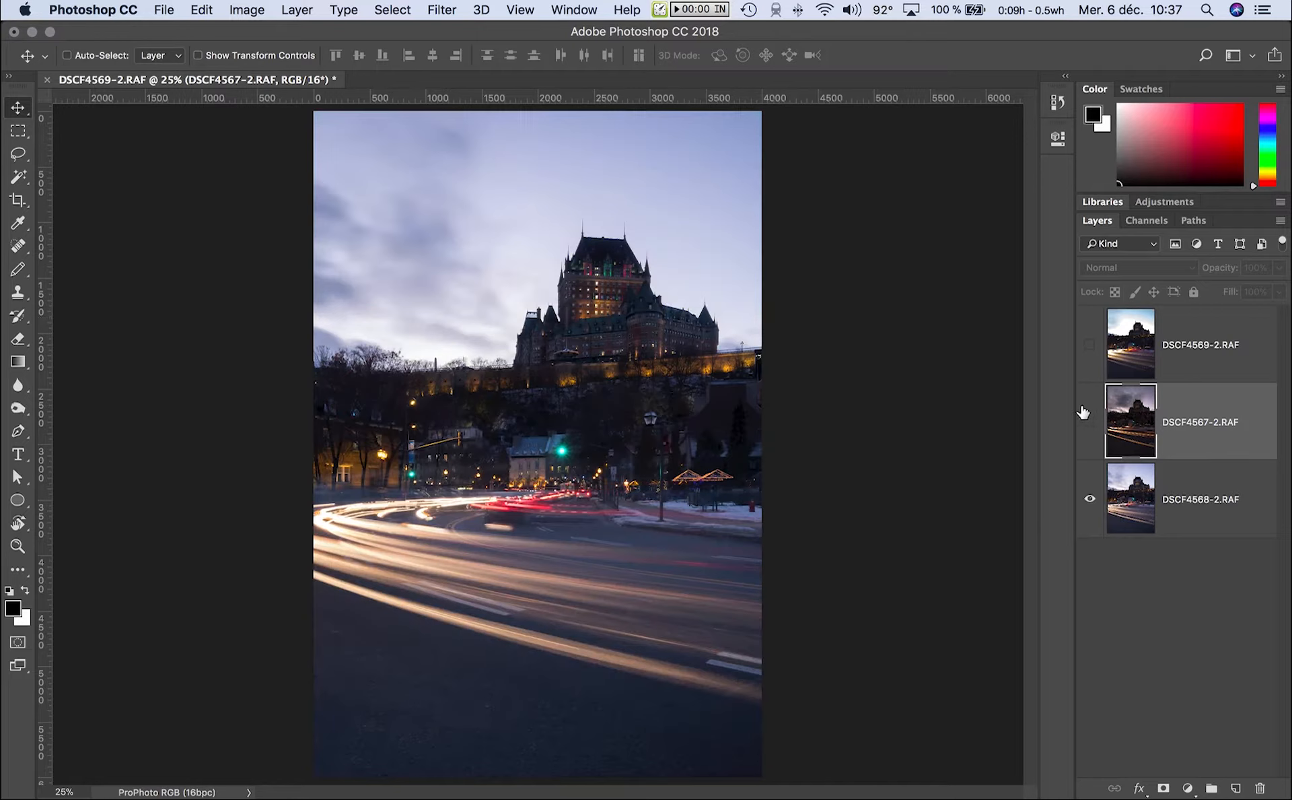
{"action": "left_click", "coordinate": [1090, 422]}
{"action": "left_click", "coordinate": [1091, 437]}
Examine the castle edges and surrounding sky of the base exposure at 100% magnification
{"action": "left_click", "coordinate": [573, 314], "text": "super"}
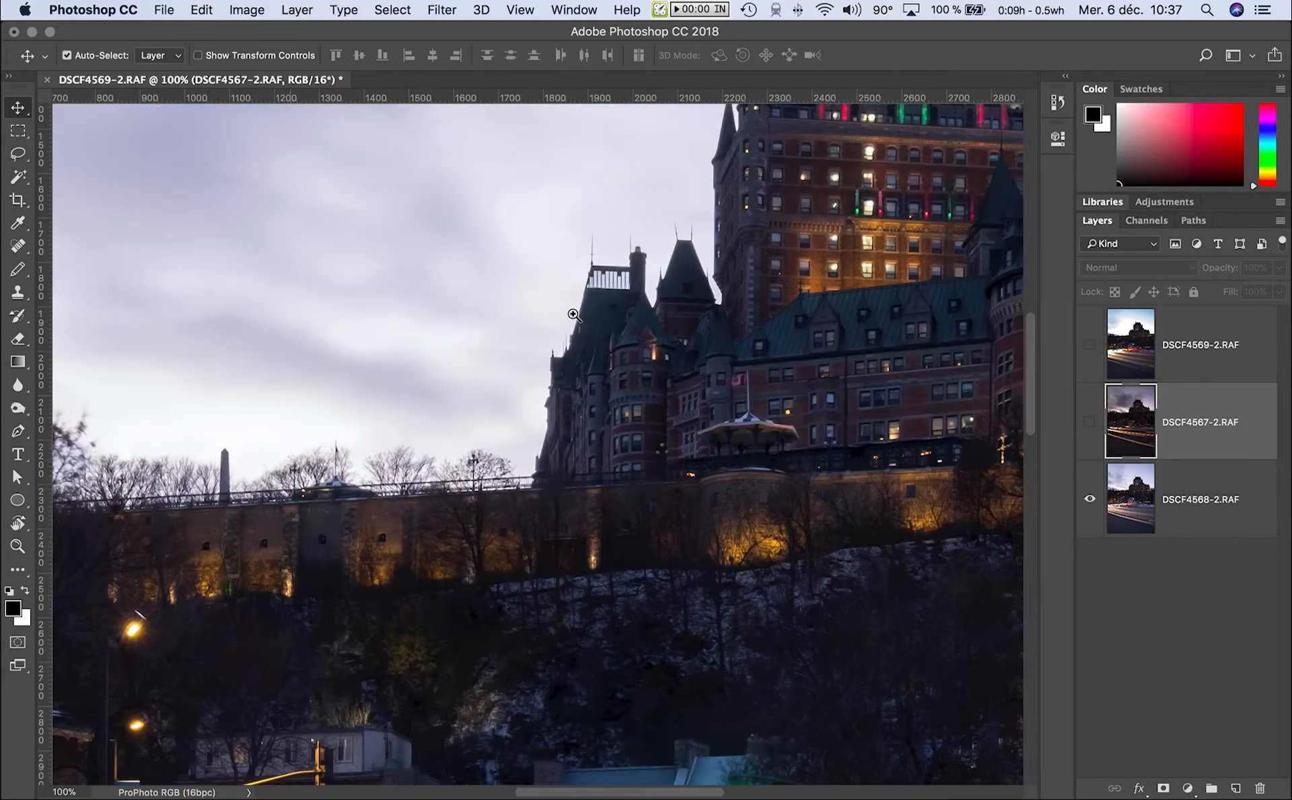
{"action": "left_click_drag", "start_coordinate": [722, 248], "coordinate": [632, 376]}
{"action": "left_click_drag", "start_coordinate": [587, 329], "coordinate": [549, 364]}
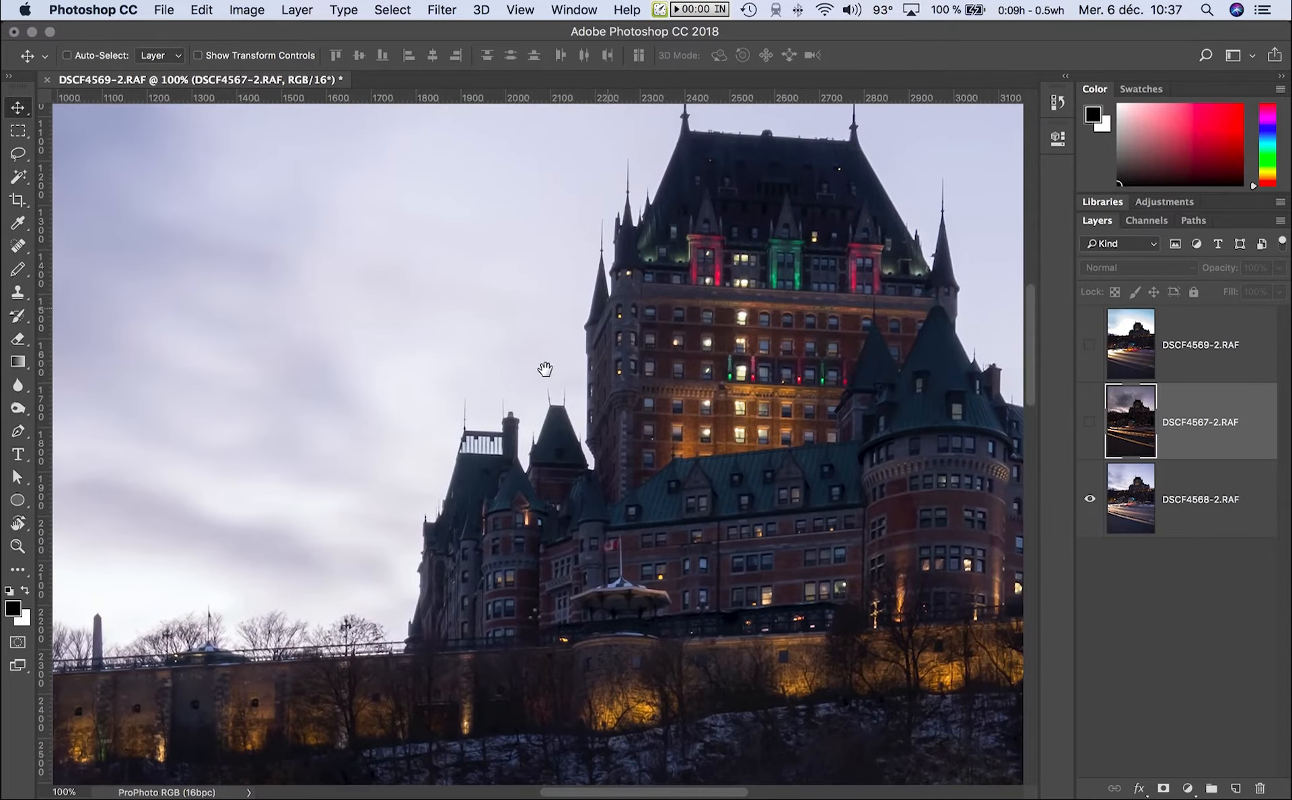
{"action": "left_click", "coordinate": [580, 362], "text": "alt+super"}
{"action": "left_click", "coordinate": [580, 360], "text": "alt+super"}
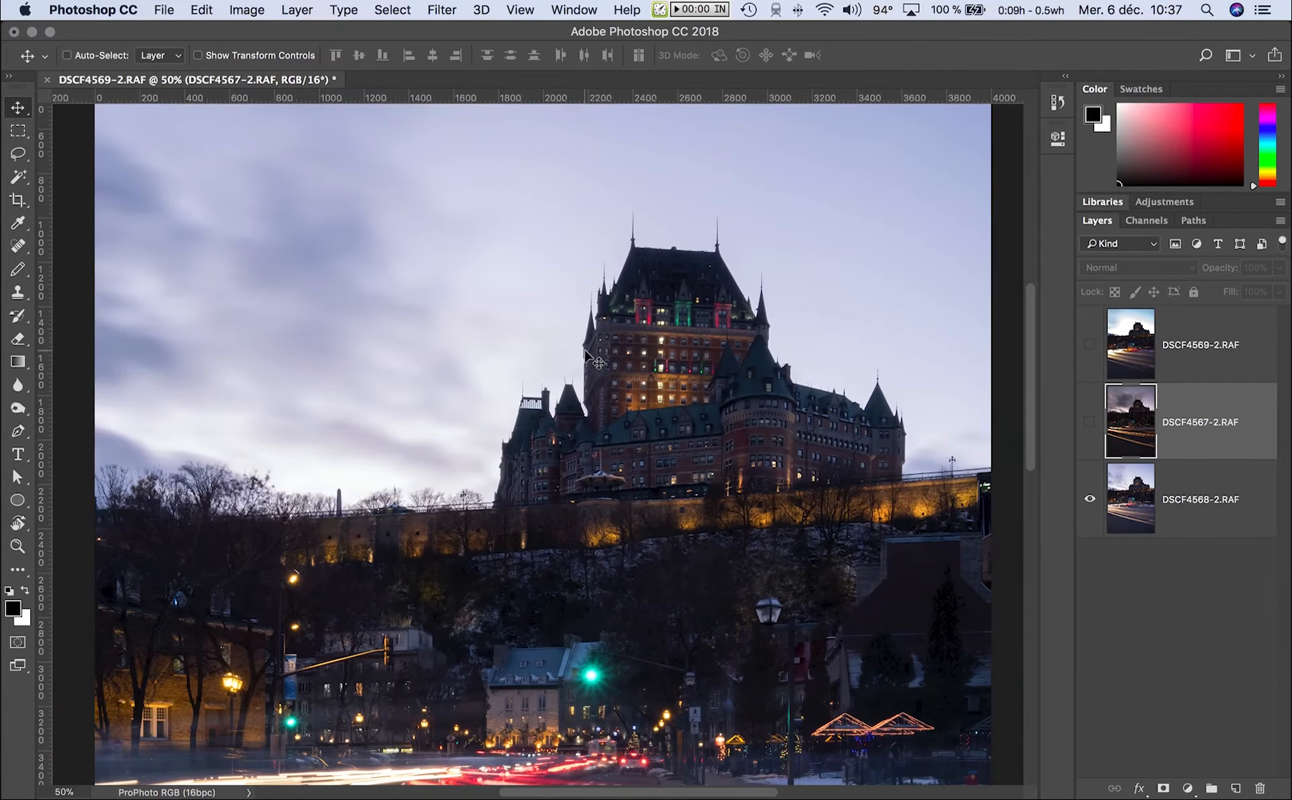
{"action": "left_click", "coordinate": [578, 347], "text": "alt+super"}
Select the DSCF4568-2 layer and compare its Red, Green and Blue channels individually
{"action": "left_click", "coordinate": [1133, 489]}
{"action": "left_click", "coordinate": [630, 383], "text": "alt+super"}
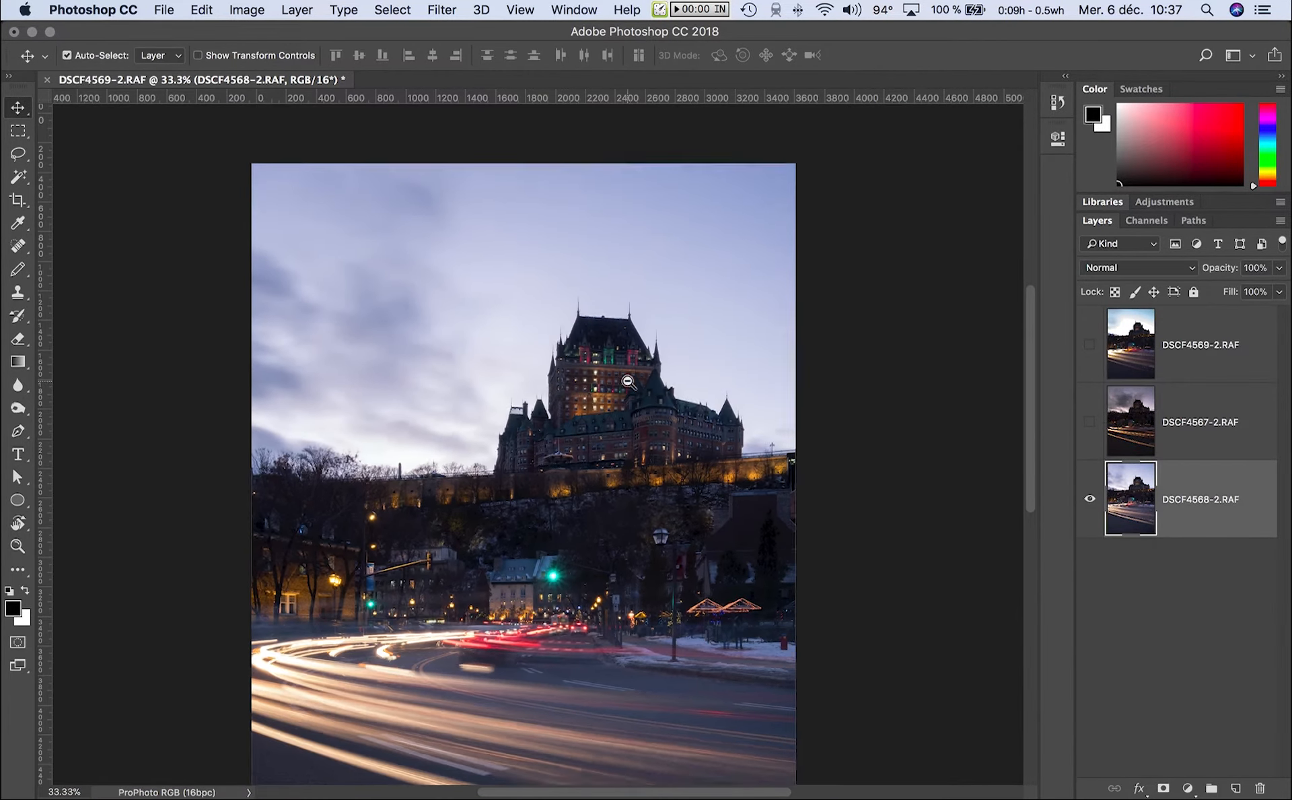
{"action": "left_click", "coordinate": [1137, 222]}
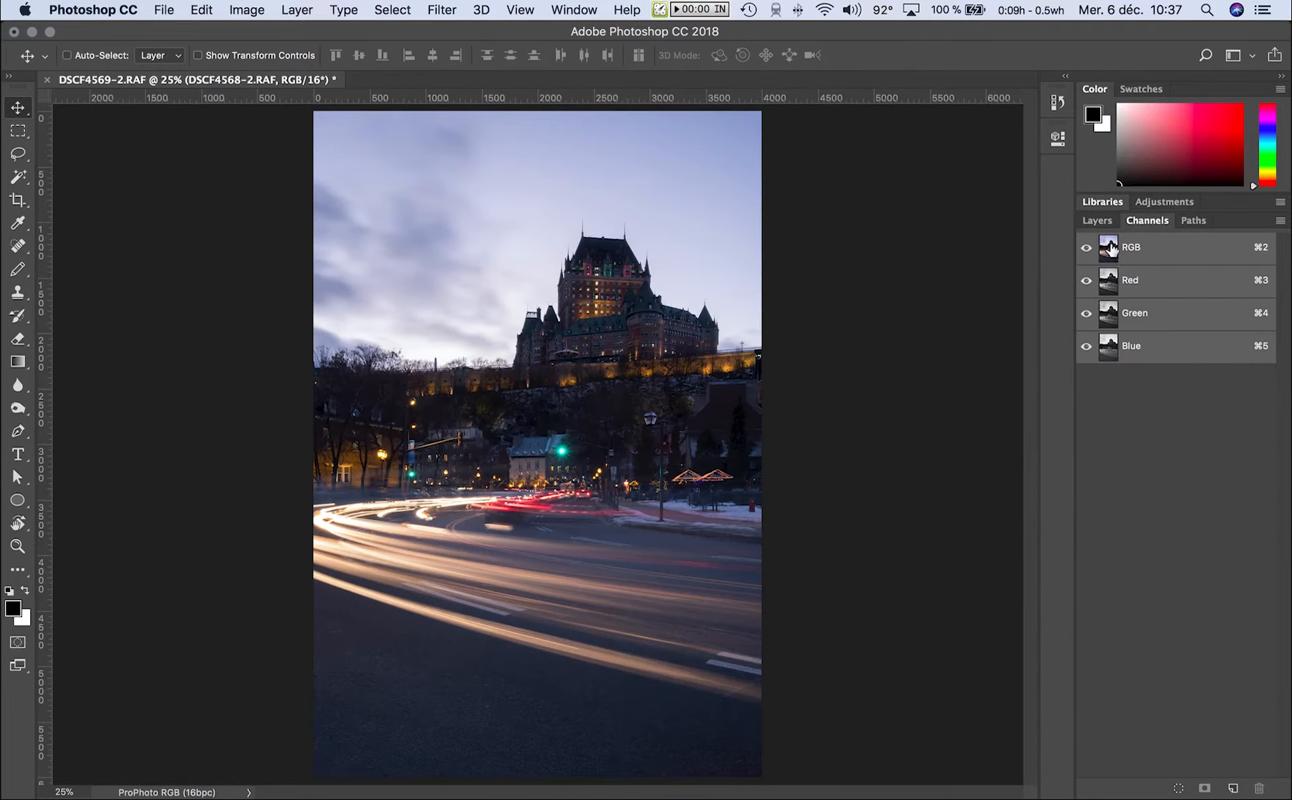
{"action": "left_click", "coordinate": [1109, 293]}
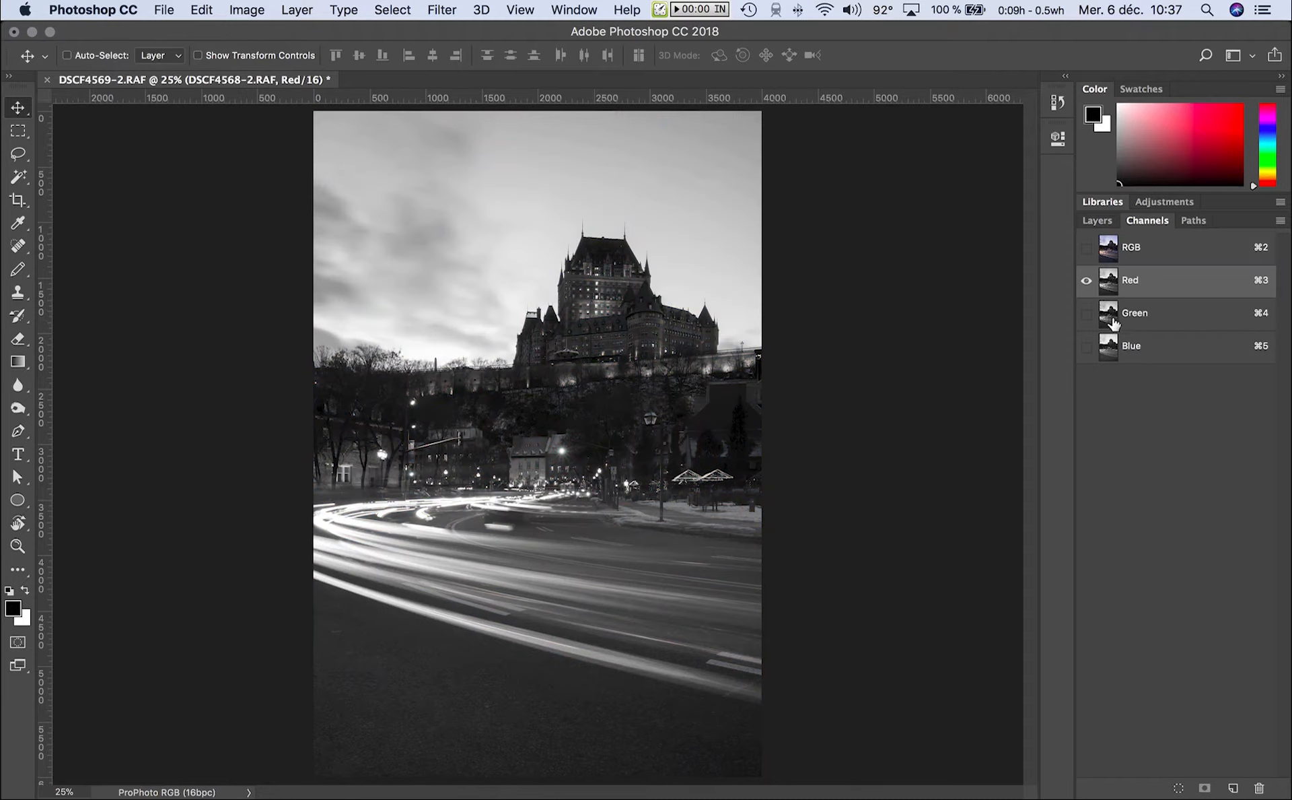
{"action": "left_click", "coordinate": [1107, 321]}
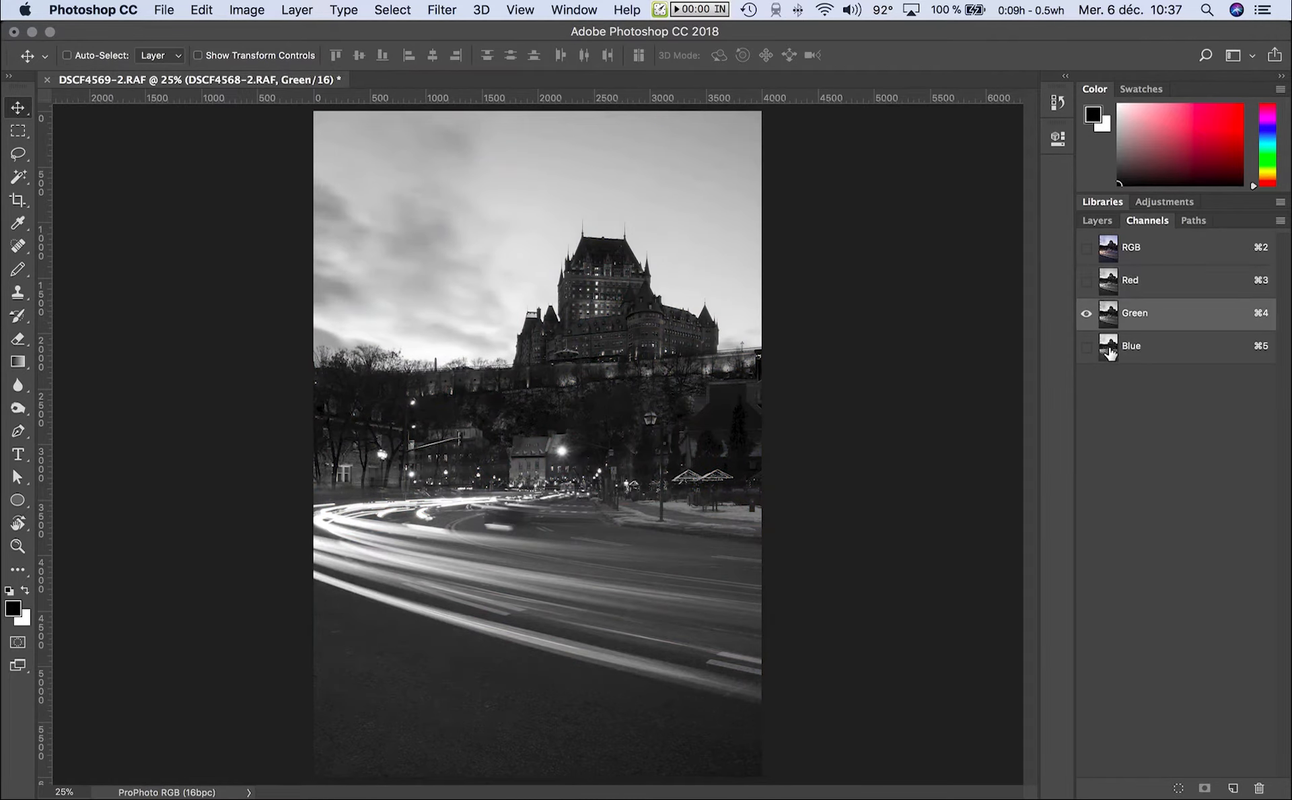
{"action": "left_click", "coordinate": [1109, 350]}
{"action": "left_click", "coordinate": [1109, 322]}
{"action": "left_click", "coordinate": [1108, 269]}
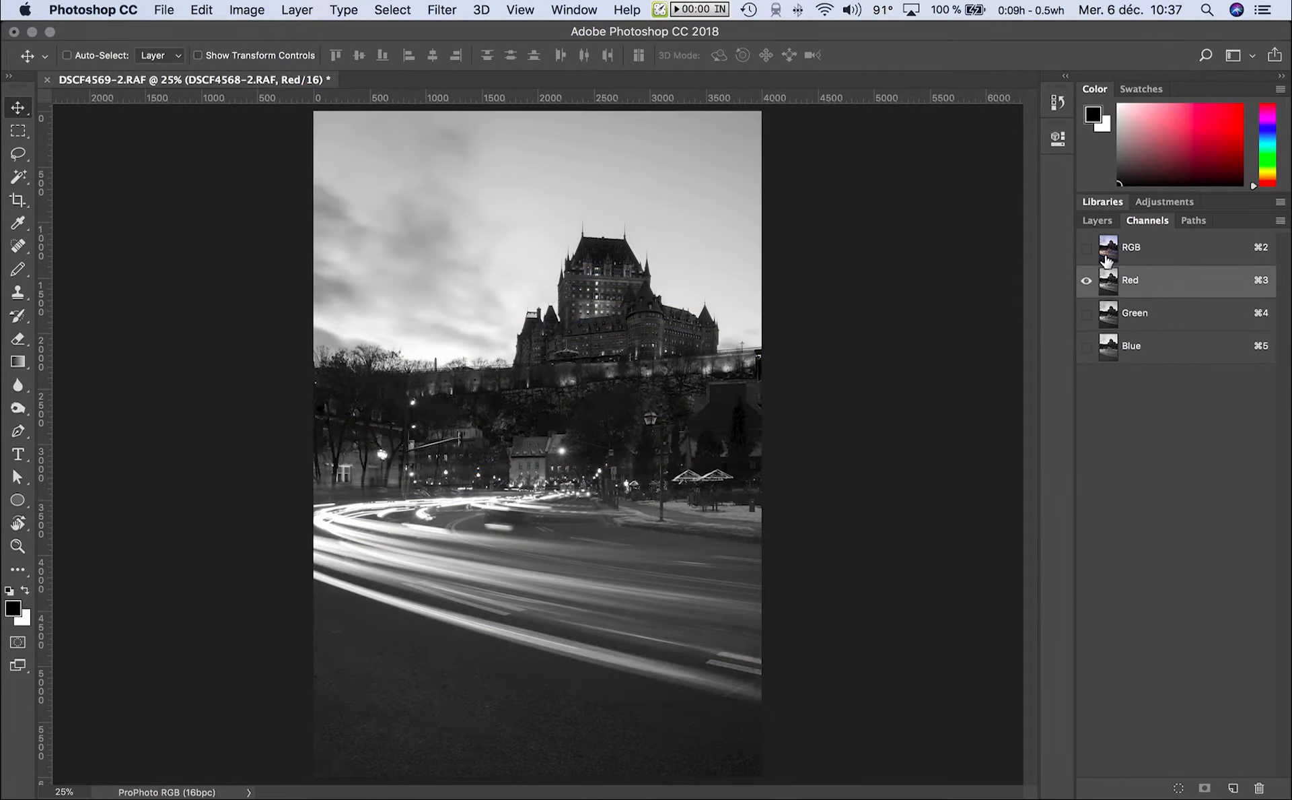
Load the composite RGB channel of DSCF4568-2 as a luminosity selection and show the DSCF4567-2 layer
{"action": "left_click", "coordinate": [1107, 250]}
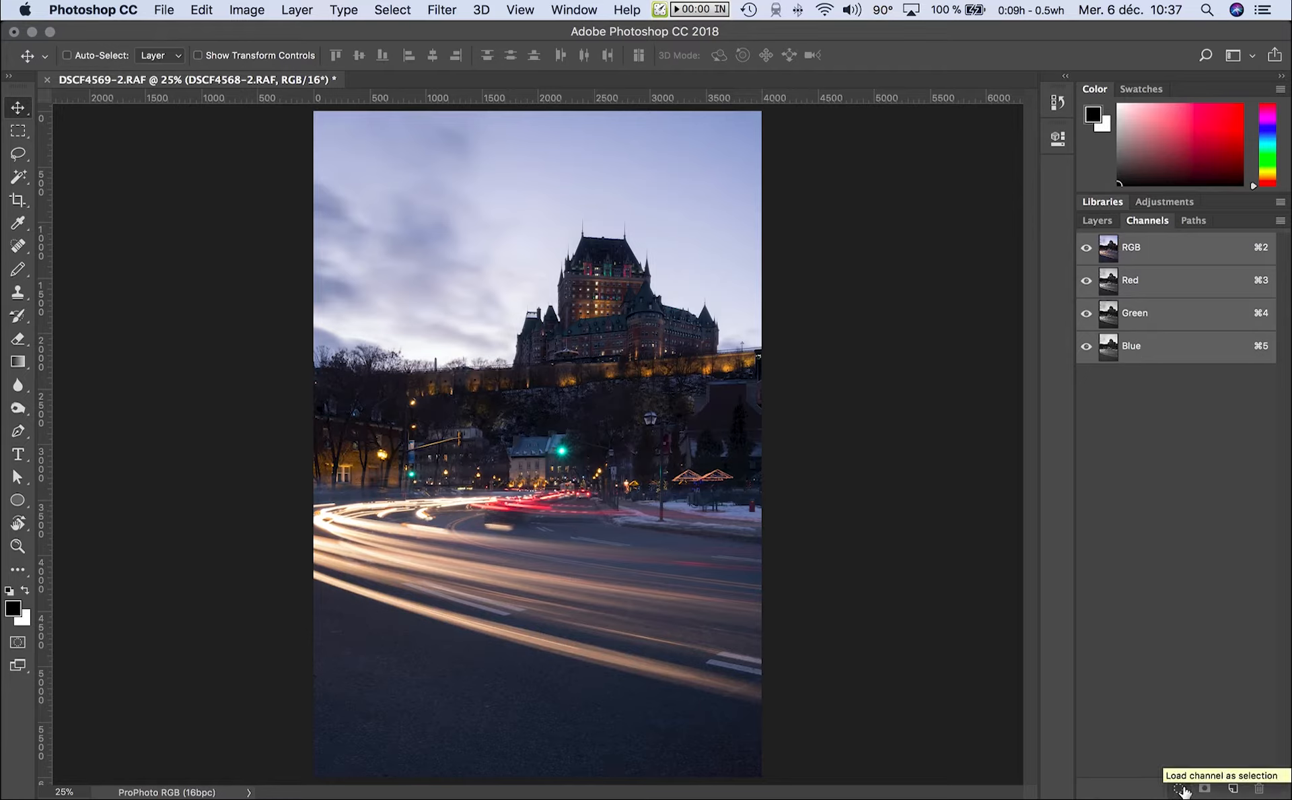
{"action": "left_click", "coordinate": [1179, 787]}
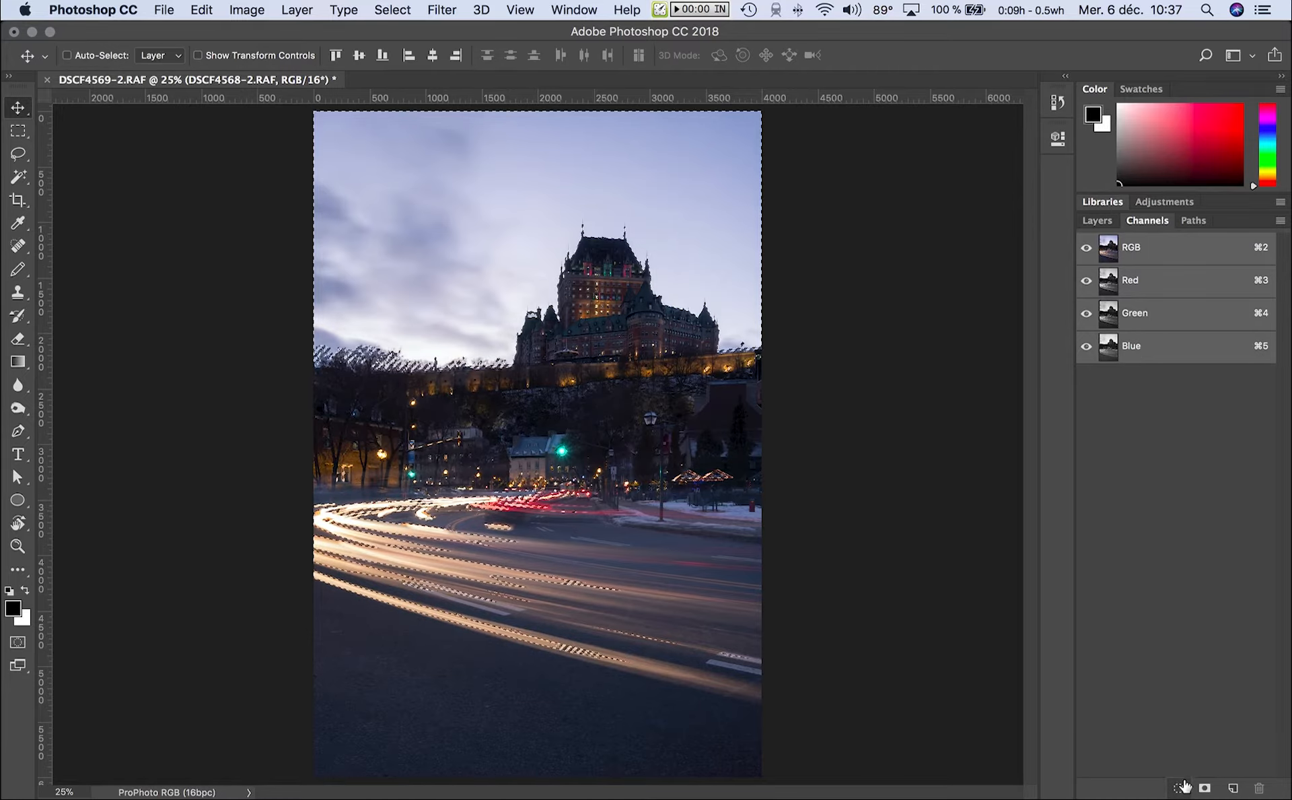
{"action": "left_click", "coordinate": [1097, 220]}
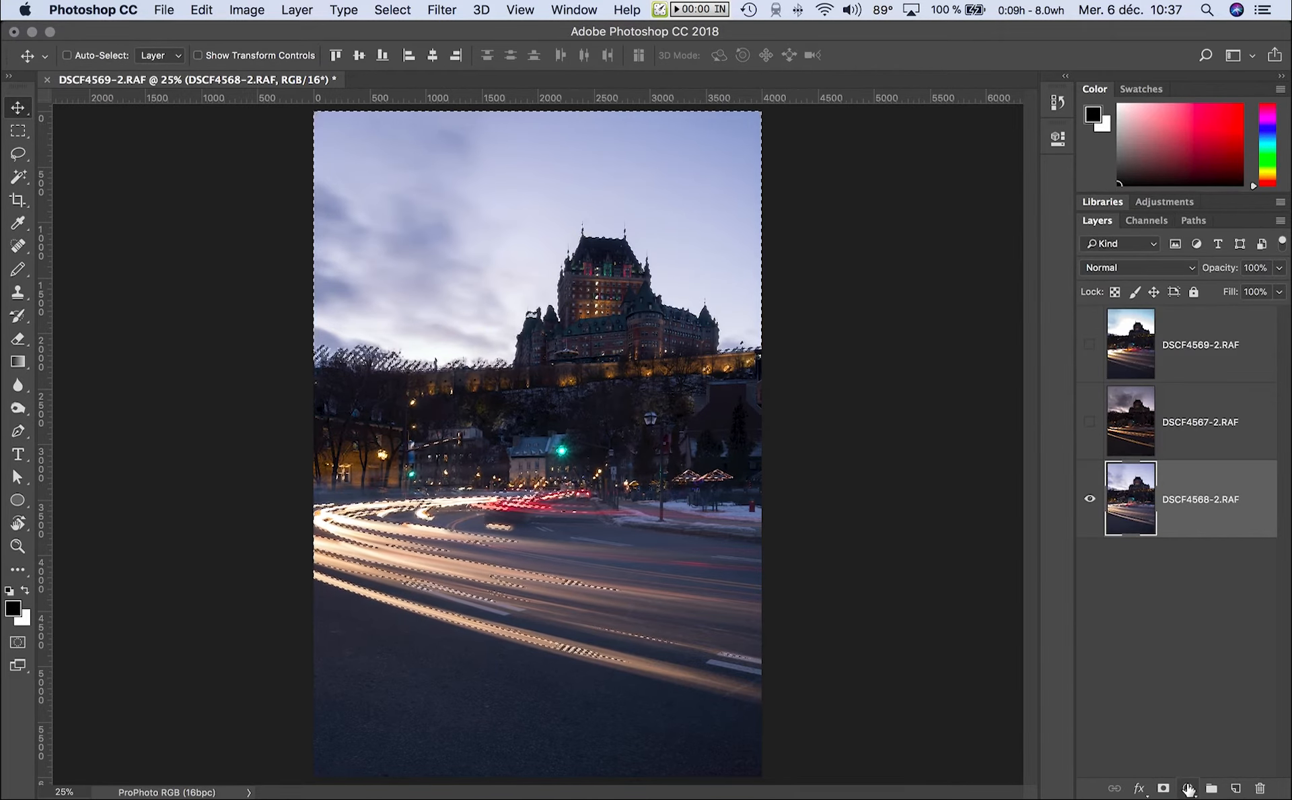
{"action": "left_click", "coordinate": [1089, 421]}
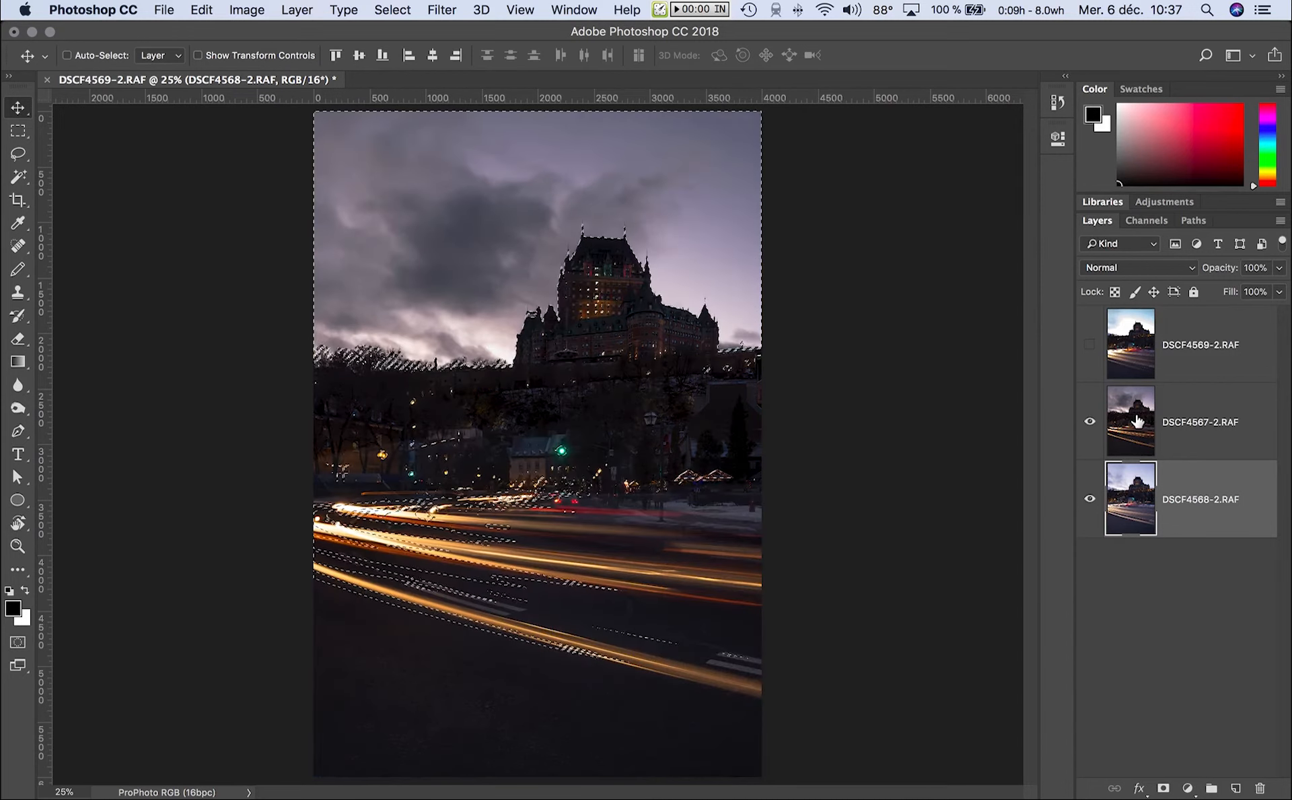
Mask the DSCF4567-2 layer with the loaded luminosity selection and toggle the layer to compare the result with the base exposure
{"action": "left_click", "coordinate": [1166, 421]}
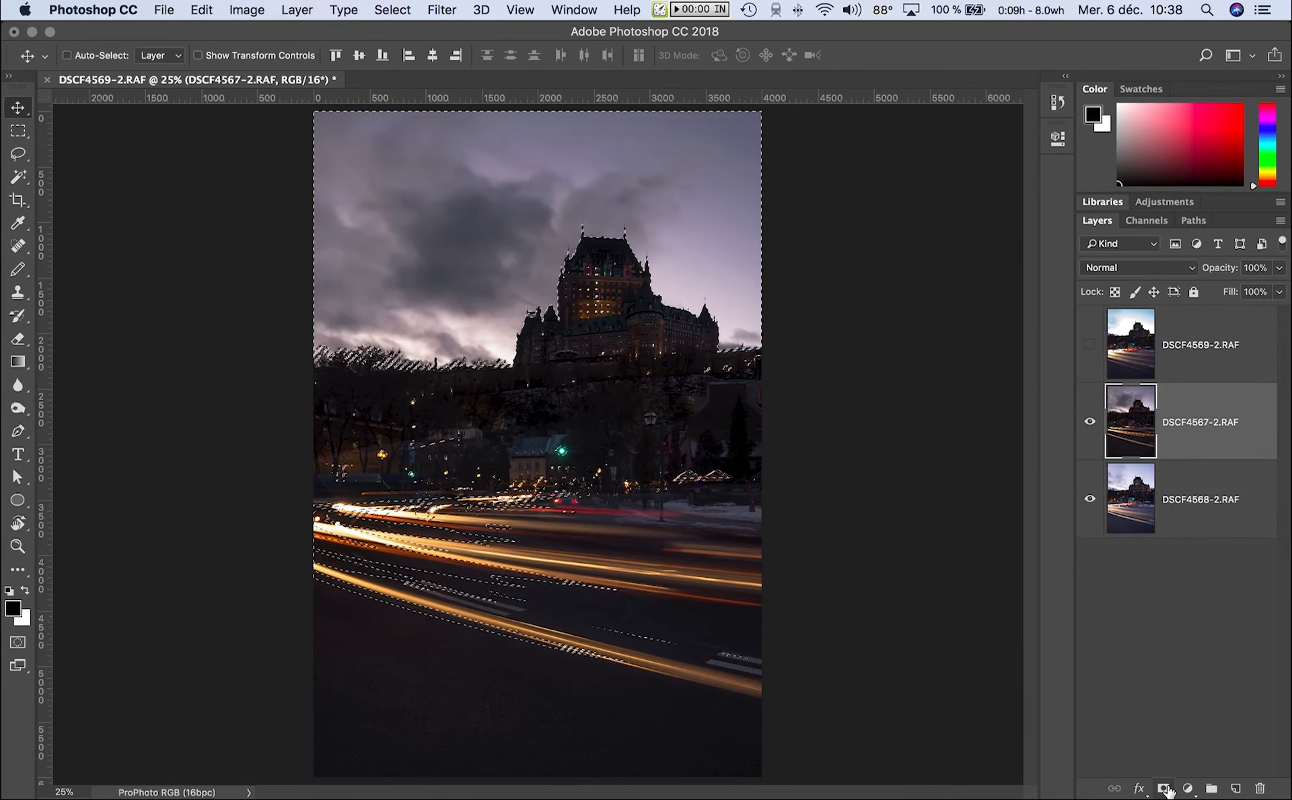
{"action": "left_click", "coordinate": [1165, 788]}
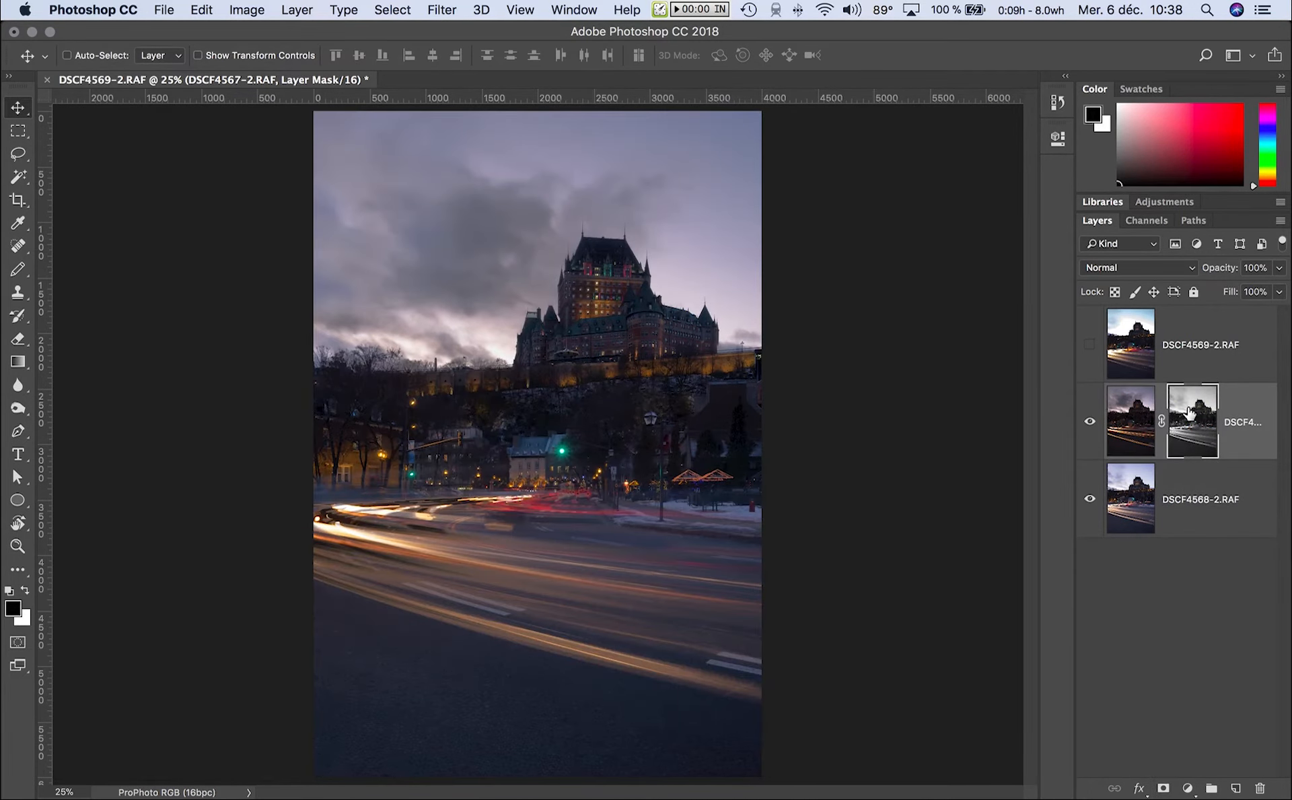
{"action": "left_click", "coordinate": [1089, 421]}
{"action": "left_click", "coordinate": [1090, 422]}
{"action": "left_click", "coordinate": [1089, 422]}
{"action": "left_click", "coordinate": [1090, 422]}
Fill the lower part of the DSCF4567-2 mask with a black-to-transparent linear gradient that fades out near the castle's base wall
{"action": "key", "text": "super+space"}
{"action": "left_click", "coordinate": [438, 370]}
{"action": "left_click", "coordinate": [438, 370]}
{"action": "left_click", "coordinate": [437, 371], "text": "alt+super"}
{"action": "left_click", "coordinate": [438, 370], "text": "alt+super"}
{"action": "left_click", "coordinate": [1192, 421], "text": "alt"}
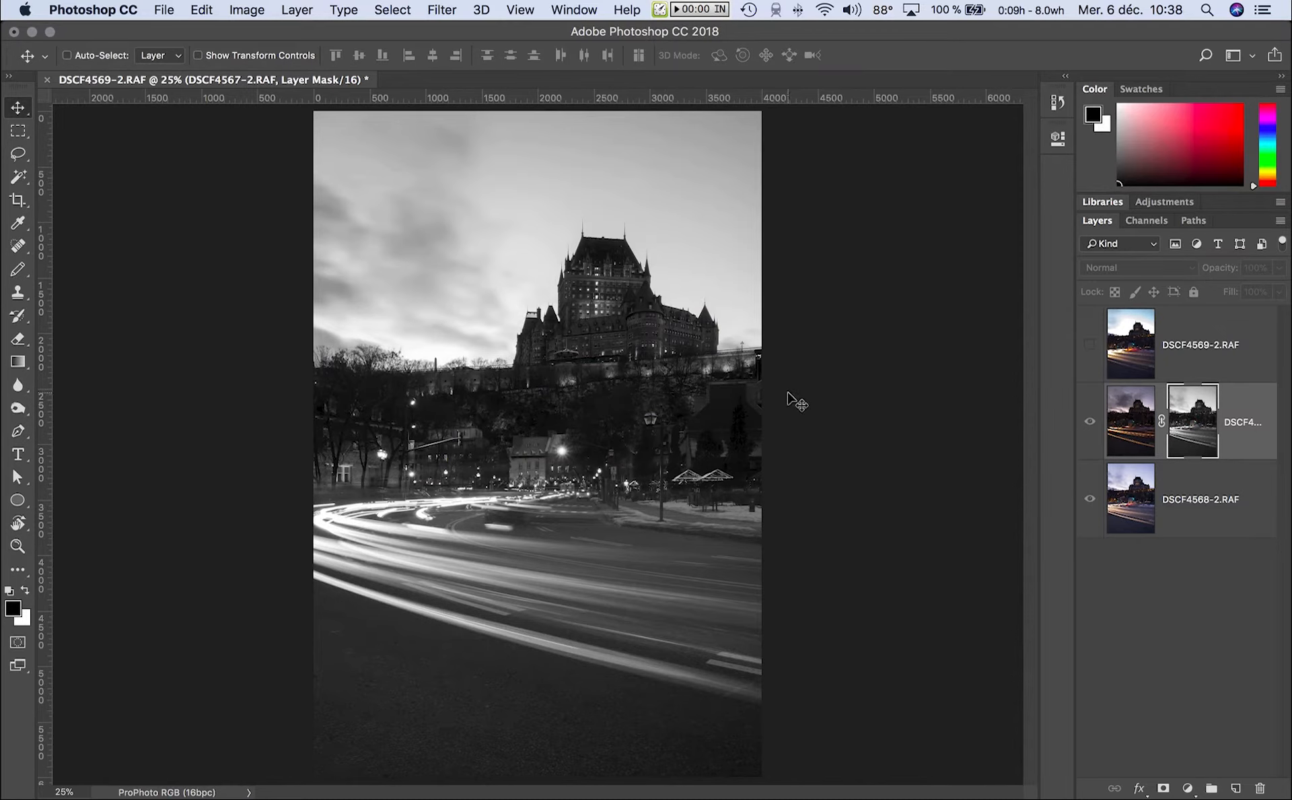
{"action": "key", "text": "g"}
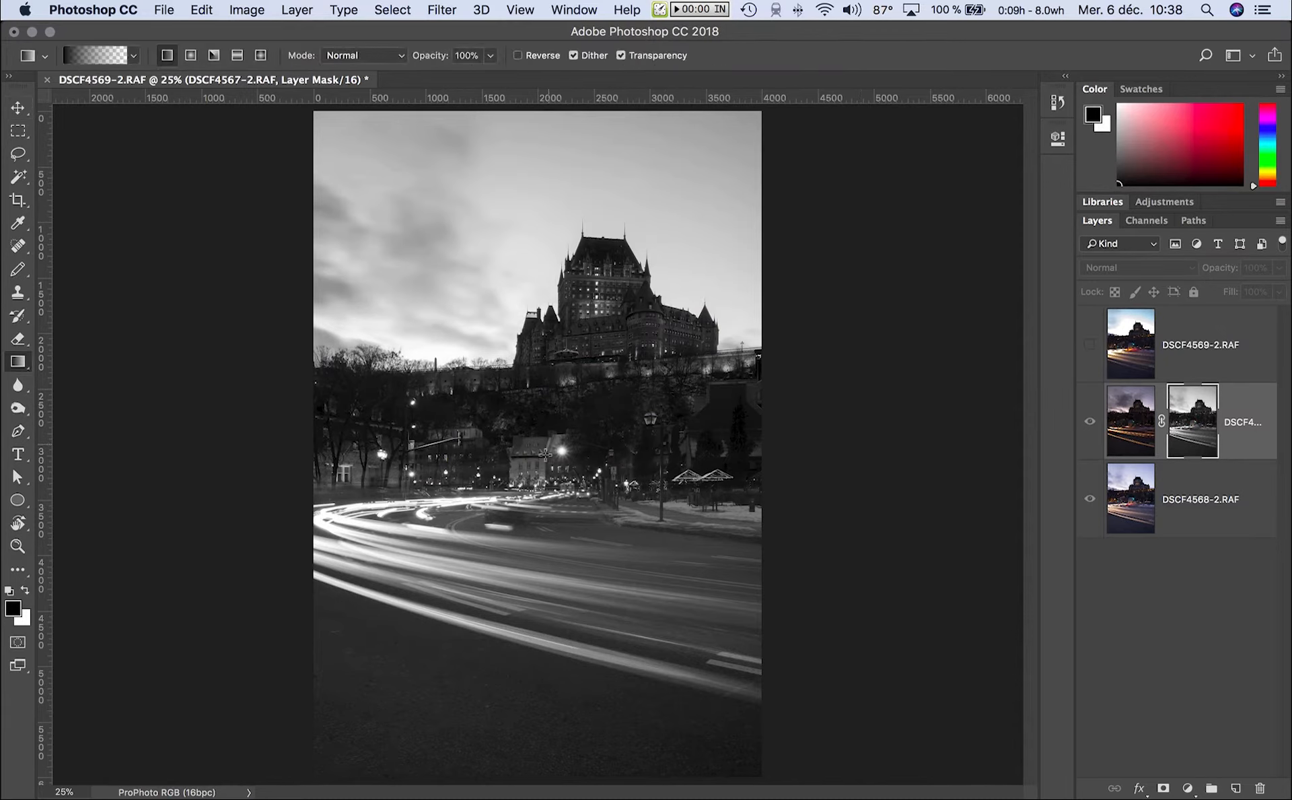
{"action": "left_click_drag", "start_coordinate": [408, 455], "coordinate": [448, 372]}
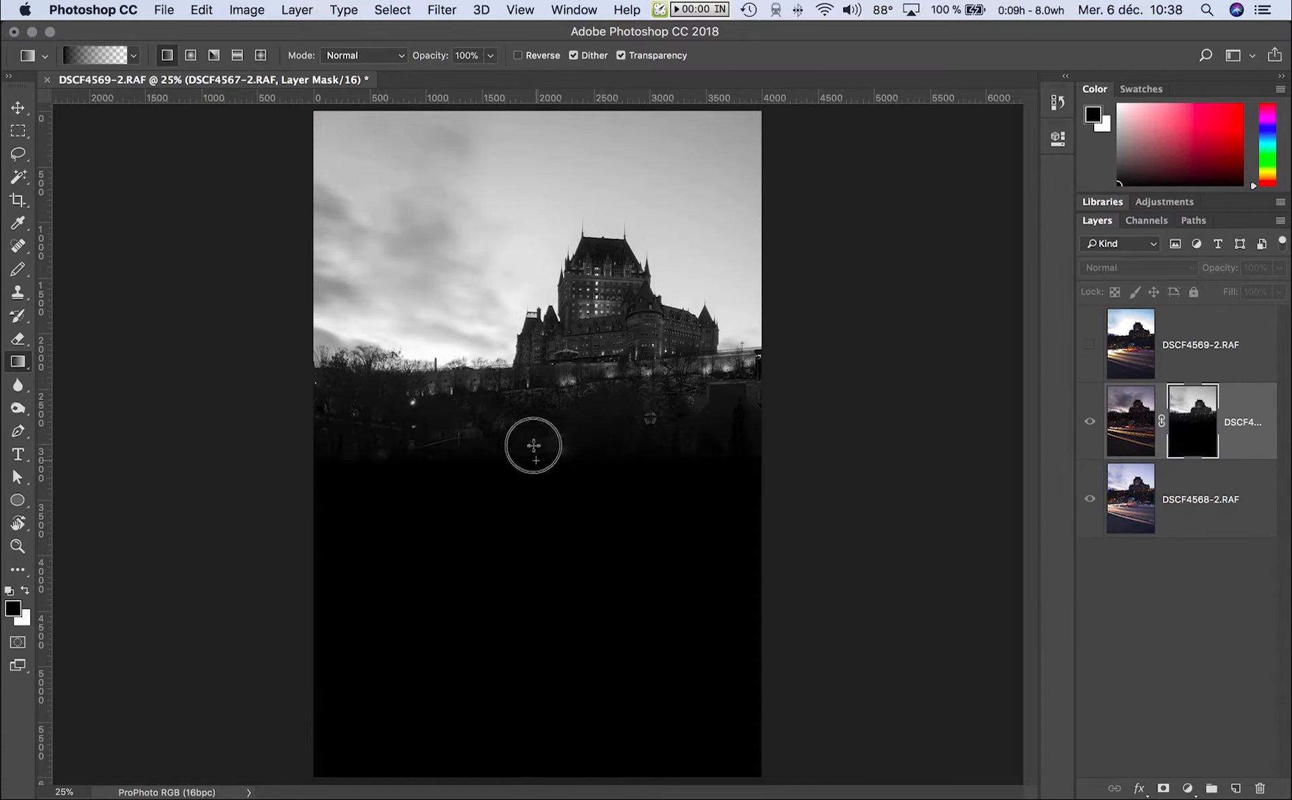
{"action": "left_click_drag", "start_coordinate": [541, 501], "coordinate": [545, 386]}
{"action": "left_click", "coordinate": [1131, 421]}
{"action": "left_click", "coordinate": [1203, 422]}
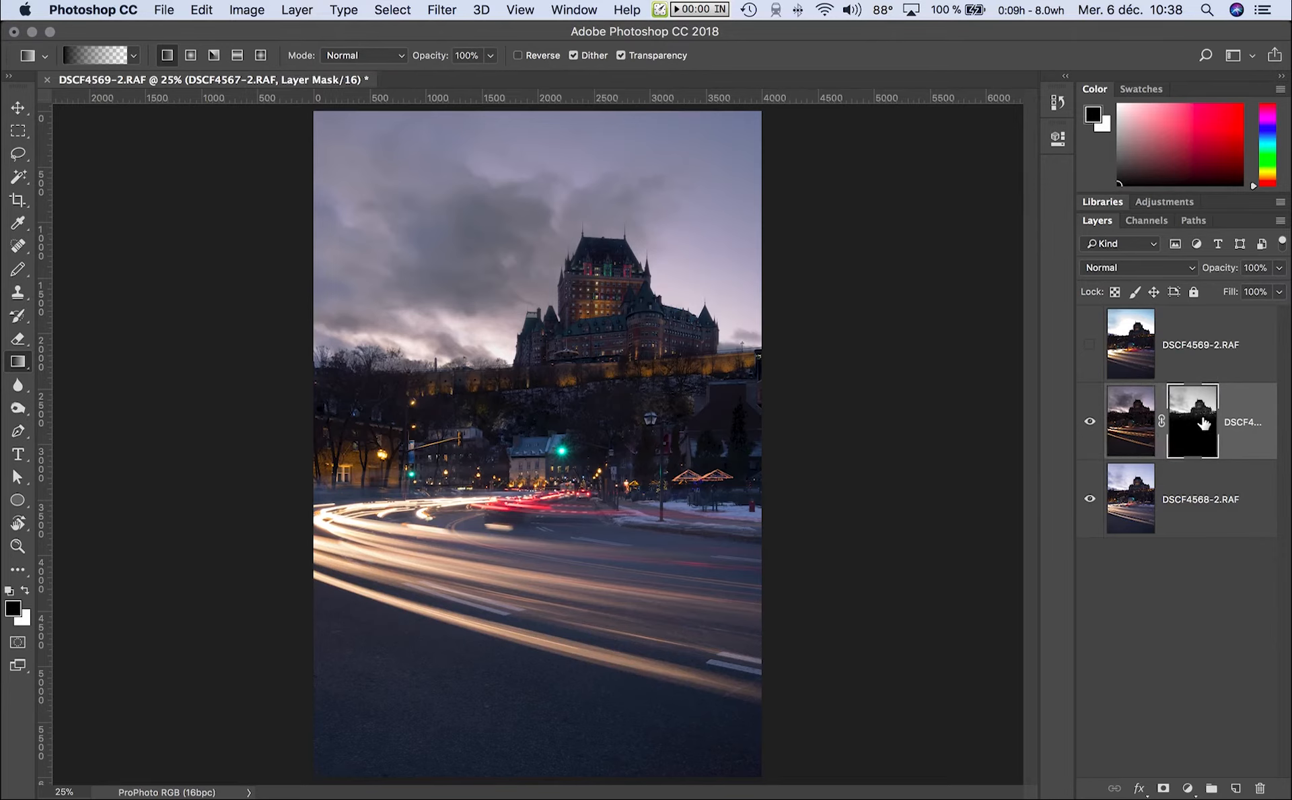
{"action": "left_click", "coordinate": [1124, 431]}
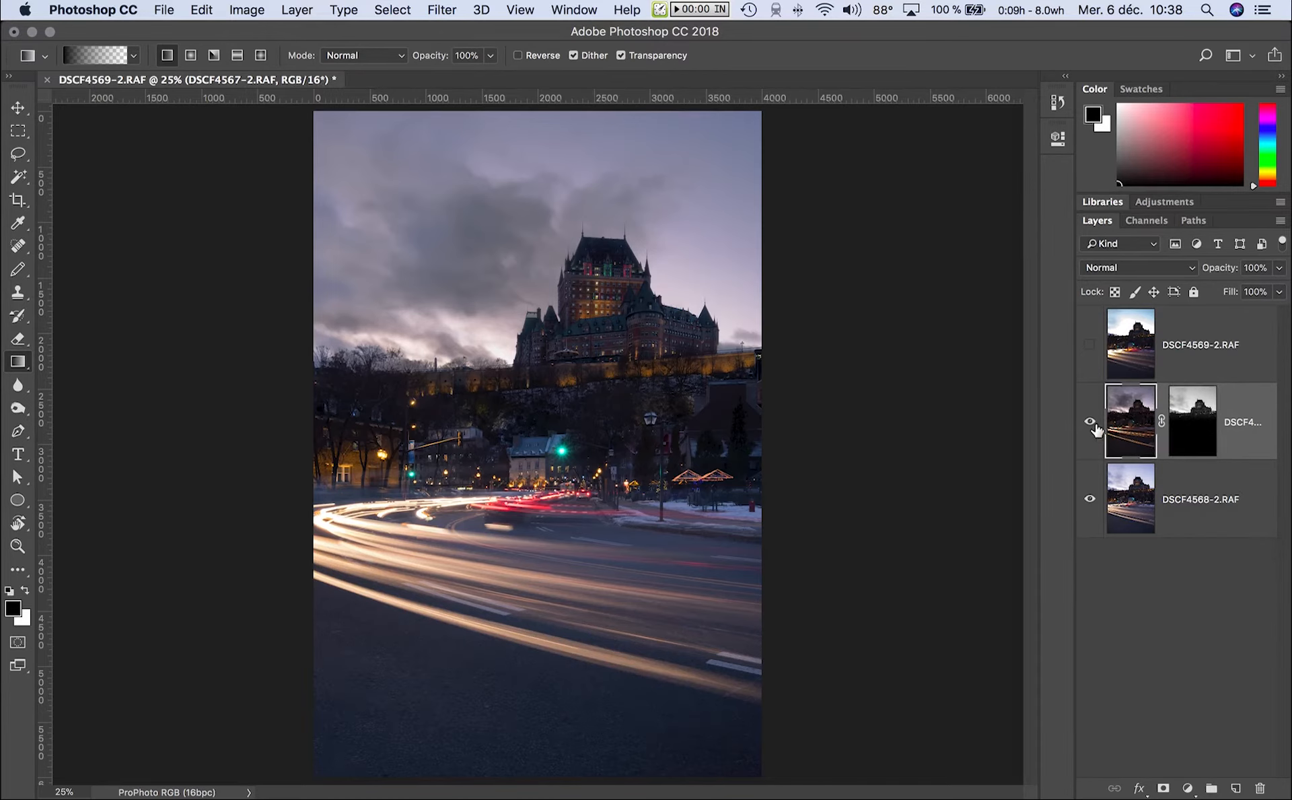
Increase the contrast of the DSCF4567-2 mask with a Curves adjustment that brightens the sky and darkens the castle
{"action": "left_click", "coordinate": [1186, 428], "text": "alt"}
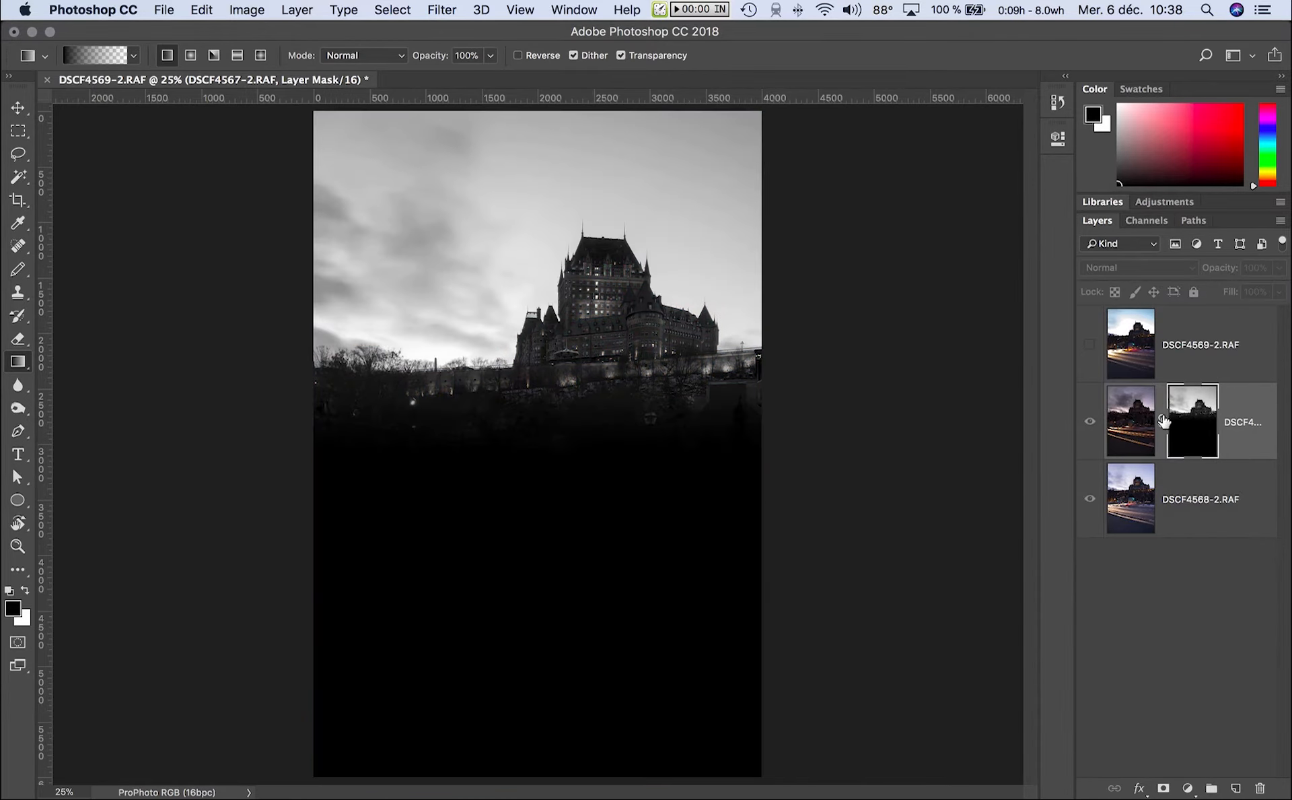
{"action": "key", "text": "super+m"}
{"action": "left_click_drag", "start_coordinate": [626, 251], "coordinate": [457, 381]}
{"action": "left_click_drag", "start_coordinate": [531, 515], "coordinate": [530, 499]}
{"action": "left_click_drag", "start_coordinate": [397, 639], "coordinate": [405, 656]}
{"action": "left_click", "coordinate": [794, 423]}
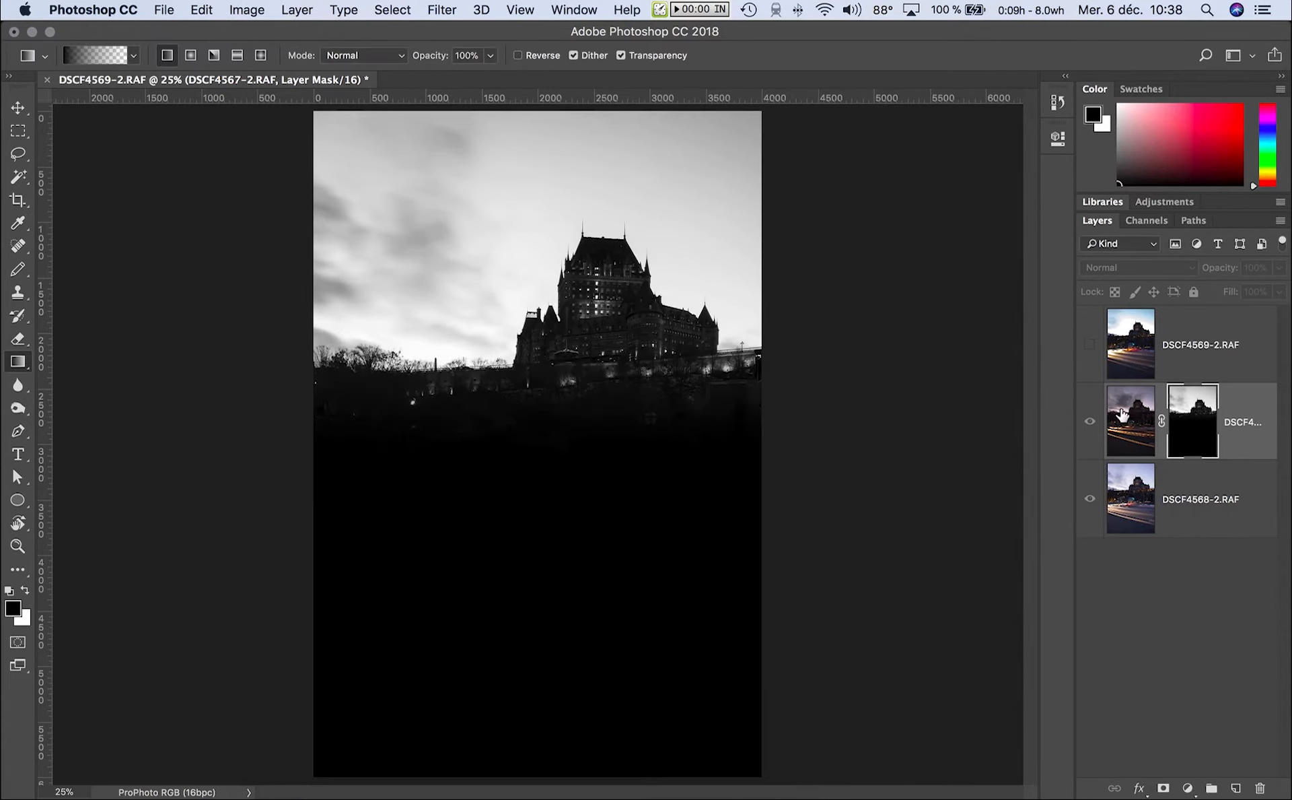
Examine the castle edges and clouds in the blended image up close and compare them with the DSCF4567-2 mask
{"action": "key", "text": "super+2"}
{"action": "scroll", "coordinate": [605, 323], "scroll_direction": "up", "scroll_amount": 3}
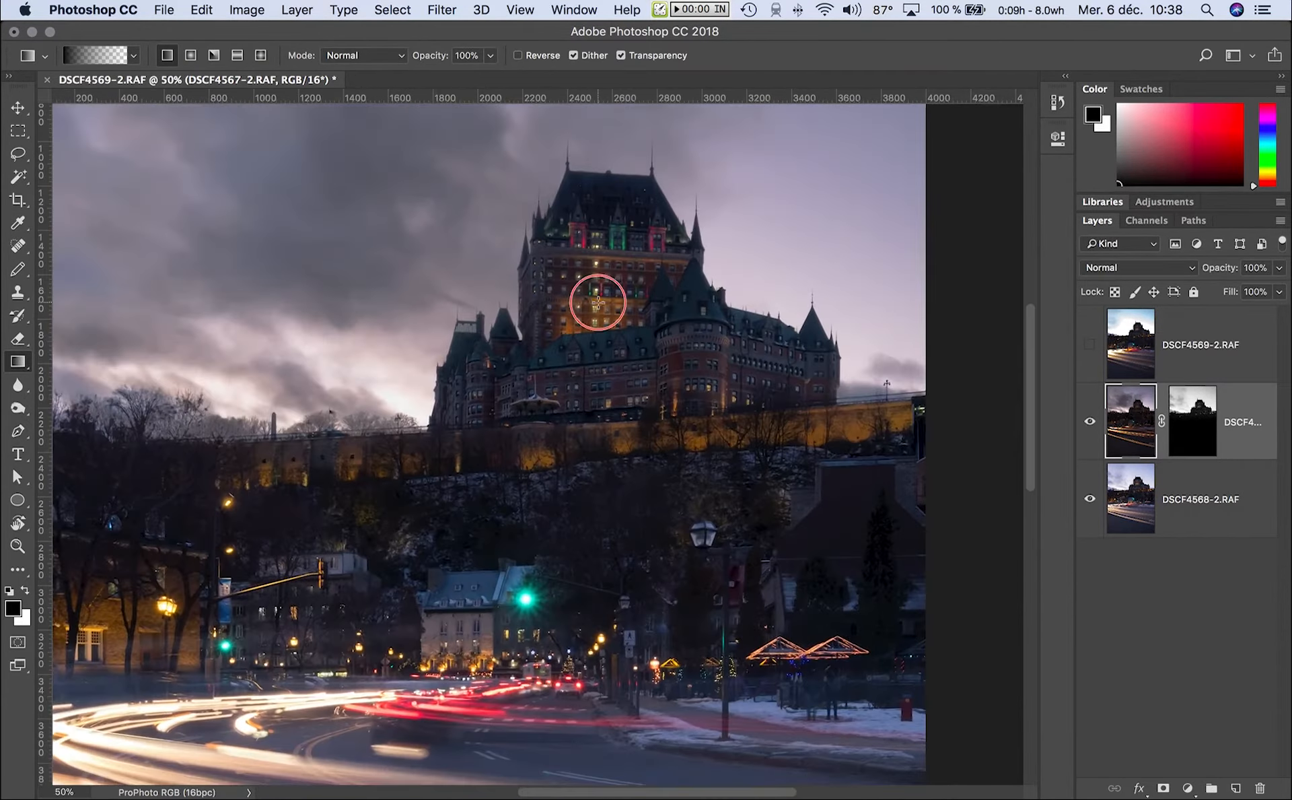
{"action": "scroll", "coordinate": [604, 367], "scroll_direction": "left", "scroll_amount": 3}
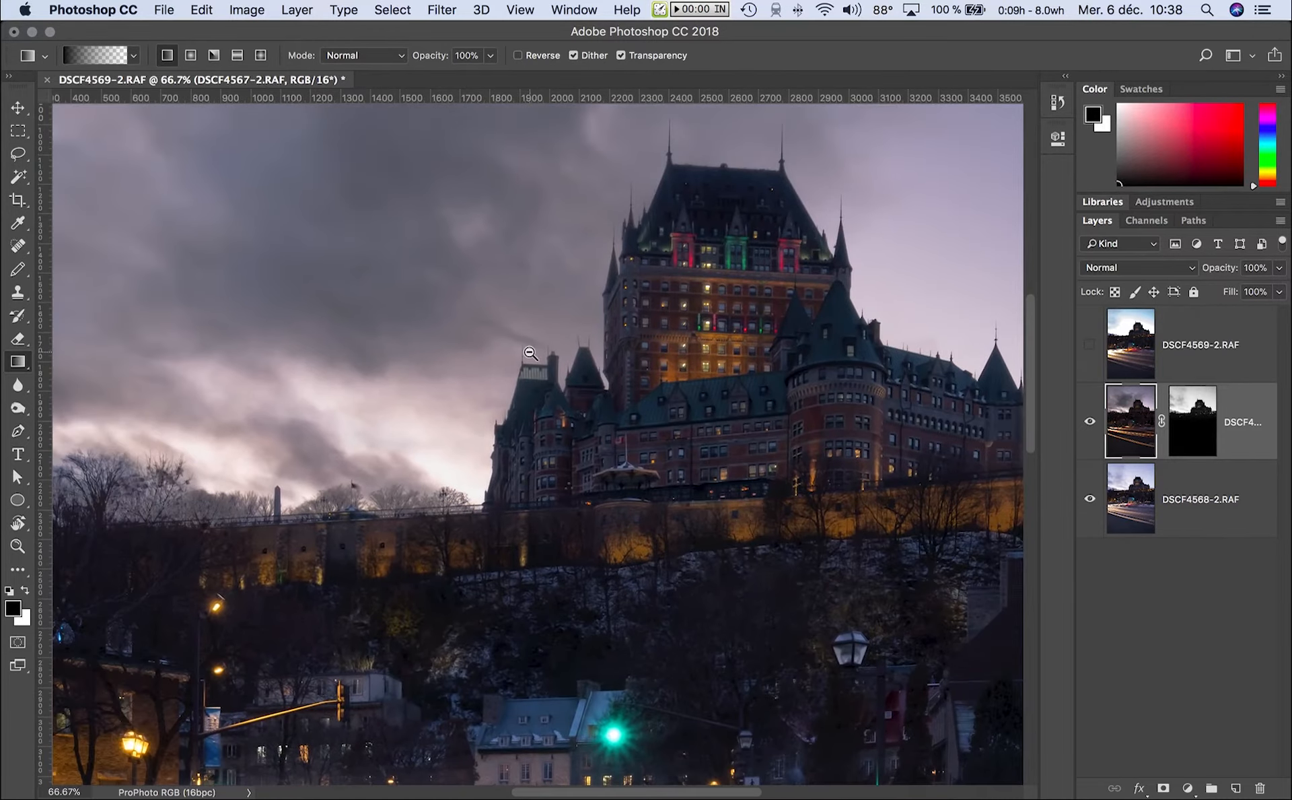
{"action": "left_click", "coordinate": [531, 353], "text": "alt+super"}
{"action": "key", "text": "v"}
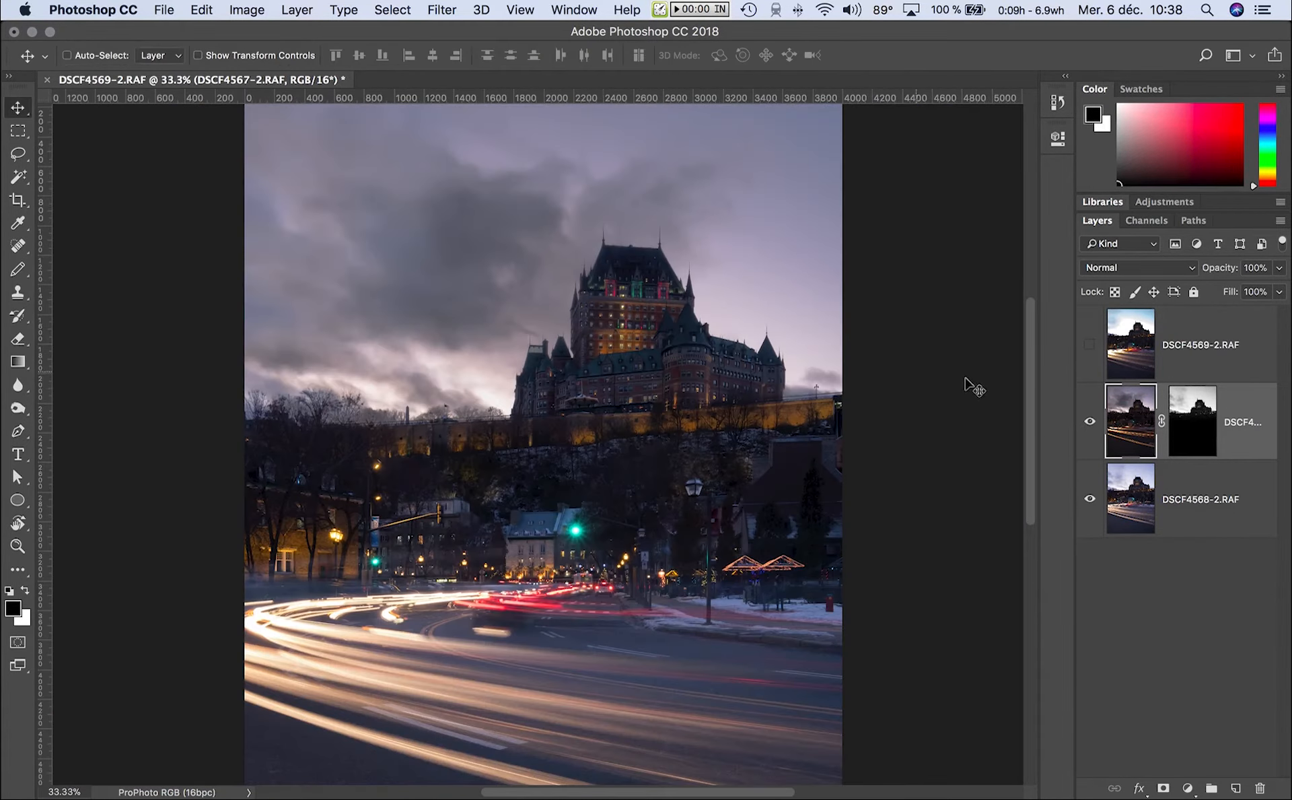
{"action": "left_click", "coordinate": [1197, 423], "text": "alt"}
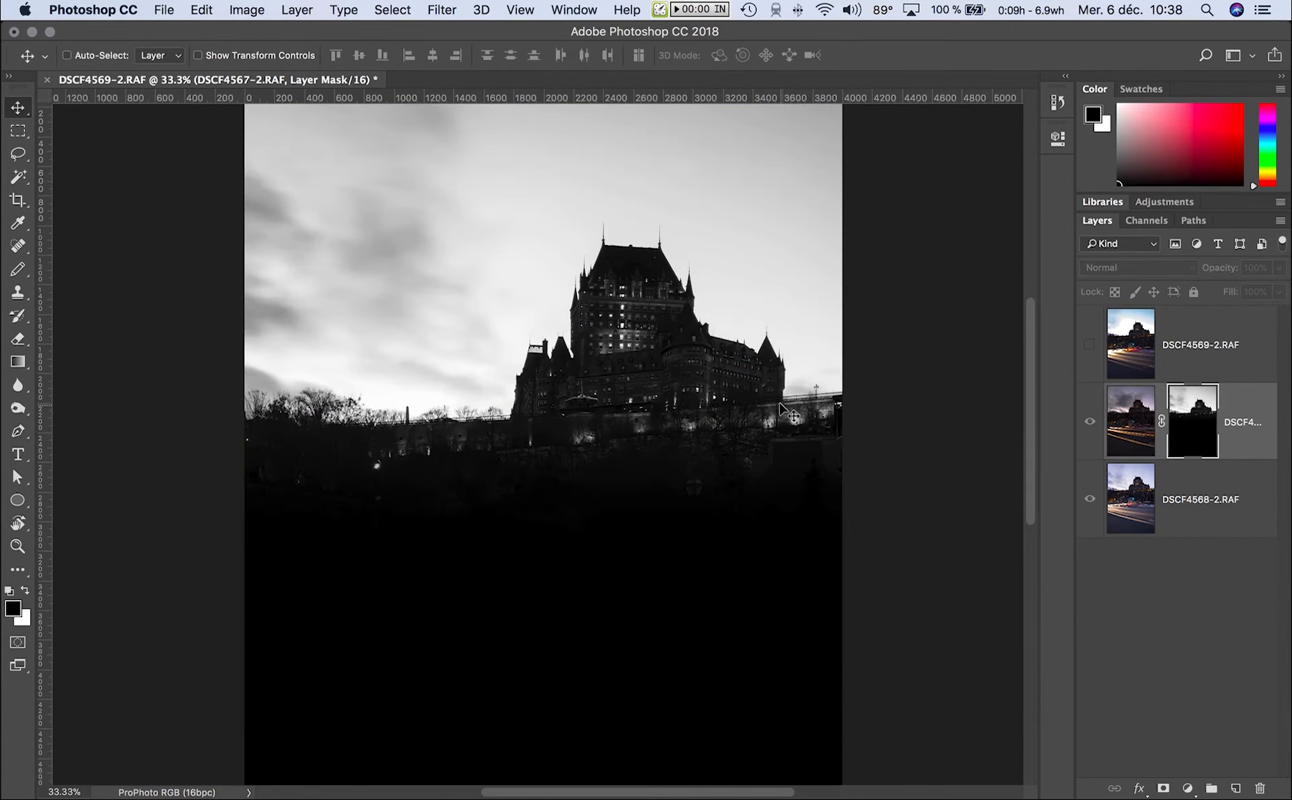
{"action": "left_click", "coordinate": [1144, 419]}
{"action": "left_click", "coordinate": [1203, 422]}
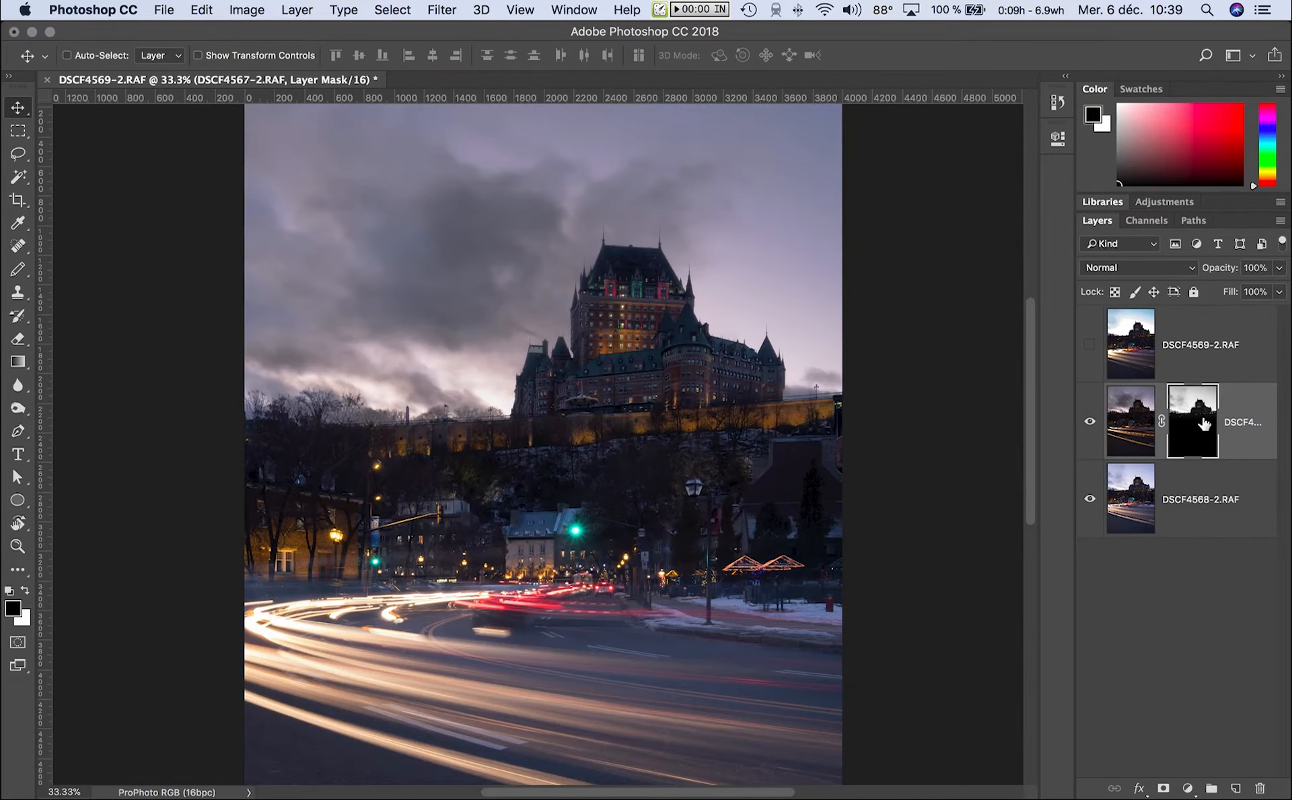
Paint black across the area below the castle on the DSCF4567-2 mask with a soft 1040 px brush
{"action": "left_click", "coordinate": [1203, 422], "text": "alt"}
{"action": "key", "text": "b"}
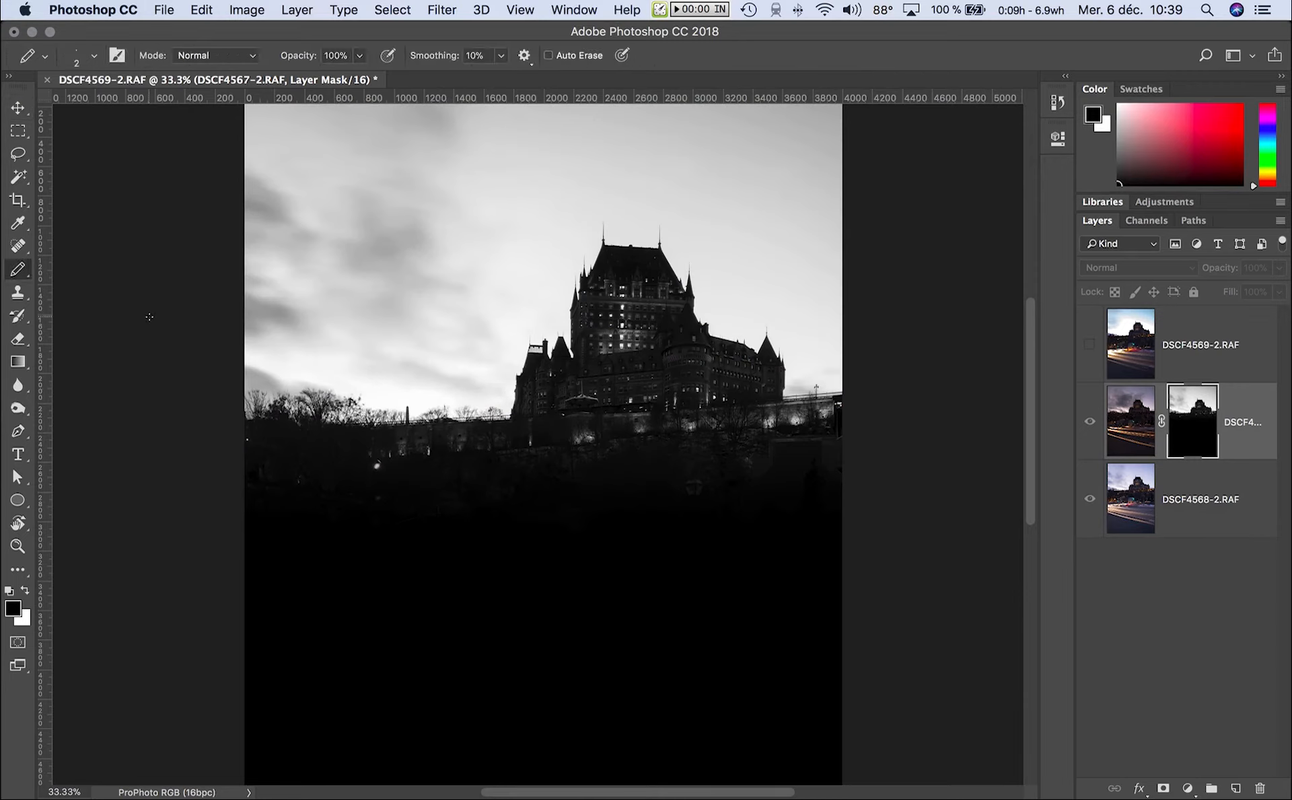
{"action": "left_click", "coordinate": [15, 280]}
{"action": "left_click", "coordinate": [81, 262]}
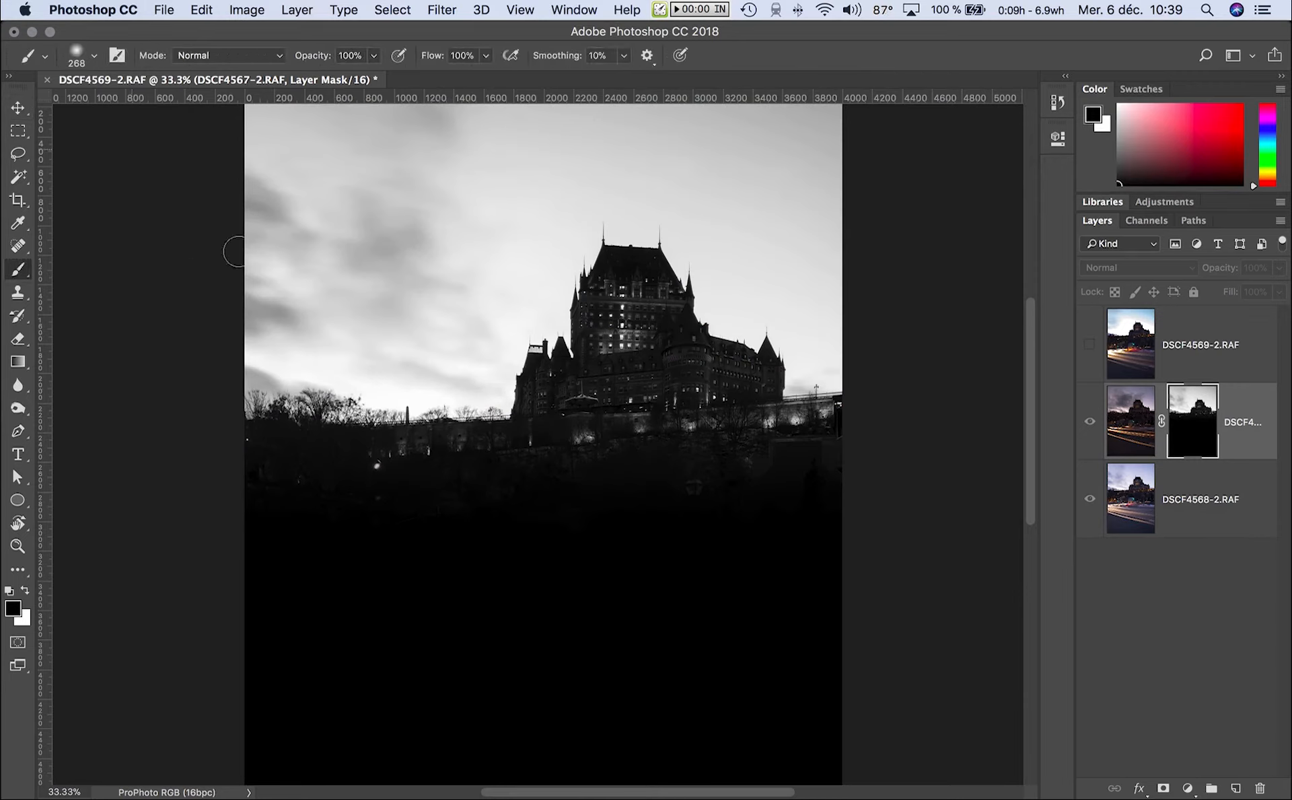
{"action": "left_click", "coordinate": [70, 54]}
{"action": "left_click_drag", "start_coordinate": [189, 111], "coordinate": [205, 112]}
{"action": "mouse_move", "coordinate": [819, 533]}
{"action": "left_mouse_down"}
{"action": "mouse_move", "coordinate": [630, 543]}
{"action": "mouse_move", "coordinate": [801, 534]}
{"action": "mouse_move", "coordinate": [738, 513]}
{"action": "mouse_move", "coordinate": [533, 557]}
{"action": "mouse_move", "coordinate": [202, 554]}
{"action": "mouse_move", "coordinate": [891, 536]}
{"action": "mouse_move", "coordinate": [263, 542]}
{"action": "left_mouse_up"}
{"action": "left_click", "coordinate": [1109, 420]}
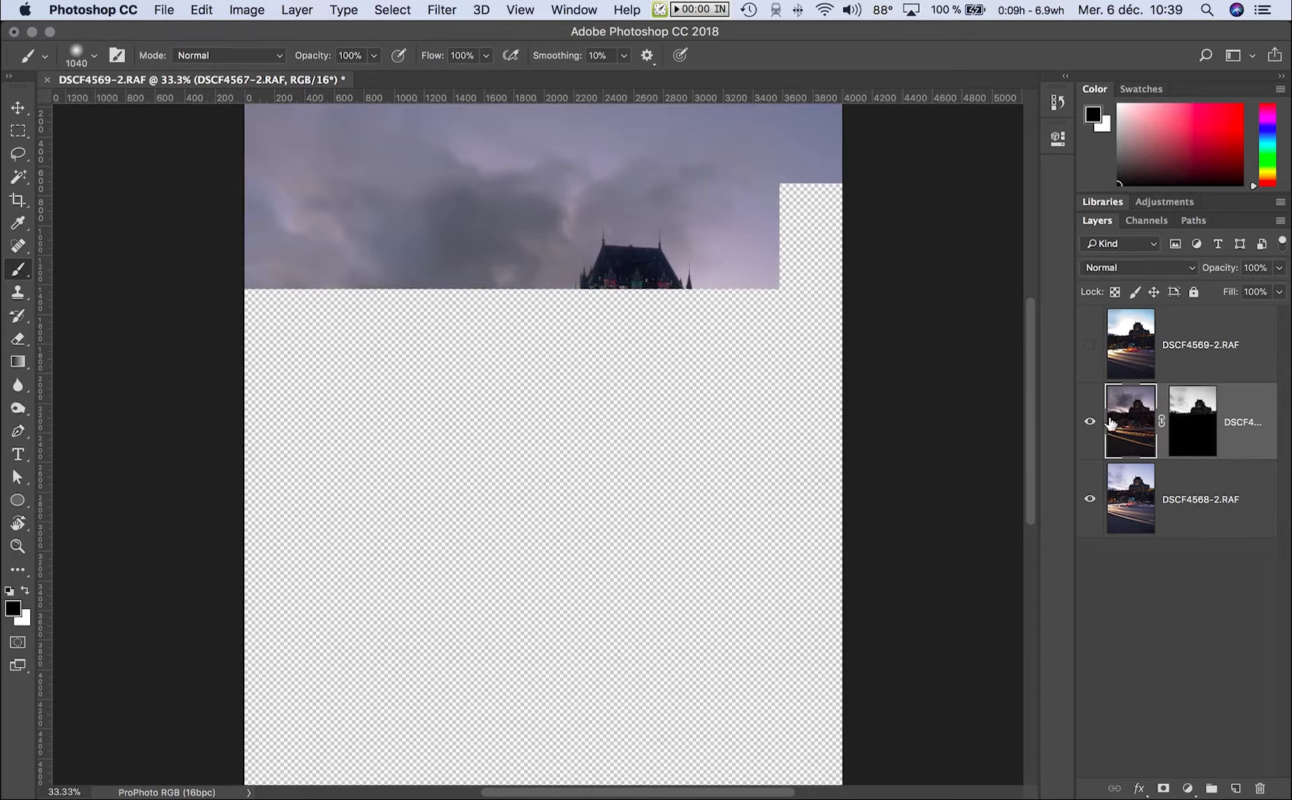
Paint black over the trees and wall beside the castle on the DSCF4567-2 mask, working at 100% magnification
{"action": "left_click", "coordinate": [221, 401], "text": "super"}
{"action": "left_click", "coordinate": [328, 417], "text": "super"}
{"action": "left_click", "coordinate": [332, 418], "text": "super"}
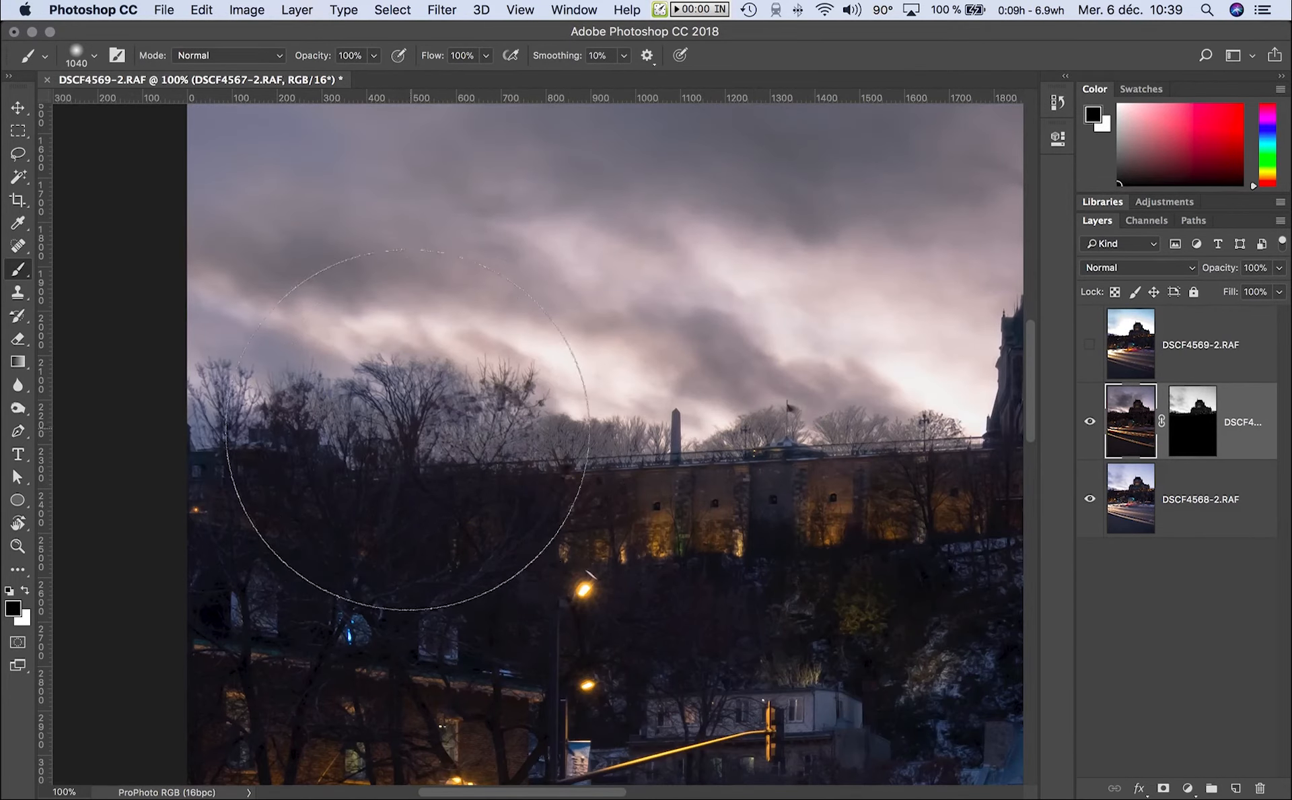
{"action": "left_click", "coordinate": [1193, 421]}
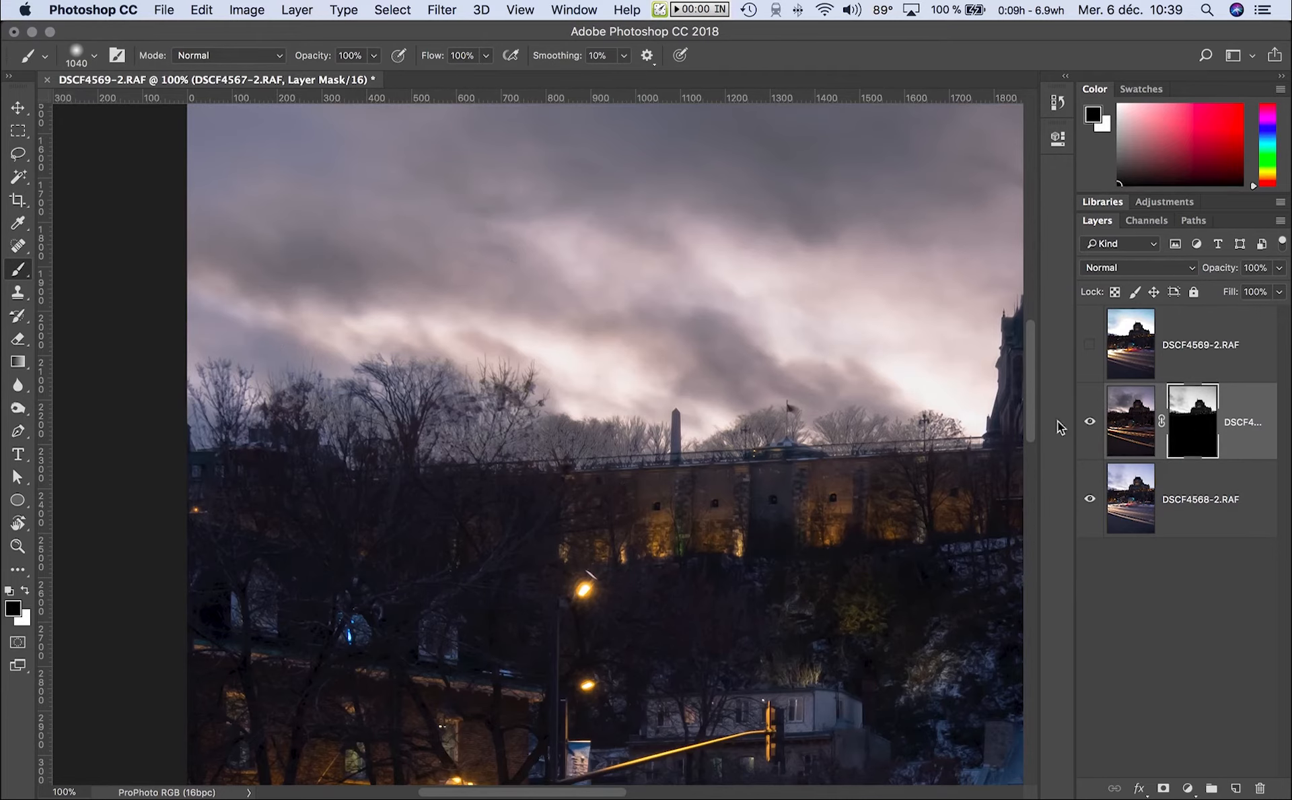
{"action": "left_click", "coordinate": [1180, 422], "text": "alt"}
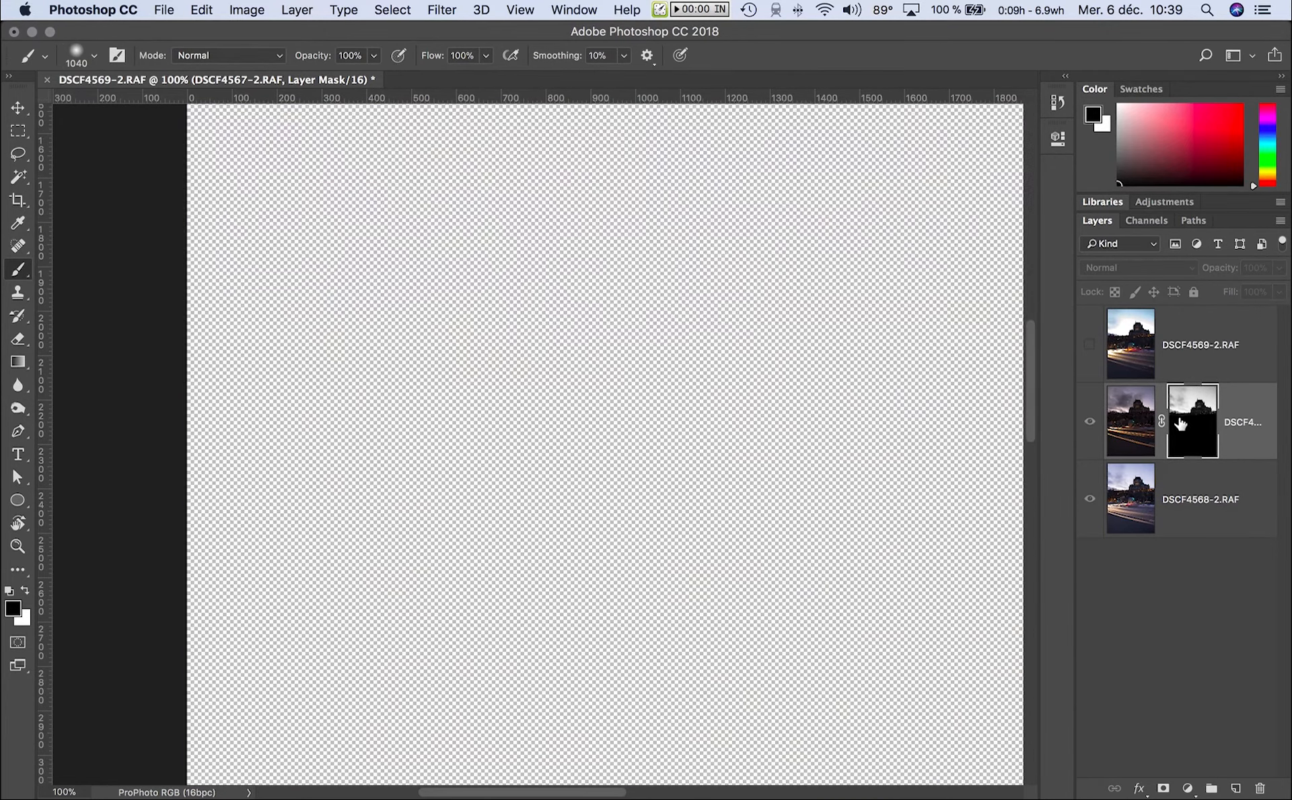
{"action": "mouse_move", "coordinate": [299, 518]}
{"action": "left_mouse_down"}
{"action": "mouse_move", "coordinate": [447, 554]}
{"action": "mouse_move", "coordinate": [239, 496]}
{"action": "mouse_move", "coordinate": [222, 510]}
{"action": "mouse_move", "coordinate": [367, 574]}
{"action": "mouse_move", "coordinate": [543, 591]}
{"action": "mouse_move", "coordinate": [427, 545]}
{"action": "mouse_move", "coordinate": [462, 536]}
{"action": "mouse_move", "coordinate": [612, 580]}
{"action": "mouse_move", "coordinate": [761, 583]}
{"action": "mouse_move", "coordinate": [866, 612]}
{"action": "left_mouse_up"}
{"action": "left_click", "coordinate": [1126, 436]}
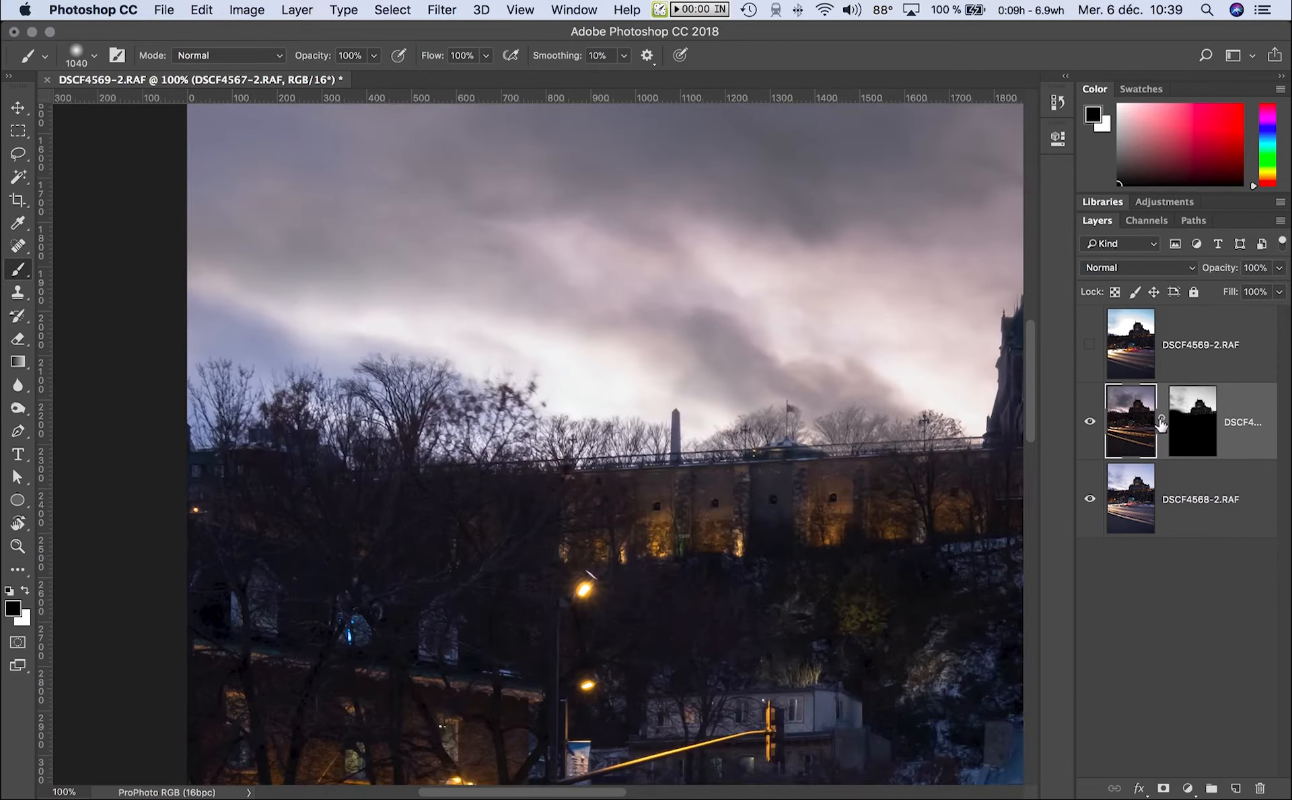
{"action": "left_click", "coordinate": [1189, 434], "text": "alt"}
{"action": "mouse_move", "coordinate": [282, 492]}
{"action": "left_mouse_down"}
{"action": "mouse_move", "coordinate": [493, 551]}
{"action": "mouse_move", "coordinate": [658, 617]}
{"action": "mouse_move", "coordinate": [650, 589]}
{"action": "mouse_move", "coordinate": [739, 585]}
{"action": "mouse_move", "coordinate": [393, 603]}
{"action": "left_mouse_up"}
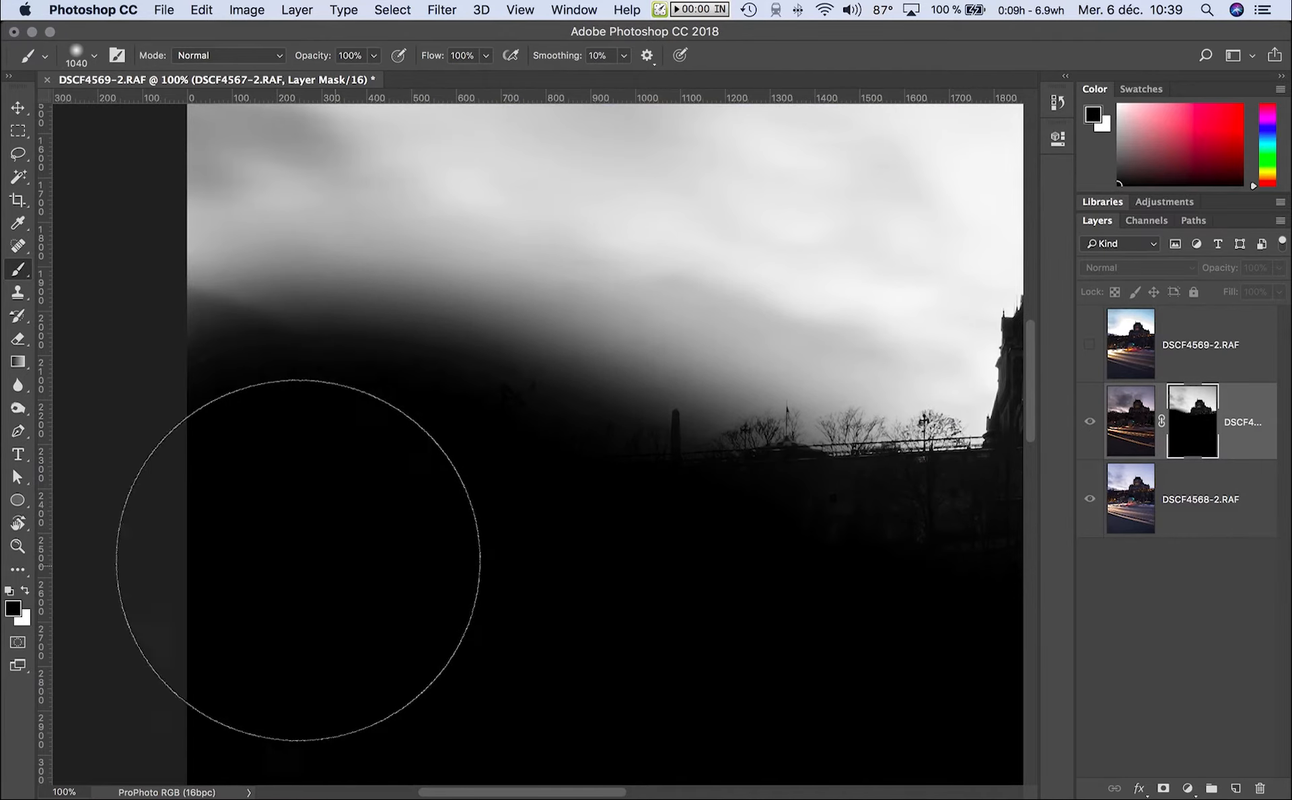
{"action": "left_click", "coordinate": [1121, 441]}
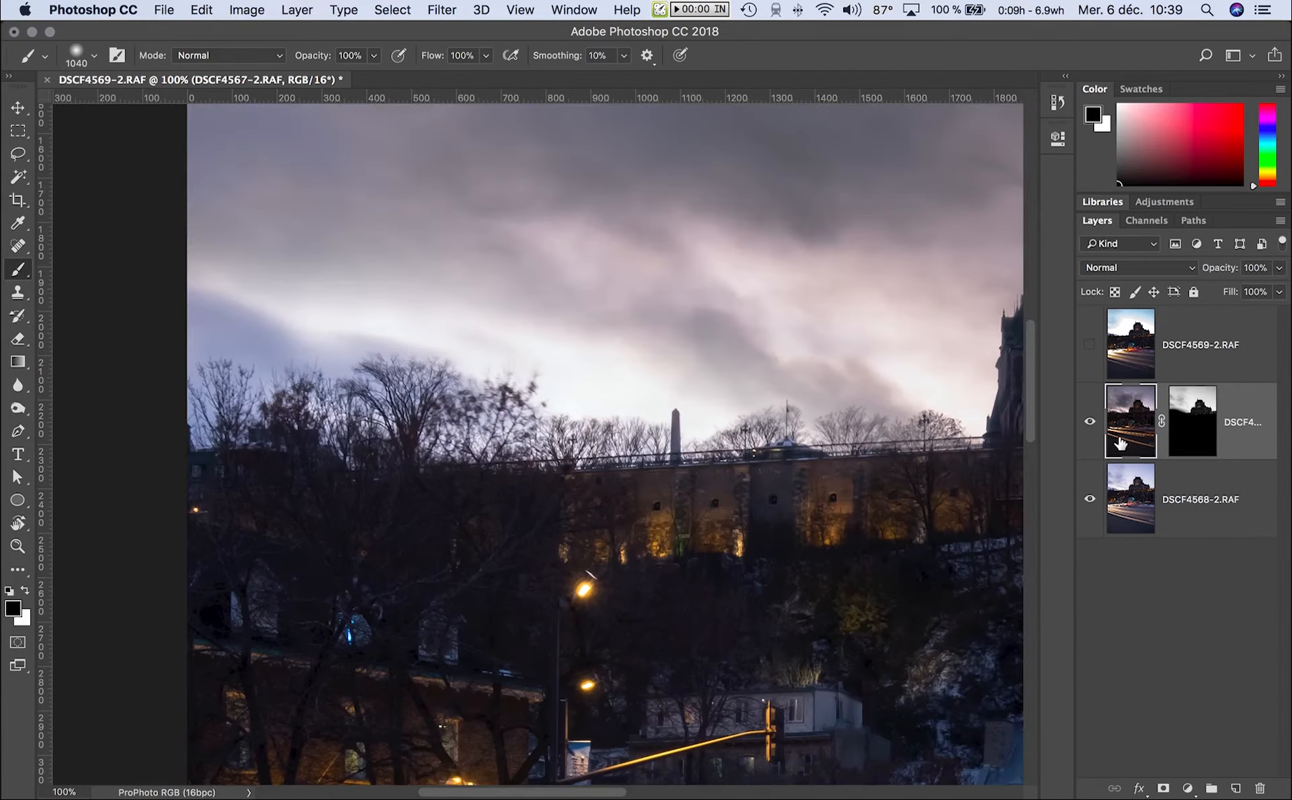
Toggle the masked DSCF4567-2 layer against the base exposure and examine the sky, tree line and castle edges
{"action": "left_click", "coordinate": [390, 409], "text": "alt"}
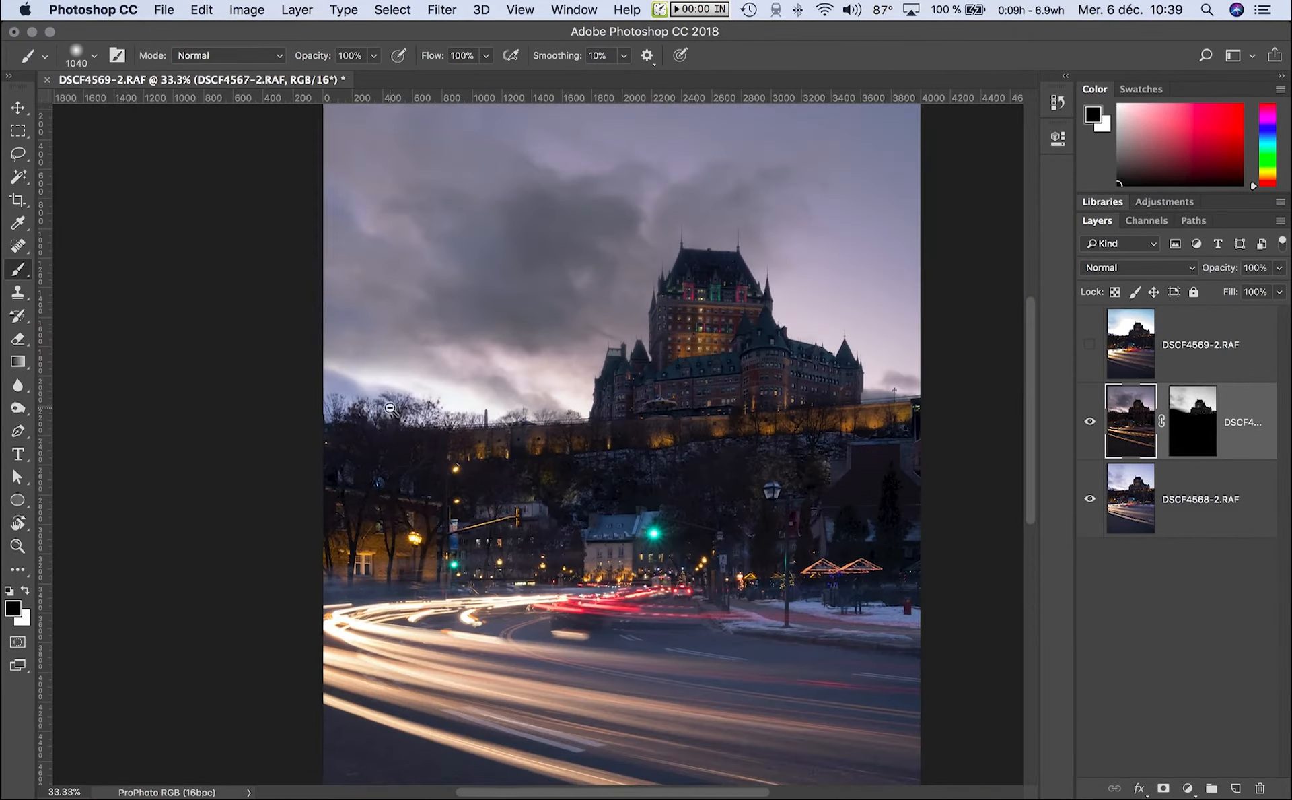
{"action": "left_click", "coordinate": [390, 409], "text": "alt"}
{"action": "left_click", "coordinate": [567, 355], "text": "alt"}
{"action": "left_click", "coordinate": [567, 354]}
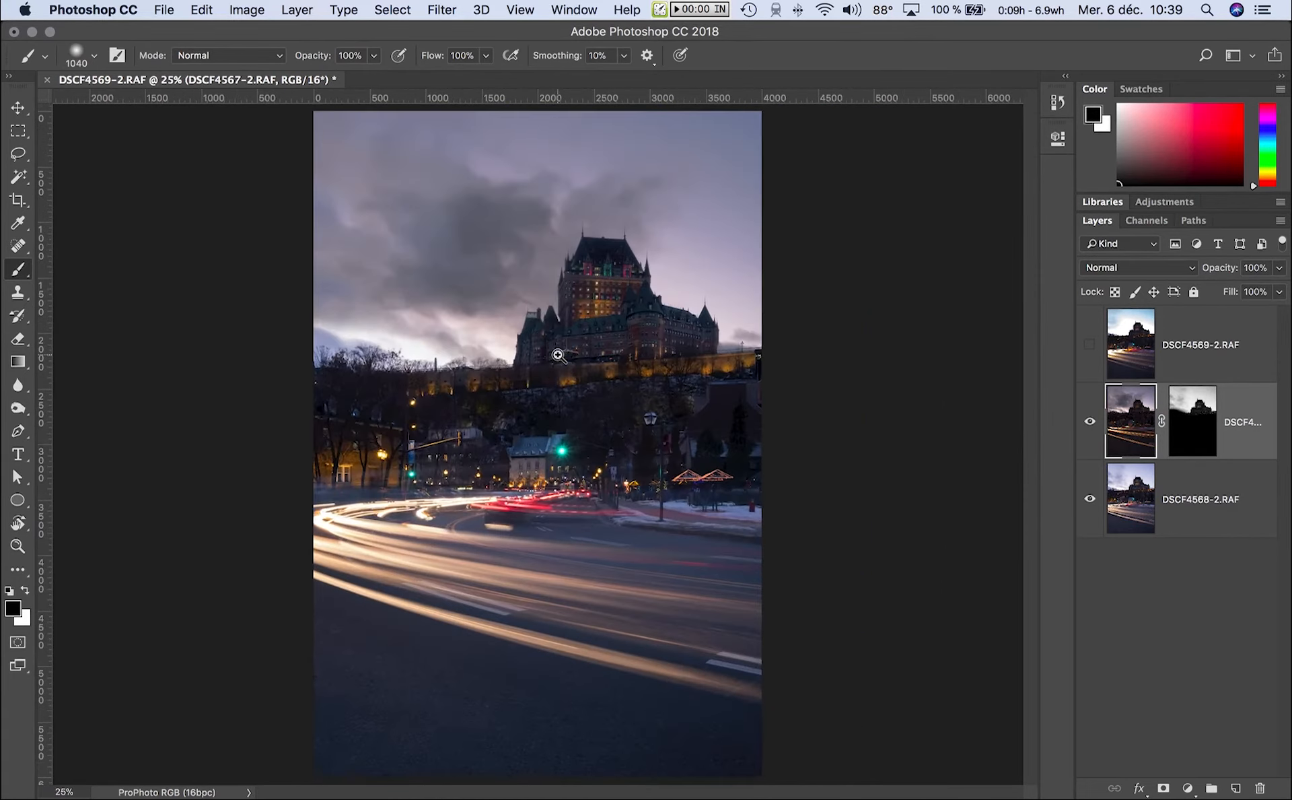
{"action": "left_click", "coordinate": [568, 355]}
{"action": "left_click", "coordinate": [576, 355], "text": "alt"}
{"action": "left_click", "coordinate": [1090, 421]}
{"action": "left_click", "coordinate": [1090, 421]}
{"action": "left_click", "coordinate": [1089, 422]}
{"action": "left_click", "coordinate": [1090, 424]}
{"action": "left_click", "coordinate": [1090, 424]}
{"action": "left_click", "coordinate": [535, 281]}
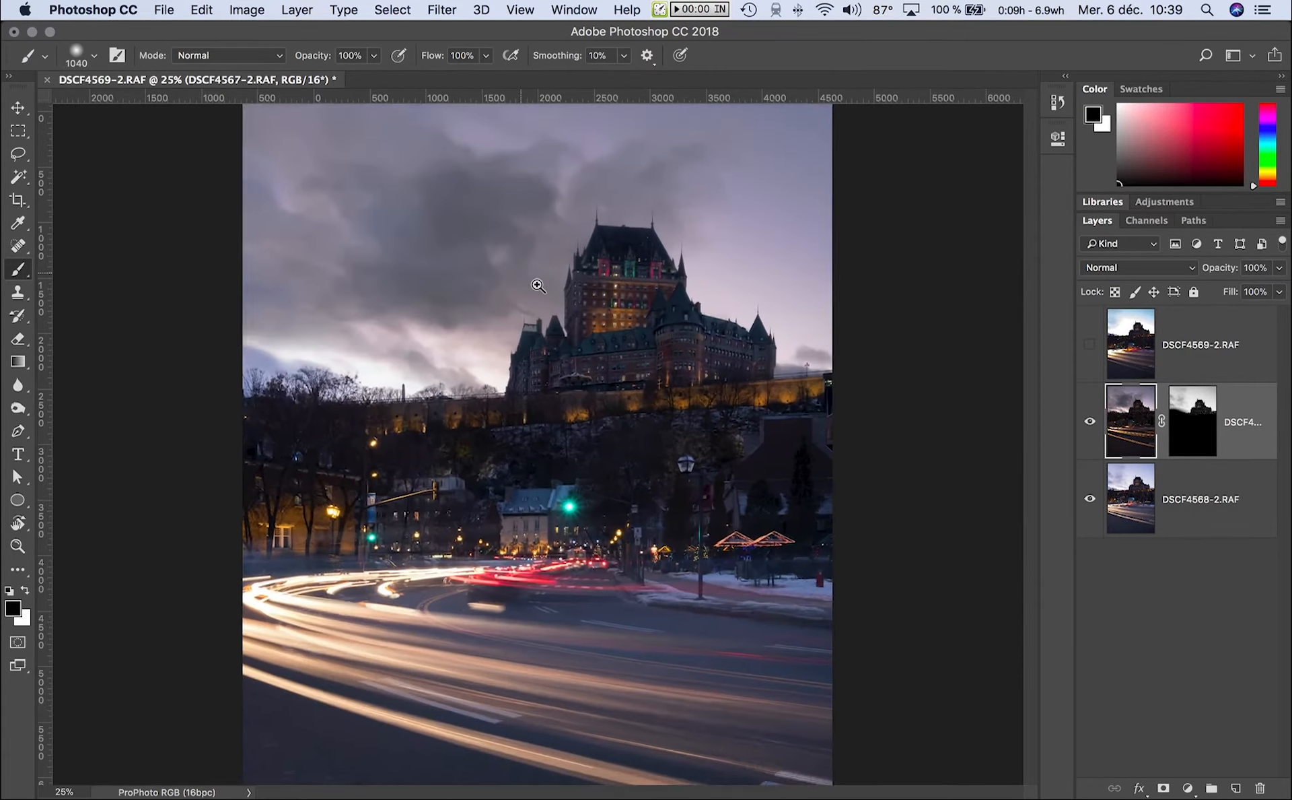
{"action": "left_click", "coordinate": [536, 284]}
{"action": "left_click", "coordinate": [536, 284]}
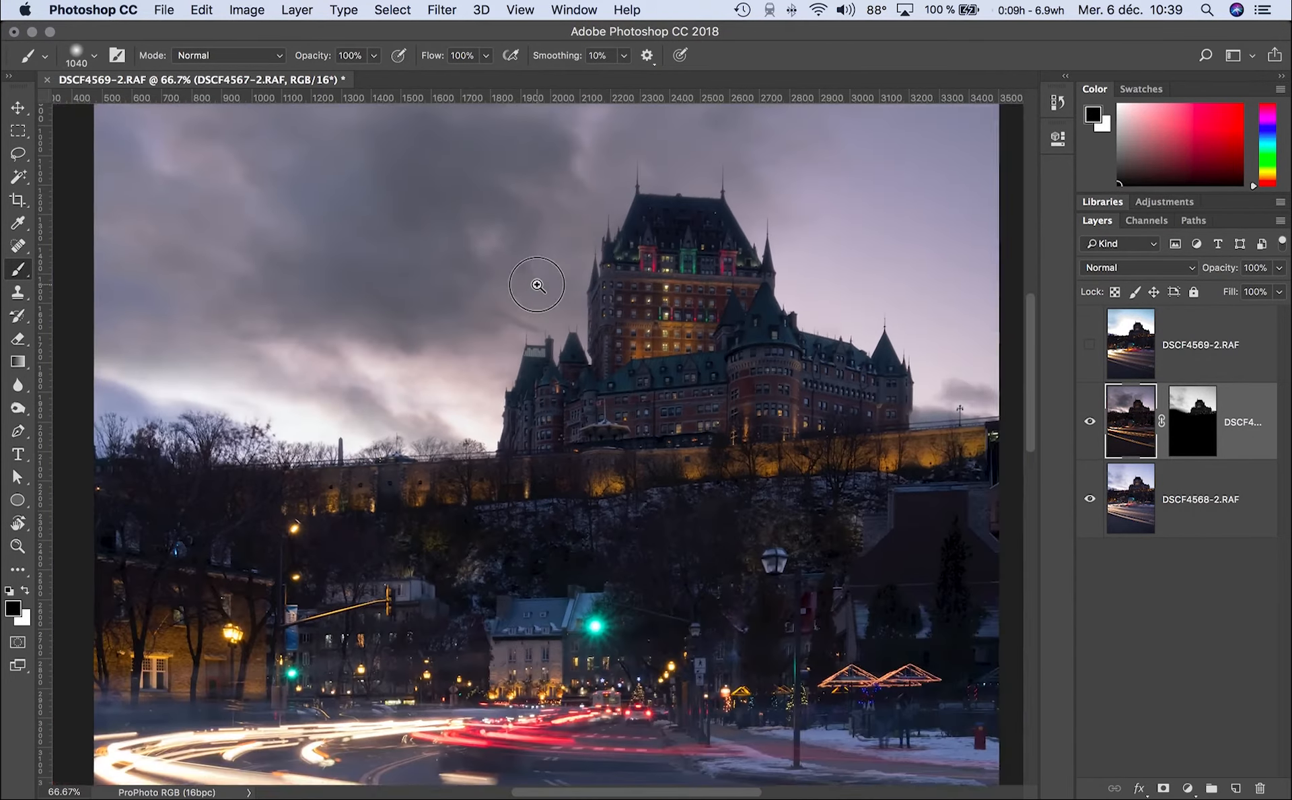
{"action": "left_click", "coordinate": [536, 284], "text": "alt"}
{"action": "left_click", "coordinate": [536, 284], "text": "alt"}
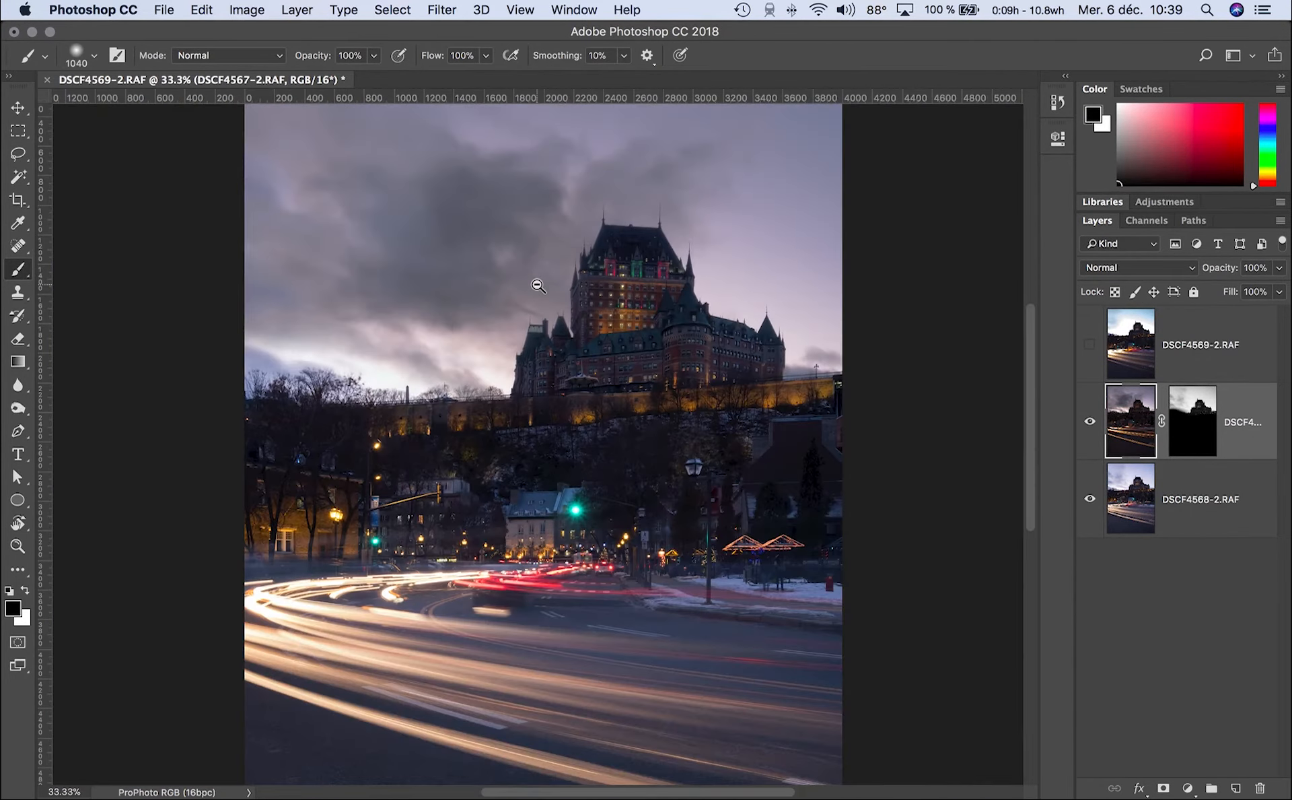
{"action": "left_click", "coordinate": [537, 283], "text": "alt"}
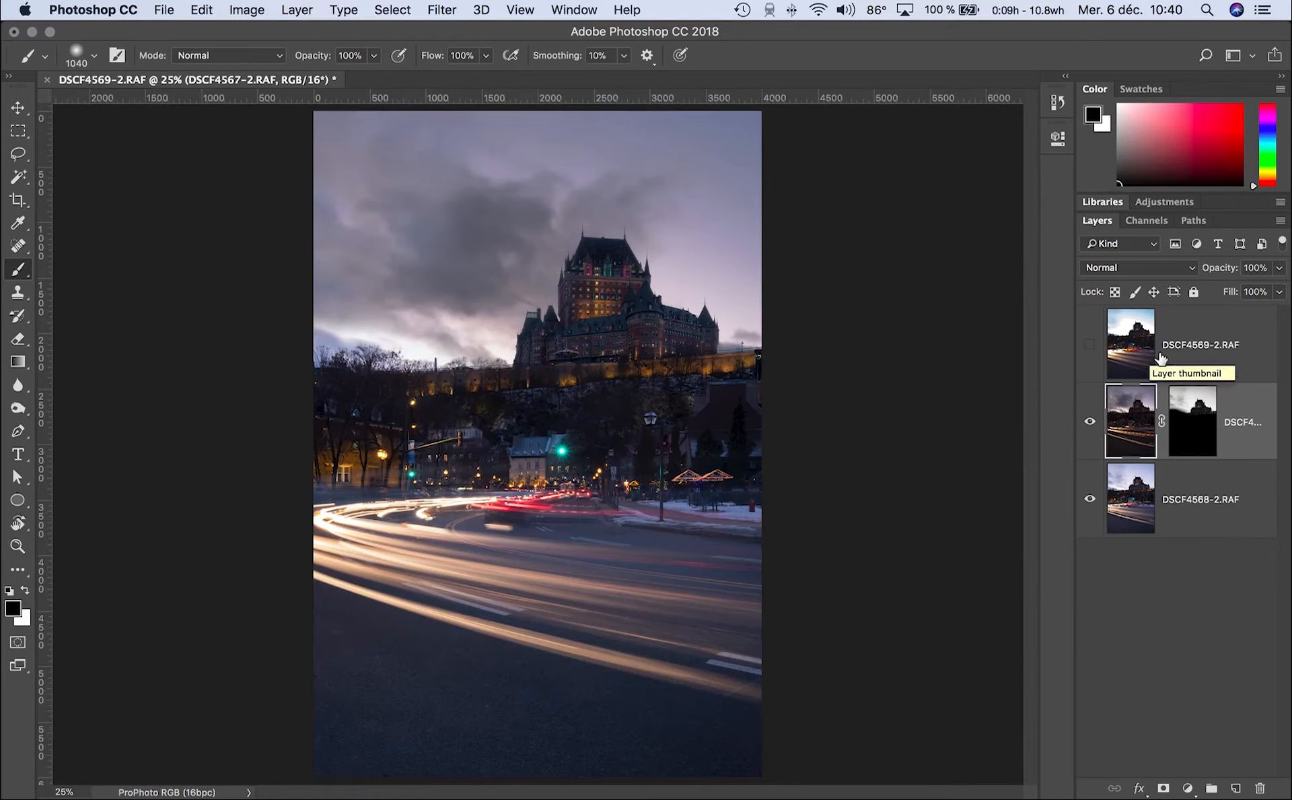
Show the DSCF4569-2 layer and set its blending mode to Lighten
{"action": "left_click", "coordinate": [1135, 345]}
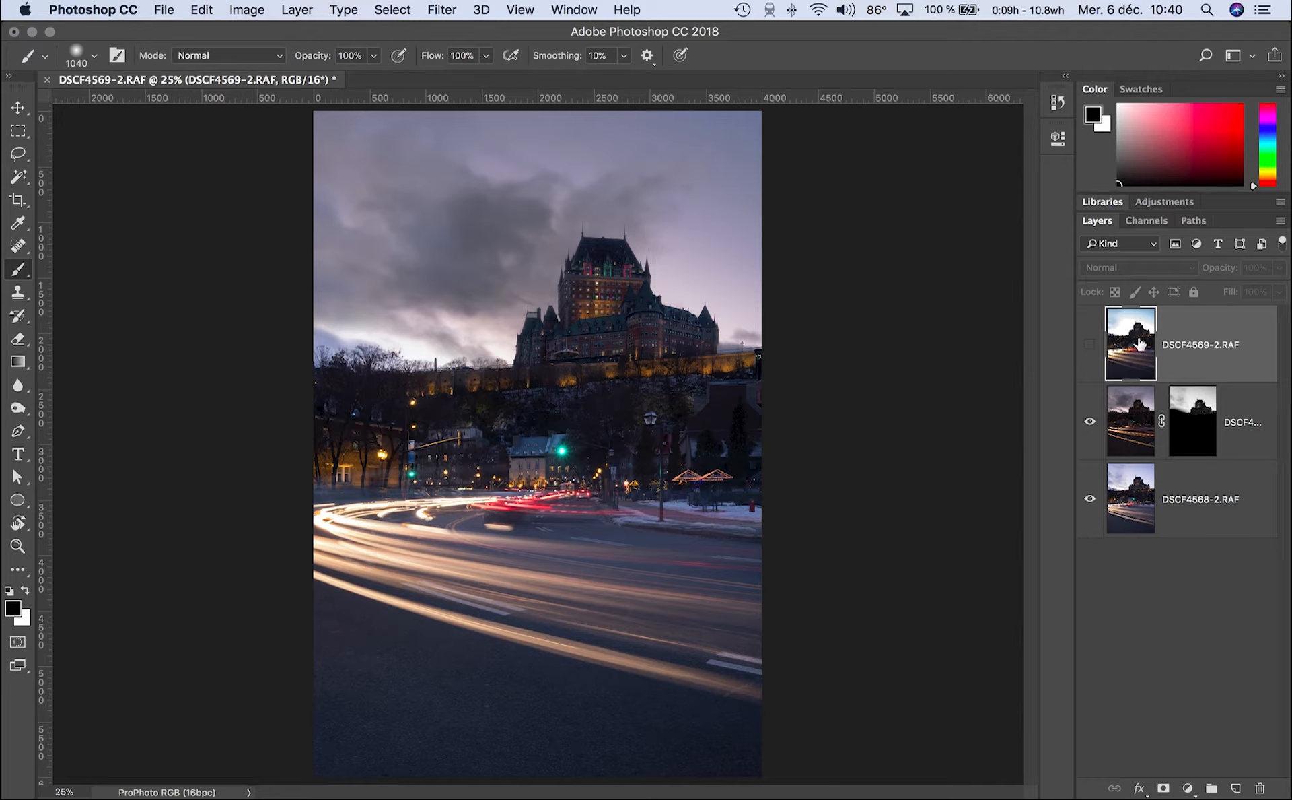
{"action": "left_click", "coordinate": [1091, 345]}
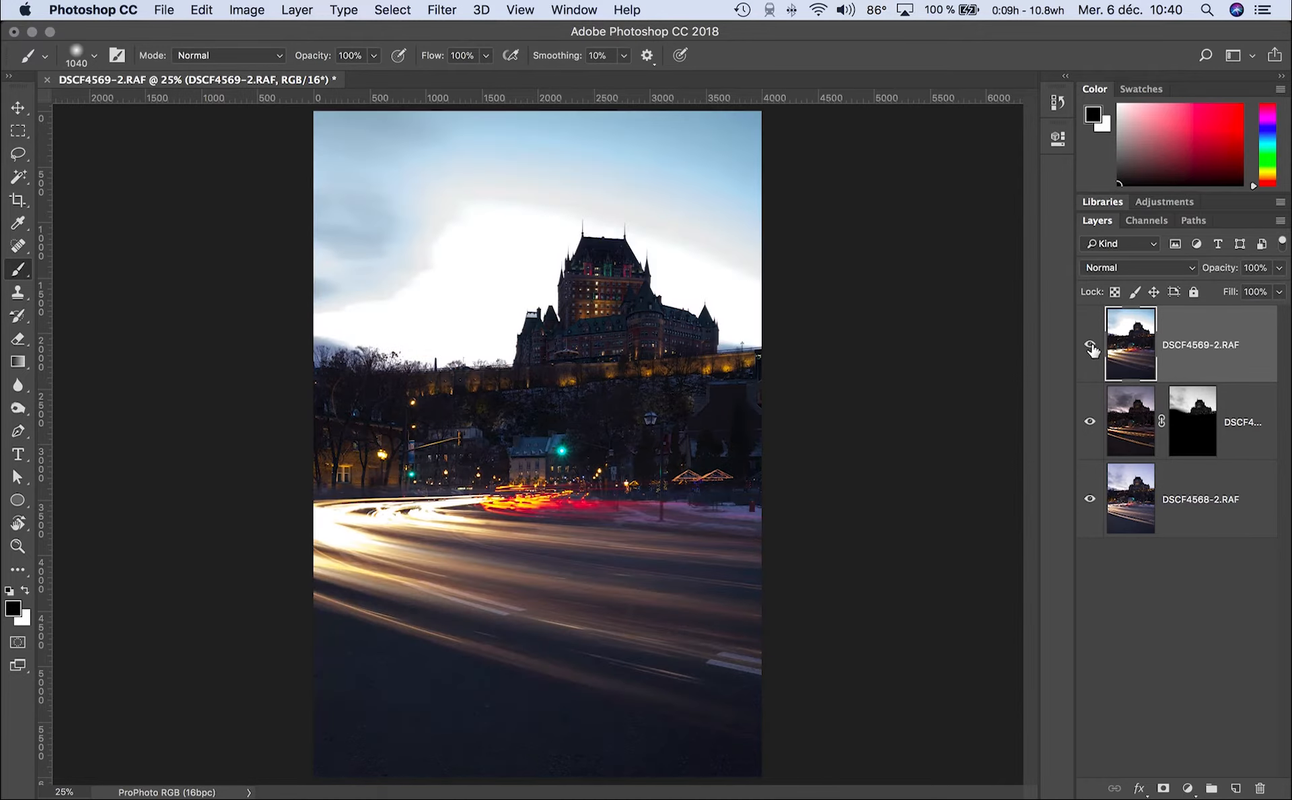
{"action": "left_click", "coordinate": [1103, 266]}
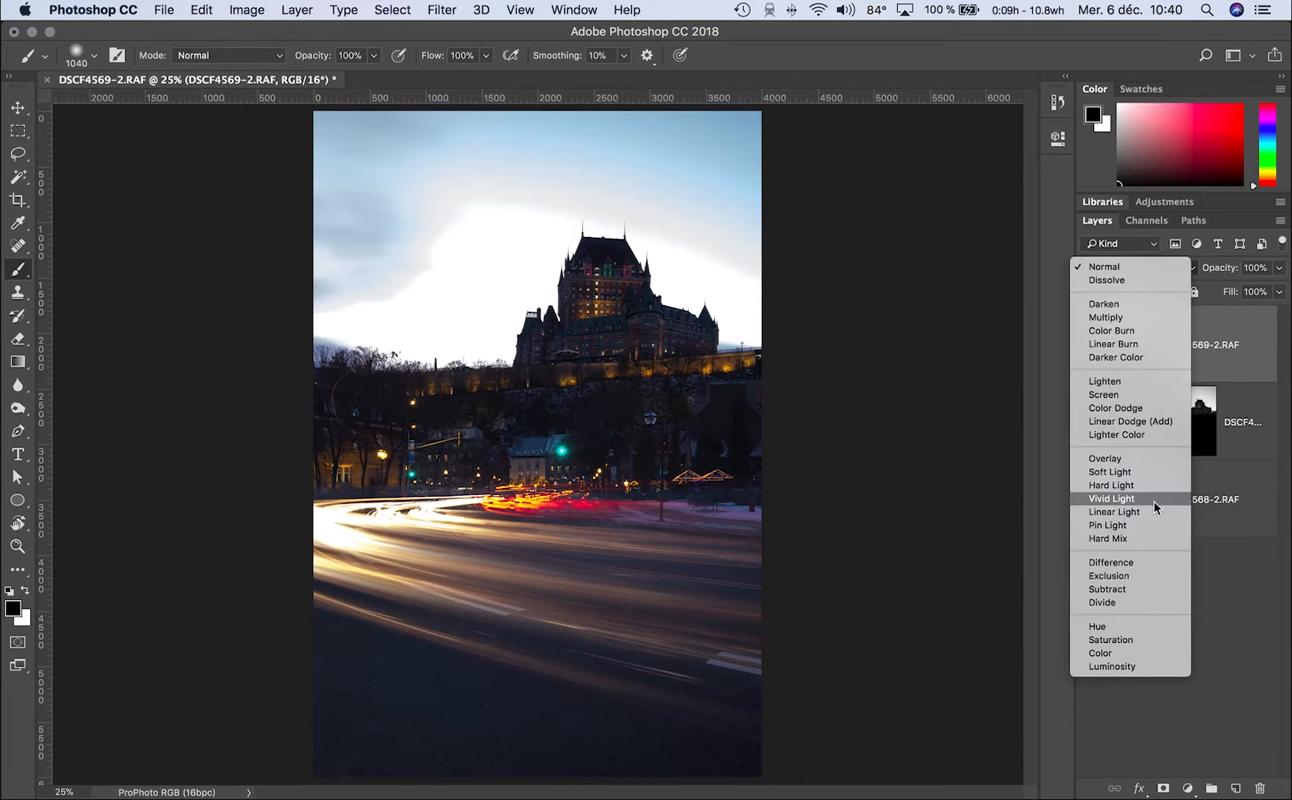
{"action": "left_click", "coordinate": [1164, 381]}
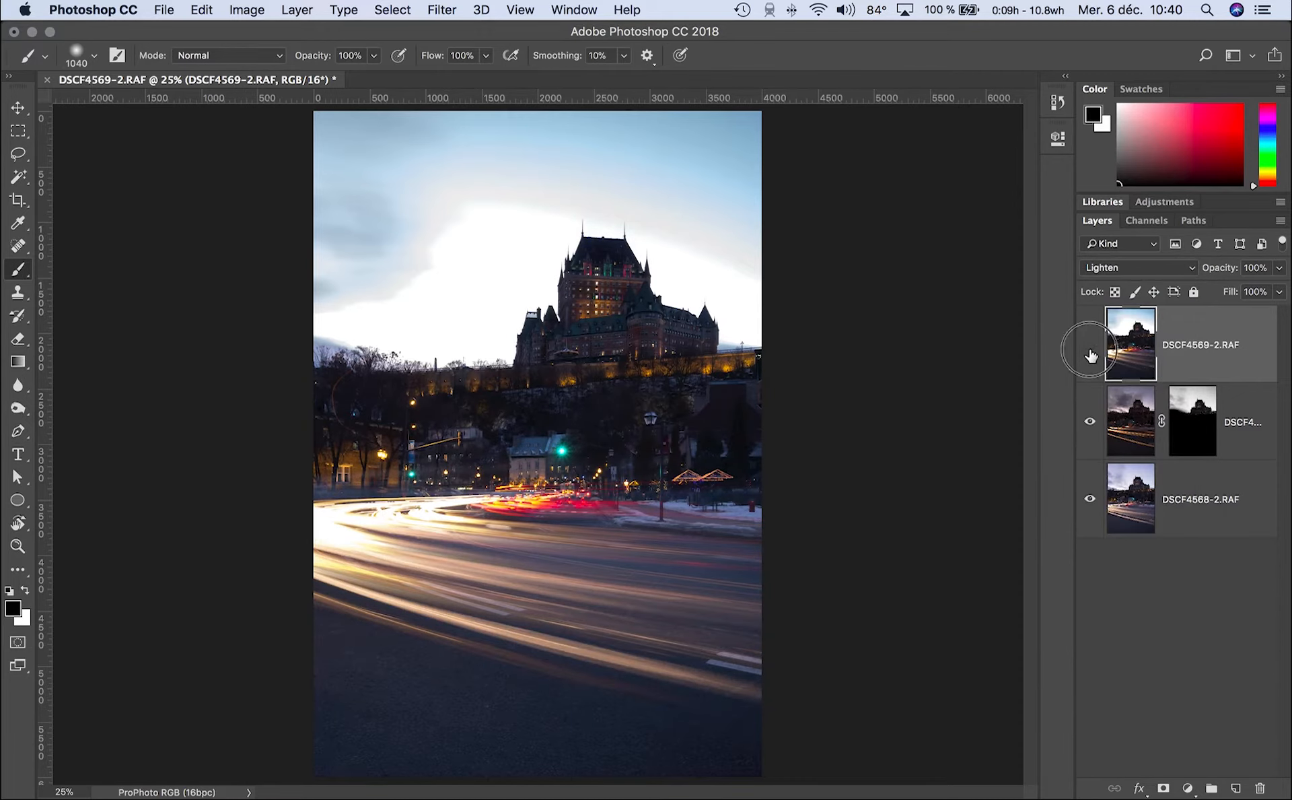
Toggle the DSCF4569-2 layer repeatedly to compare the light trails with and without it
{"action": "left_click", "coordinate": [1090, 349]}
{"action": "left_click", "coordinate": [1090, 349]}
{"action": "left_click", "coordinate": [1090, 349]}
{"action": "left_click", "coordinate": [1090, 348]}
{"action": "left_click", "coordinate": [1090, 349]}
{"action": "left_click", "coordinate": [1090, 350]}
{"action": "left_click", "coordinate": [1090, 350]}
{"action": "left_click", "coordinate": [1090, 350]}
{"action": "left_click", "coordinate": [1090, 350]}
{"action": "left_click", "coordinate": [1090, 350]}
{"action": "left_click", "coordinate": [1090, 350]}
{"action": "left_click", "coordinate": [1090, 350]}
{"action": "left_click", "coordinate": [1091, 355]}
{"action": "left_click", "coordinate": [1090, 350]}
{"action": "left_click", "coordinate": [1091, 351]}
{"action": "left_click", "coordinate": [1090, 351]}
{"action": "left_click", "coordinate": [1091, 351]}
{"action": "left_click", "coordinate": [1089, 351]}
{"action": "left_click", "coordinate": [1089, 347]}
{"action": "left_click", "coordinate": [1089, 346]}
Add a mask to DSCF4569-2, hide its sky and castle with a black-to-transparent gradient ending at the road, and compare the result
{"action": "left_click", "coordinate": [1167, 785]}
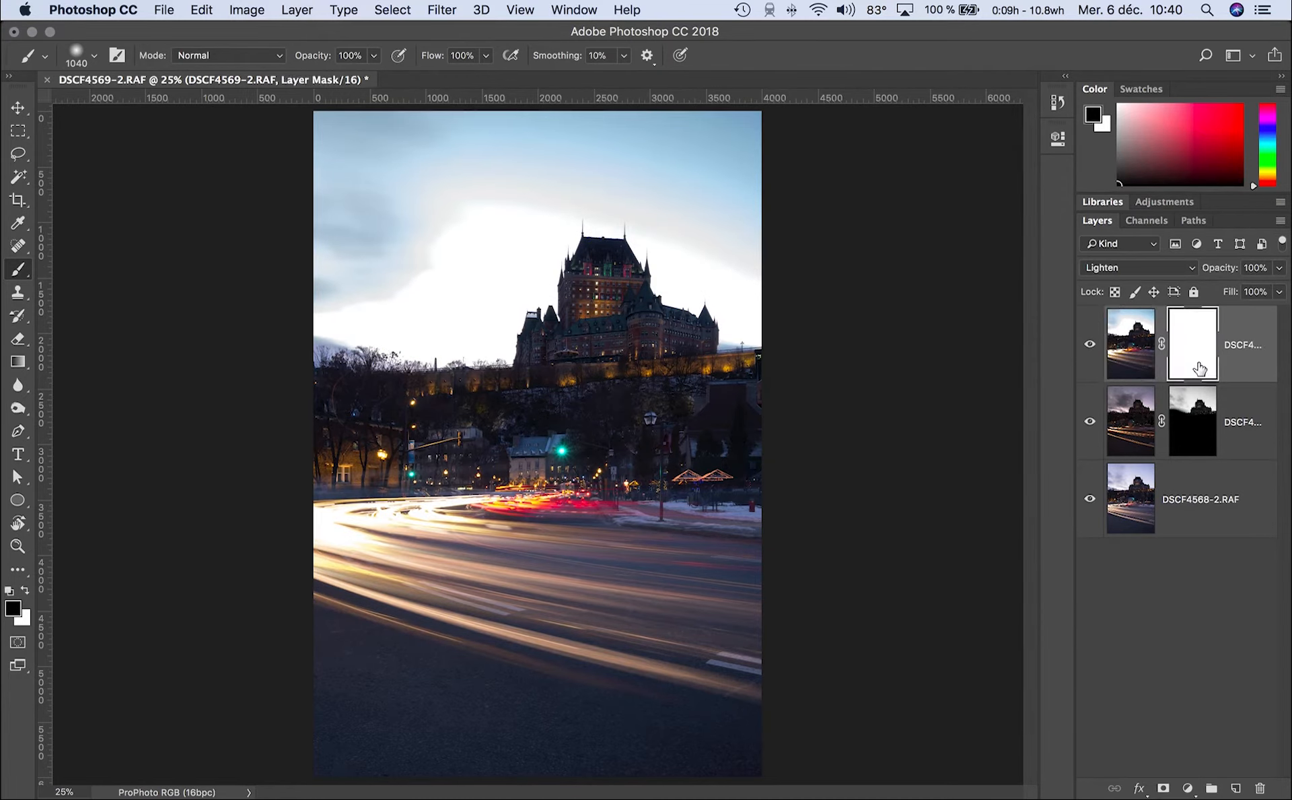
{"action": "key", "text": "g"}
{"action": "left_click_drag", "start_coordinate": [591, 386], "coordinate": [604, 485]}
{"action": "left_click_drag", "start_coordinate": [589, 375], "coordinate": [600, 520]}
{"action": "left_click", "coordinate": [1091, 346]}
{"action": "left_click", "coordinate": [1090, 346]}
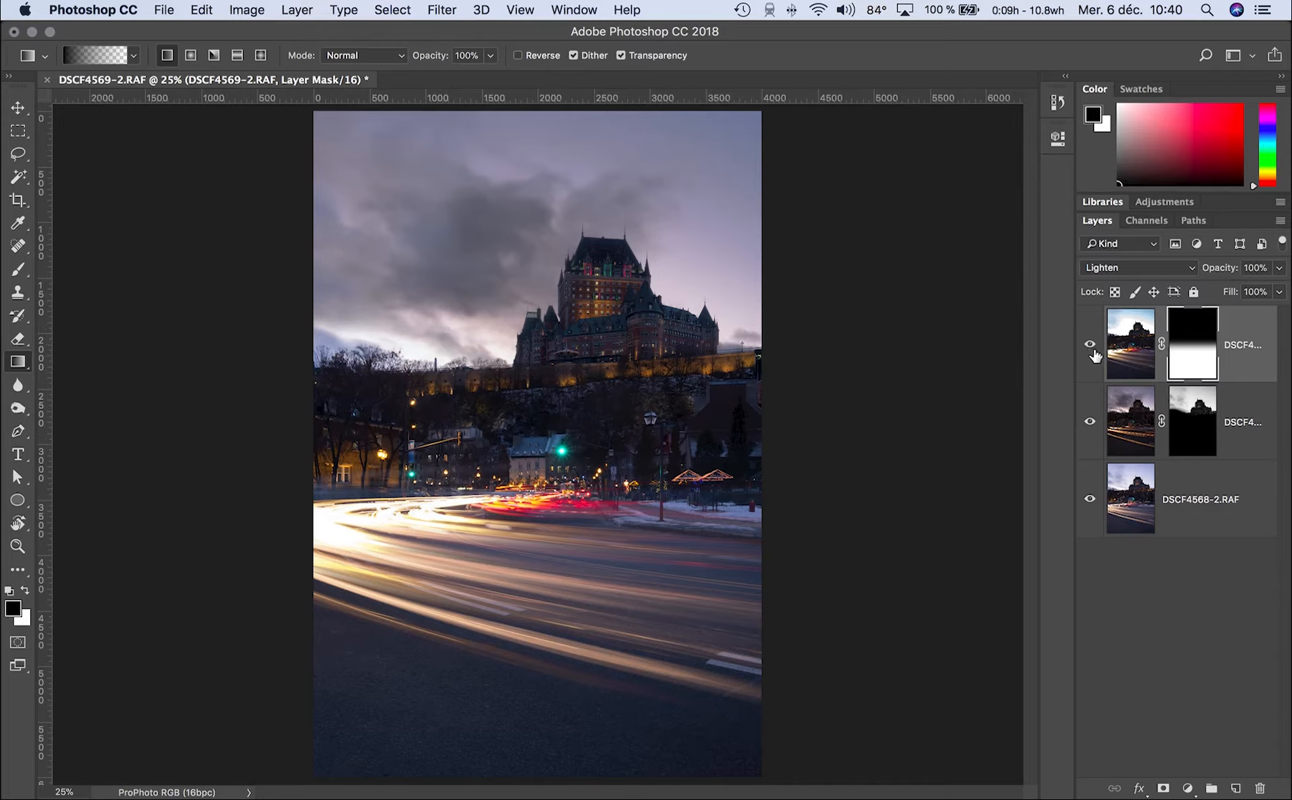
Toggle the gradient-masked DSCF4569-2 layer and examine how it changes the light trails on the road
{"action": "left_click", "coordinate": [1090, 346]}
{"action": "left_click", "coordinate": [1090, 346]}
{"action": "left_click", "coordinate": [1090, 346]}
{"action": "left_click", "coordinate": [1091, 346]}
{"action": "left_click", "coordinate": [1091, 346]}
{"action": "left_click", "coordinate": [1090, 346]}
{"action": "left_click", "coordinate": [1091, 346]}
{"action": "left_click", "coordinate": [1090, 346]}
Add a Curves adjustment layer above DSCF4569-2 and shape a contrast S-curve with darker shadows and brighter highlights
{"action": "left_click", "coordinate": [1205, 533]}
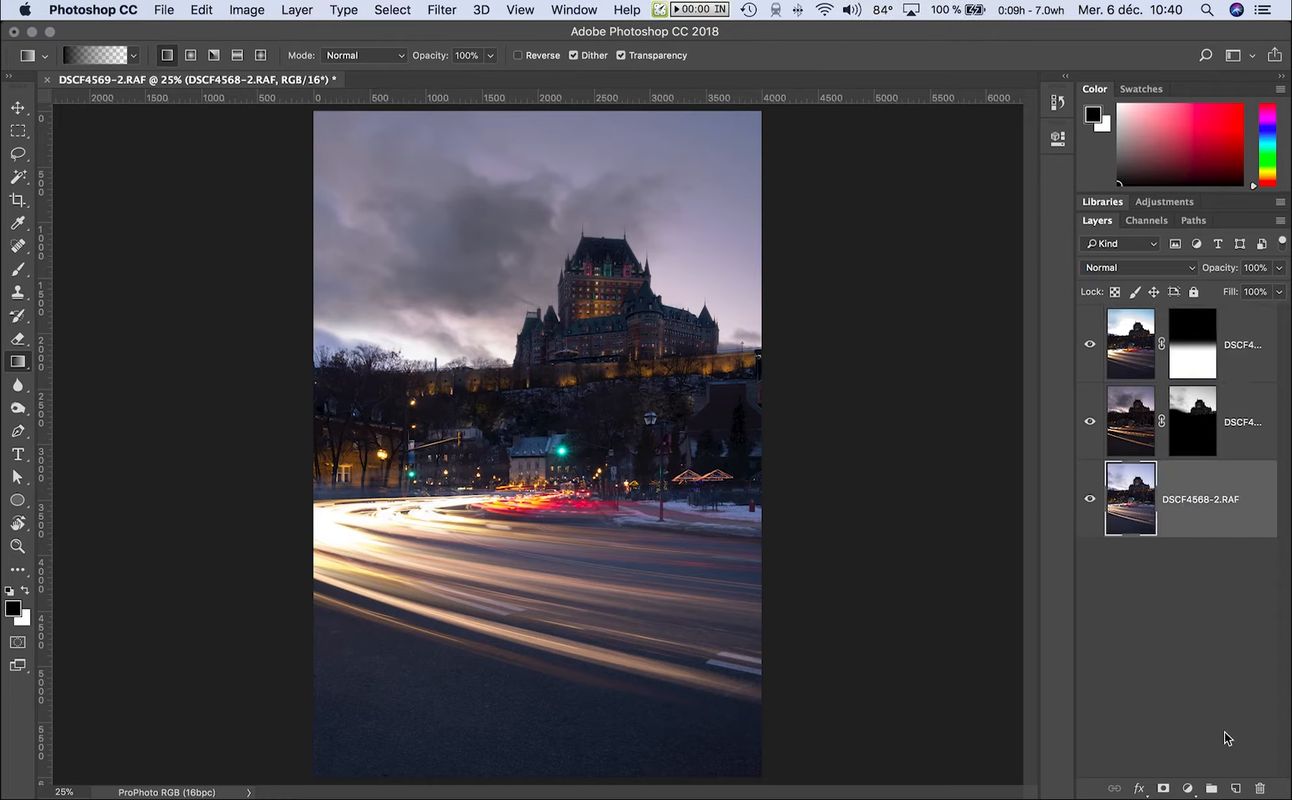
{"action": "left_click", "coordinate": [1257, 334]}
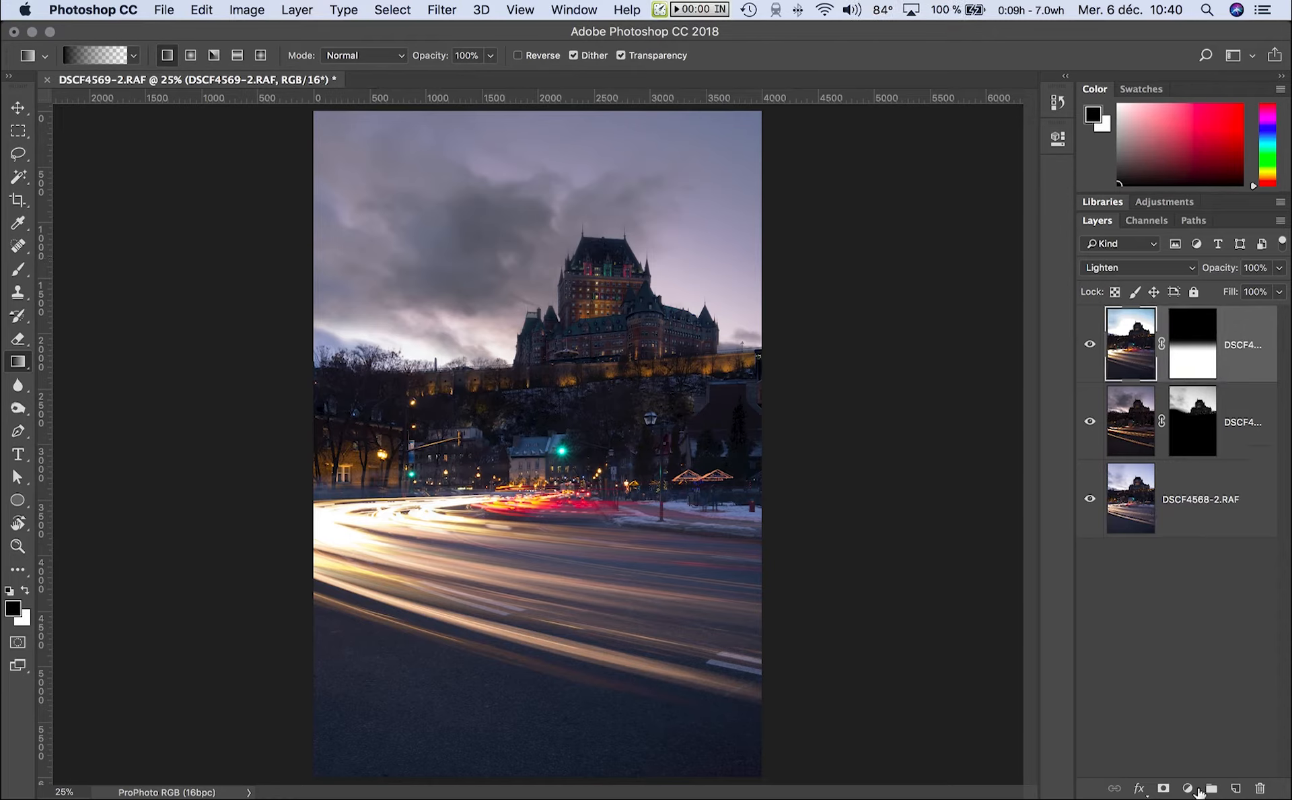
{"action": "left_click", "coordinate": [1187, 787]}
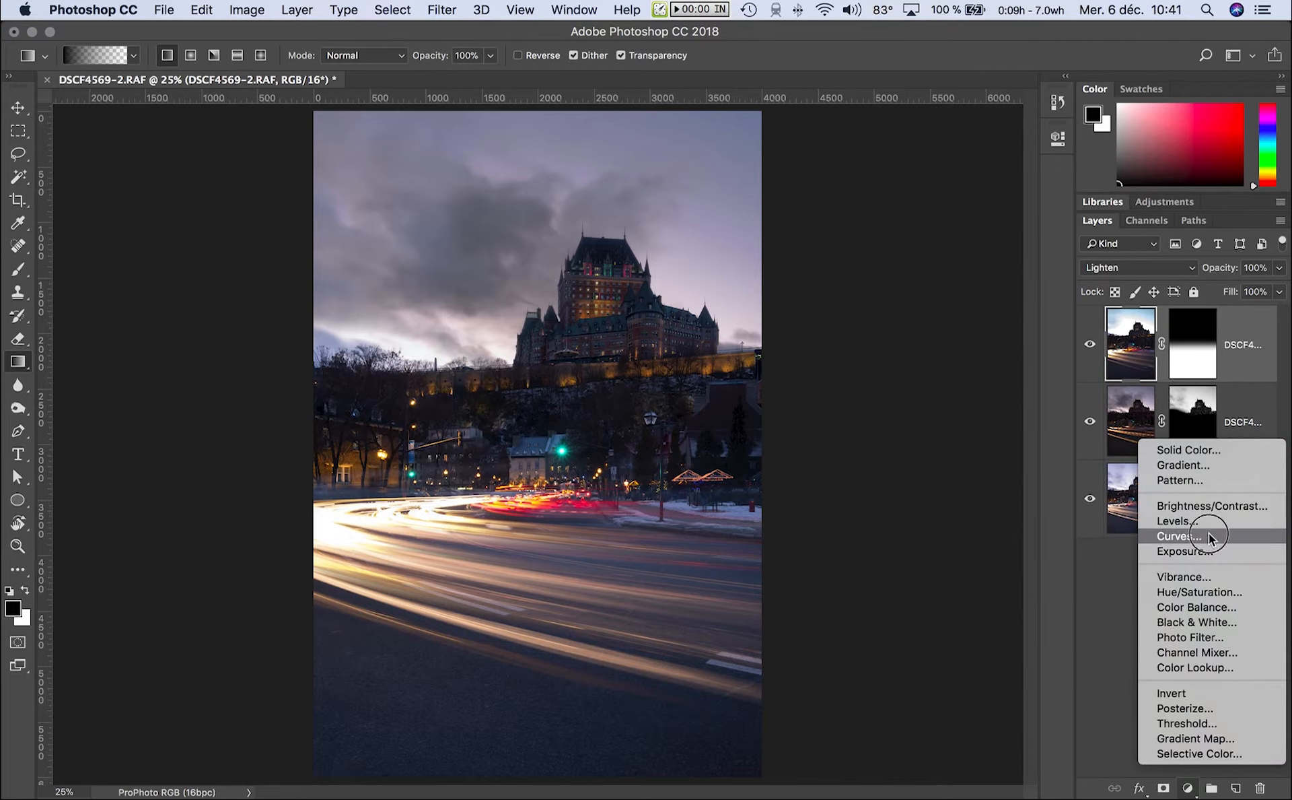
{"action": "key", "text": "Escape"}
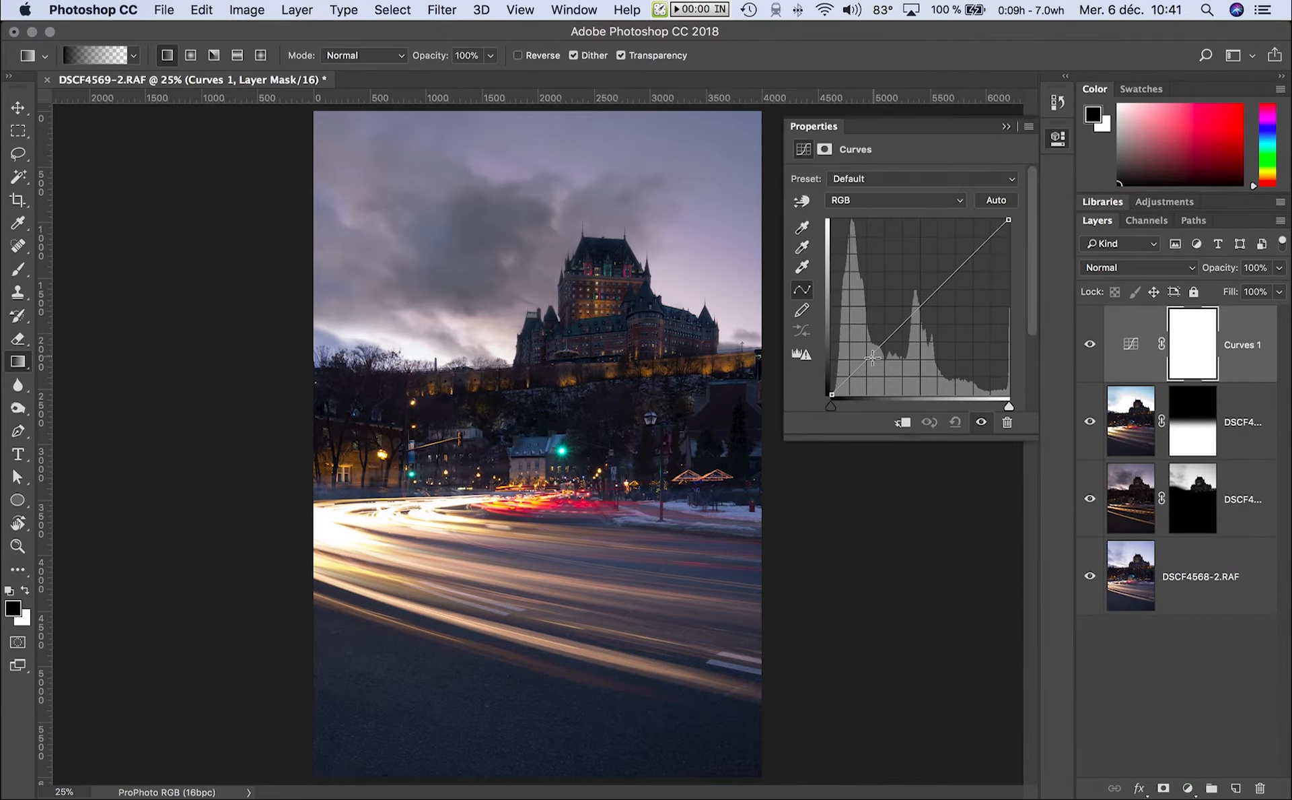
{"action": "left_click_drag", "start_coordinate": [863, 357], "coordinate": [865, 367]}
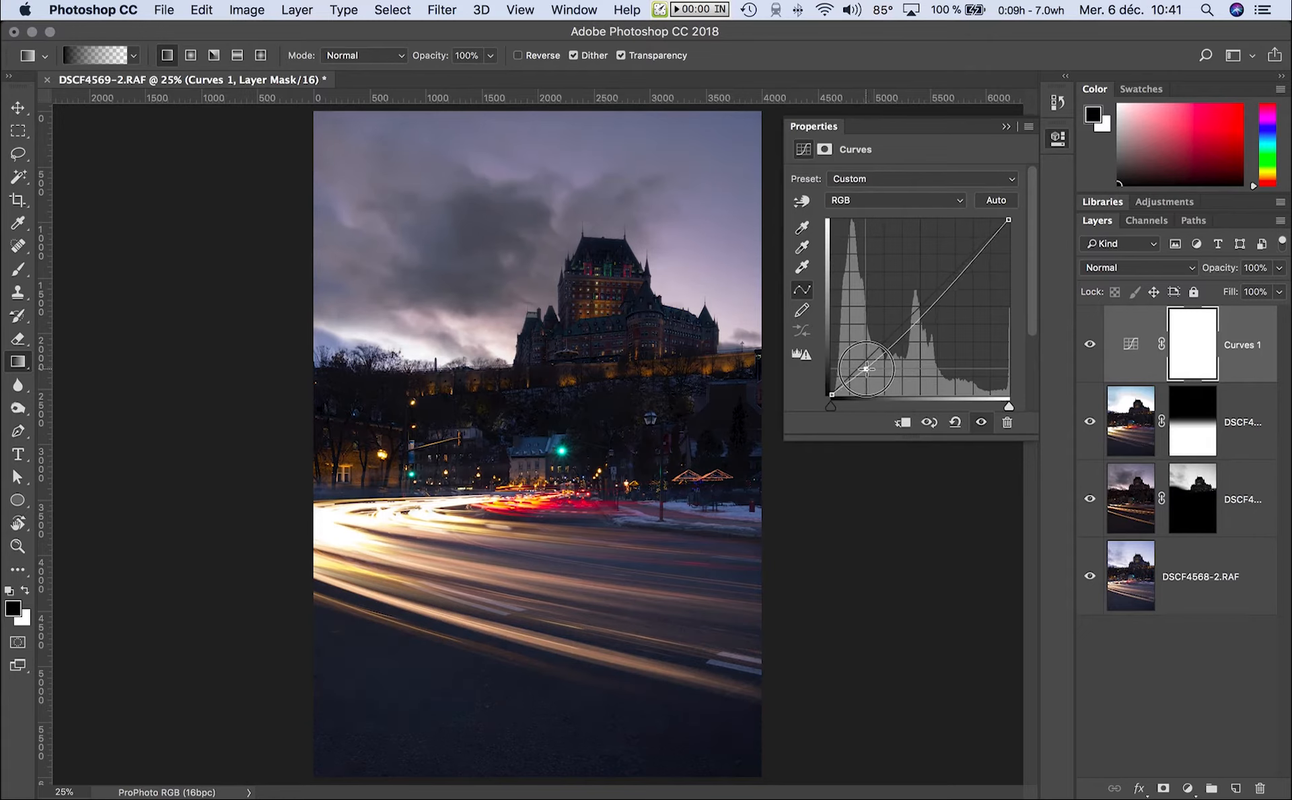
{"action": "left_click_drag", "start_coordinate": [977, 251], "coordinate": [970, 245]}
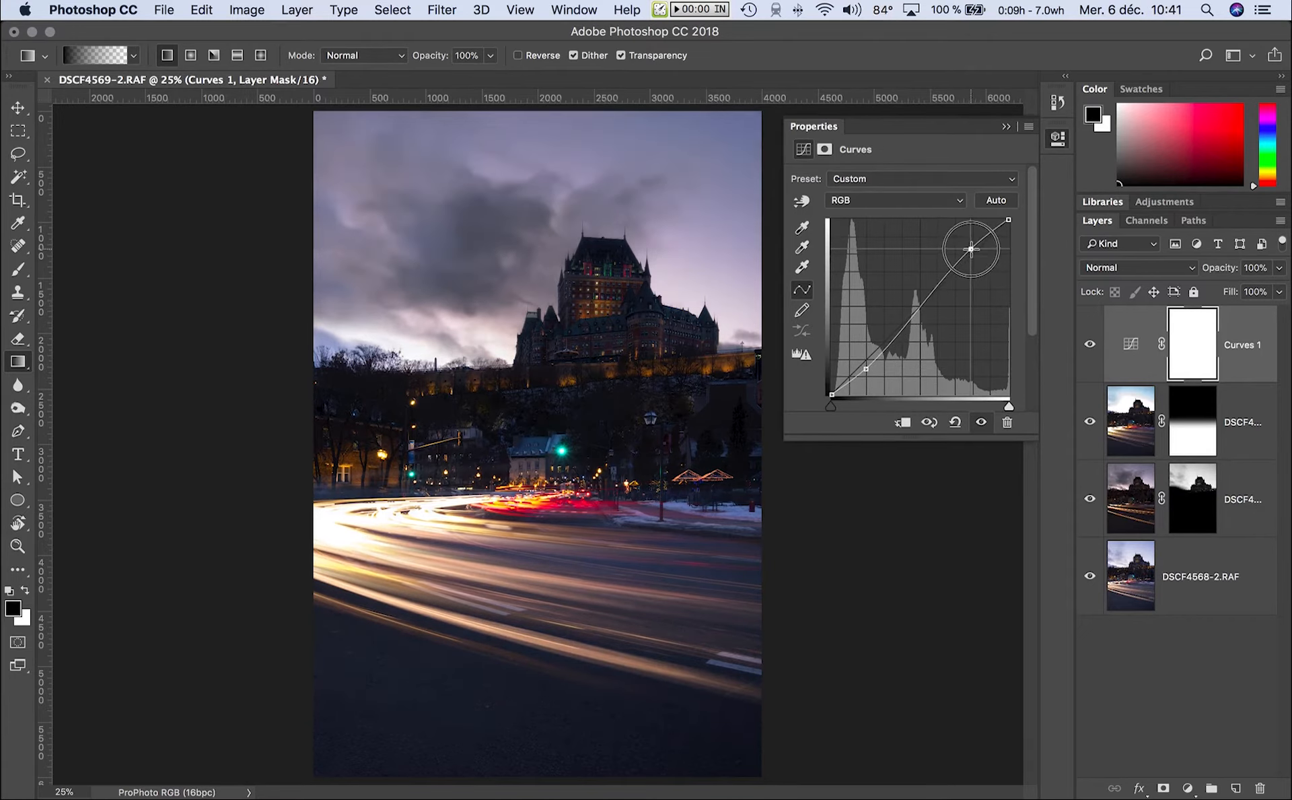
{"action": "left_click", "coordinate": [866, 369]}
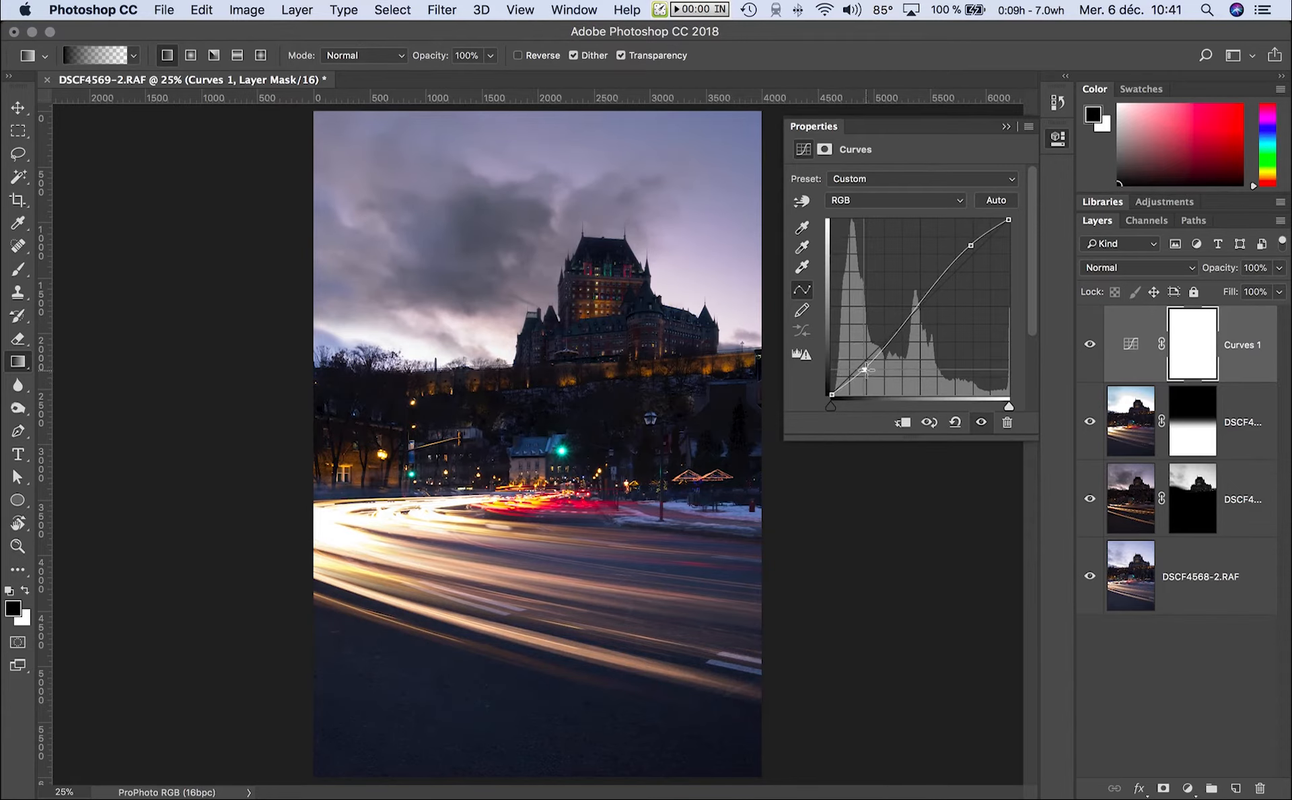
Refine the Curves adjustment by lowering the midtones, easing back the highlights and adding an upper-midtone point pulled slightly darker
{"action": "mouse_move", "coordinate": [895, 323]}
{"action": "left_mouse_down"}
{"action": "mouse_move", "coordinate": [908, 318]}
{"action": "mouse_move", "coordinate": [874, 280]}
{"action": "mouse_move", "coordinate": [906, 330]}
{"action": "left_mouse_up"}
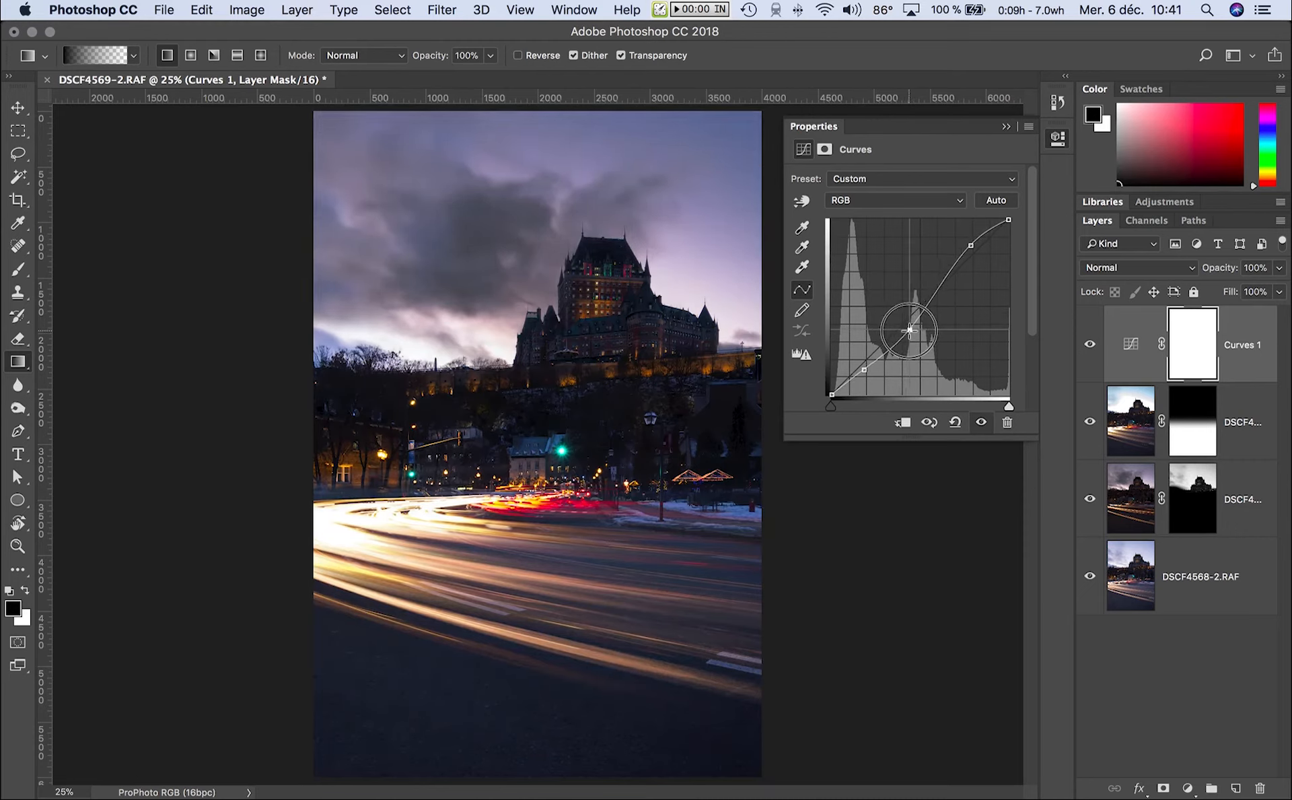
{"action": "mouse_move", "coordinate": [977, 244]}
{"action": "left_mouse_down"}
{"action": "mouse_move", "coordinate": [966, 241]}
{"action": "mouse_move", "coordinate": [985, 245]}
{"action": "left_mouse_up"}
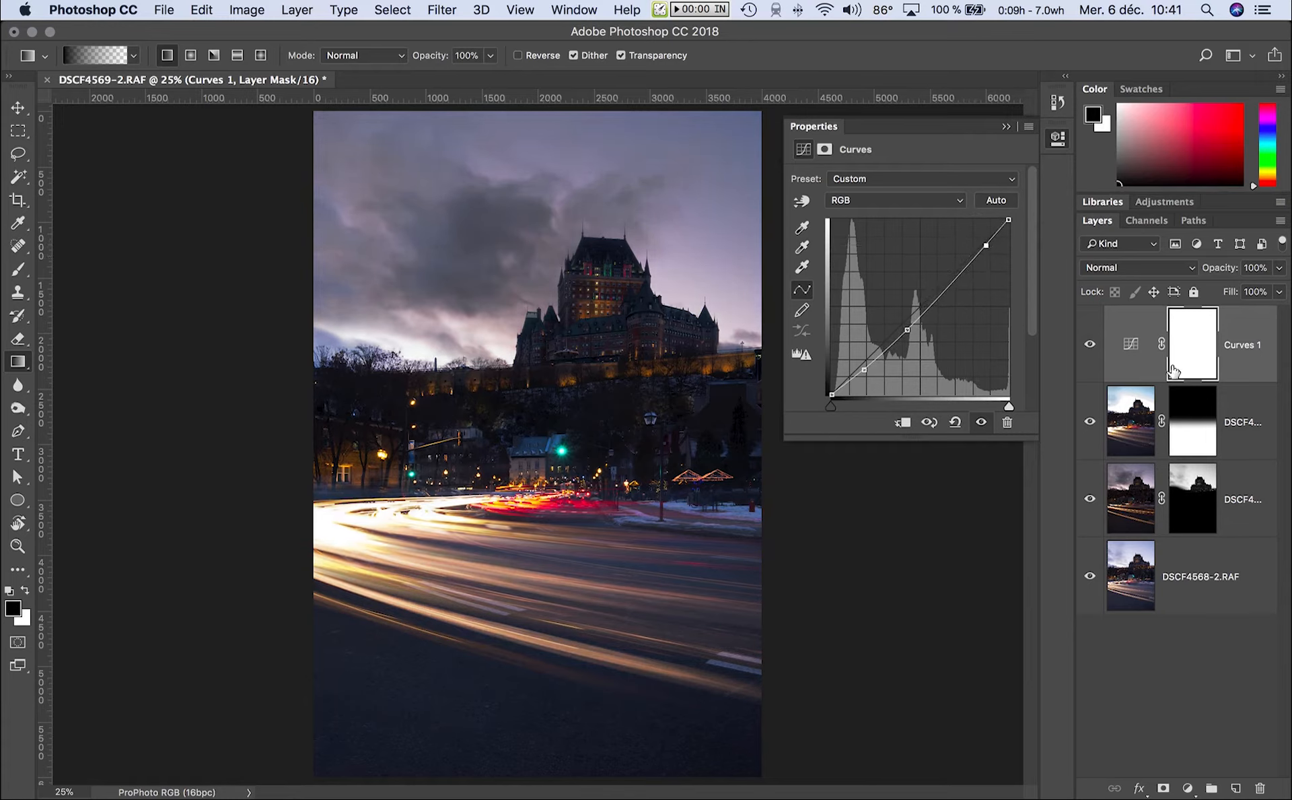
{"action": "left_click_drag", "start_coordinate": [866, 370], "coordinate": [865, 371]}
{"action": "left_click_drag", "start_coordinate": [908, 330], "coordinate": [907, 330]}
{"action": "left_click_drag", "start_coordinate": [866, 372], "coordinate": [867, 367]}
{"action": "left_click_drag", "start_coordinate": [957, 285], "coordinate": [953, 289]}
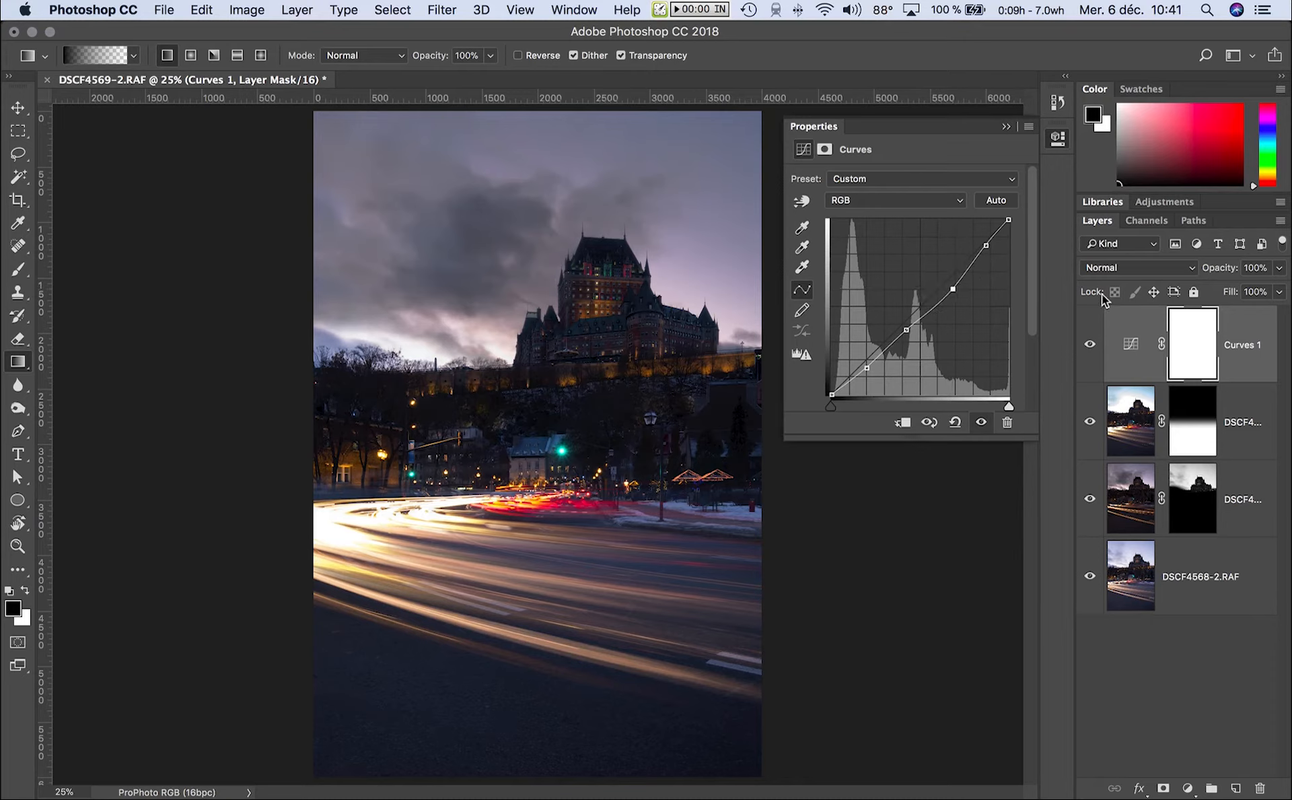
Toggle the Curves 1 layer to compare the image's contrast with and without the adjustment
{"action": "left_click", "coordinate": [1091, 345]}
{"action": "left_click", "coordinate": [1091, 344]}
{"action": "left_click", "coordinate": [1090, 345]}
{"action": "left_click", "coordinate": [1091, 346]}
{"action": "left_click", "coordinate": [1091, 346]}
{"action": "left_click", "coordinate": [1091, 348]}
{"action": "left_click", "coordinate": [1093, 350]}
{"action": "left_click", "coordinate": [1091, 345]}
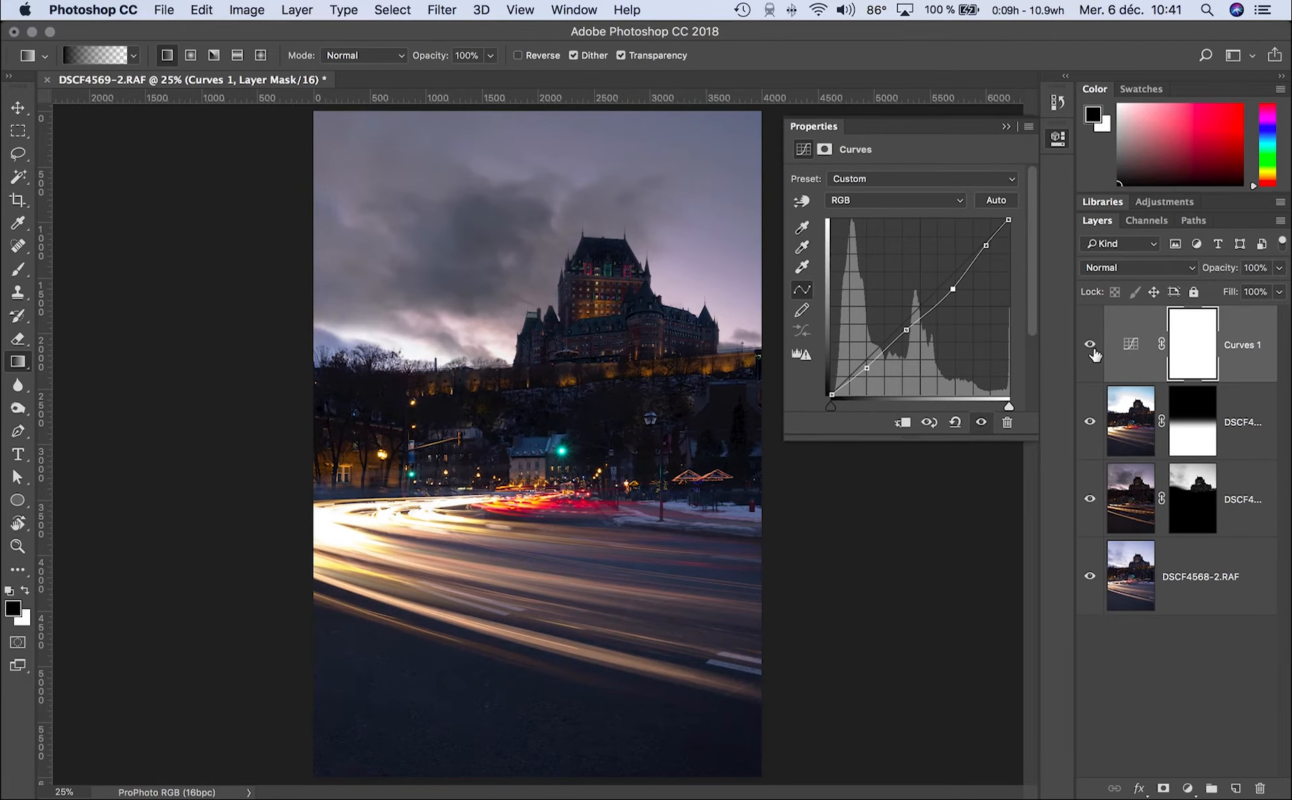
Add a second Curves adjustment layer that darkens the shadows, with a midtone point and a highlight point, and compare it
{"action": "left_click", "coordinate": [1189, 789]}
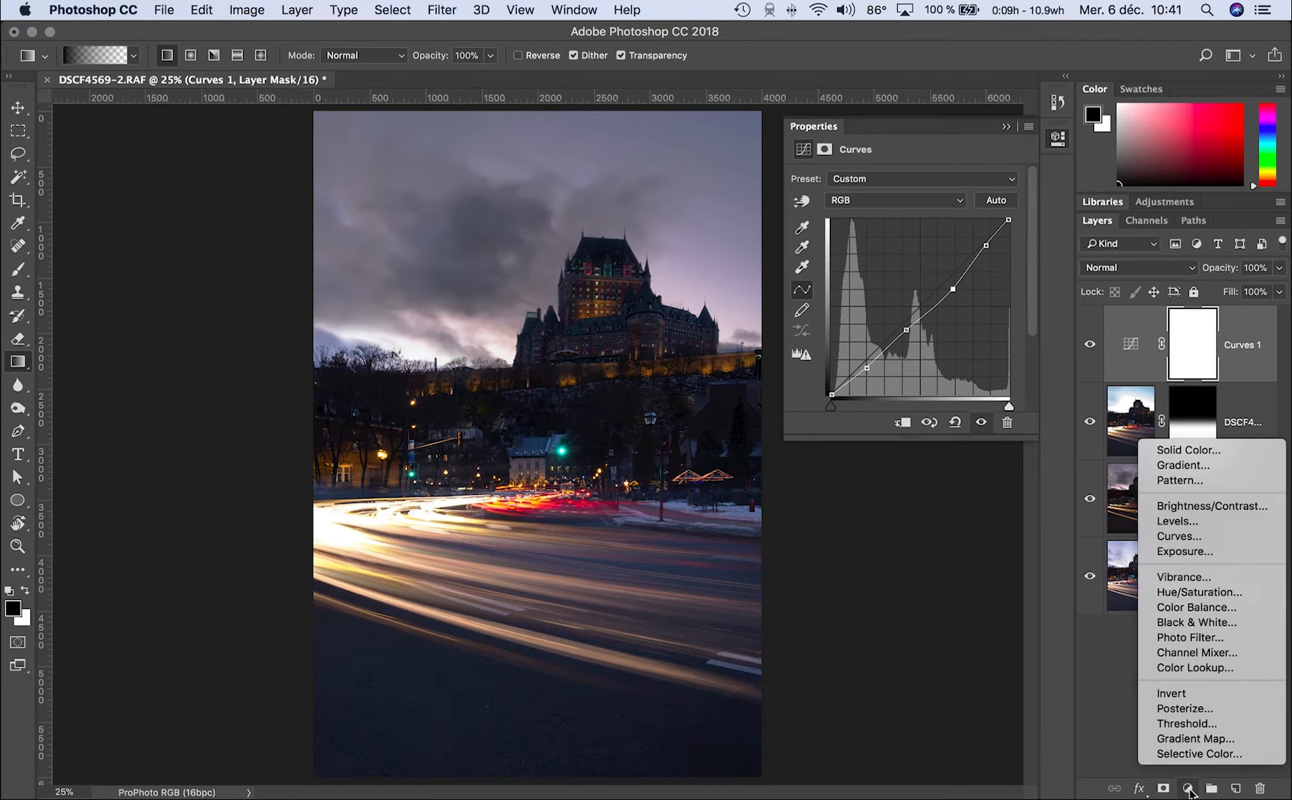
{"action": "left_click", "coordinate": [1181, 536]}
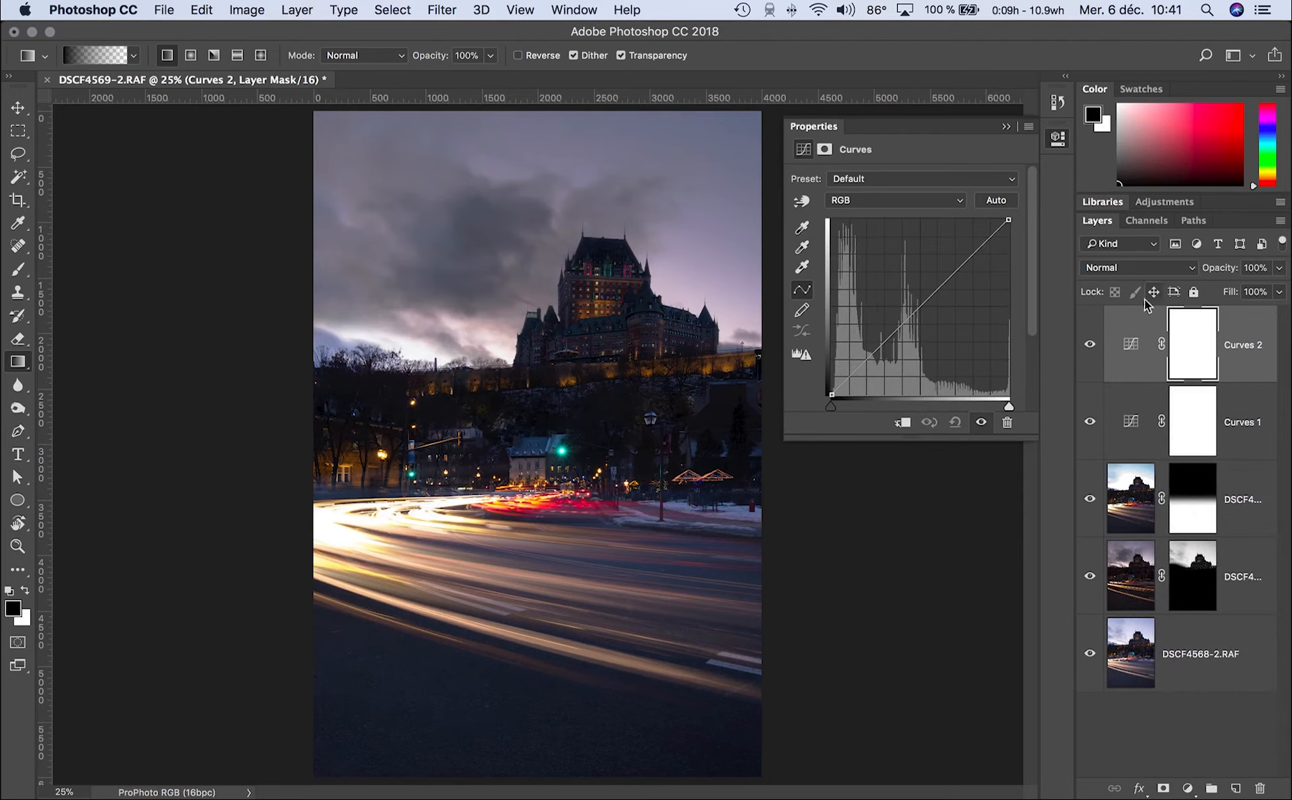
{"action": "left_click_drag", "start_coordinate": [871, 355], "coordinate": [869, 371]}
{"action": "left_click_drag", "start_coordinate": [916, 315], "coordinate": [911, 315]}
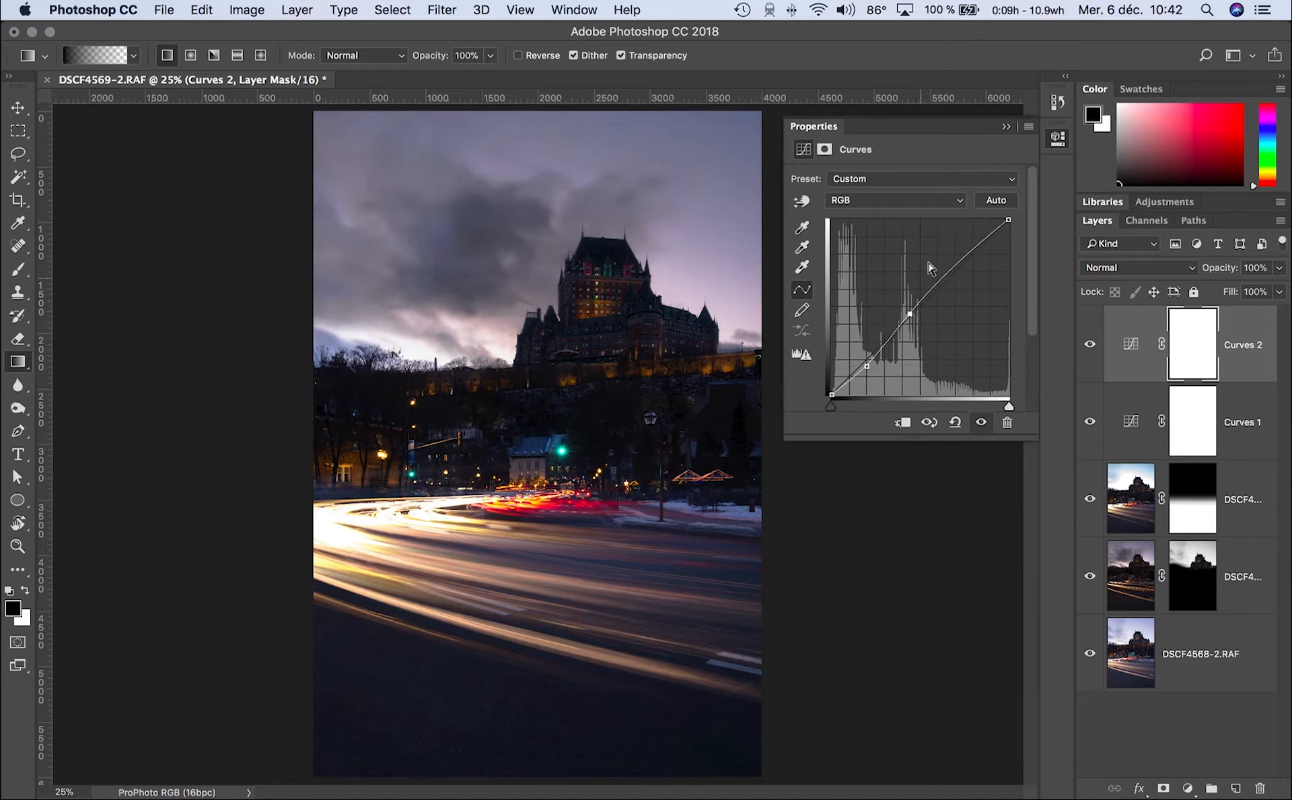
{"action": "left_click_drag", "start_coordinate": [960, 257], "coordinate": [970, 259]}
{"action": "left_click", "coordinate": [1086, 347]}
{"action": "left_click", "coordinate": [1086, 346]}
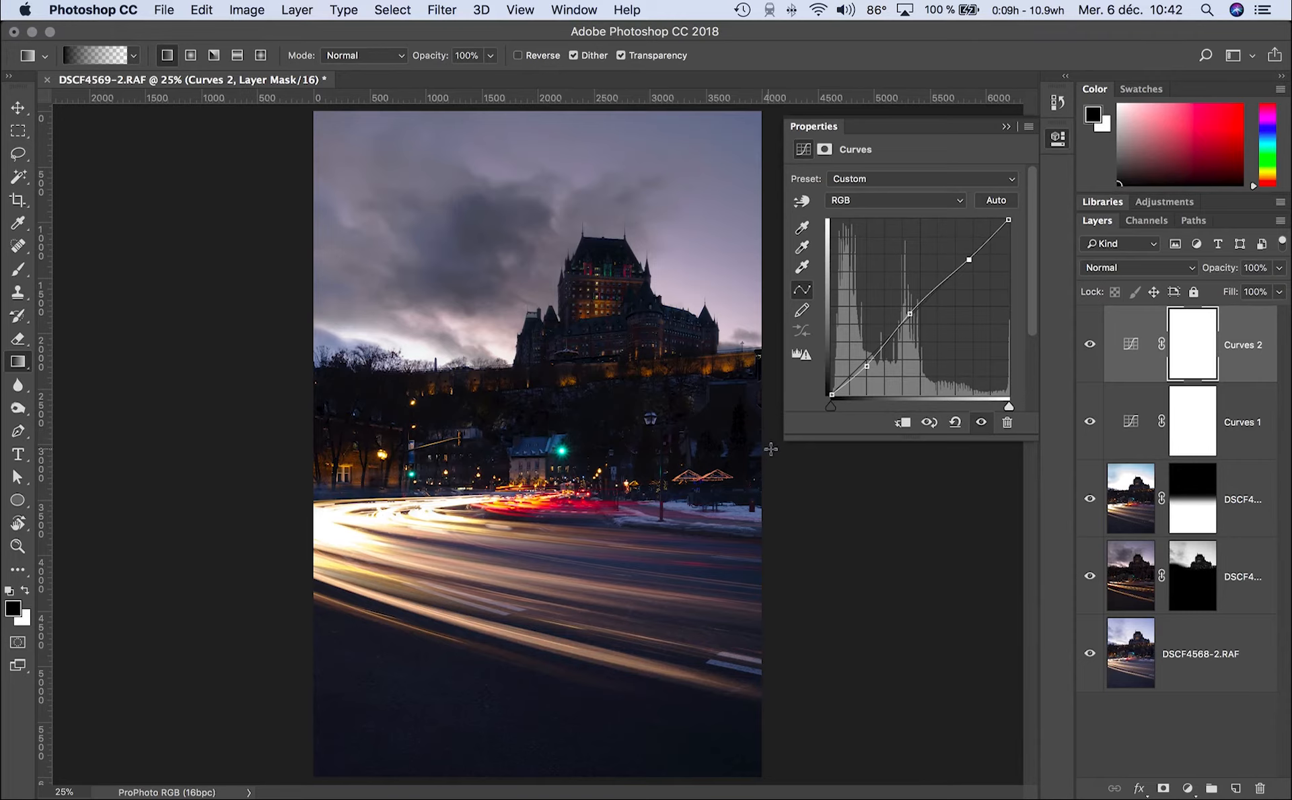
Mask the second Curves layer with a linear black-to-transparent gradient from below the castle to the road, and compare the foreground
{"action": "left_click_drag", "start_coordinate": [595, 391], "coordinate": [594, 577]}
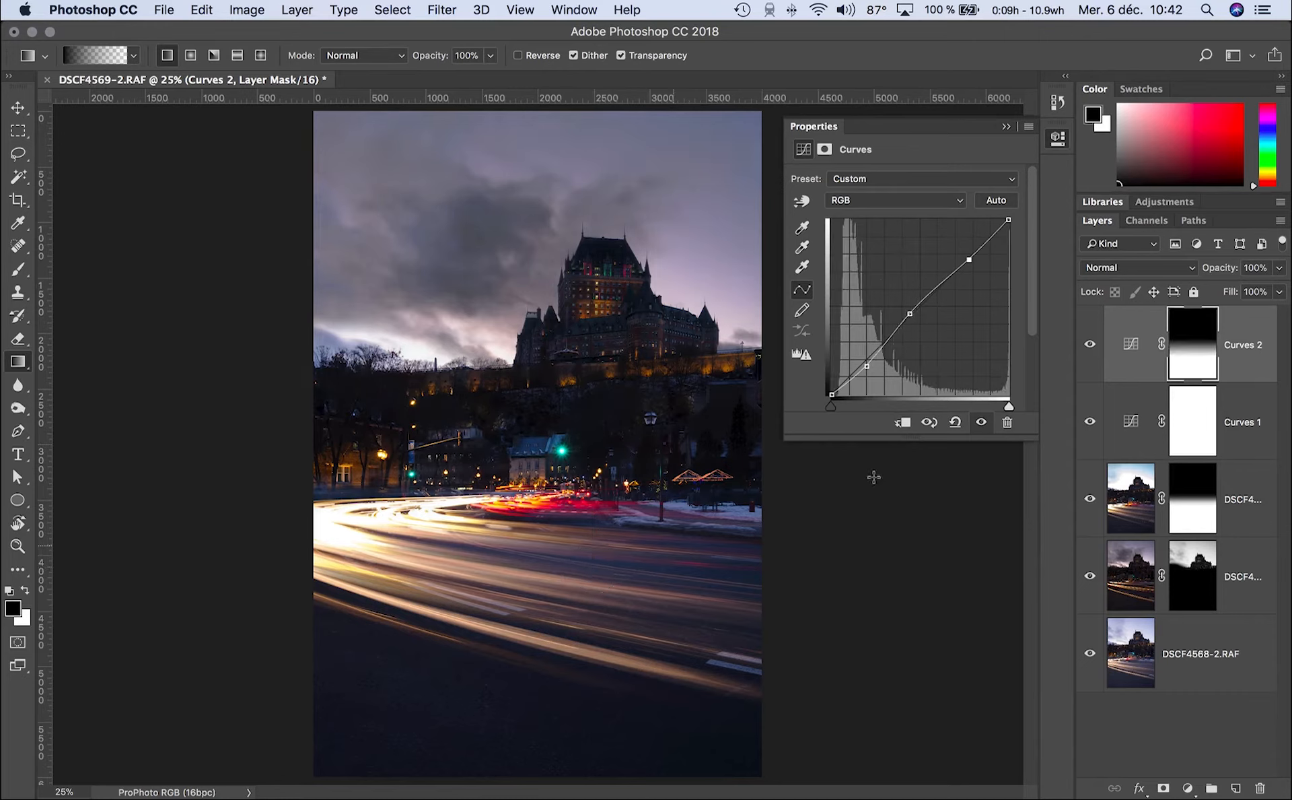
{"action": "left_click", "coordinate": [1091, 342]}
{"action": "left_click", "coordinate": [1090, 342]}
{"action": "left_click", "coordinate": [1090, 342]}
{"action": "left_click", "coordinate": [1090, 340]}
{"action": "left_click", "coordinate": [1090, 339]}
{"action": "left_click", "coordinate": [1090, 340]}
Toggle the DSCF4569-2 layer to examine the overexposed light trails at the left end of the road
{"action": "left_click", "coordinate": [1091, 501]}
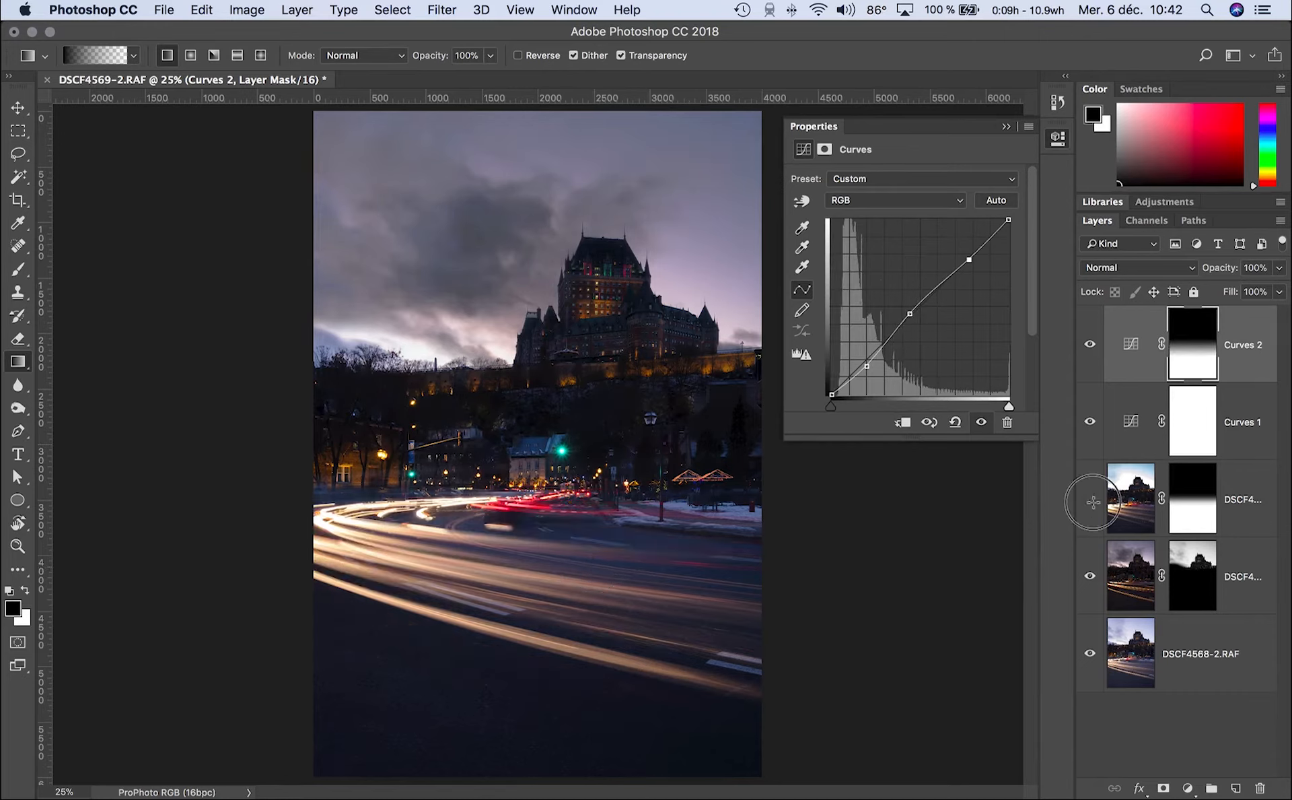
{"action": "left_click", "coordinate": [1091, 500]}
{"action": "left_click", "coordinate": [1091, 501]}
{"action": "left_click", "coordinate": [1091, 501]}
{"action": "left_click", "coordinate": [1091, 501]}
{"action": "left_click", "coordinate": [1091, 501]}
{"action": "left_click", "coordinate": [1091, 500]}
{"action": "left_click", "coordinate": [1091, 501]}
{"action": "left_click", "coordinate": [1091, 502]}
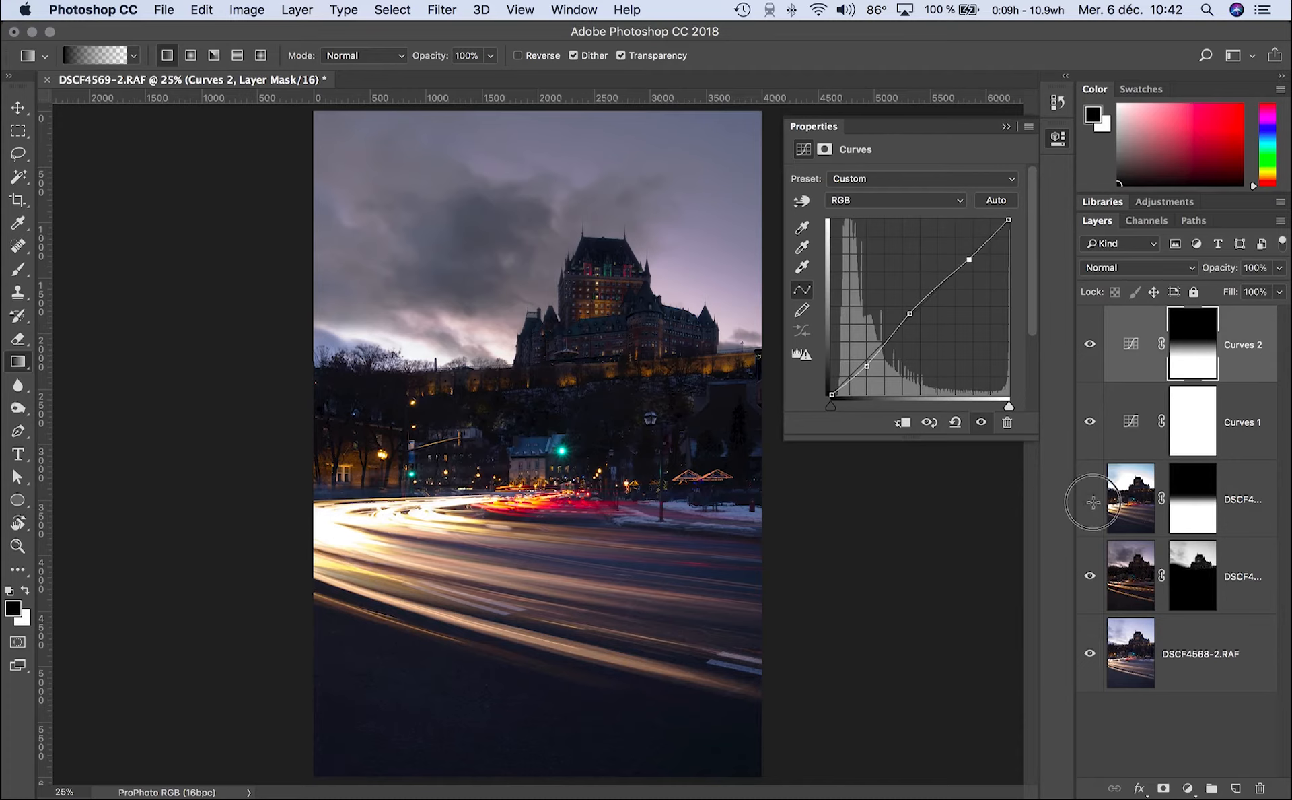
{"action": "left_click", "coordinate": [1092, 501]}
{"action": "left_click", "coordinate": [1091, 502]}
{"action": "left_click", "coordinate": [1091, 501]}
On the DSCF4569-2 mask, replace a smaller trial radial gradient with a large black-to-transparent one softening the overexposed trails, and compare the layer
{"action": "left_click", "coordinate": [1119, 505]}
{"action": "left_click", "coordinate": [1176, 504]}
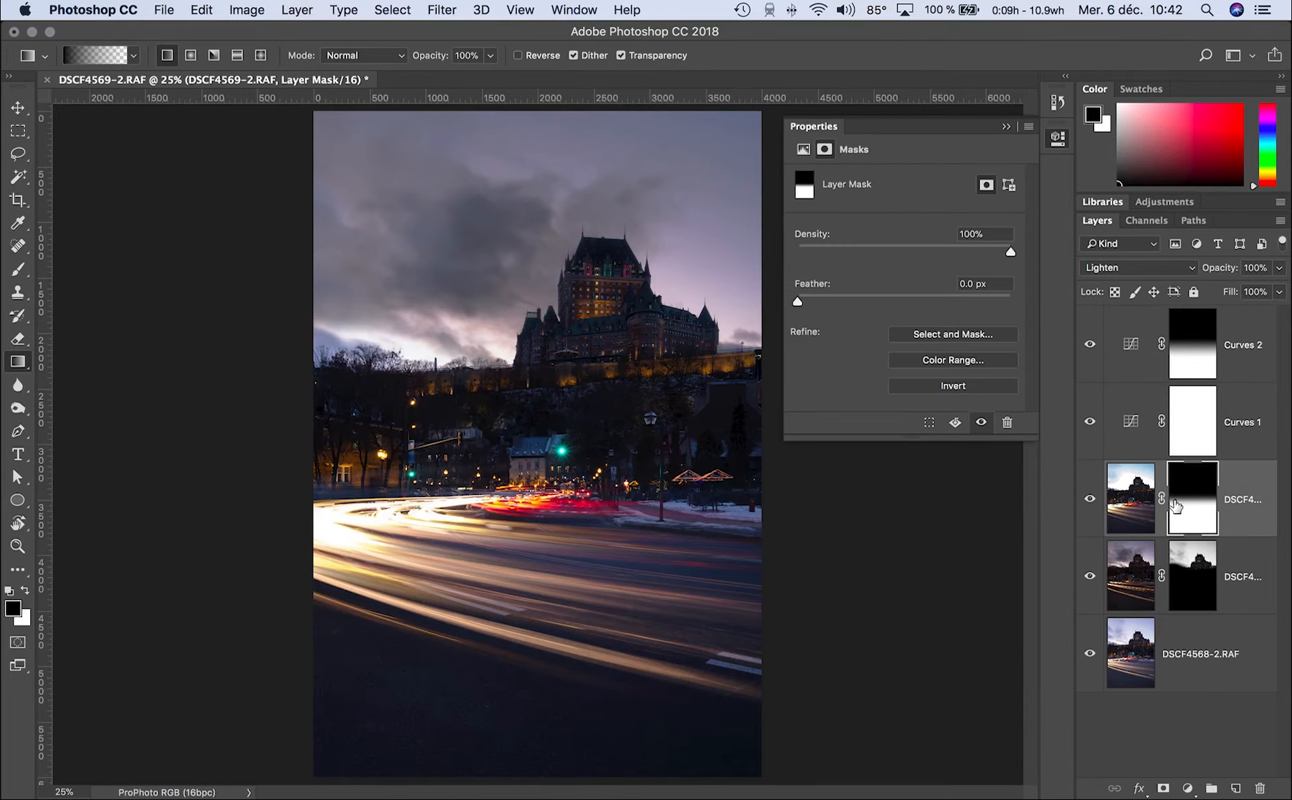
{"action": "left_click", "coordinate": [192, 55]}
{"action": "left_click_drag", "start_coordinate": [325, 529], "coordinate": [568, 521]}
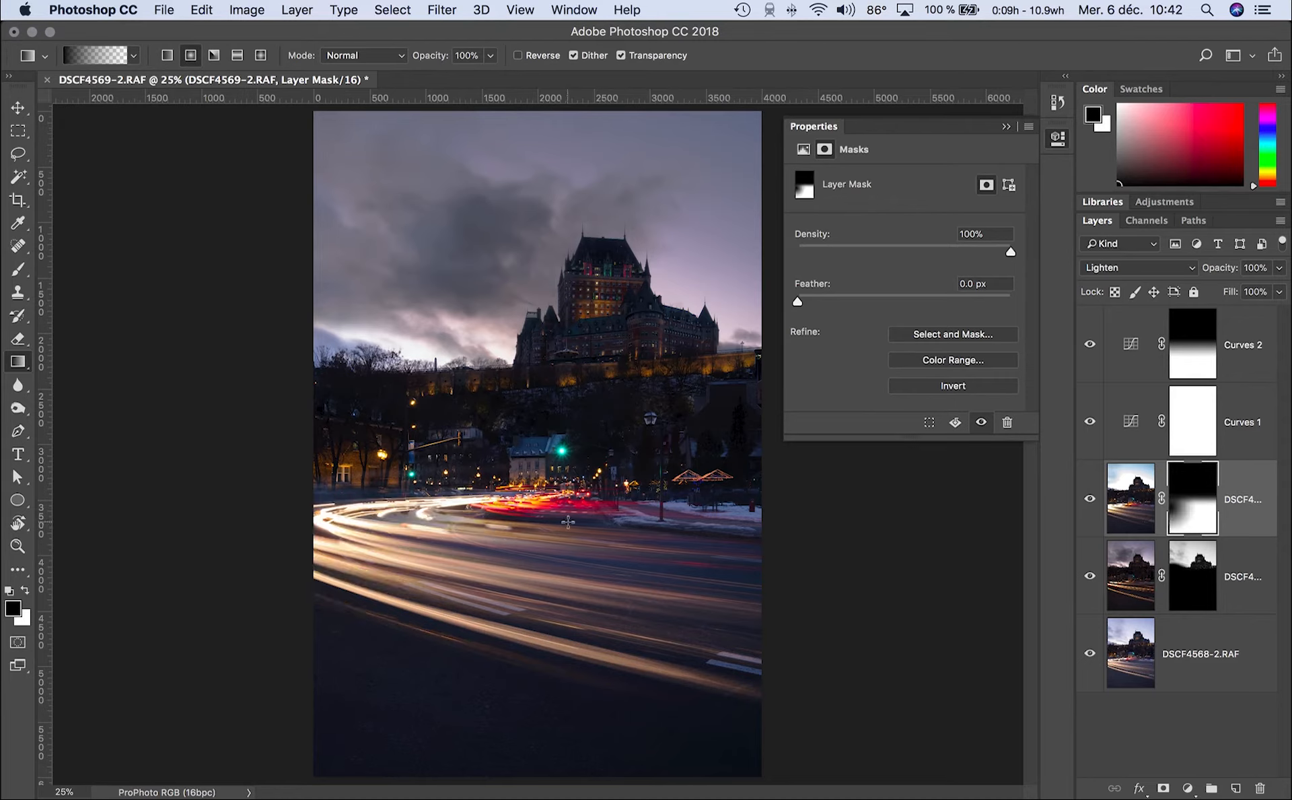
{"action": "key", "text": "super+z"}
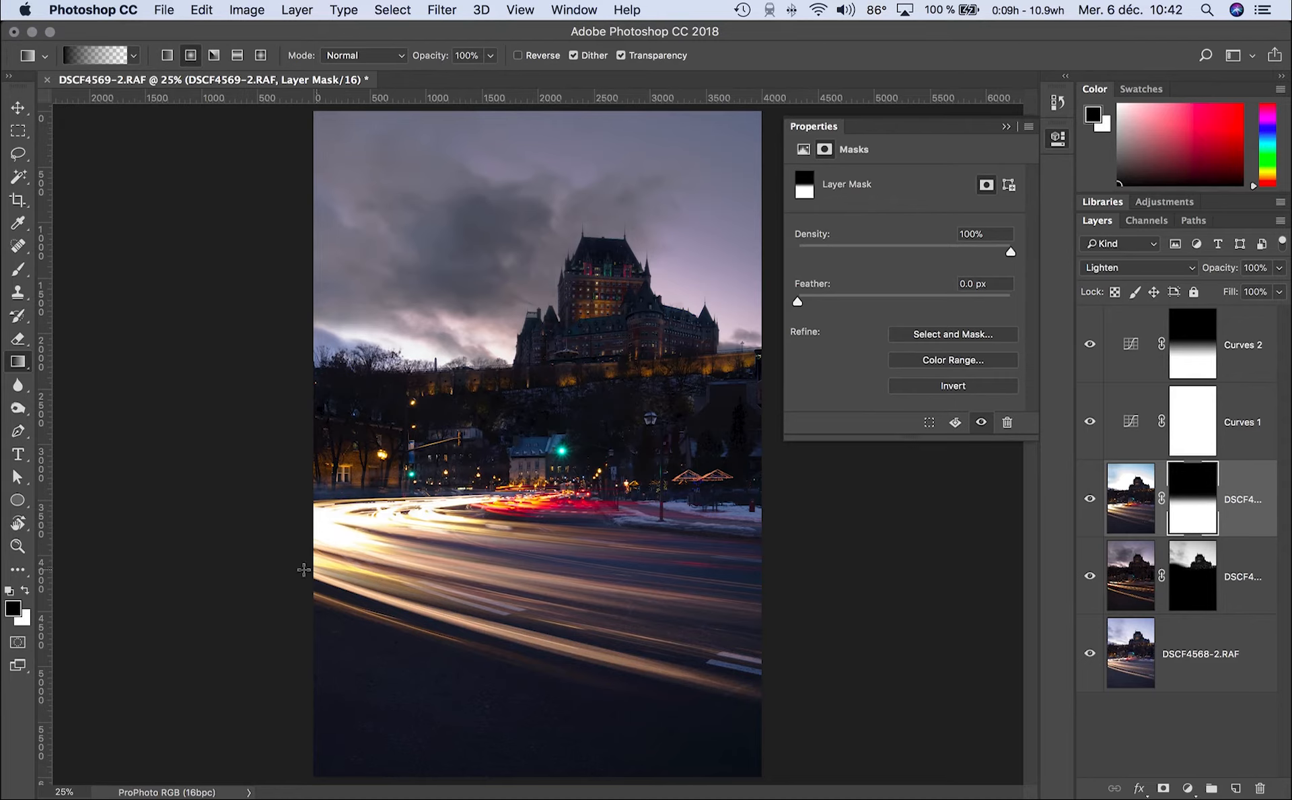
{"action": "left_click_drag", "start_coordinate": [174, 531], "coordinate": [725, 530]}
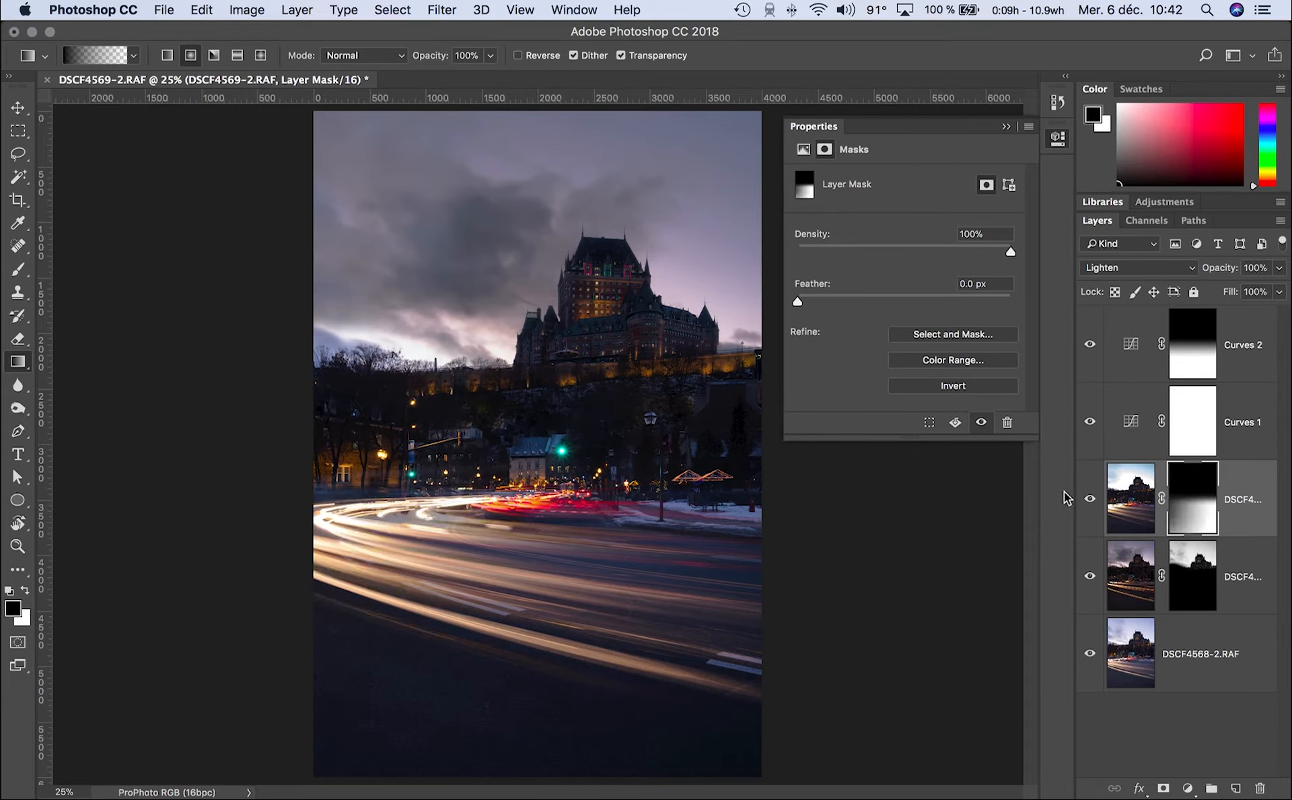
{"action": "left_click", "coordinate": [1090, 500]}
{"action": "left_click", "coordinate": [1091, 499]}
{"action": "left_click", "coordinate": [1090, 499]}
{"action": "left_click", "coordinate": [1090, 499]}
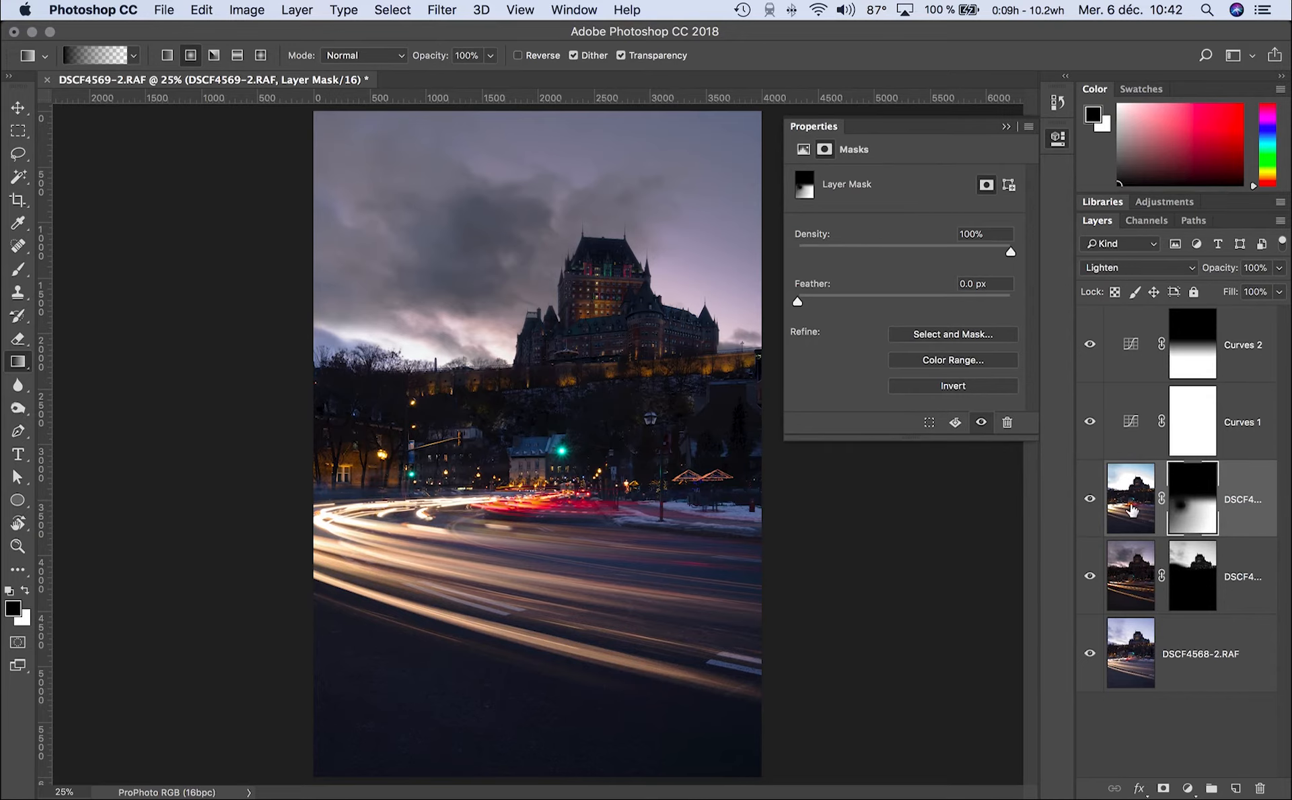
Toggle the DSCF4569-2 layer repeatedly to compare the softened light trails with and without it
{"action": "left_click", "coordinate": [1091, 499]}
{"action": "left_click", "coordinate": [1090, 499]}
{"action": "left_click", "coordinate": [1091, 499]}
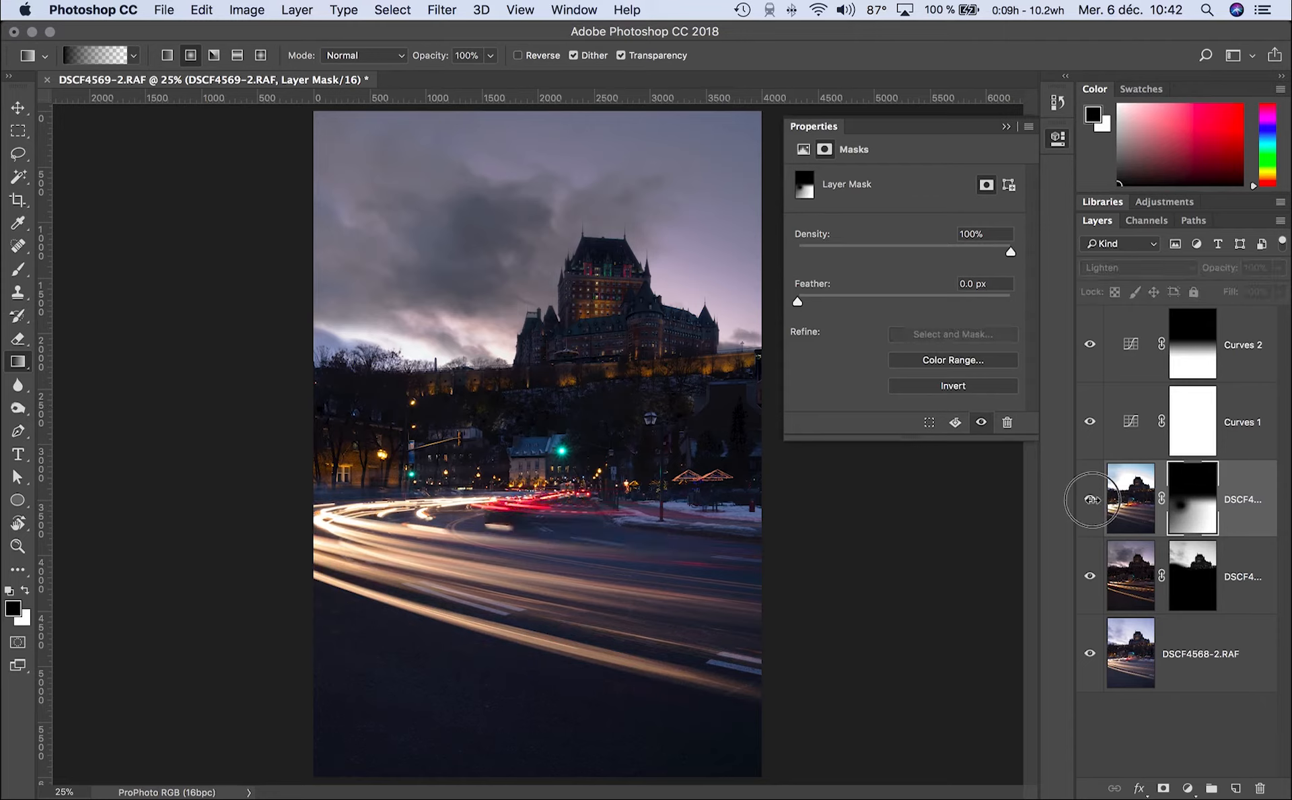
{"action": "left_click", "coordinate": [1090, 499]}
{"action": "left_click", "coordinate": [1090, 498]}
{"action": "left_click", "coordinate": [1090, 499]}
{"action": "left_click", "coordinate": [1091, 499]}
{"action": "left_click", "coordinate": [1090, 499]}
{"action": "left_click", "coordinate": [1090, 499]}
{"action": "left_click", "coordinate": [1090, 499]}
{"action": "left_click", "coordinate": [1090, 499]}
{"action": "left_click", "coordinate": [1091, 499]}
{"action": "left_click", "coordinate": [1090, 498]}
{"action": "left_click", "coordinate": [1090, 499]}
{"action": "left_click", "coordinate": [1090, 499]}
{"action": "left_click", "coordinate": [1091, 498]}
{"action": "left_click", "coordinate": [1090, 499]}
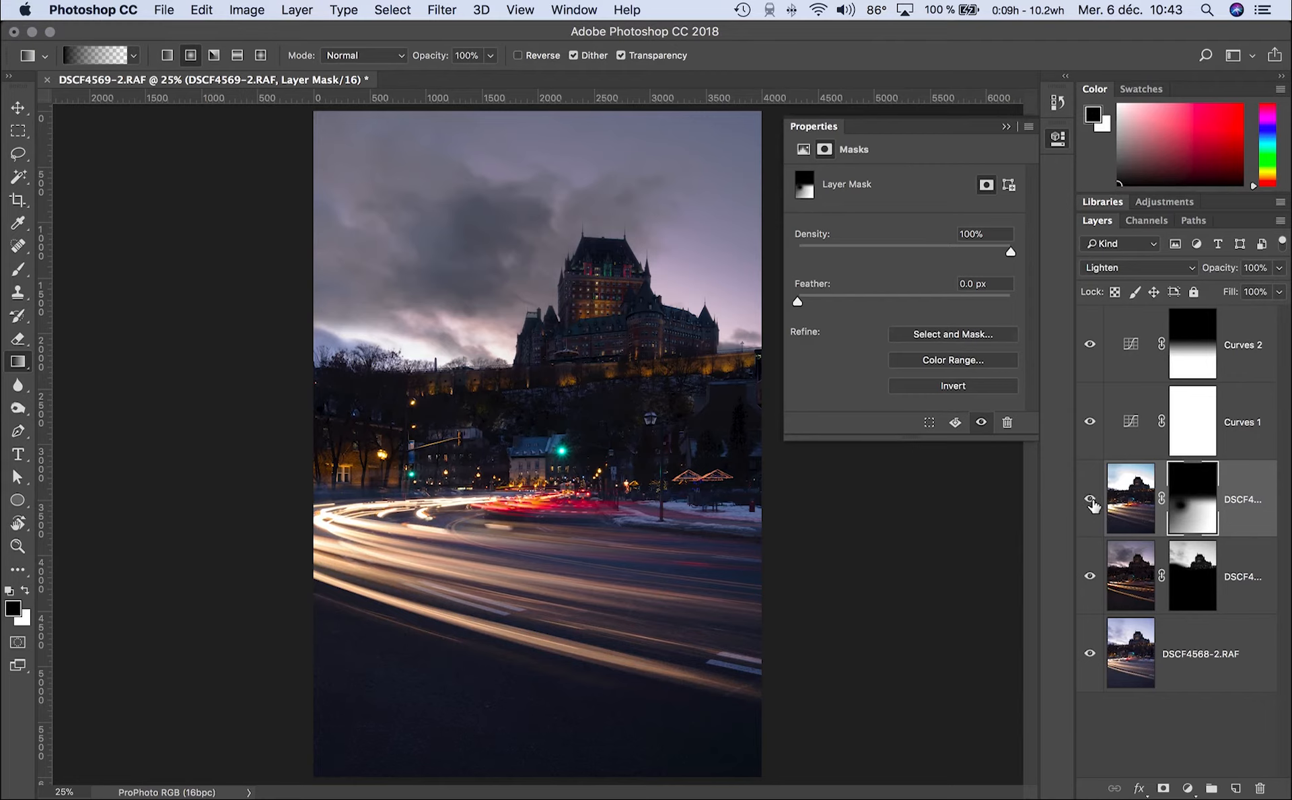
Add a third Curves adjustment layer above Curves 2, raising the highlights and placing two points in the shadows
{"action": "left_click", "coordinate": [1089, 356]}
{"action": "left_click", "coordinate": [1085, 357]}
{"action": "left_click", "coordinate": [1238, 367]}
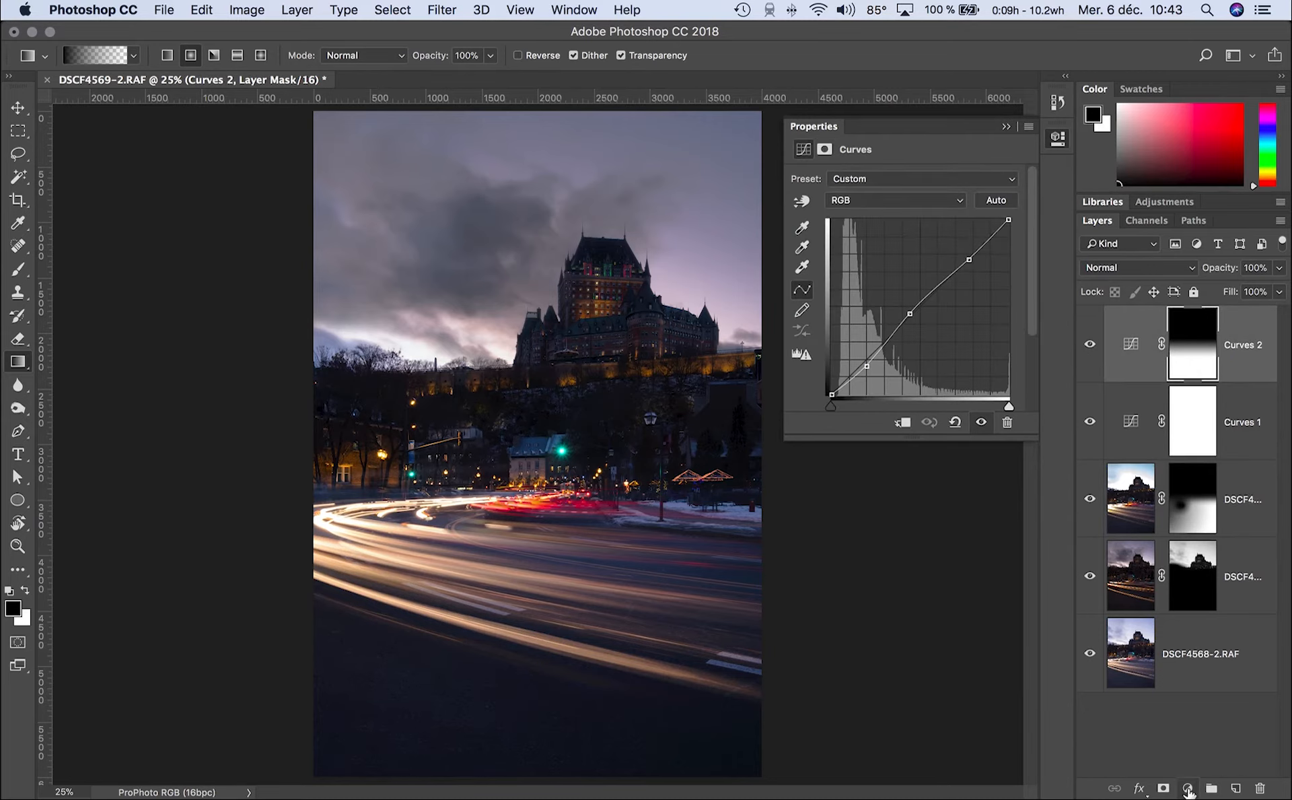
{"action": "left_click", "coordinate": [1188, 787]}
{"action": "left_click", "coordinate": [1205, 536]}
{"action": "left_click_drag", "start_coordinate": [956, 266], "coordinate": [957, 263]}
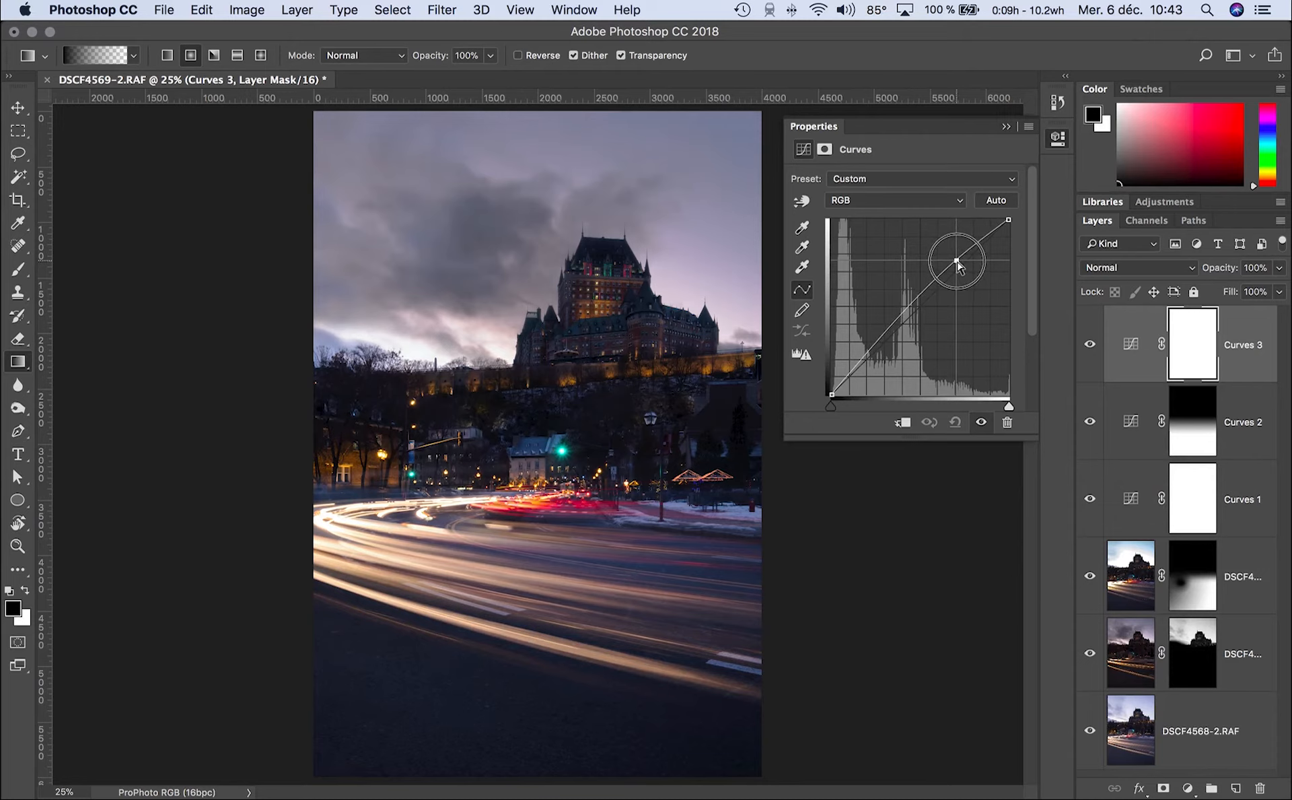
{"action": "left_click_drag", "start_coordinate": [957, 265], "coordinate": [959, 261]}
{"action": "left_click_drag", "start_coordinate": [879, 339], "coordinate": [852, 373]}
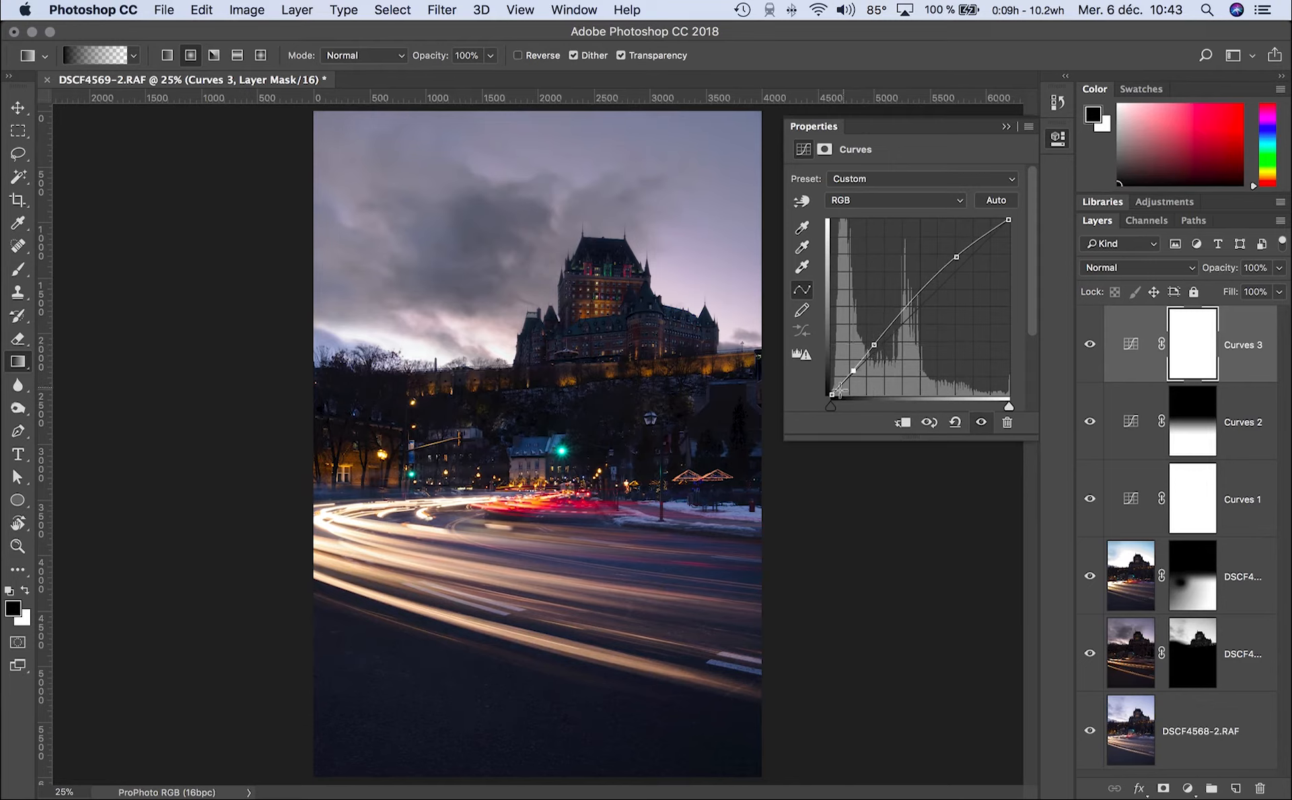
Compare the Curves 3 layer on and off, and remove the lowest shadow point from its curve
{"action": "left_click", "coordinate": [1090, 344]}
{"action": "left_click", "coordinate": [1090, 344]}
{"action": "left_click", "coordinate": [1089, 343]}
{"action": "left_click", "coordinate": [1090, 344]}
{"action": "left_click", "coordinate": [875, 345]}
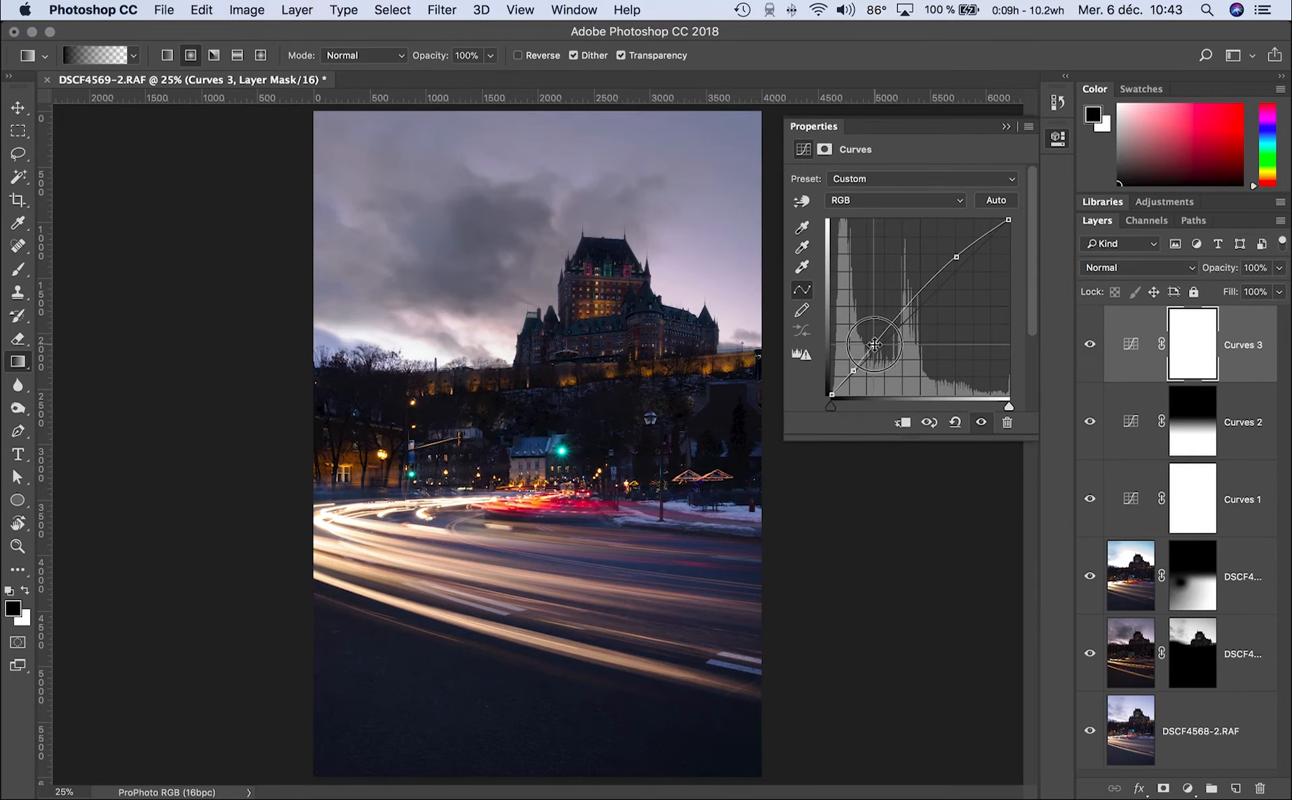
{"action": "left_click_drag", "start_coordinate": [854, 369], "coordinate": [892, 420]}
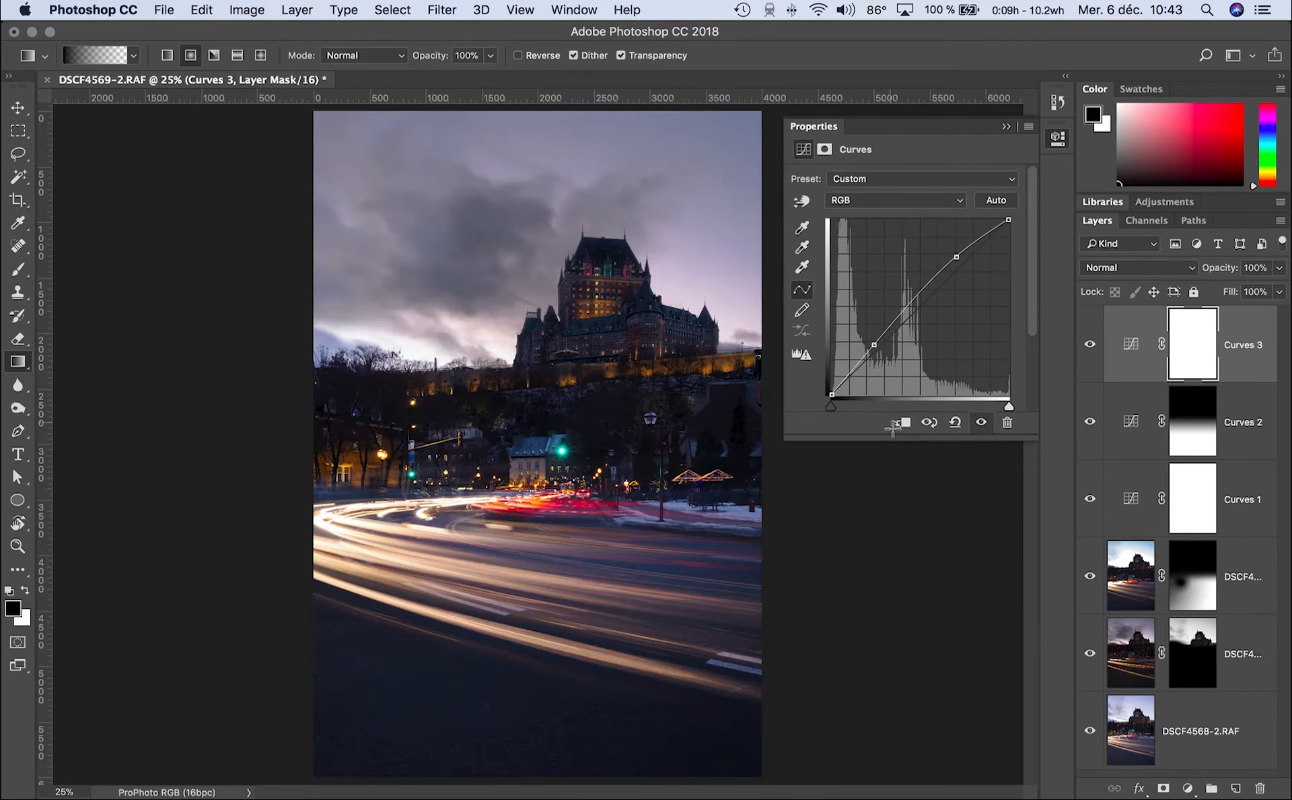
{"action": "left_click", "coordinate": [873, 346]}
{"action": "left_click", "coordinate": [1089, 346]}
{"action": "left_click", "coordinate": [1090, 346]}
Invert the Curves 3 mask to black and reveal the brightening around the castle with white-to-transparent radial gradients
{"action": "left_click", "coordinate": [1198, 347]}
{"action": "key", "text": "super+i"}
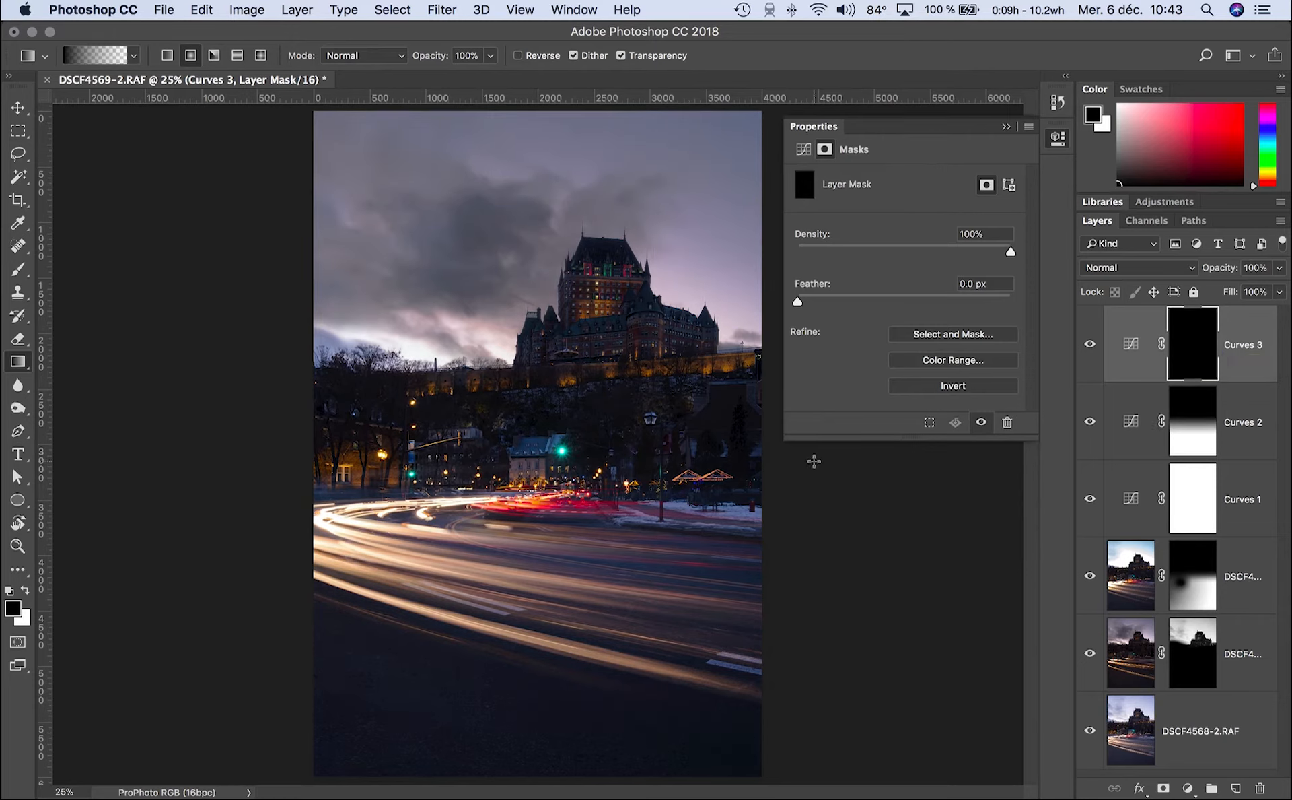
{"action": "left_click", "coordinate": [25, 590]}
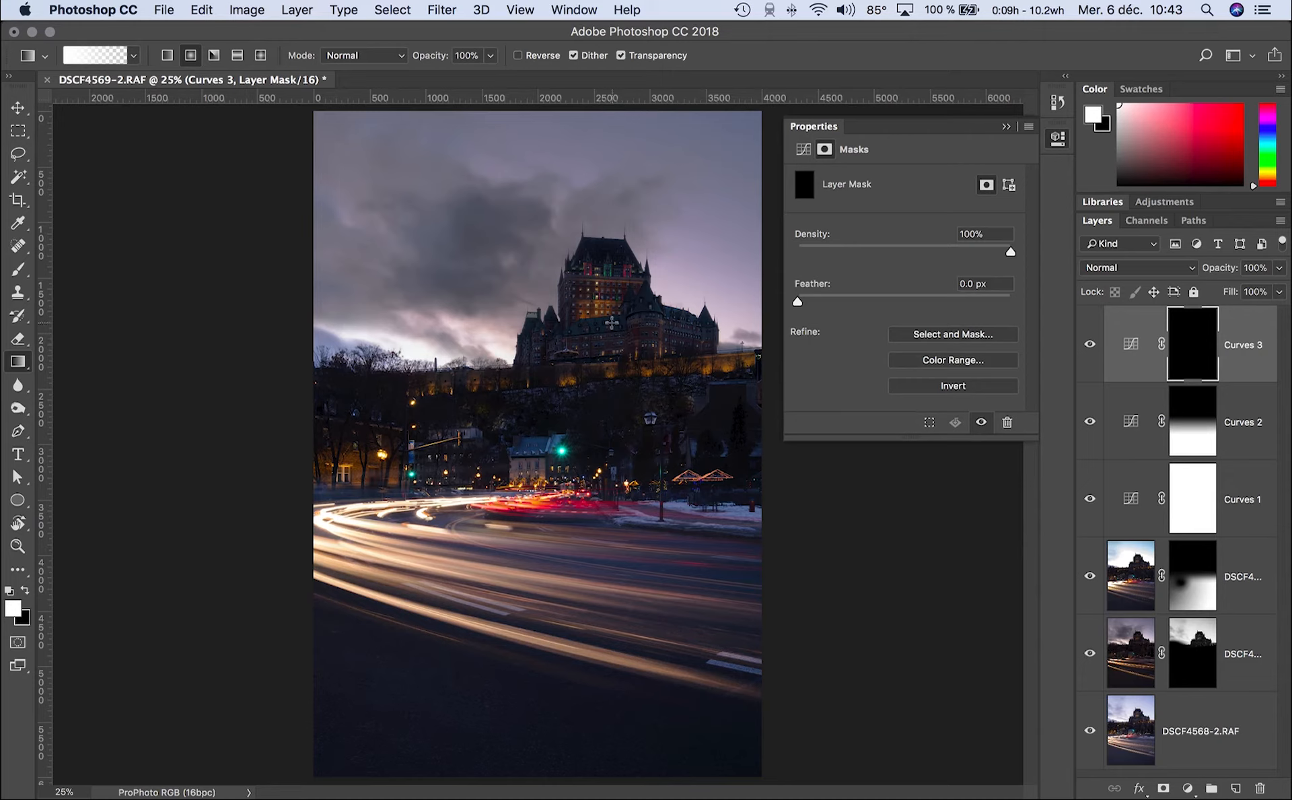
{"action": "left_click_drag", "start_coordinate": [609, 322], "coordinate": [643, 571]}
{"action": "left_click_drag", "start_coordinate": [624, 335], "coordinate": [639, 475]}
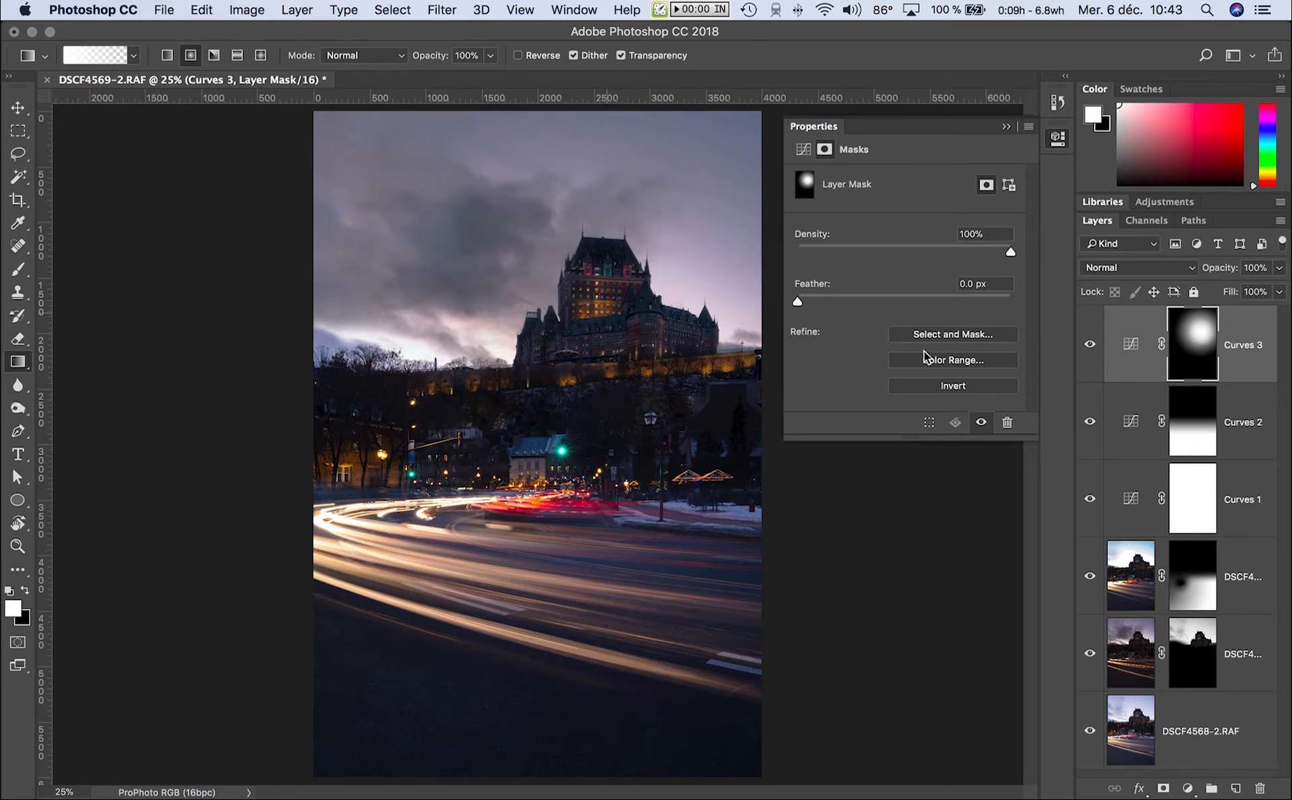
Brighten the castle further by raising the highlight point and the shadow point of the Curves 3 curve
{"action": "left_click", "coordinate": [1131, 344]}
{"action": "left_click_drag", "start_coordinate": [951, 268], "coordinate": [949, 255]}
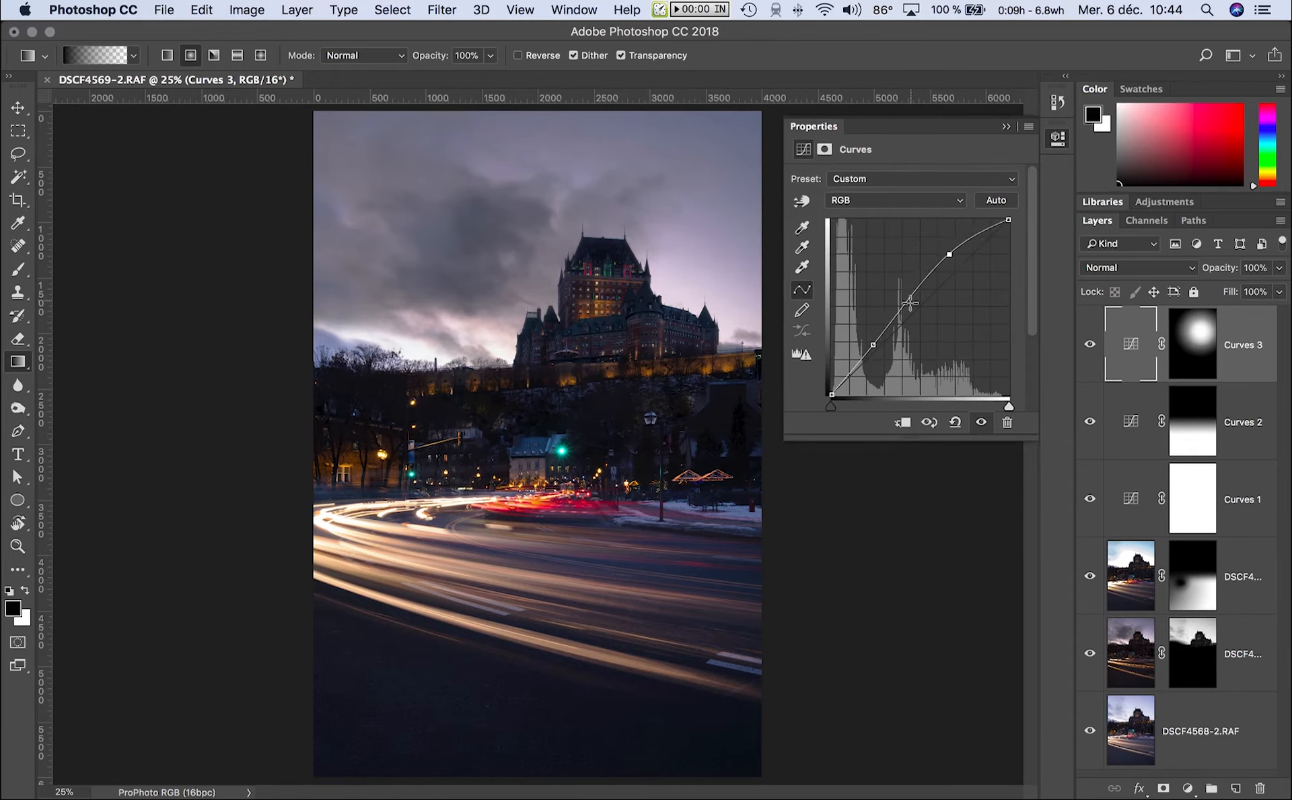
{"action": "left_click_drag", "start_coordinate": [878, 344], "coordinate": [870, 343]}
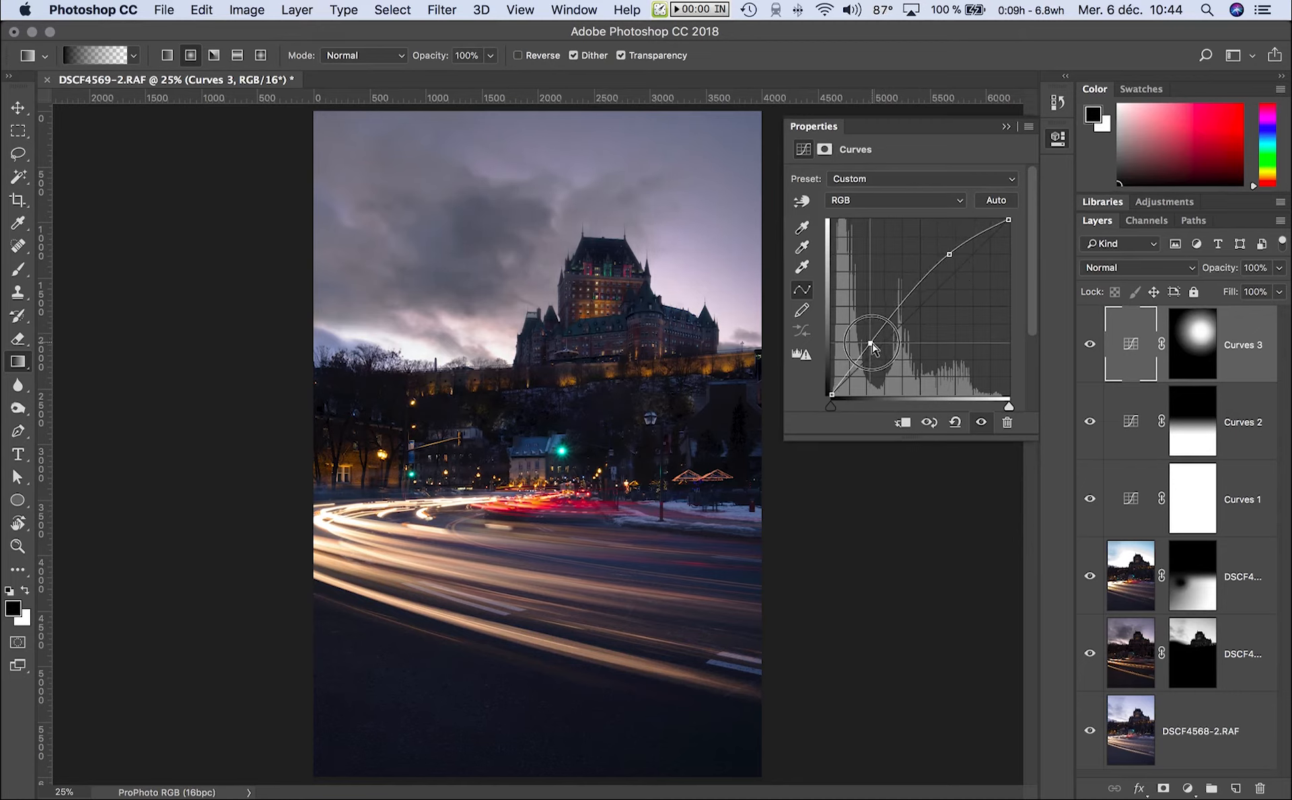
Add a lower shadow point to the Curves 3 curve, and create a Selective Color adjustment layer above it
{"action": "left_click", "coordinate": [852, 369]}
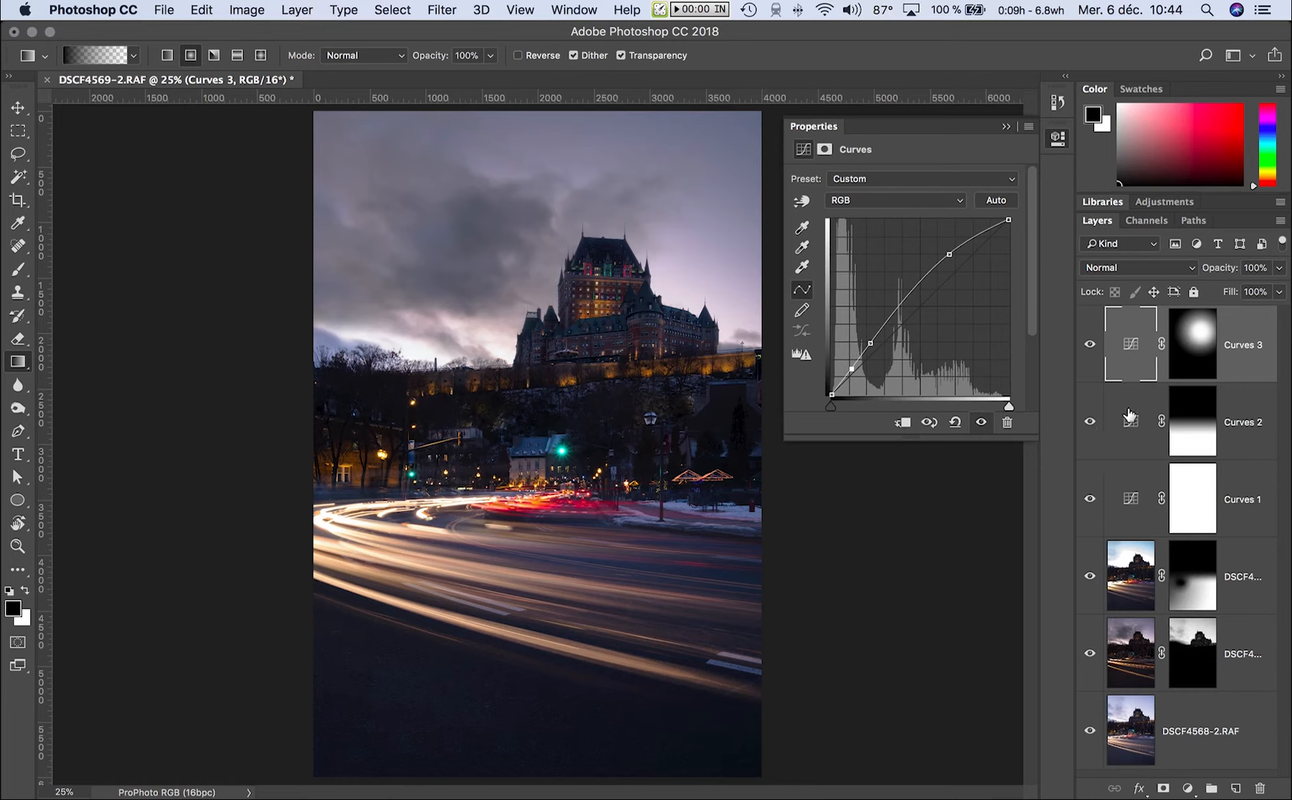
{"action": "left_click", "coordinate": [1188, 789]}
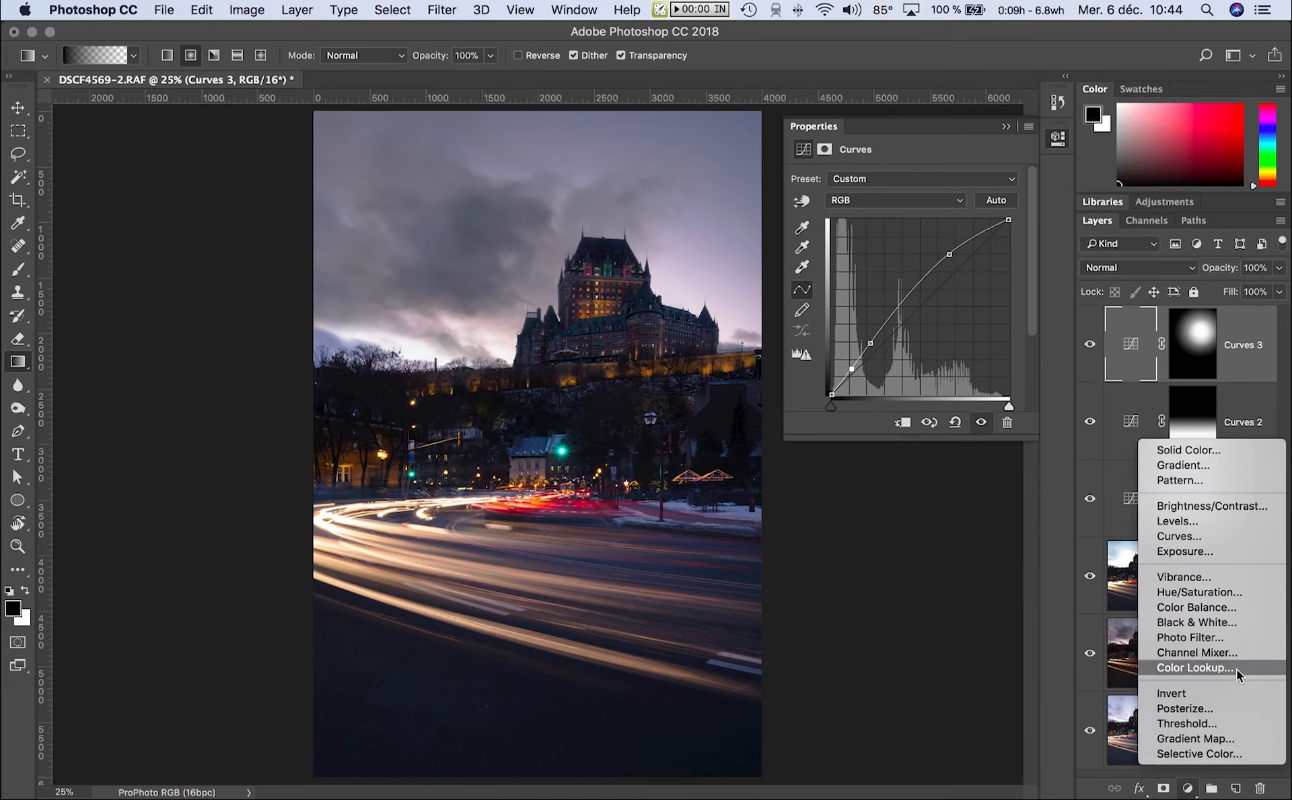
{"action": "left_click", "coordinate": [1205, 753]}
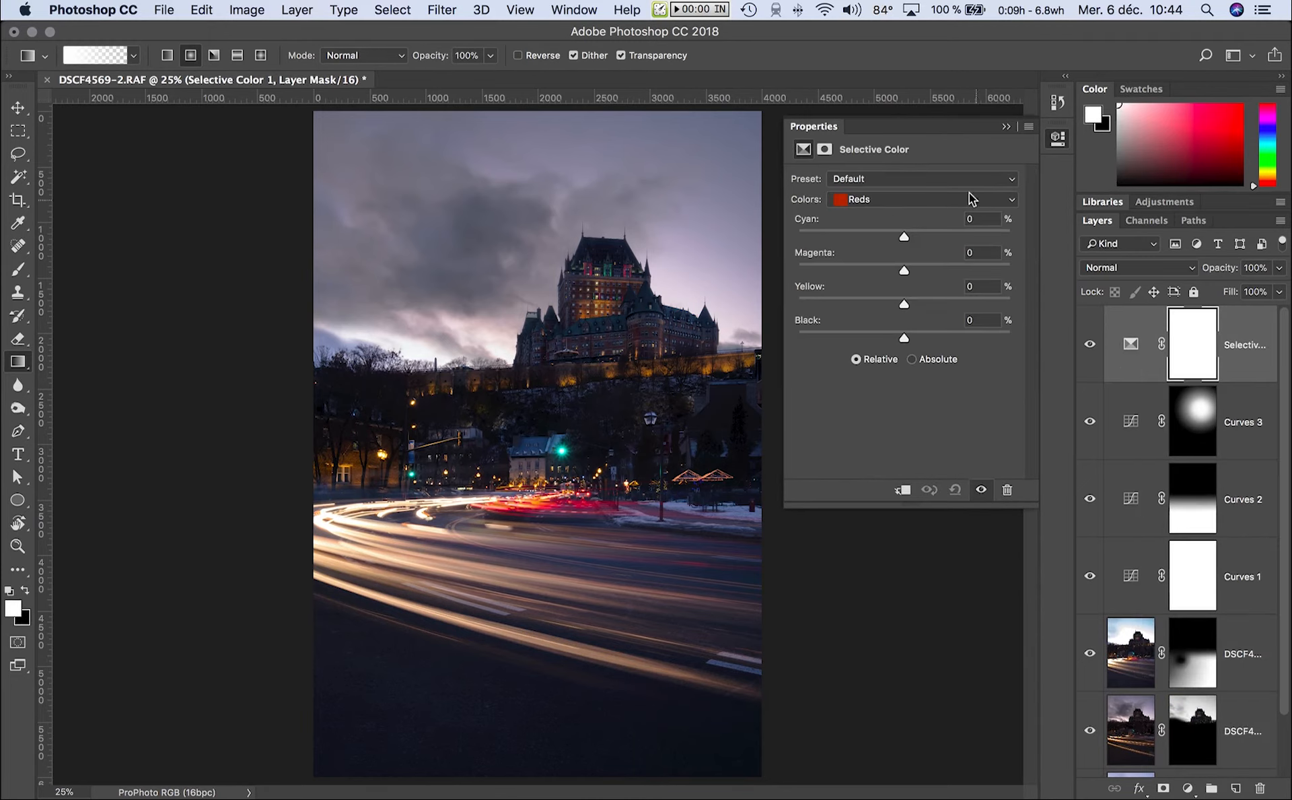
Adjust the Reds in Selective Color to Cyan -63, Magenta -16, Yellow +9 and Black +19
{"action": "left_click_drag", "start_coordinate": [904, 237], "coordinate": [747, 244]}
{"action": "left_click", "coordinate": [887, 197]}
{"action": "left_click", "coordinate": [861, 469]}
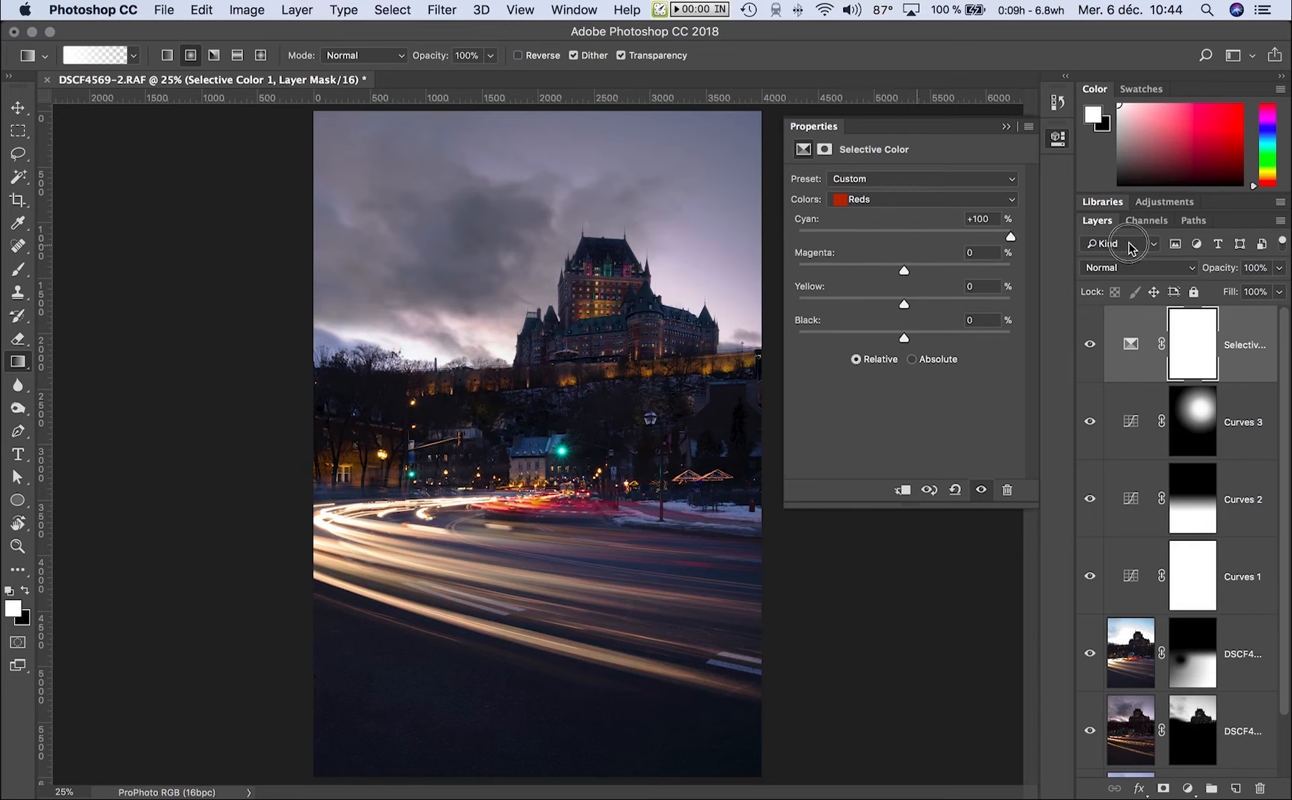
{"action": "left_click_drag", "start_coordinate": [811, 240], "coordinate": [837, 238]}
{"action": "left_click_drag", "start_coordinate": [904, 270], "coordinate": [926, 348]}
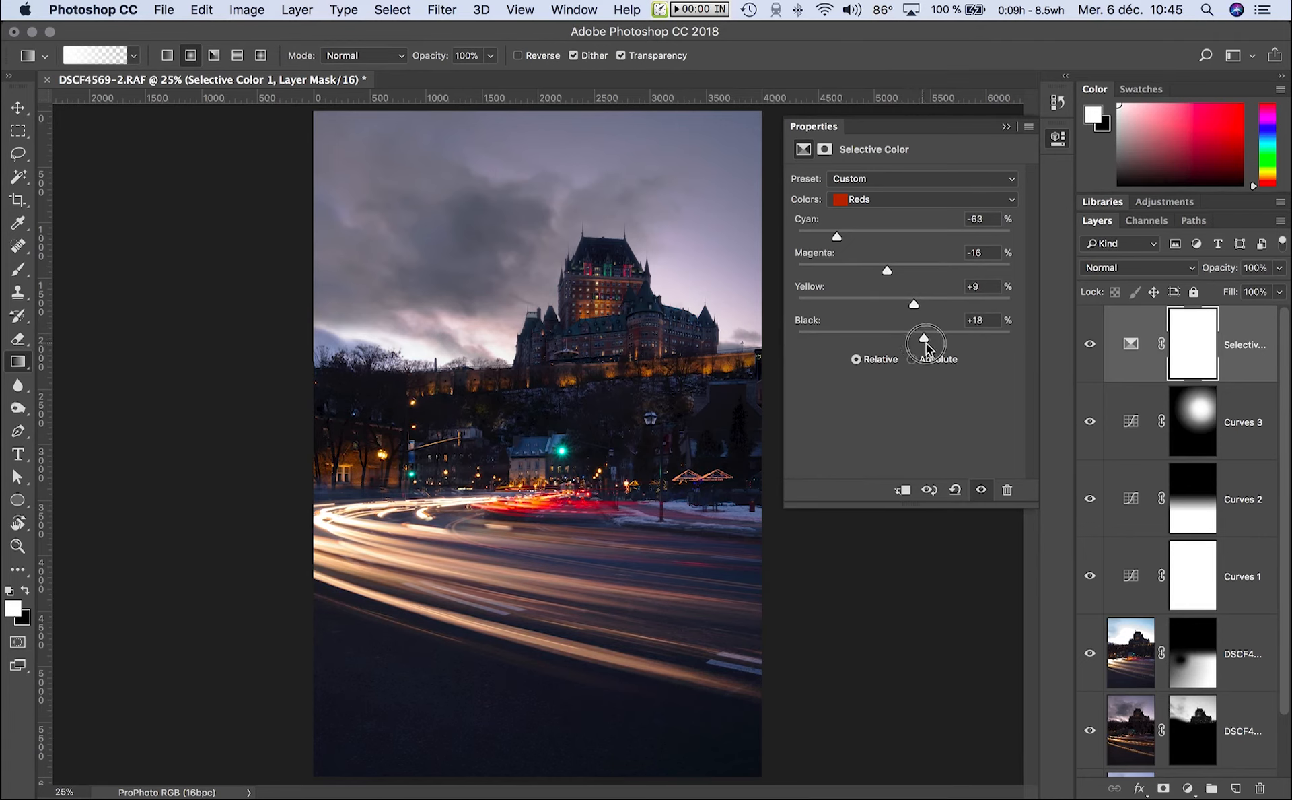
Adjust the Yellows in Selective Color to Cyan -17, Magenta -8 and Yellow +3
{"action": "left_click", "coordinate": [895, 199]}
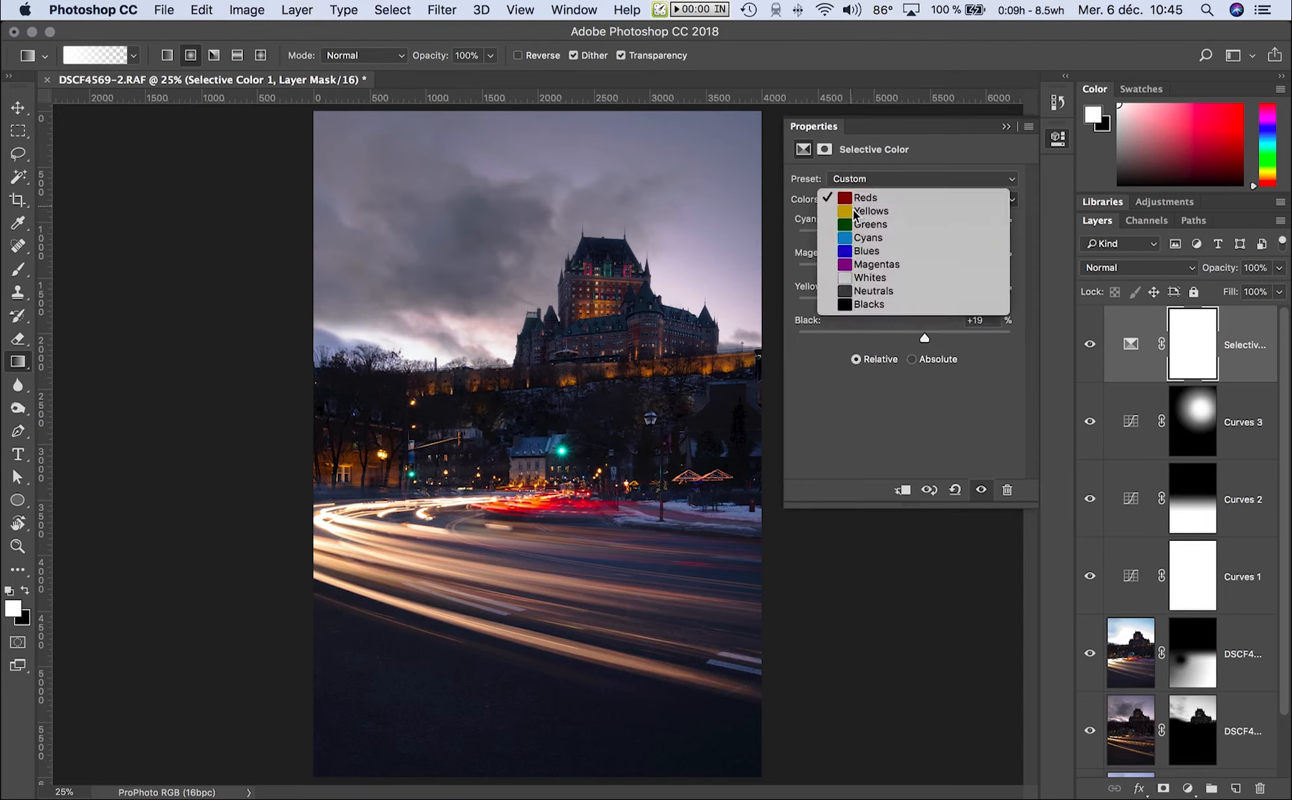
{"action": "left_click", "coordinate": [889, 214]}
{"action": "left_click_drag", "start_coordinate": [919, 235], "coordinate": [923, 311]}
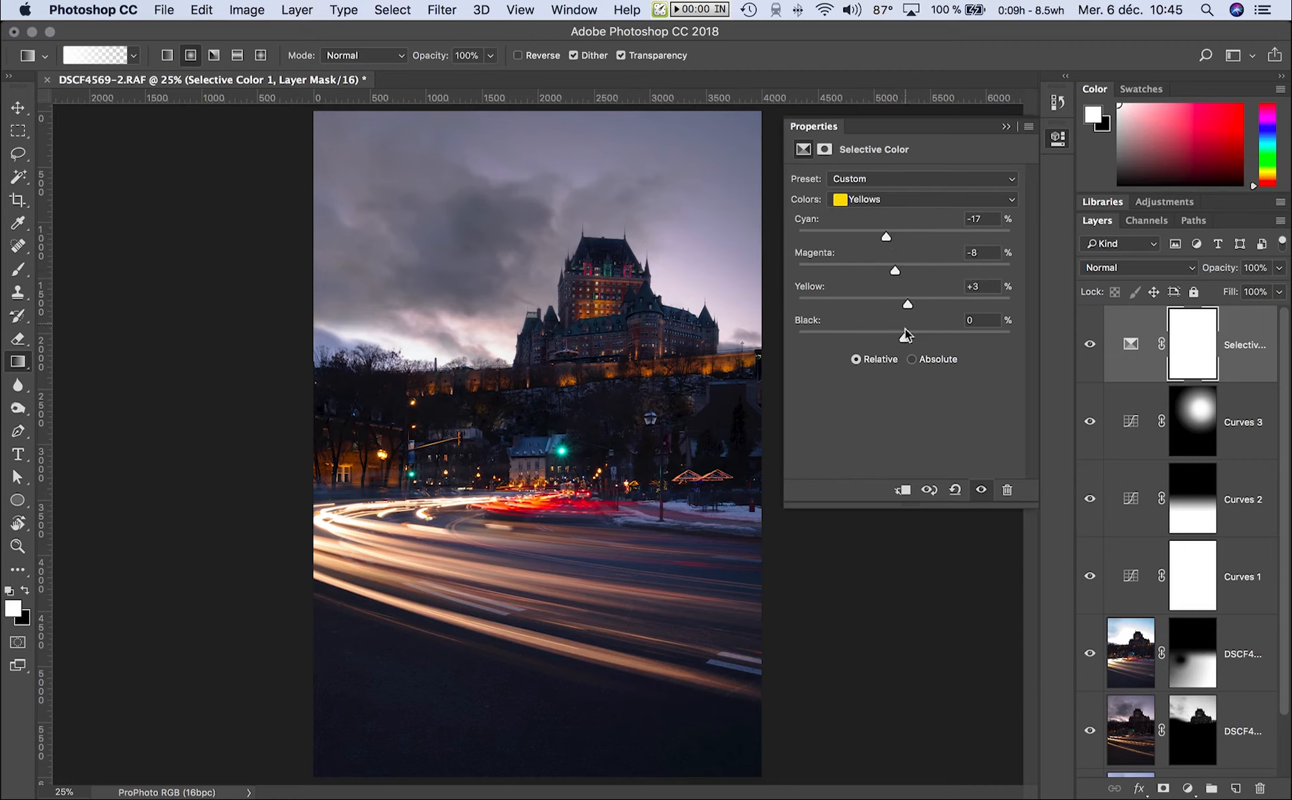
Try out the Selective Color ink amounts for the Greens and the Cyans
{"action": "left_click", "coordinate": [906, 200]}
{"action": "left_click", "coordinate": [905, 210]}
{"action": "left_click_drag", "start_coordinate": [903, 233], "coordinate": [907, 261]}
{"action": "left_click", "coordinate": [905, 204]}
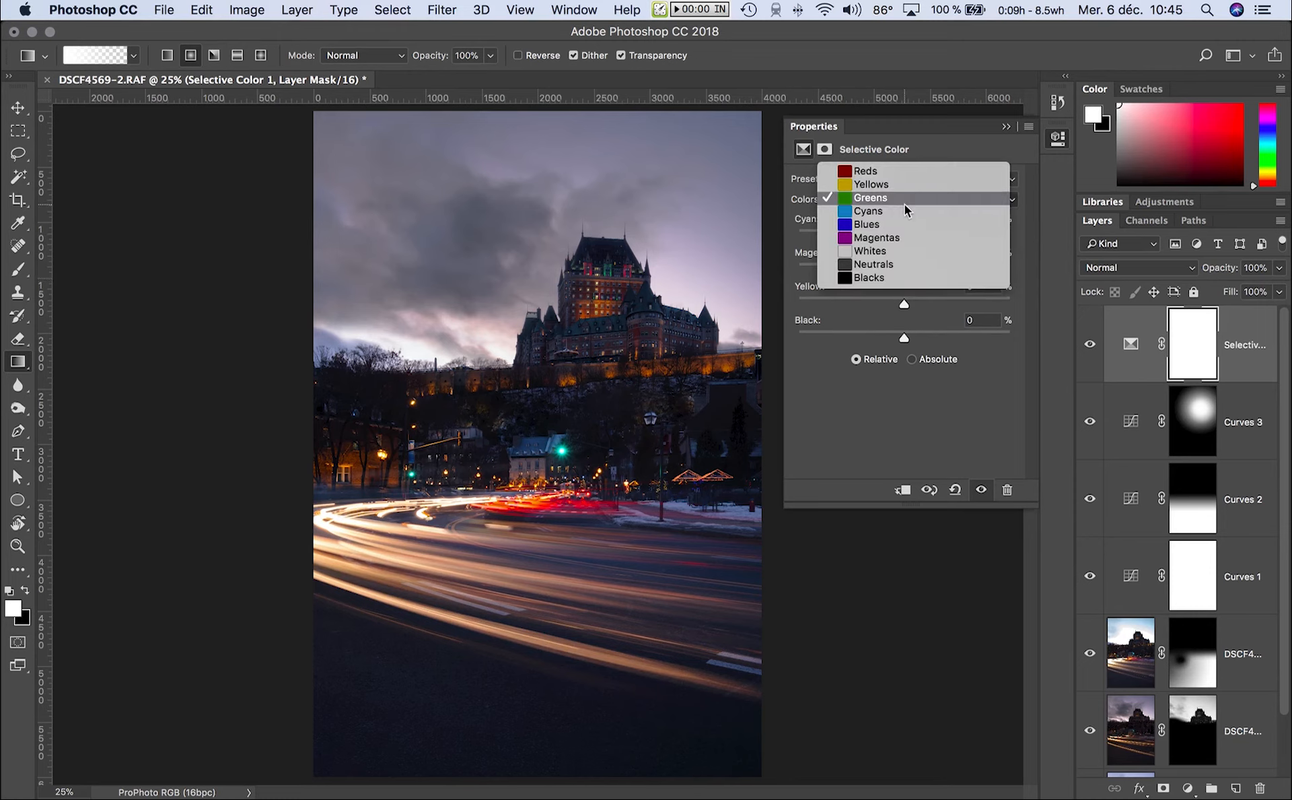
{"action": "left_click", "coordinate": [910, 212]}
{"action": "left_click_drag", "start_coordinate": [903, 233], "coordinate": [908, 270]}
Adjust the Blues in Selective Color to Cyan +27, Magenta +14, Yellow +22 and Black -11
{"action": "left_click", "coordinate": [887, 199]}
{"action": "left_click", "coordinate": [887, 213]}
{"action": "left_click_drag", "start_coordinate": [820, 288], "coordinate": [894, 342]}
{"action": "left_click", "coordinate": [885, 199]}
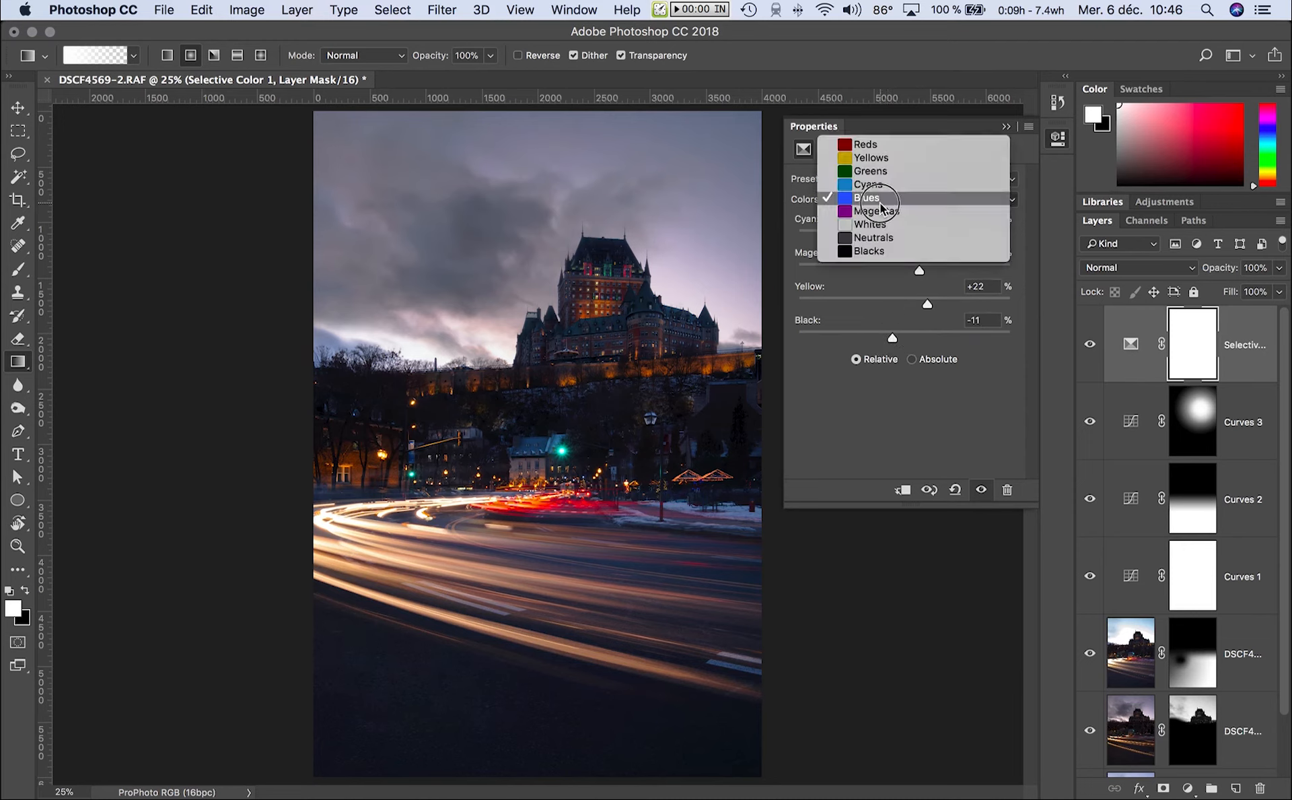
{"action": "left_click", "coordinate": [860, 386]}
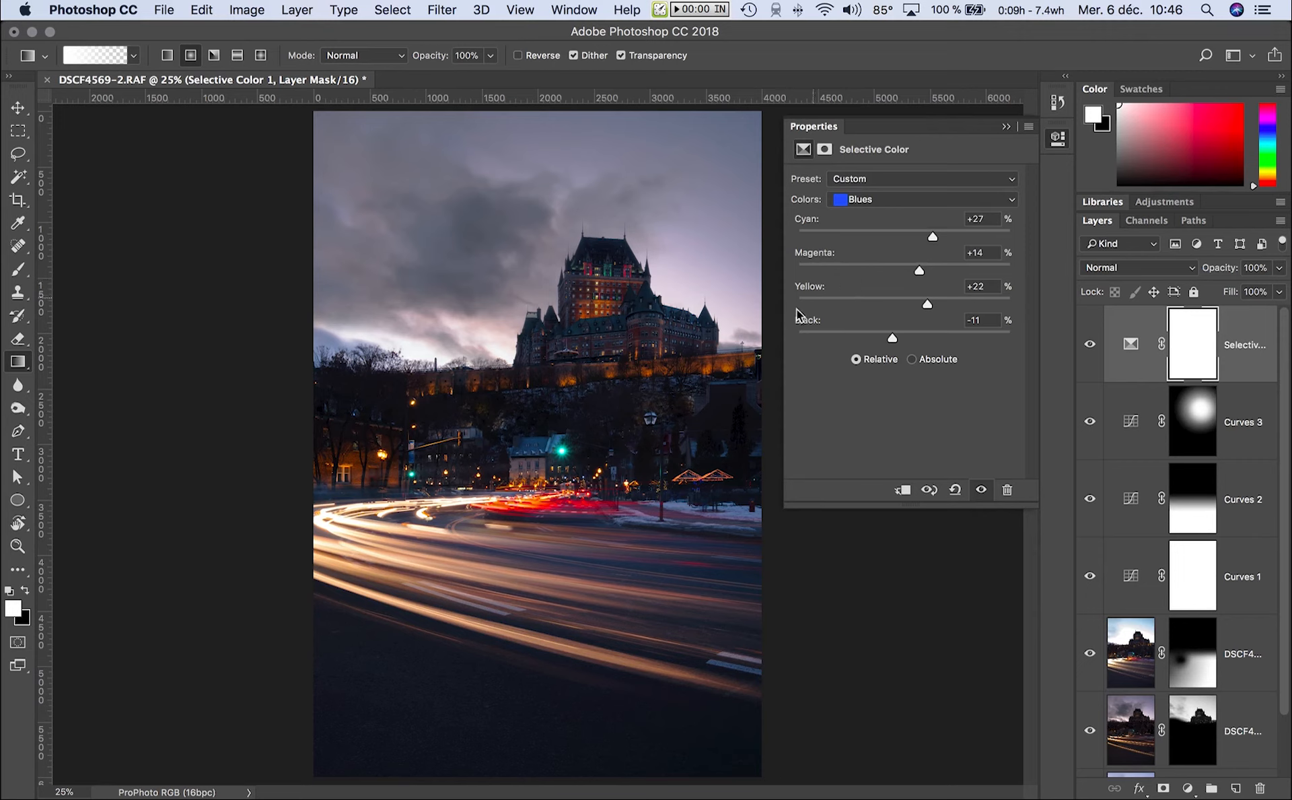
Add a Hue/Saturation adjustment layer and set its Reds to Saturation +13 and Lightness -3
{"action": "left_click", "coordinate": [1189, 788]}
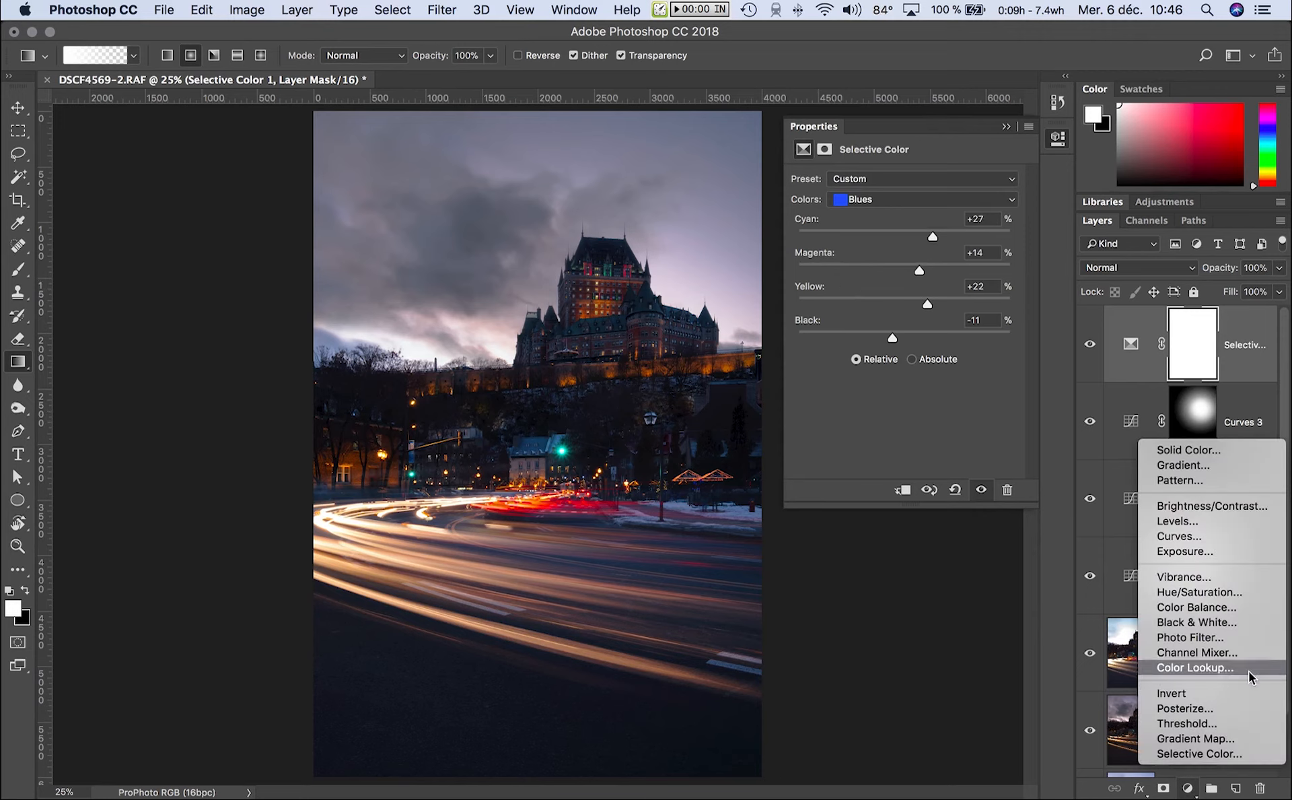
{"action": "left_click", "coordinate": [1242, 590]}
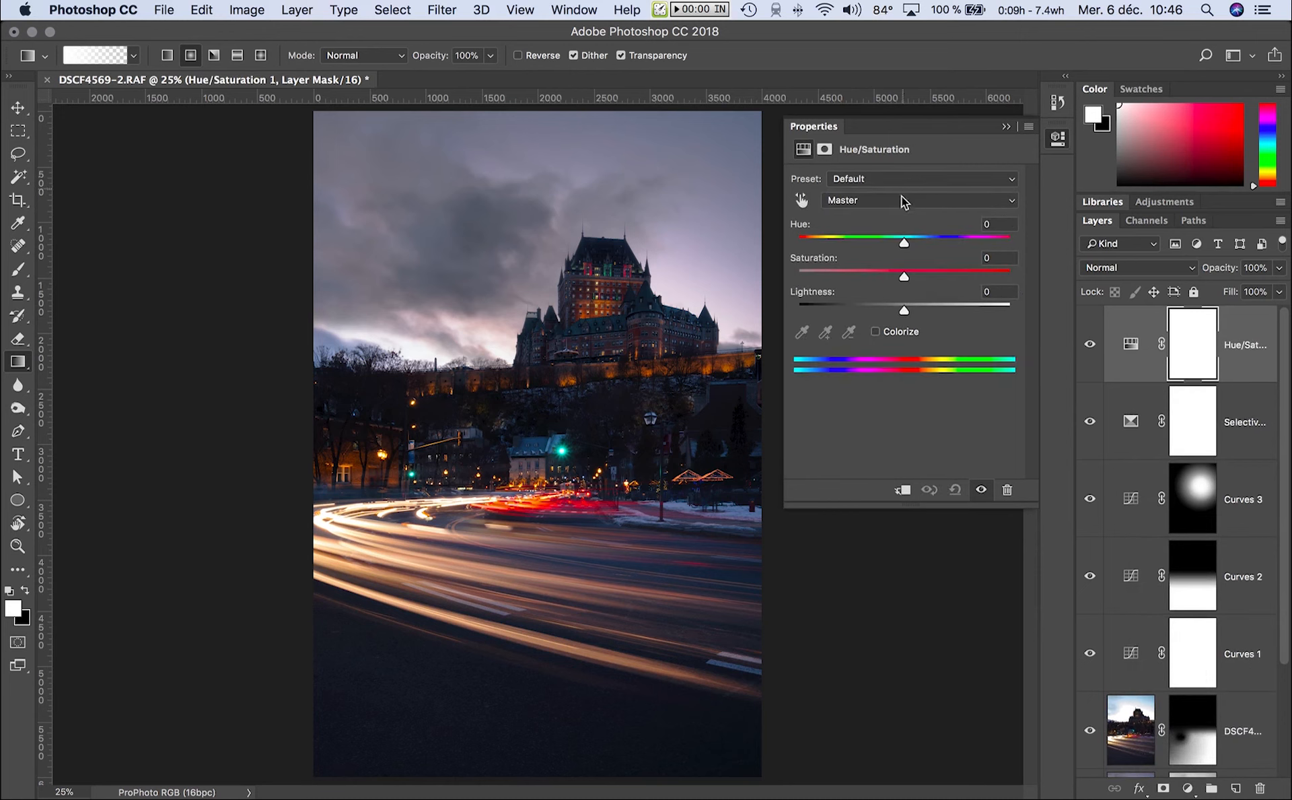
{"action": "left_click", "coordinate": [902, 201]}
{"action": "left_click", "coordinate": [902, 208]}
{"action": "mouse_move", "coordinate": [904, 276]}
{"action": "left_mouse_down"}
{"action": "mouse_move", "coordinate": [939, 279]}
{"action": "mouse_move", "coordinate": [918, 277]}
{"action": "mouse_move", "coordinate": [902, 311]}
{"action": "left_mouse_up"}
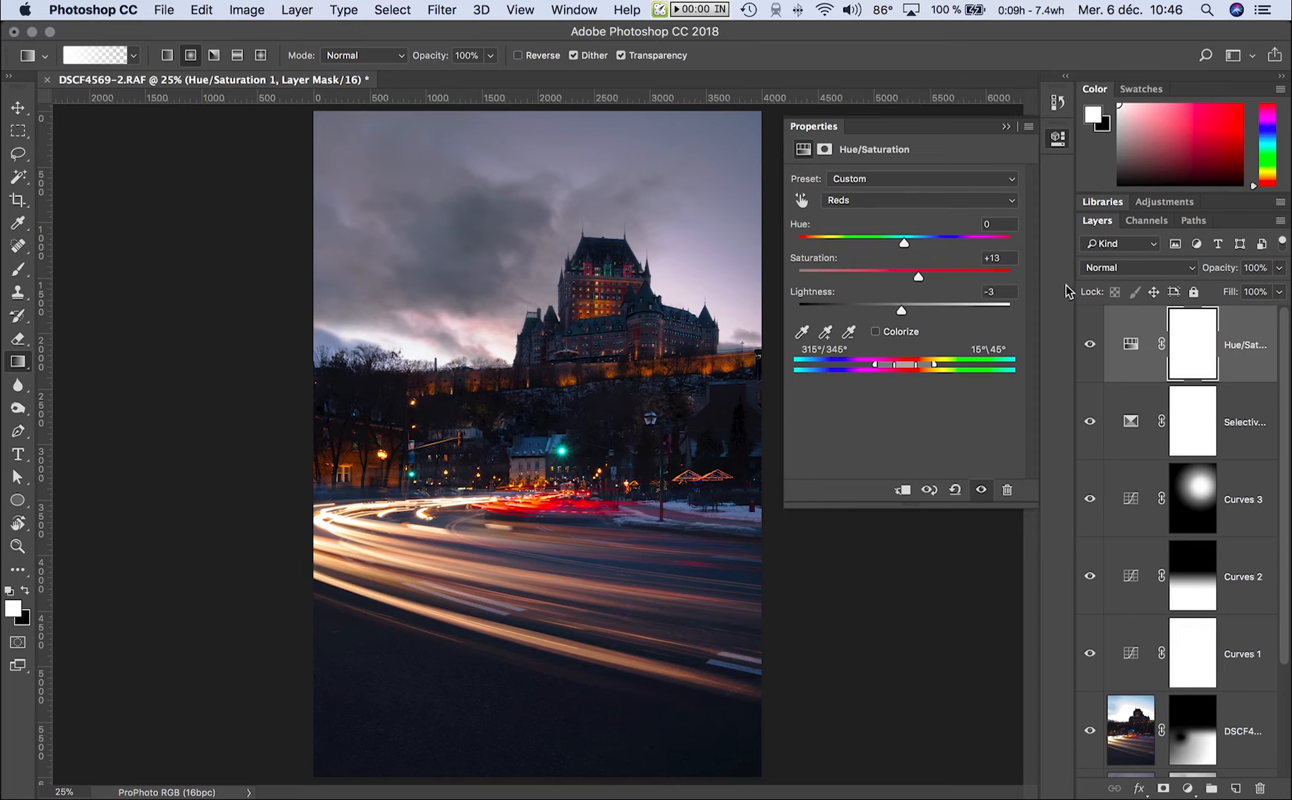
Compare the image with the Hue/Saturation layer hidden and shown
{"action": "left_click", "coordinate": [1095, 345]}
{"action": "left_click", "coordinate": [1094, 347]}
{"action": "left_click", "coordinate": [1093, 349]}
{"action": "left_click", "coordinate": [1093, 350]}
{"action": "left_click", "coordinate": [1092, 348]}
{"action": "left_click", "coordinate": [1092, 349]}
Set the Yellows saturation to +34 in the Hue/Saturation layer and slightly raise their lightness
{"action": "left_click", "coordinate": [888, 197]}
{"action": "left_click", "coordinate": [891, 210]}
{"action": "mouse_move", "coordinate": [903, 277]}
{"action": "left_mouse_down"}
{"action": "mouse_move", "coordinate": [942, 277]}
{"action": "mouse_move", "coordinate": [916, 278]}
{"action": "left_mouse_up"}
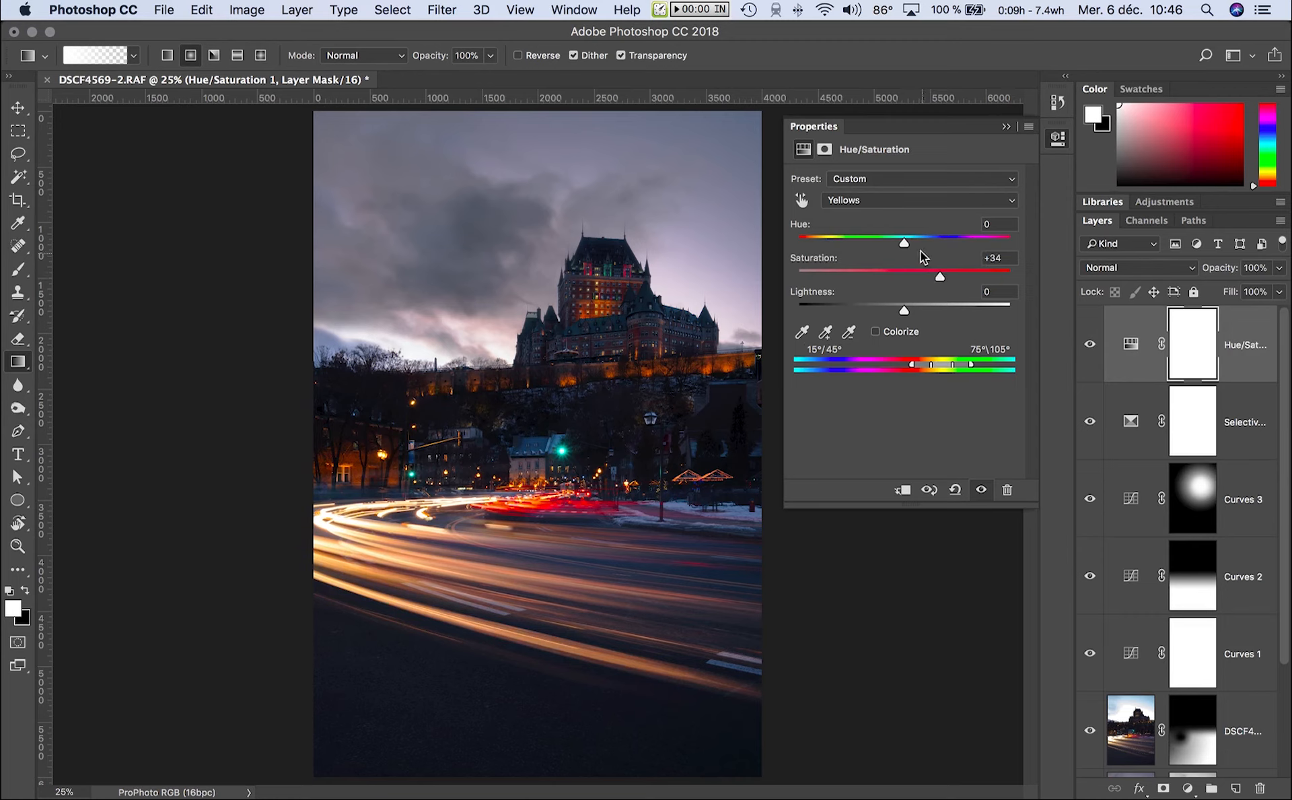
{"action": "left_click_drag", "start_coordinate": [904, 310], "coordinate": [913, 311]}
Compare the image with the Selective Color and Hue/Saturation layers both hidden and shown
{"action": "left_click_drag", "start_coordinate": [1089, 421], "coordinate": [1089, 363]}
{"action": "mouse_move", "coordinate": [1089, 423]}
{"action": "left_mouse_down"}
{"action": "mouse_move", "coordinate": [1082, 384]}
{"action": "mouse_move", "coordinate": [1099, 331]}
{"action": "left_mouse_up"}
{"action": "left_click_drag", "start_coordinate": [1090, 429], "coordinate": [1084, 345]}
{"action": "left_click_drag", "start_coordinate": [1087, 435], "coordinate": [1084, 362]}
Group the Selective Color and Hue/Saturation layers and rename the group lumiere
{"action": "left_click", "coordinate": [1231, 415]}
{"action": "left_click", "coordinate": [1240, 340], "text": "shift"}
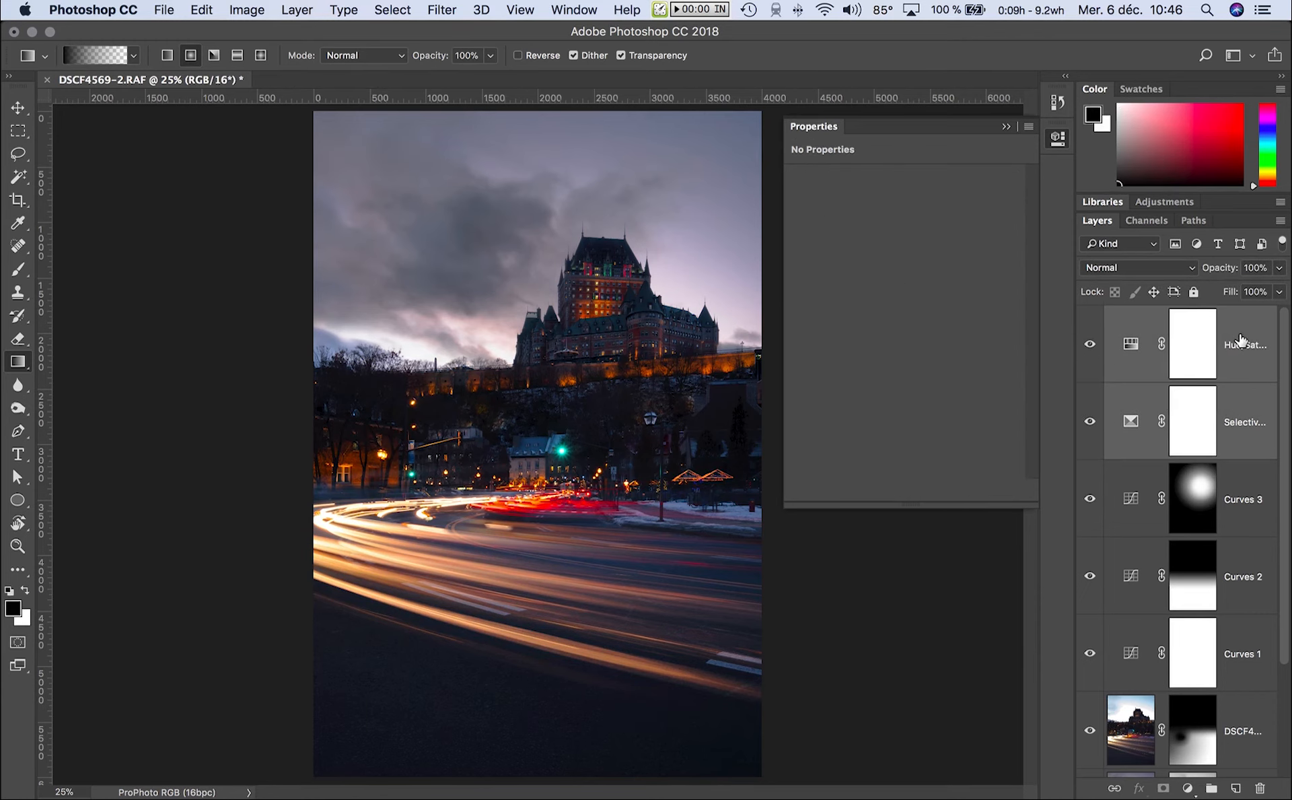
{"action": "left_click", "coordinate": [1188, 788]}
{"action": "left_click", "coordinate": [1074, 786]}
{"action": "left_click", "coordinate": [1212, 788]}
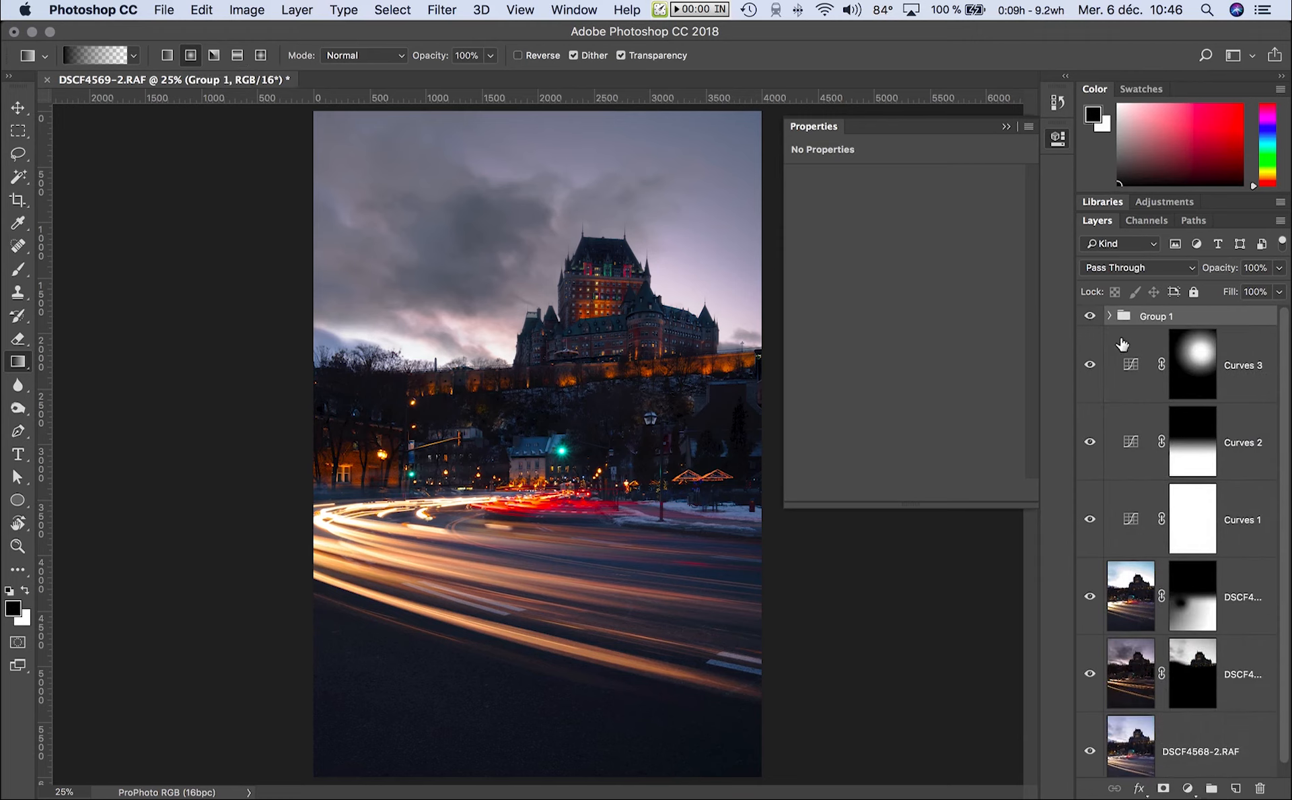
{"action": "double_click", "coordinate": [1151, 315]}
{"action": "key", "text": "BackSpace"}
{"action": "type", "text": "lumiere"}
{"action": "key", "text": "Return"}
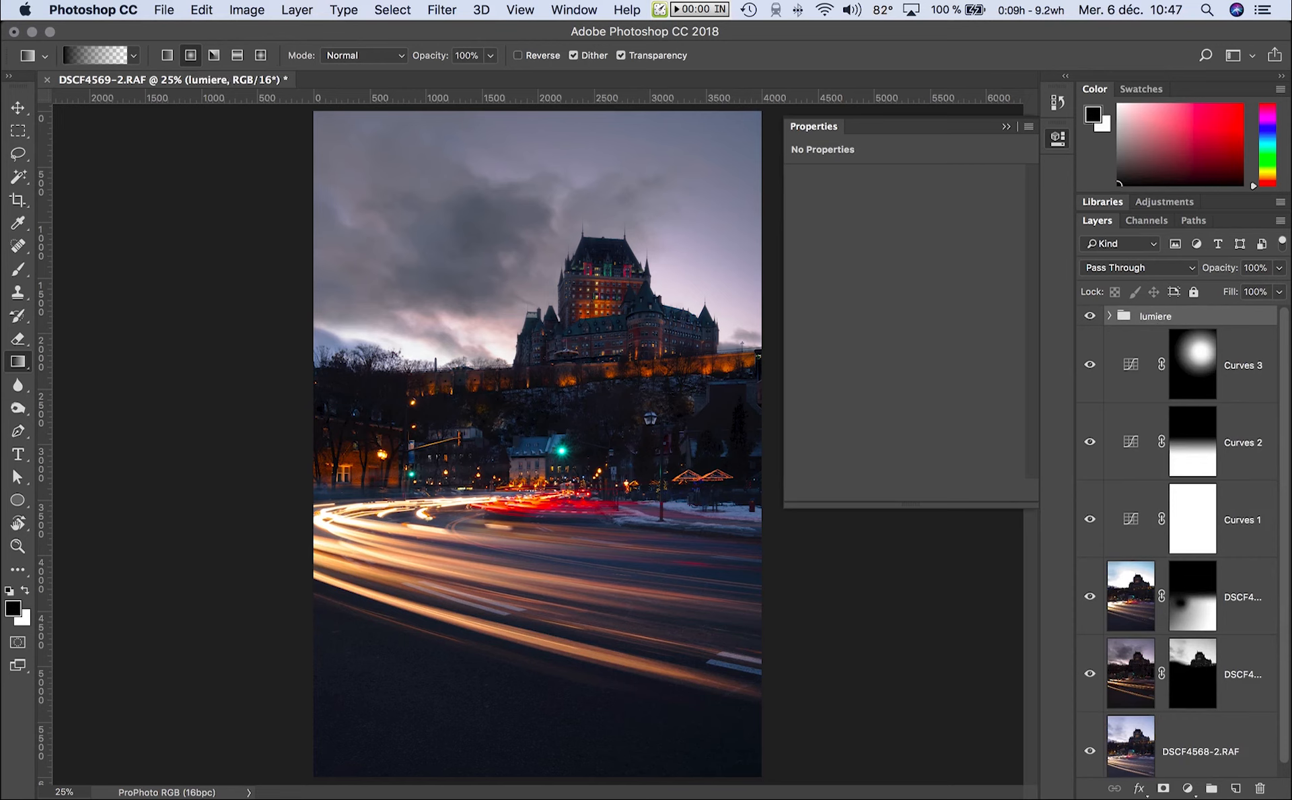
Add a white layer mask to the lumiere group, check the group's contents, and select the mask for editing
{"action": "left_click", "coordinate": [1163, 787]}
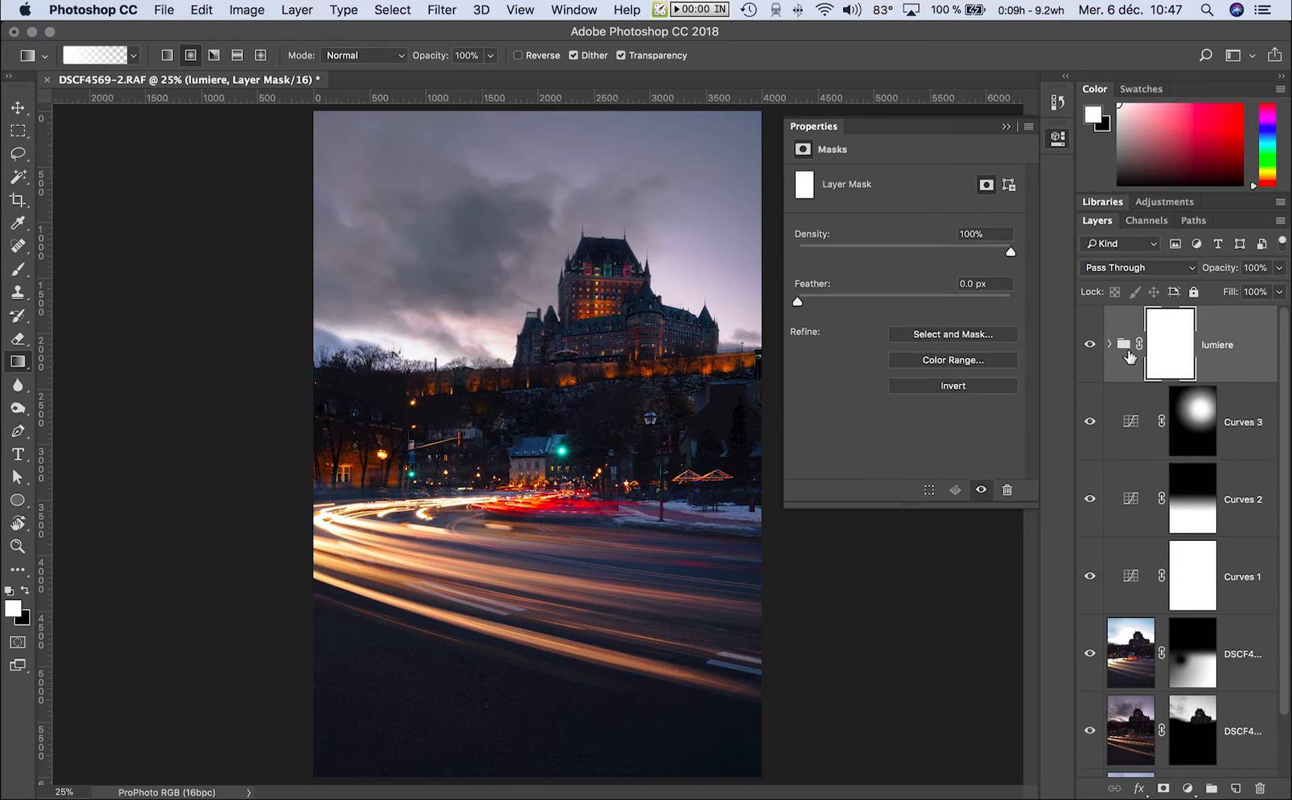
{"action": "left_click", "coordinate": [1108, 344]}
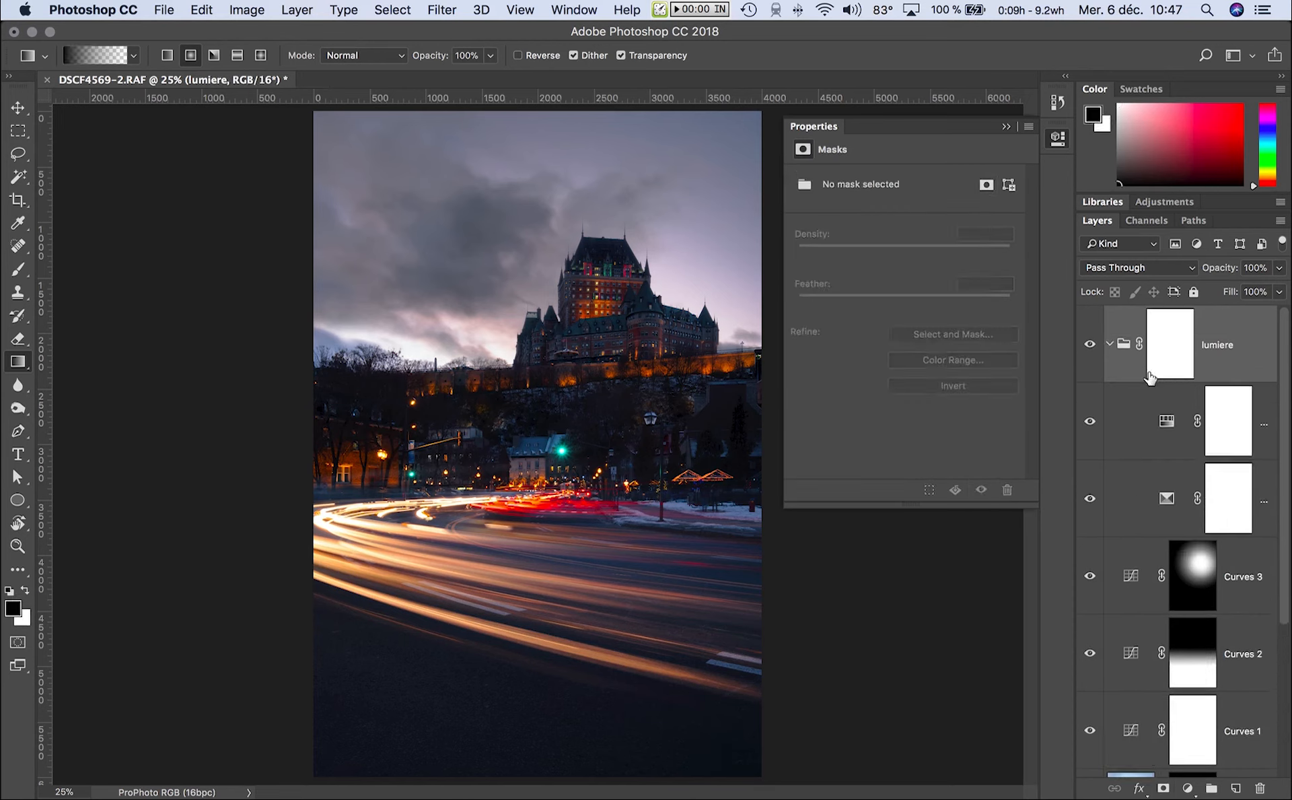
{"action": "left_click", "coordinate": [1110, 344]}
{"action": "left_click", "coordinate": [1163, 340]}
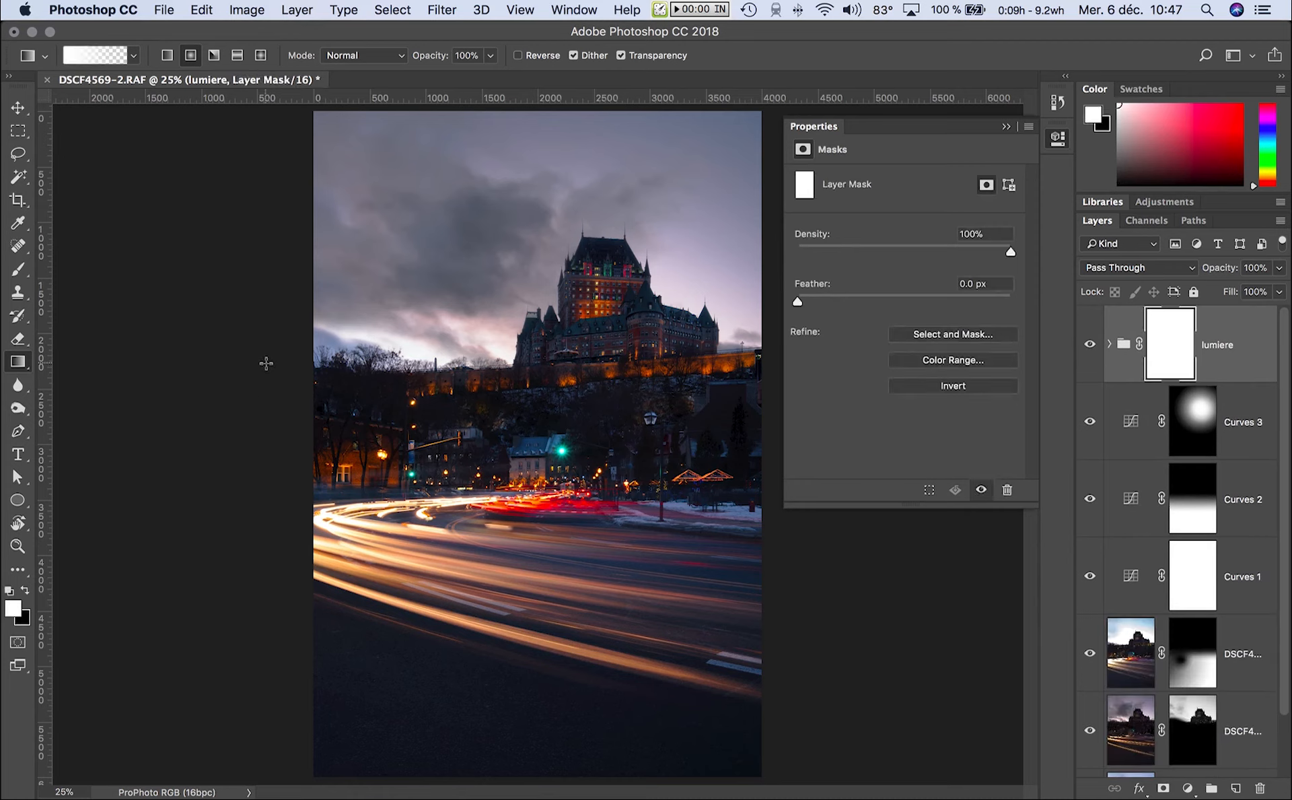
Paint mid-gray on the lumiere mask with a soft 134 px brush along the lit wall below the castle
{"action": "key", "text": "b"}
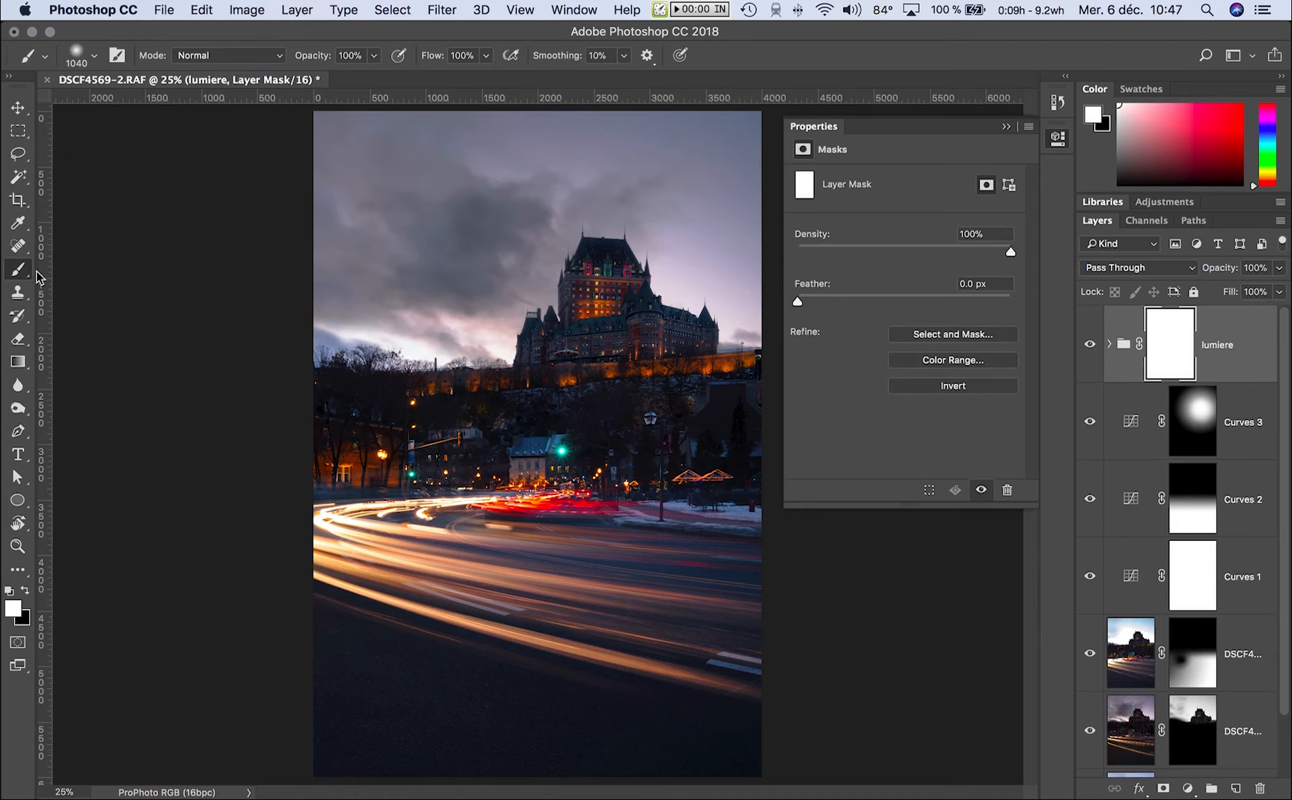
{"action": "left_click", "coordinate": [78, 59]}
{"action": "left_click_drag", "start_coordinate": [180, 110], "coordinate": [152, 111]}
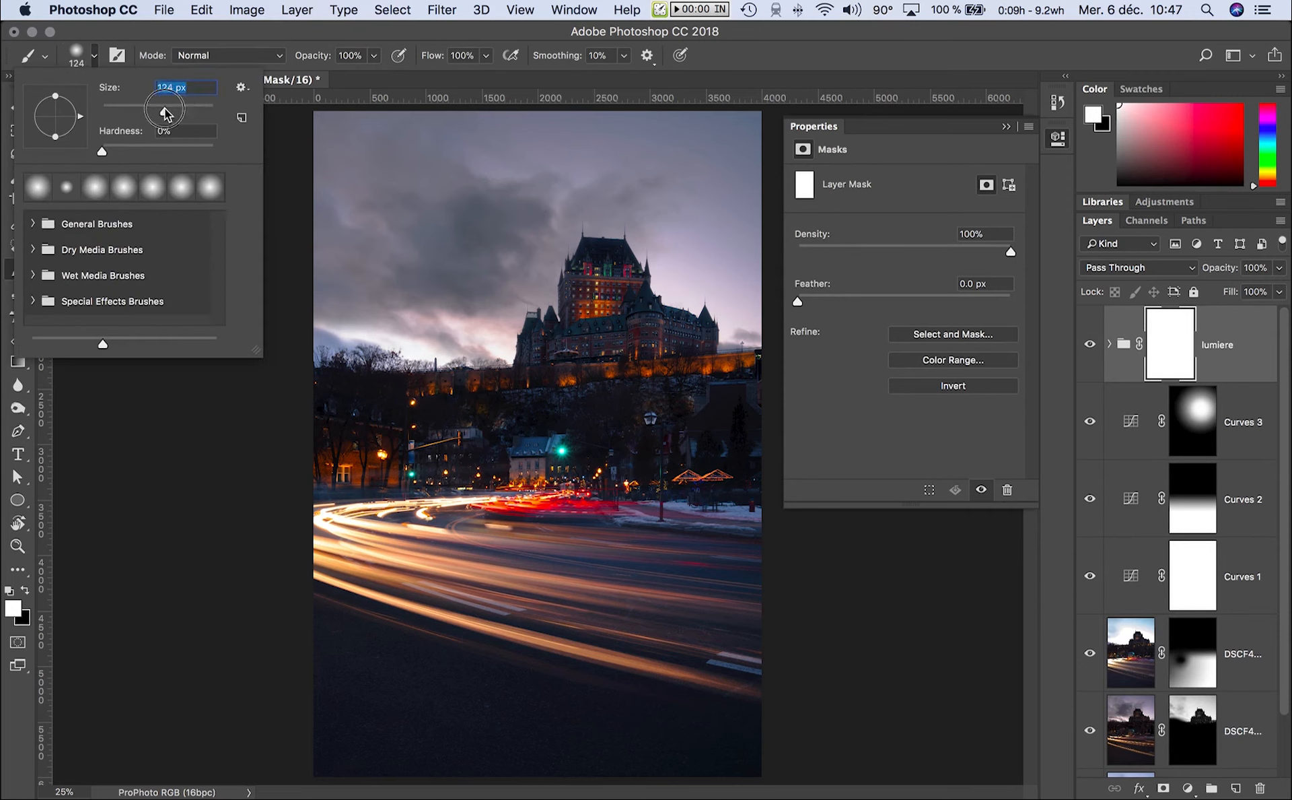
{"action": "left_click", "coordinate": [15, 612]}
{"action": "left_click_drag", "start_coordinate": [280, 369], "coordinate": [257, 329]}
{"action": "left_click", "coordinate": [673, 225]}
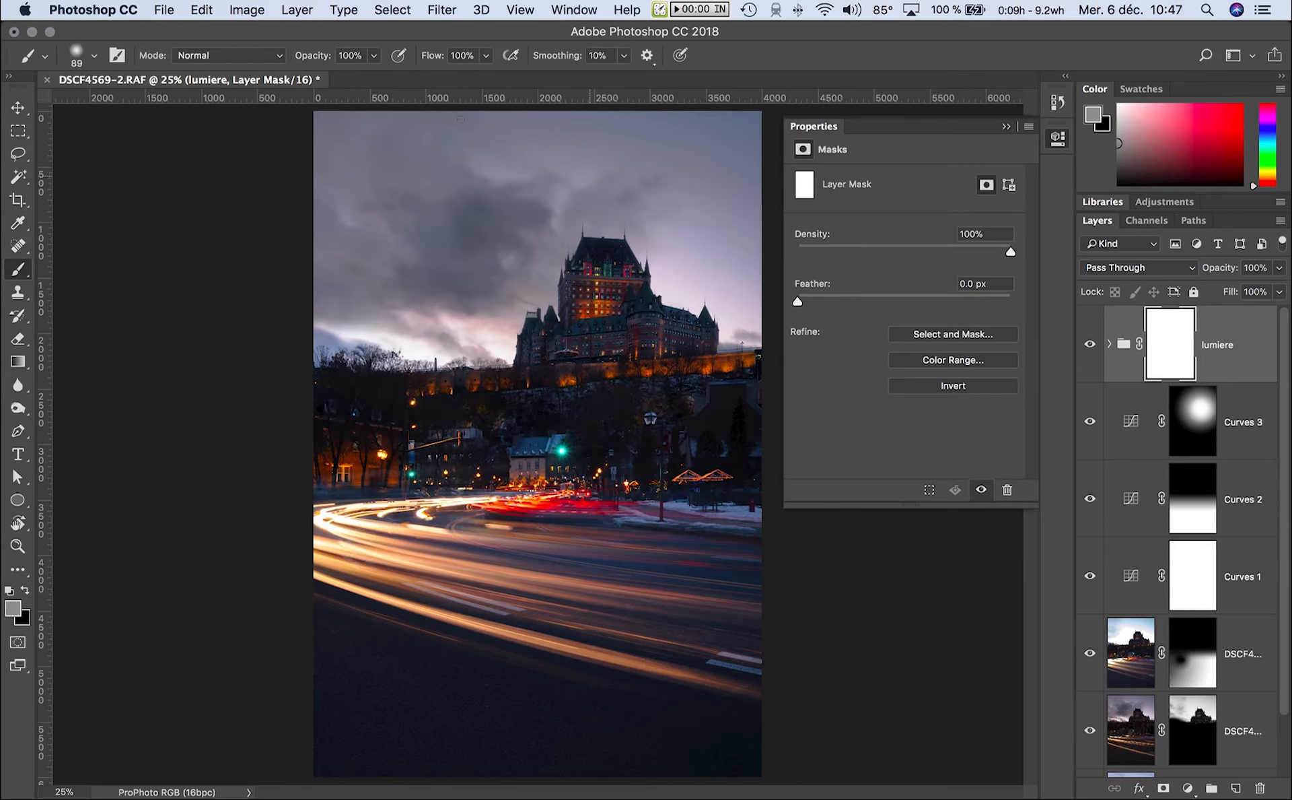
{"action": "left_click", "coordinate": [67, 55]}
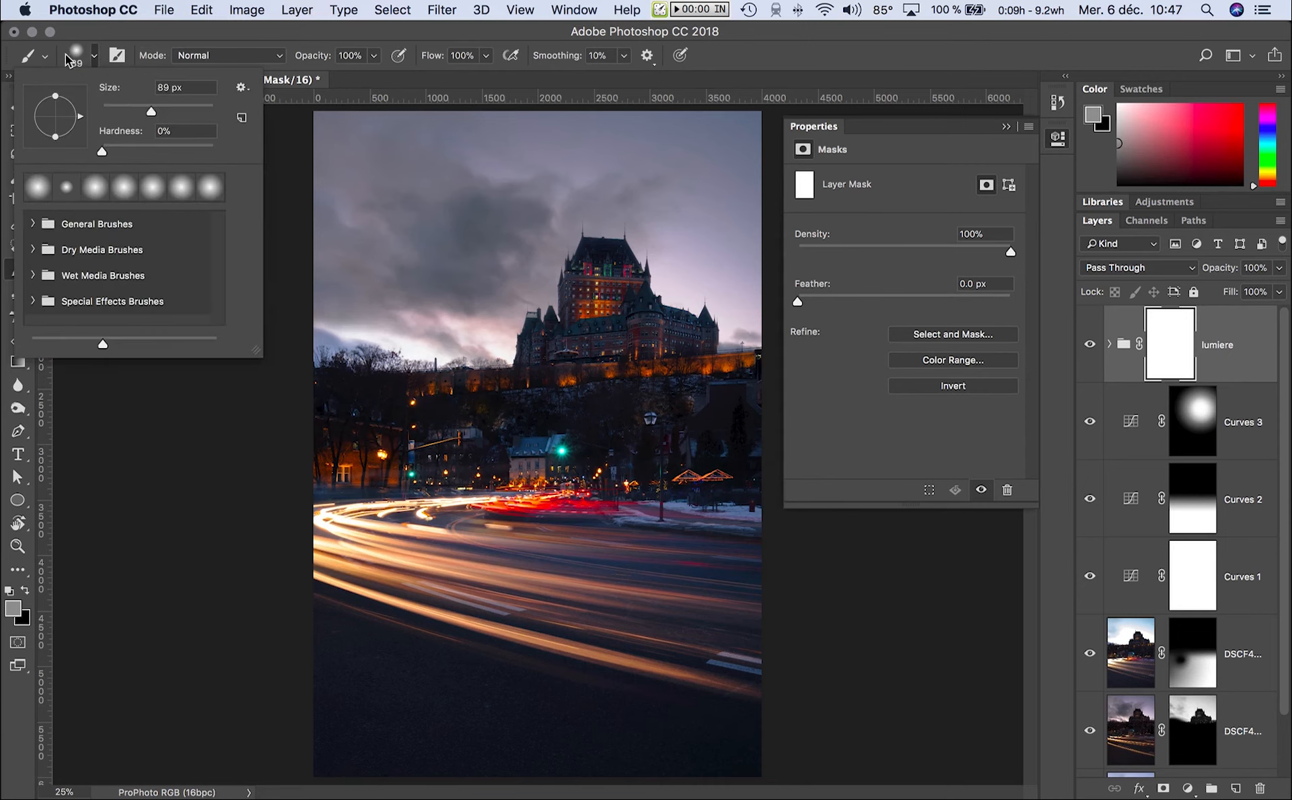
{"action": "left_click_drag", "start_coordinate": [151, 110], "coordinate": [168, 110]}
{"action": "mouse_move", "coordinate": [606, 369]}
{"action": "left_mouse_down"}
{"action": "mouse_move", "coordinate": [709, 366]}
{"action": "mouse_move", "coordinate": [696, 368]}
{"action": "left_mouse_up"}
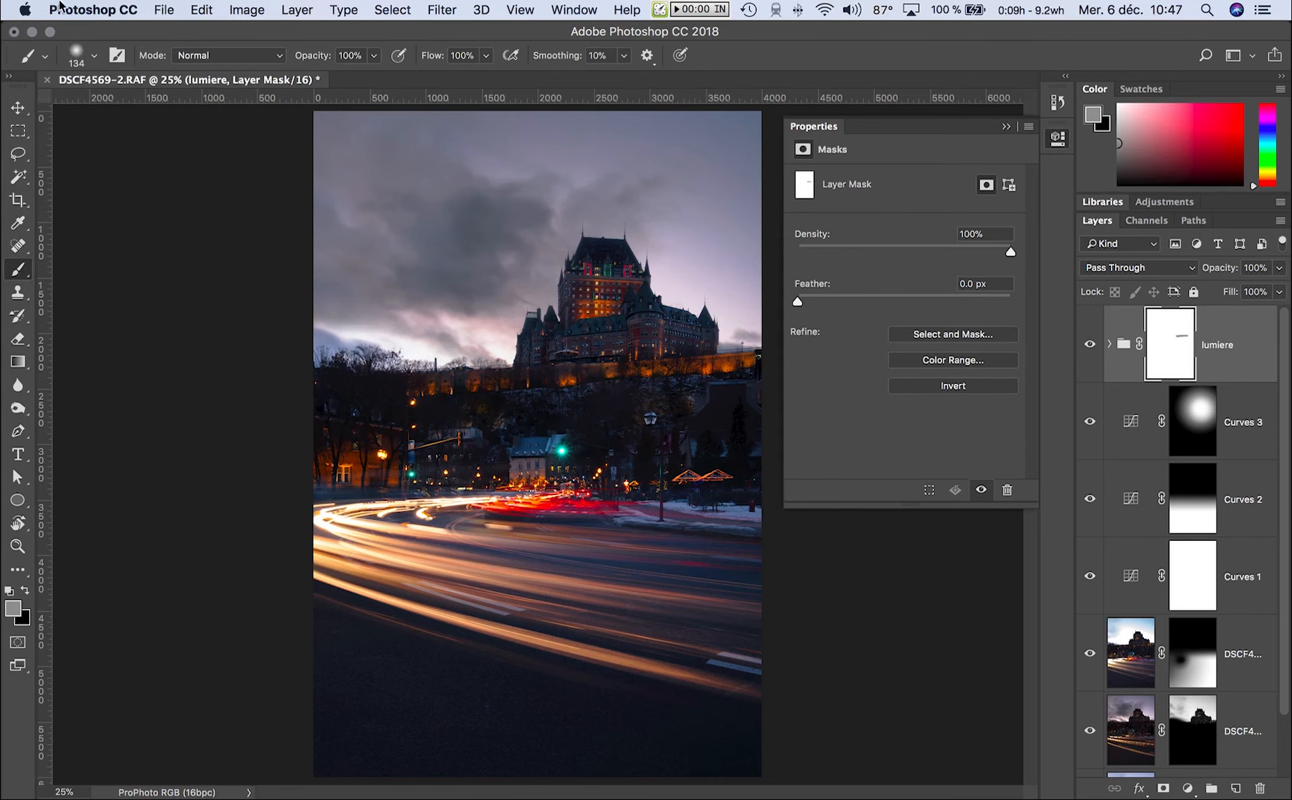
Enlarge the brush to 188 px and paint the lit wall on the lumiere mask with dark gray 393939
{"action": "left_click", "coordinate": [83, 61]}
{"action": "left_click_drag", "start_coordinate": [152, 110], "coordinate": [187, 110]}
{"action": "left_click", "coordinate": [77, 49]}
{"action": "left_click", "coordinate": [90, 70]}
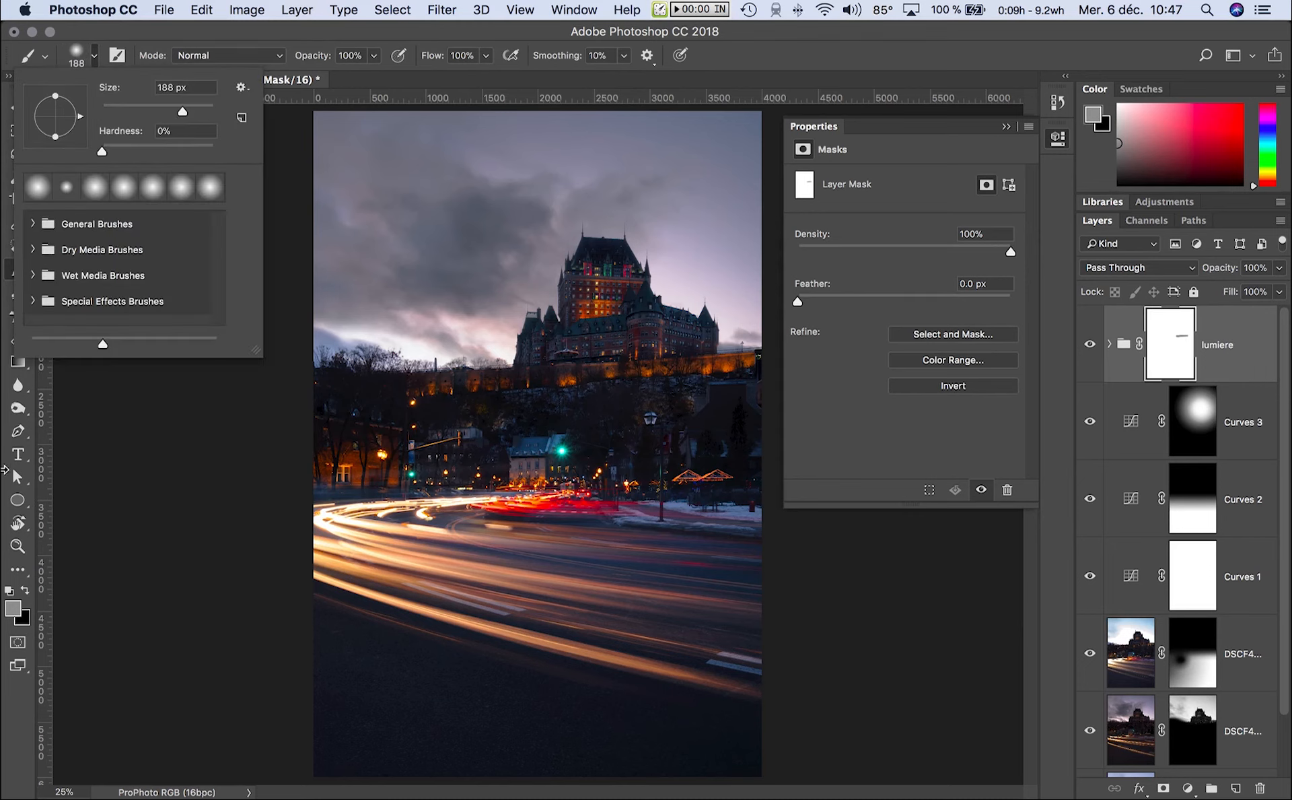
{"action": "left_click", "coordinate": [13, 608]}
{"action": "left_click_drag", "start_coordinate": [376, 380], "coordinate": [256, 411]}
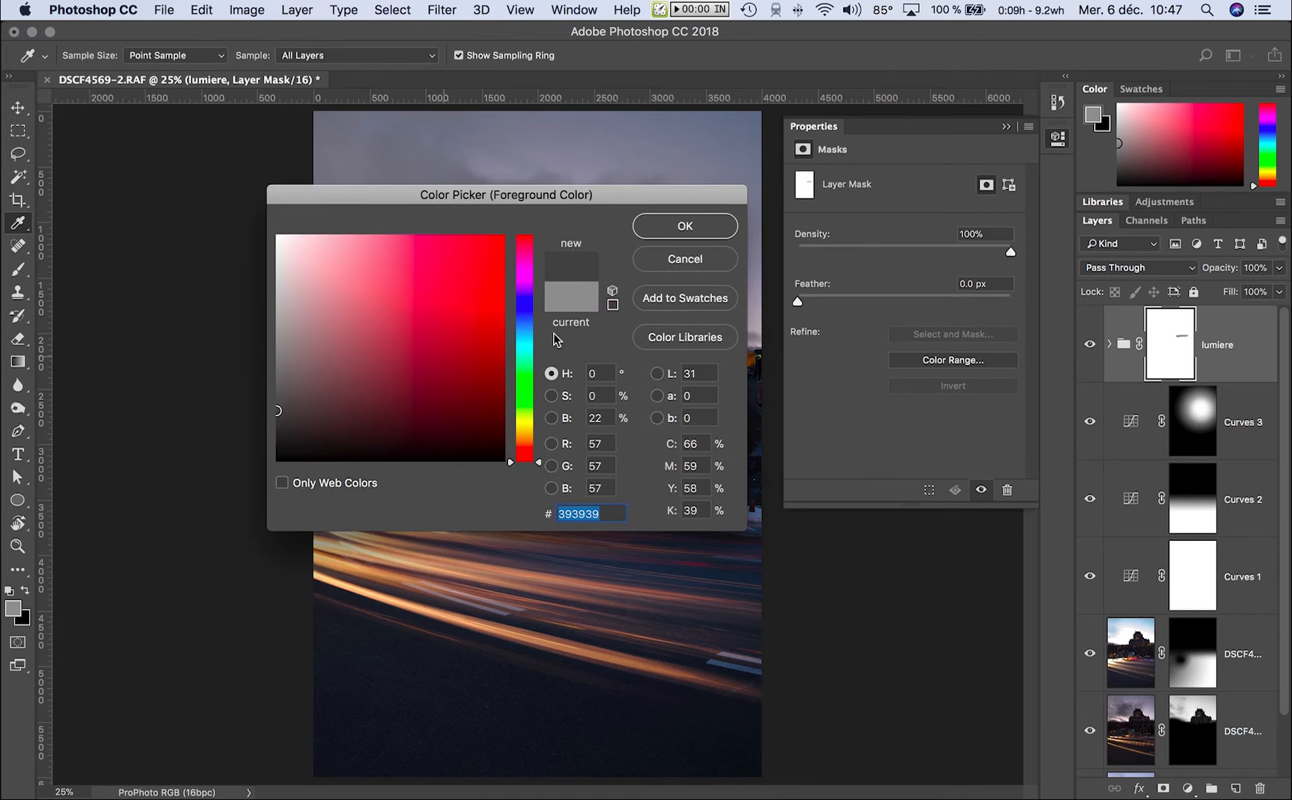
{"action": "left_click", "coordinate": [728, 229]}
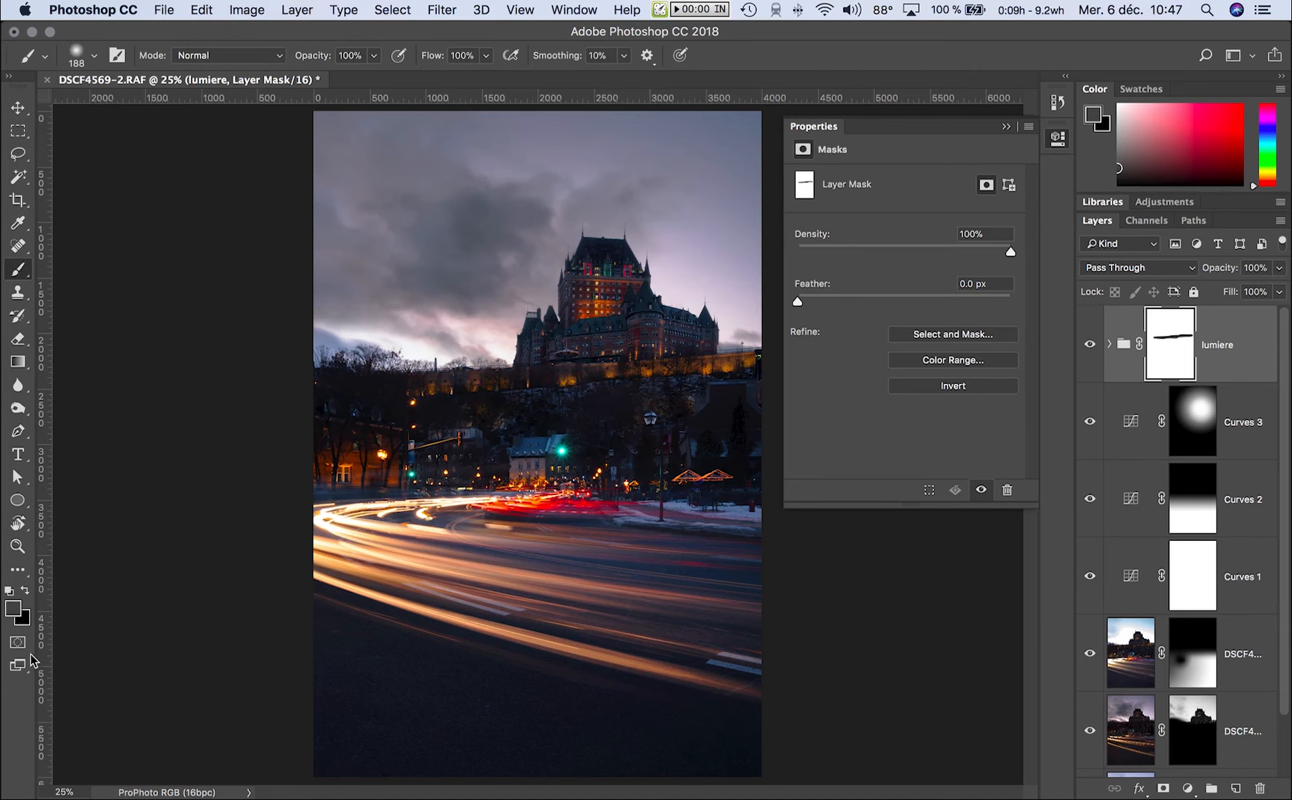
Paint near-black gray 1e1e1e on the lumiere mask over the lit wall, the castle facade and the lit buildings at the street's left edge
{"action": "left_click", "coordinate": [24, 606]}
{"action": "left_click", "coordinate": [277, 431]}
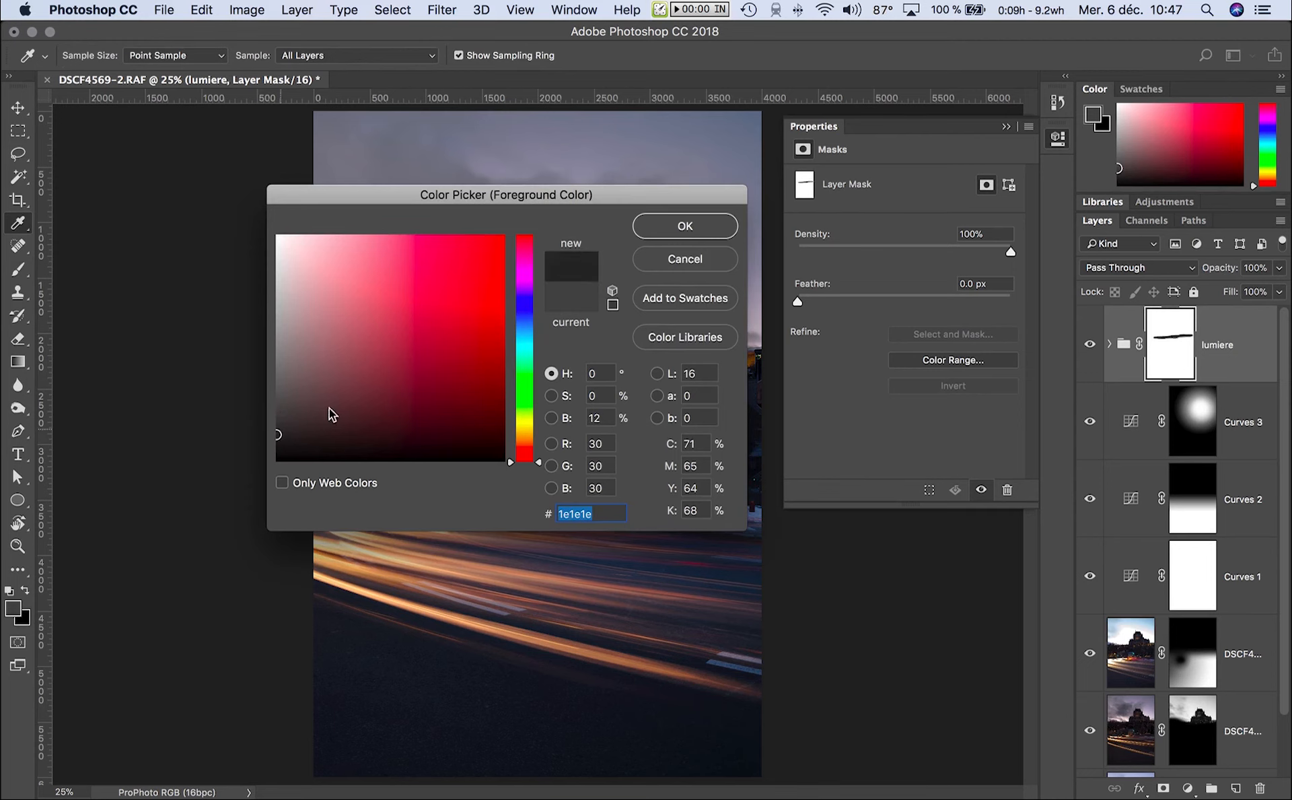
{"action": "left_click", "coordinate": [643, 232]}
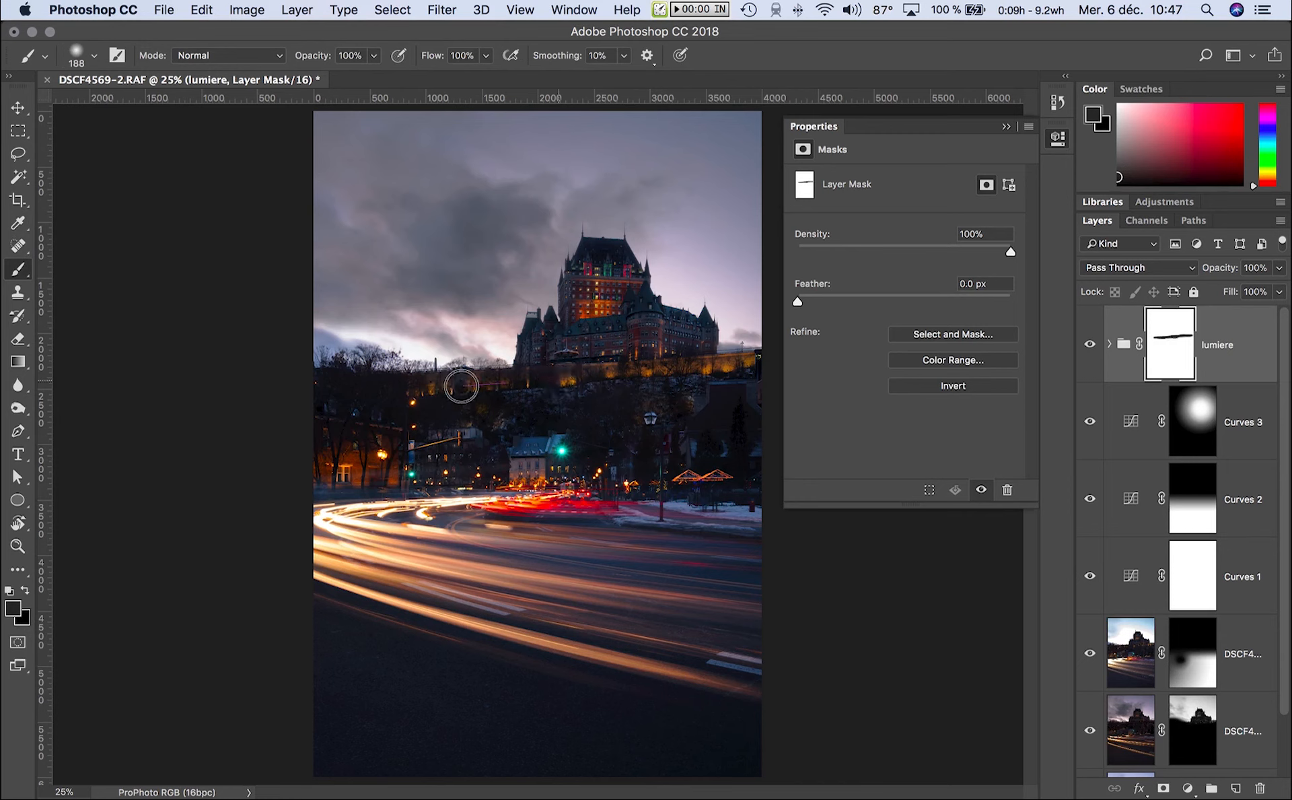
{"action": "mouse_move", "coordinate": [736, 365]}
{"action": "left_mouse_down"}
{"action": "mouse_move", "coordinate": [698, 367]}
{"action": "mouse_move", "coordinate": [732, 362]}
{"action": "left_mouse_up"}
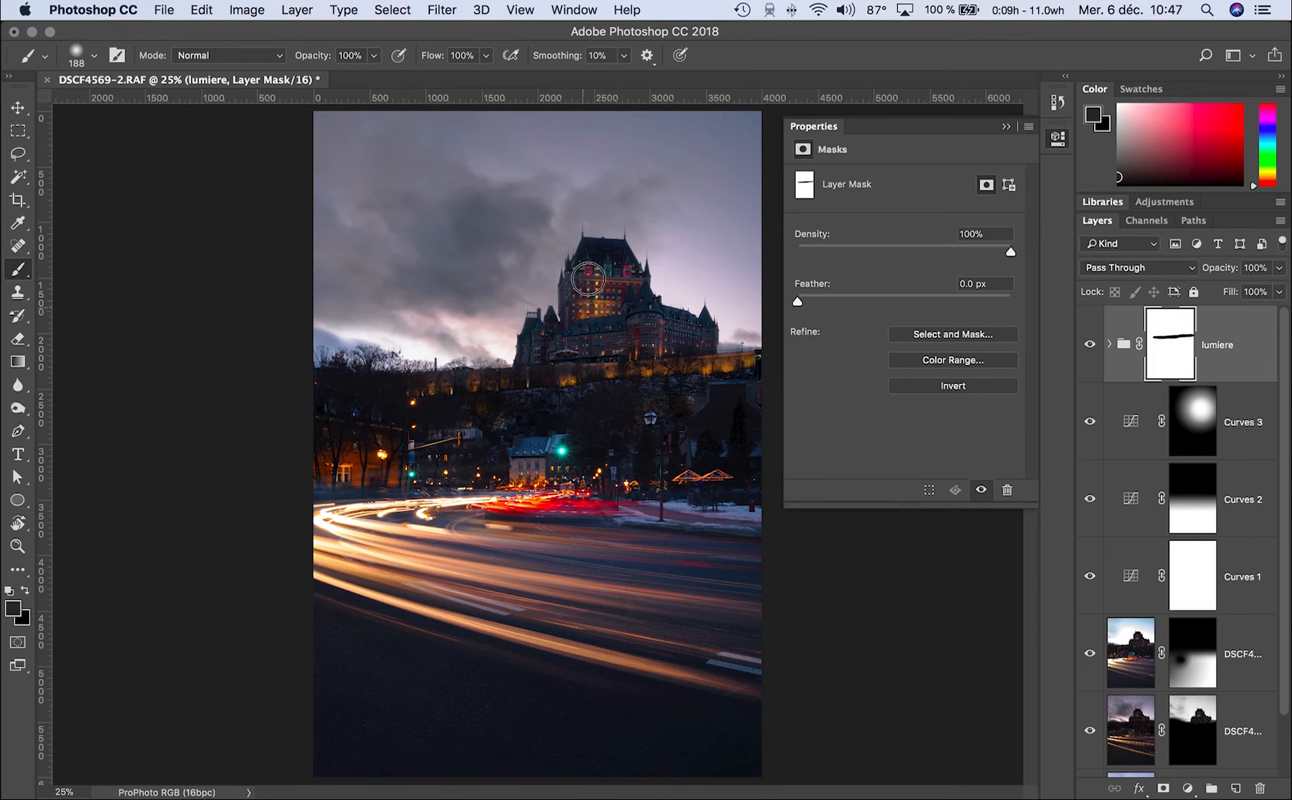
{"action": "left_click_drag", "start_coordinate": [620, 290], "coordinate": [597, 284]}
{"action": "left_click_drag", "start_coordinate": [341, 465], "coordinate": [350, 477]}
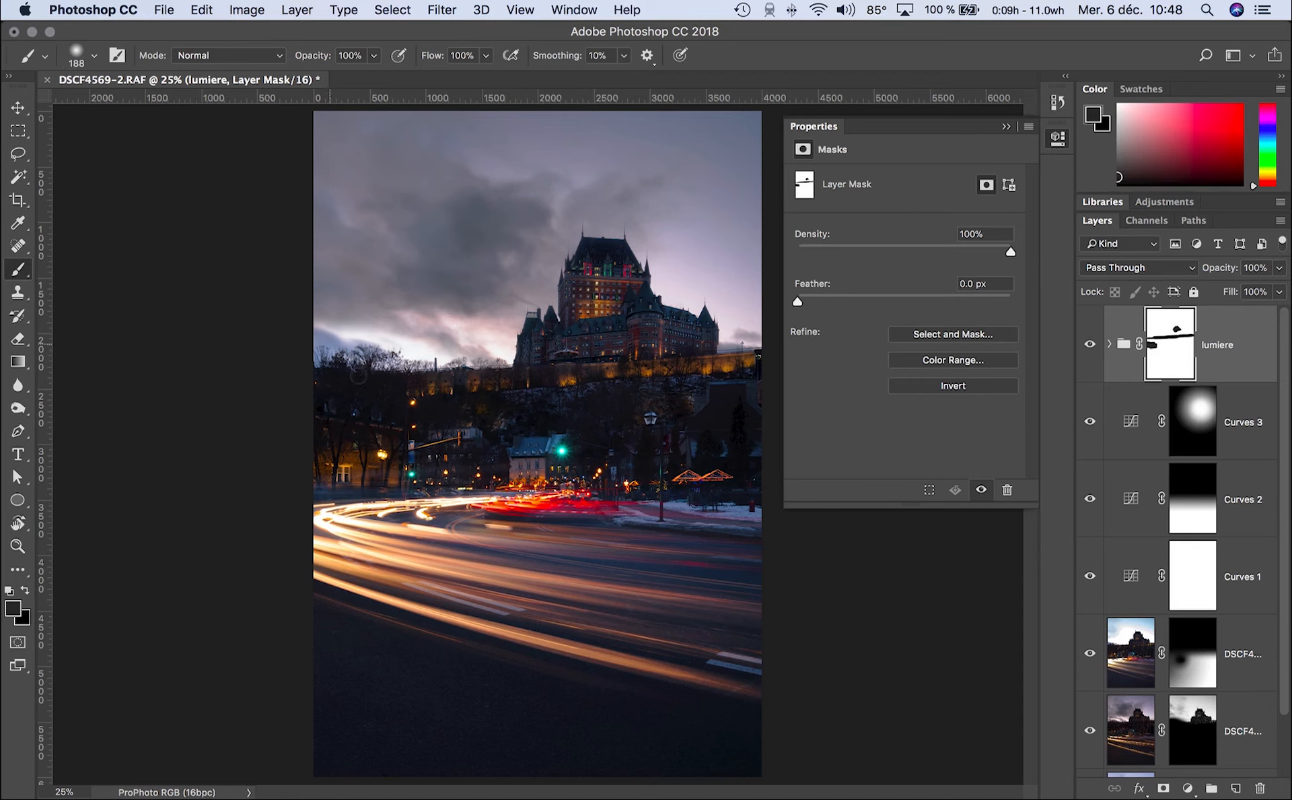
Compare the image with the Curves 1 and Curves 2 layers hidden and shown
{"action": "scroll", "coordinate": [1163, 690], "scroll_direction": "down", "scroll_amount": 1}
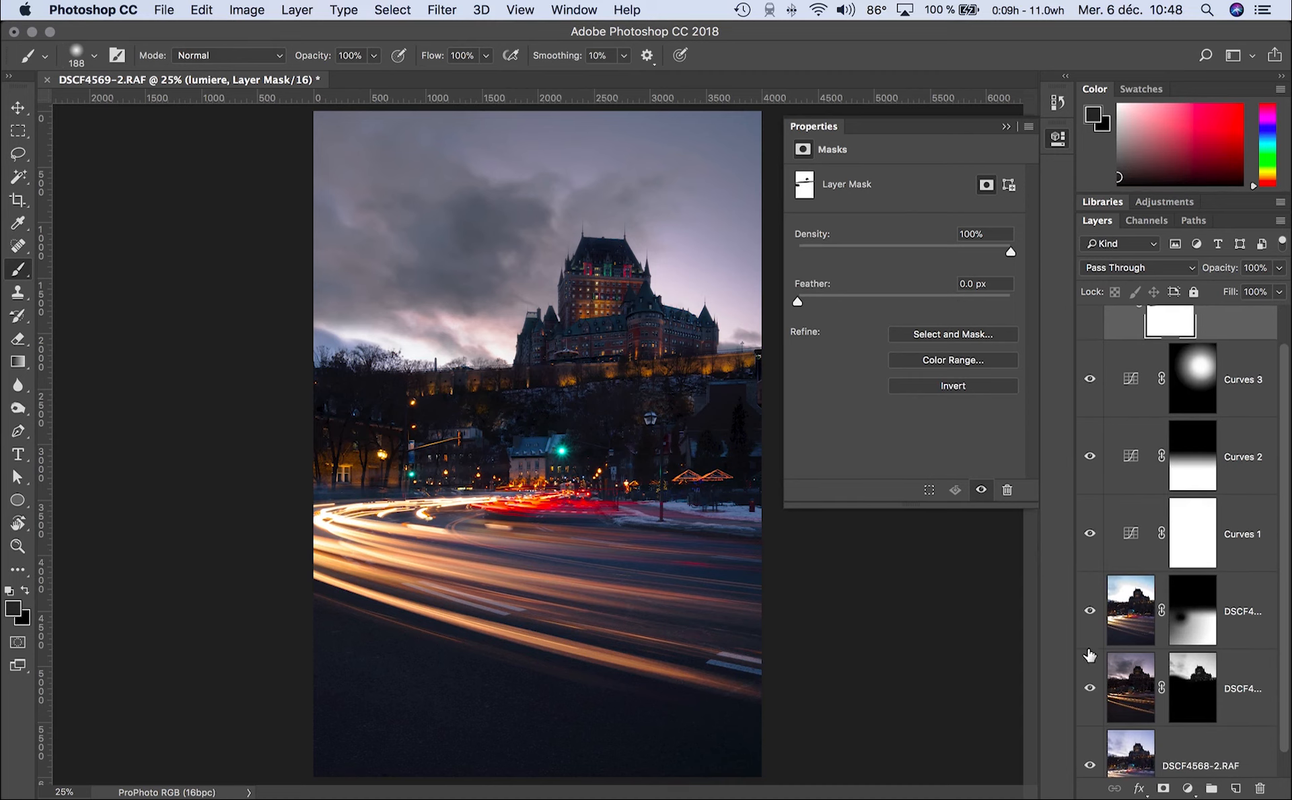
{"action": "scroll", "coordinate": [1113, 695], "scroll_direction": "down", "scroll_amount": 1}
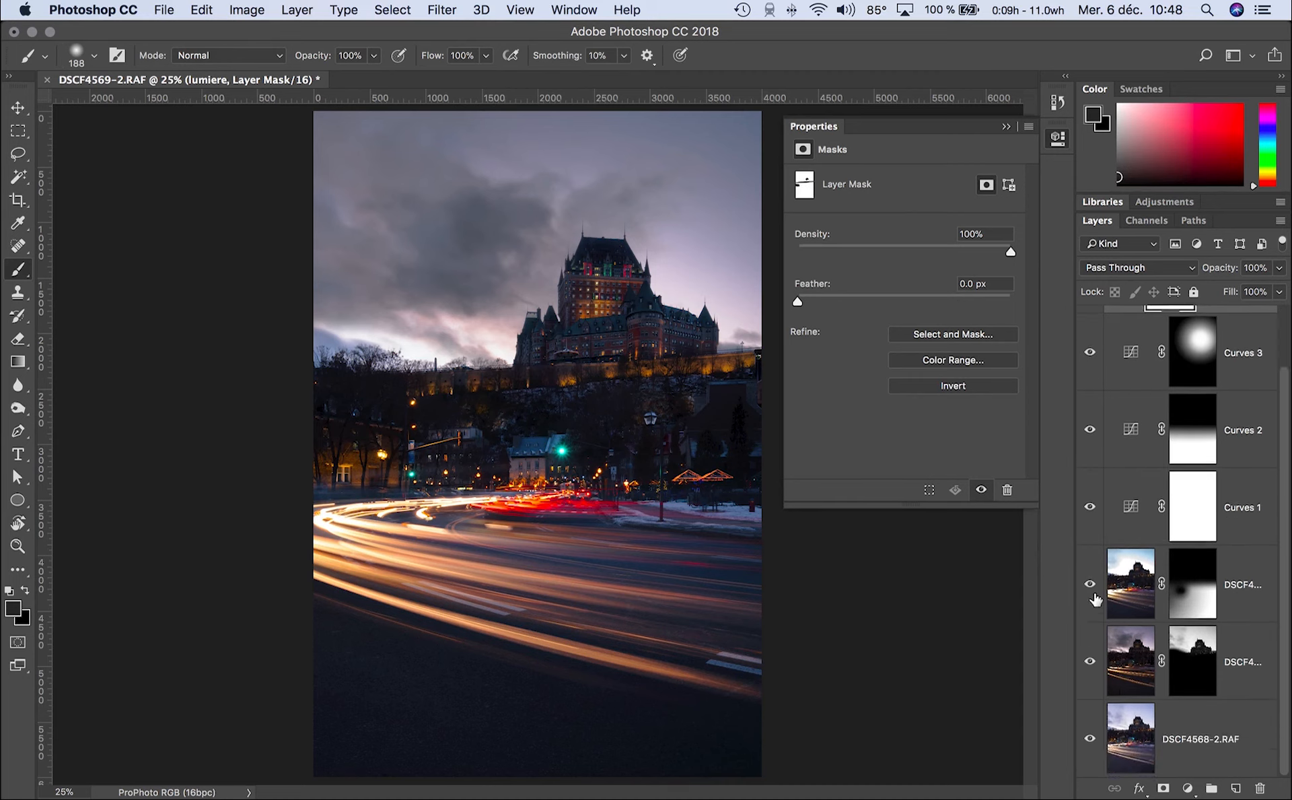
{"action": "left_click", "coordinate": [1089, 506]}
{"action": "left_click", "coordinate": [1090, 506]}
{"action": "left_click", "coordinate": [1090, 429]}
{"action": "left_click", "coordinate": [1090, 506]}
{"action": "left_click", "coordinate": [1090, 506]}
Add a Curves adjustment layer above Curves 2 and darken its highlights and midtones, with a midtone point at input 135, output 106
{"action": "scroll", "coordinate": [1104, 518], "scroll_direction": "up", "scroll_amount": 2}
{"action": "left_click", "coordinate": [1239, 501]}
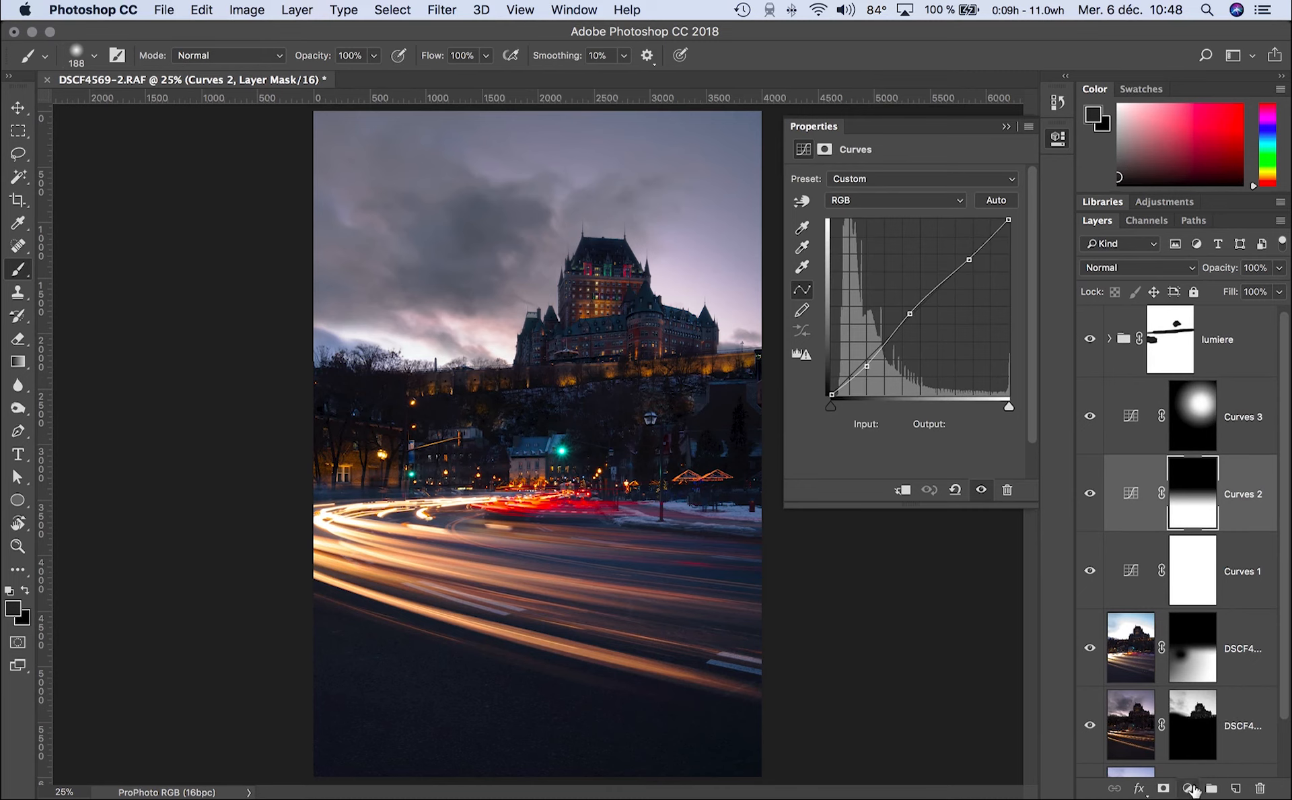
{"action": "left_click", "coordinate": [1187, 787]}
{"action": "left_click", "coordinate": [1207, 537]}
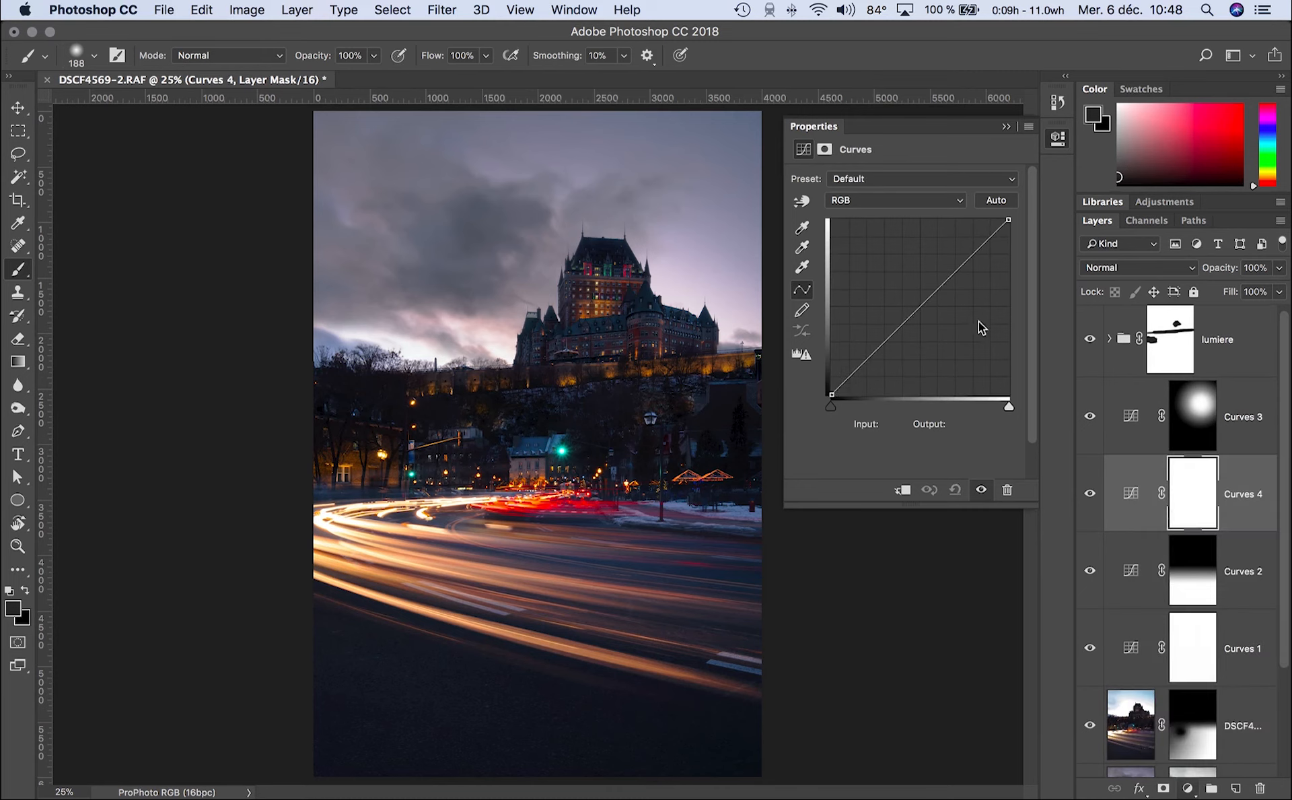
{"action": "left_click_drag", "start_coordinate": [962, 264], "coordinate": [926, 320]}
{"action": "left_click_drag", "start_coordinate": [965, 271], "coordinate": [972, 275]}
{"action": "left_click_drag", "start_coordinate": [929, 324], "coordinate": [928, 326]}
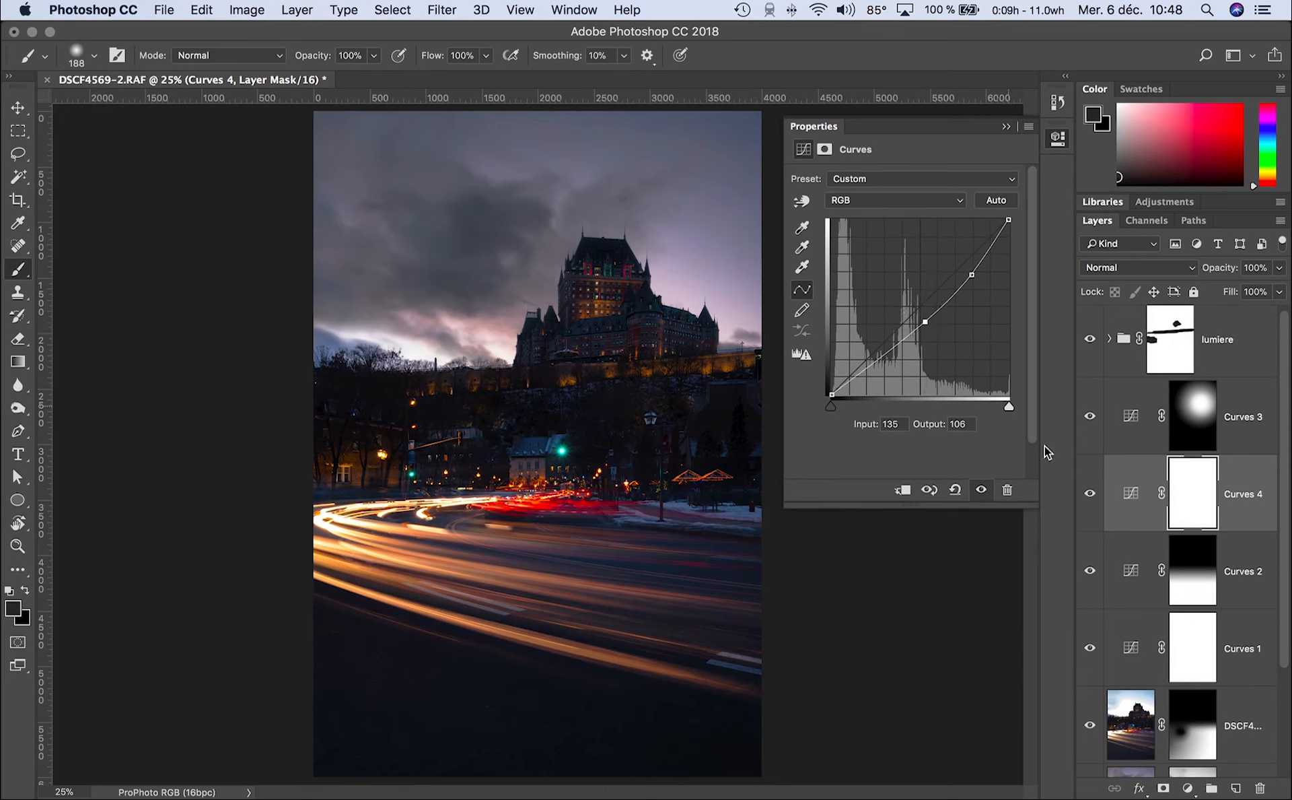
Compare the image with the Curves 4 layer hidden and shown, and invert its mask to black
{"action": "left_click", "coordinate": [1089, 497]}
{"action": "left_click", "coordinate": [1088, 496]}
{"action": "key", "text": "super+i"}
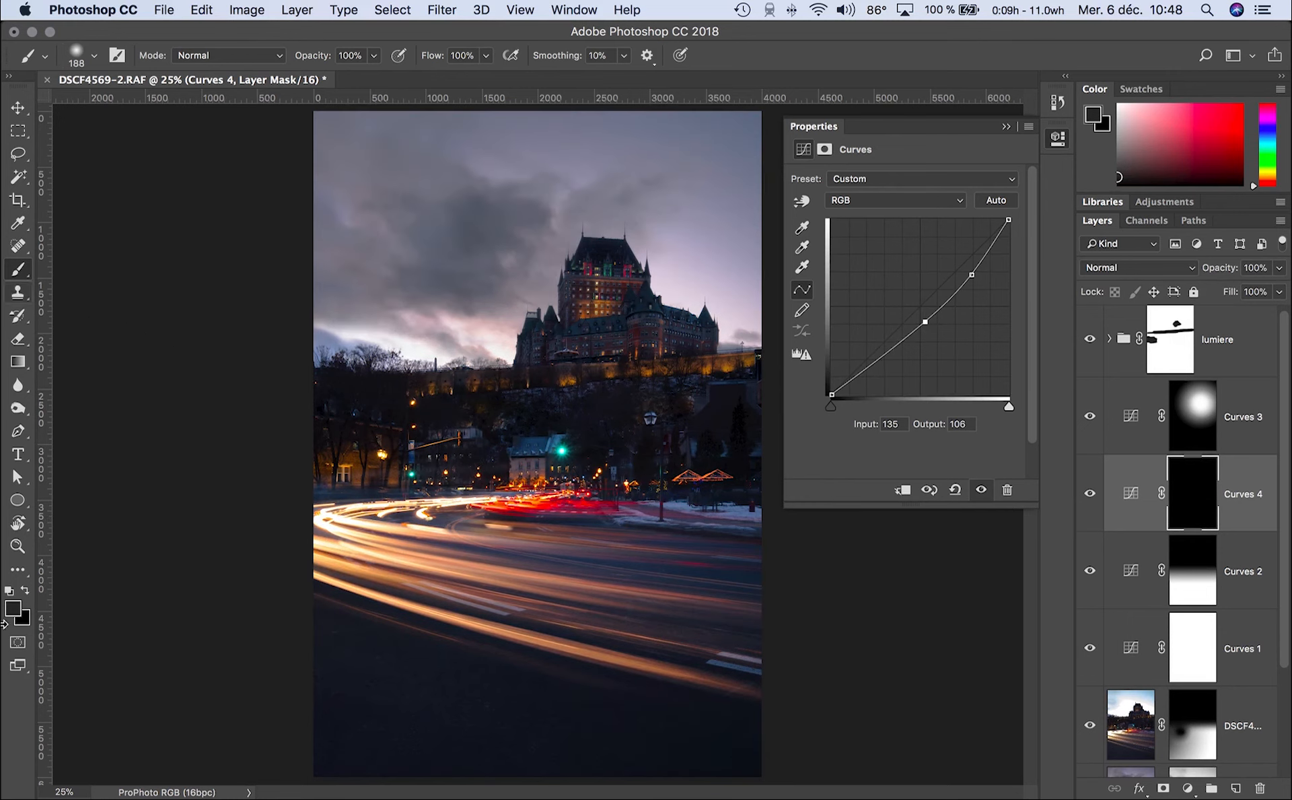
With a soft 2840 px brush, paint the Curves 4 mask white over the clouds left of the castle and black across the light-trail street
{"action": "left_click", "coordinate": [8, 591]}
{"action": "left_click", "coordinate": [25, 590]}
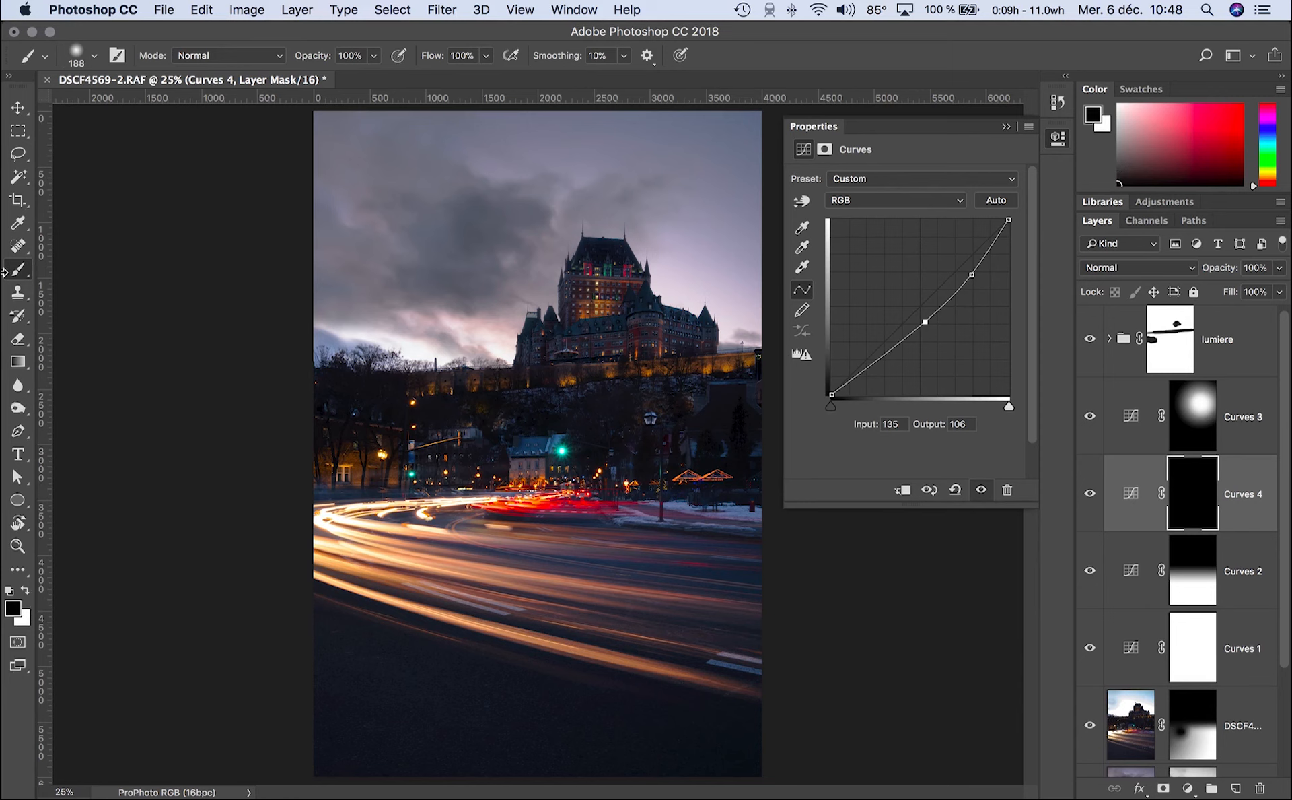
{"action": "left_click", "coordinate": [85, 64]}
{"action": "left_click_drag", "start_coordinate": [135, 111], "coordinate": [209, 112]}
{"action": "key", "text": "Return"}
{"action": "left_click", "coordinate": [25, 591]}
{"action": "left_click", "coordinate": [377, 324]}
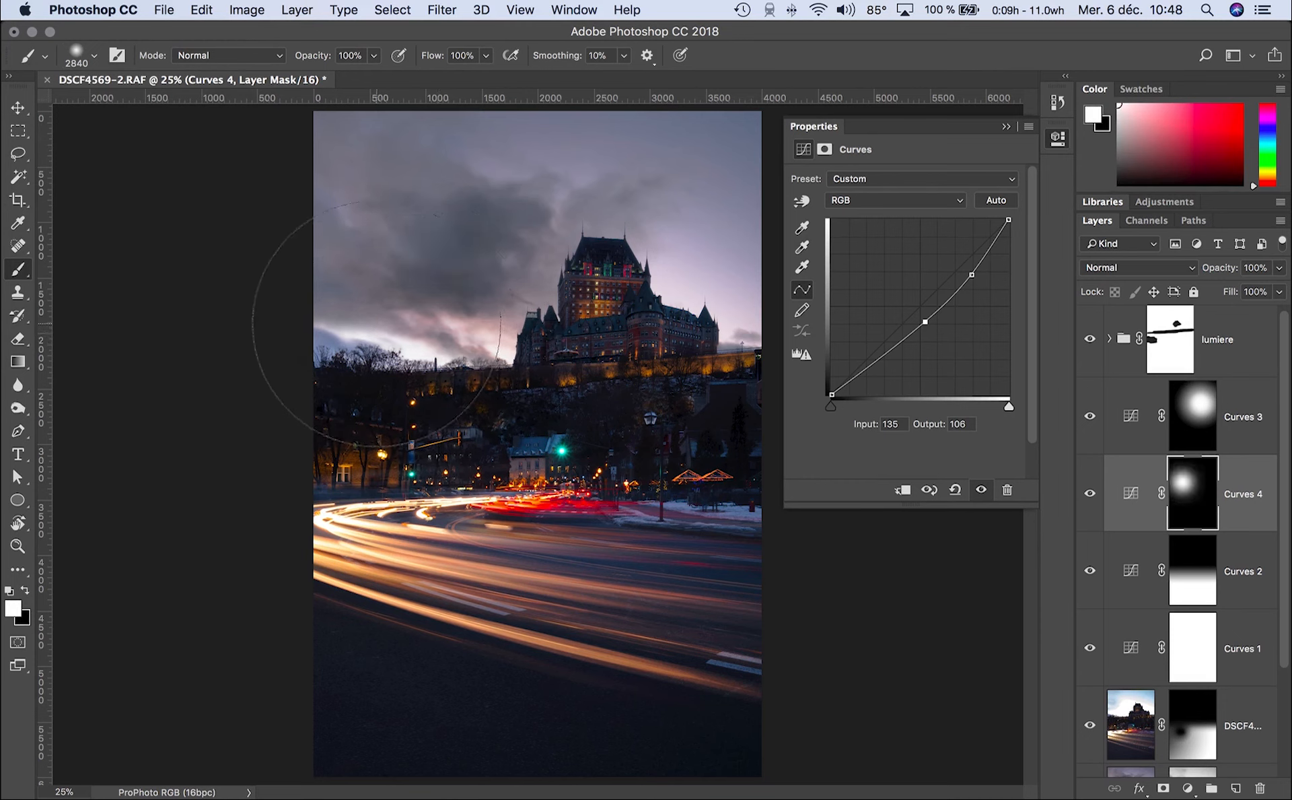
{"action": "left_click", "coordinate": [308, 323]}
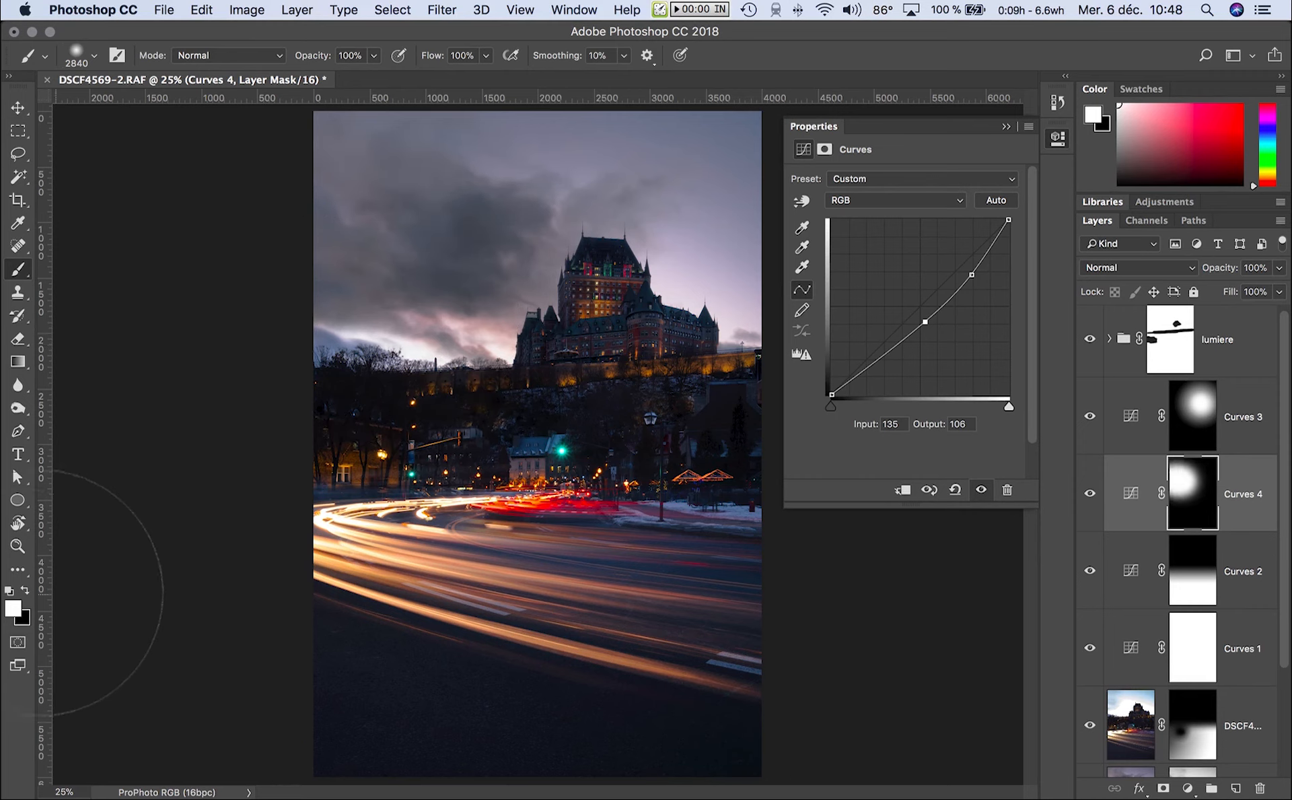
{"action": "left_click", "coordinate": [26, 591]}
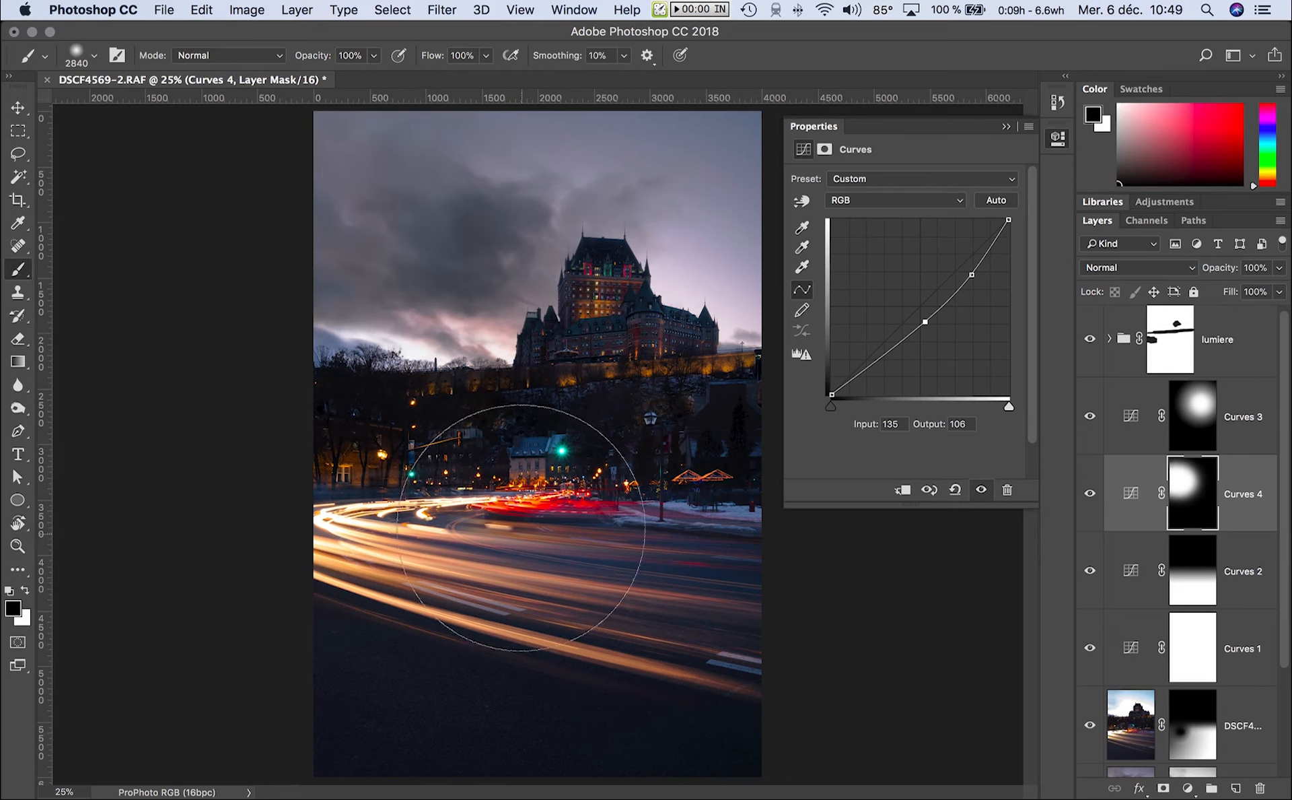
{"action": "mouse_move", "coordinate": [601, 546]}
{"action": "left_mouse_down"}
{"action": "mouse_move", "coordinate": [346, 556]}
{"action": "mouse_move", "coordinate": [245, 543]}
{"action": "mouse_move", "coordinate": [527, 525]}
{"action": "mouse_move", "coordinate": [872, 556]}
{"action": "left_mouse_up"}
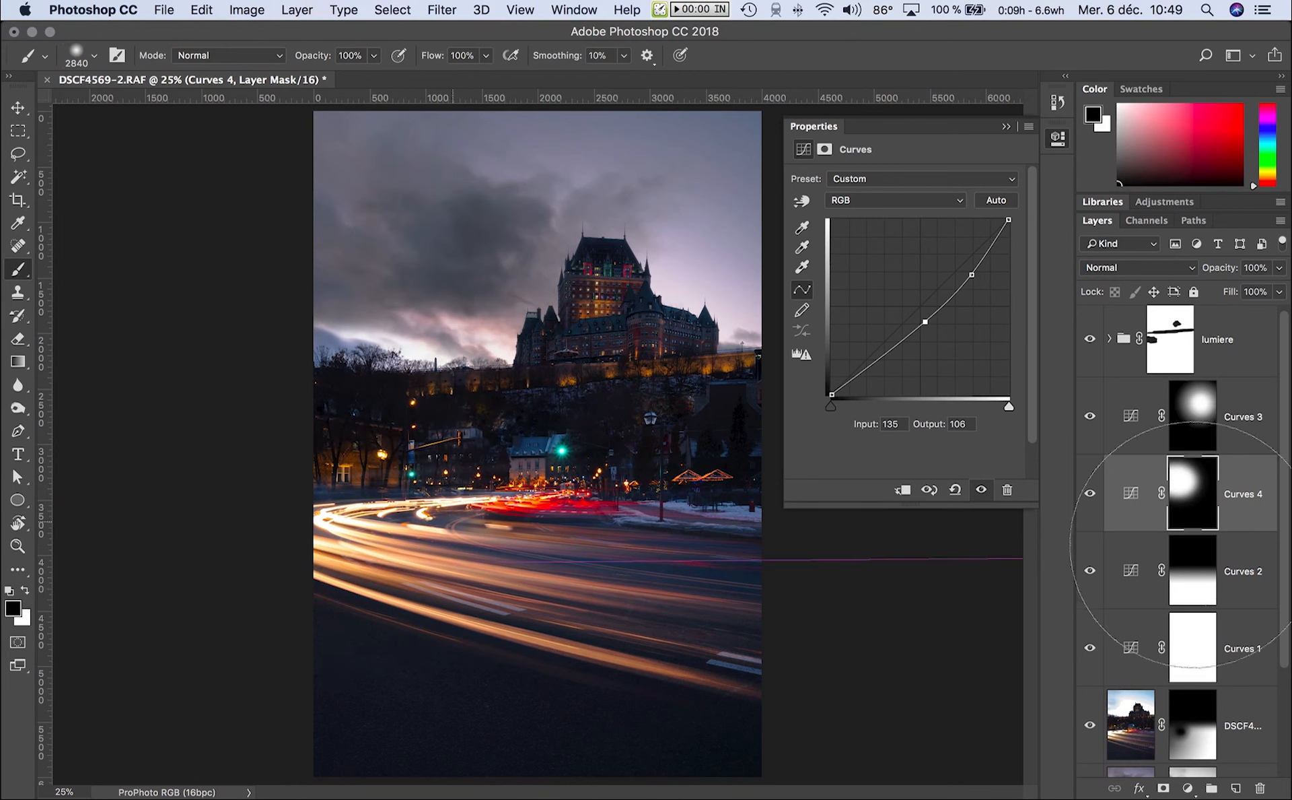
Crop the image at full width, trimming the dark asphalt at its lower edge and a thin strip of sky at its upper edge
{"action": "key", "text": "c"}
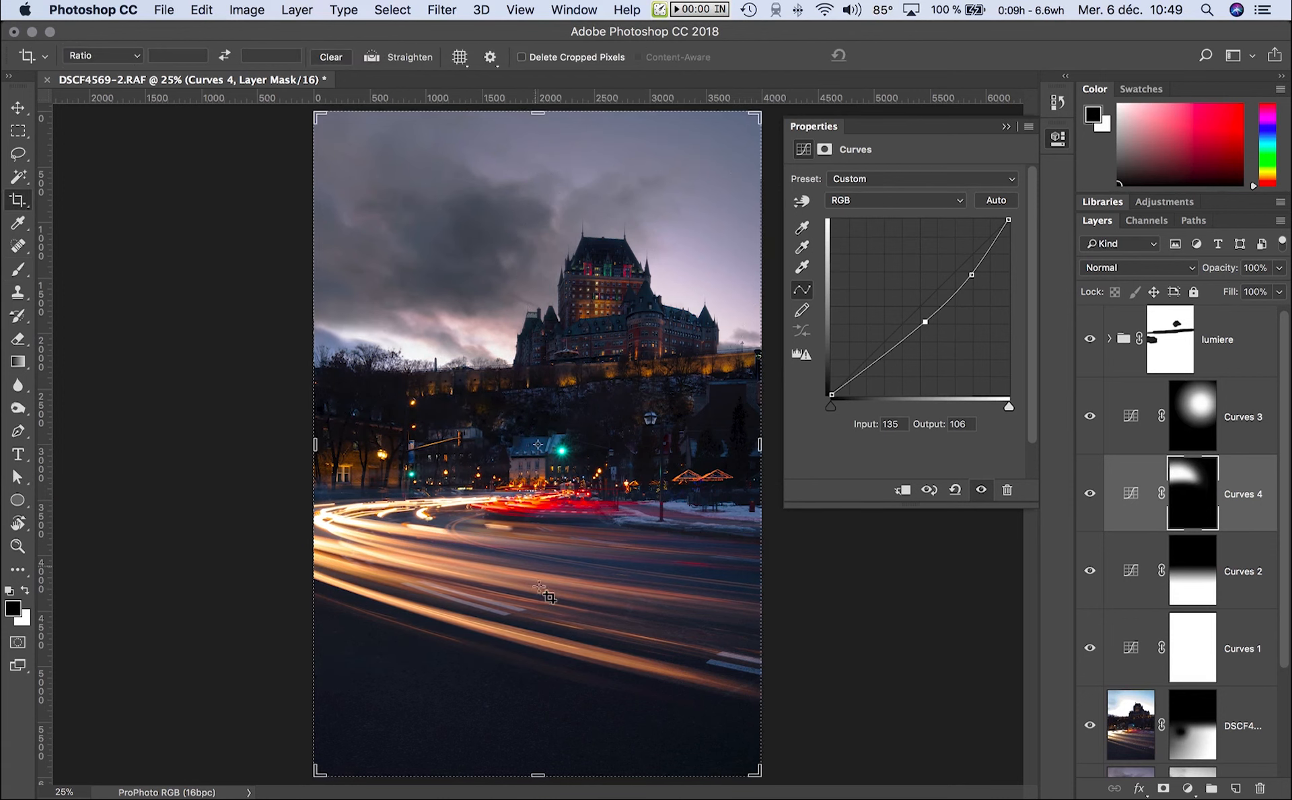
{"action": "left_click_drag", "start_coordinate": [532, 775], "coordinate": [537, 739]}
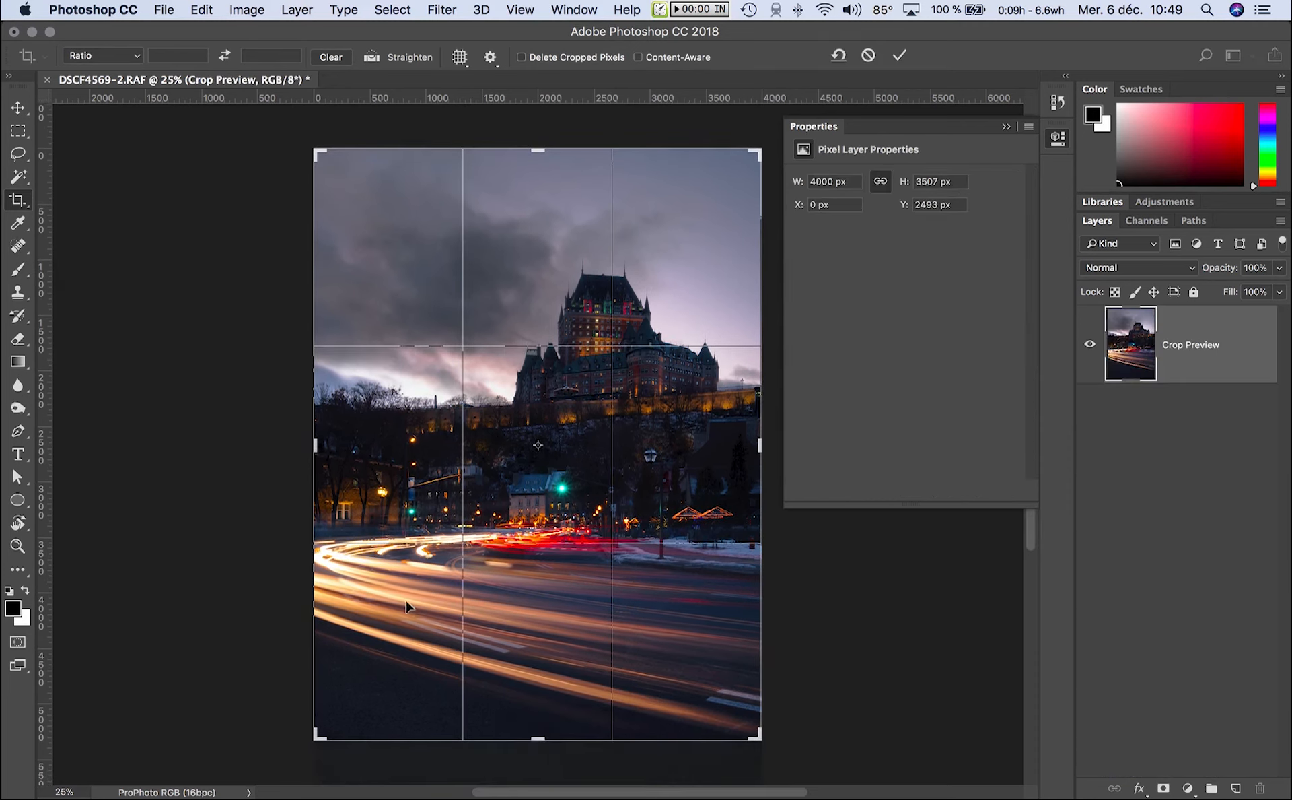
{"action": "left_click_drag", "start_coordinate": [533, 152], "coordinate": [534, 163]}
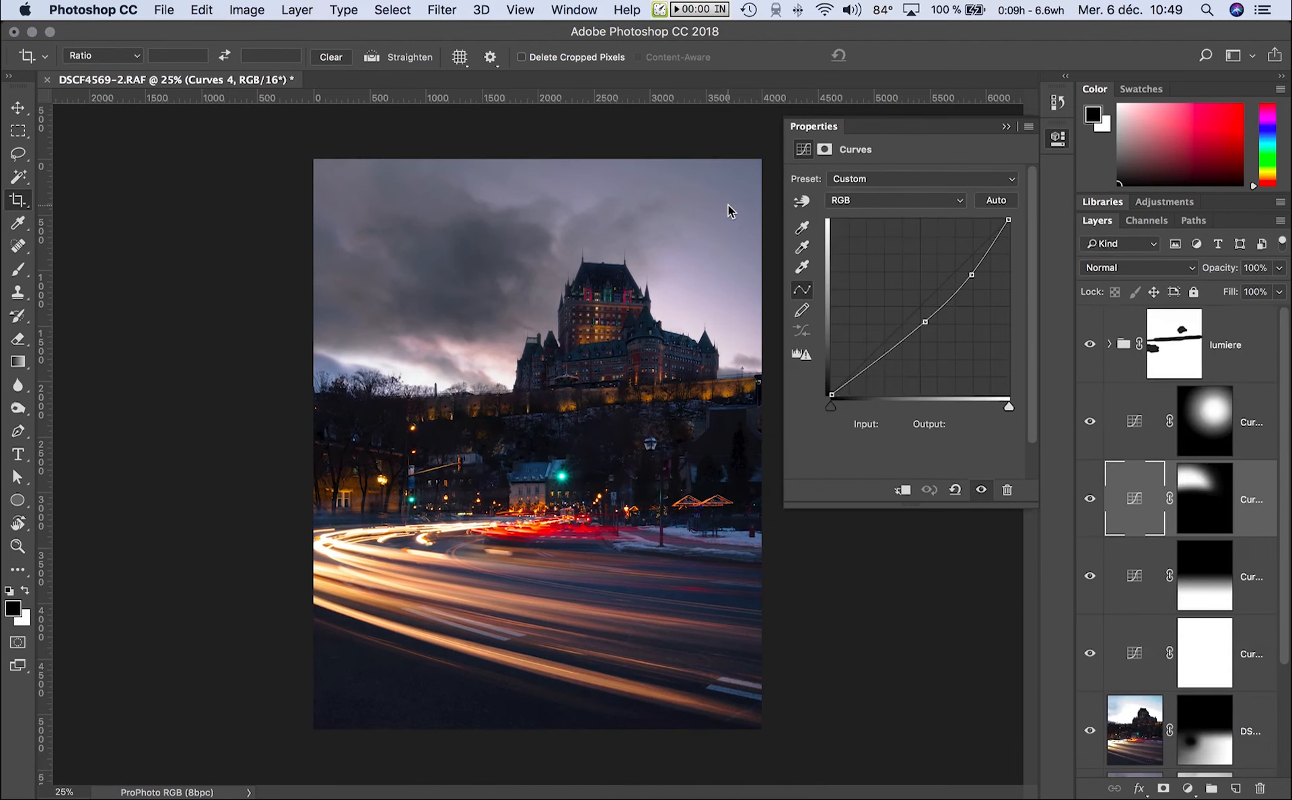
Select the lumiere group and hide the interface panels to examine the cropped image
{"action": "left_click", "coordinate": [1231, 333]}
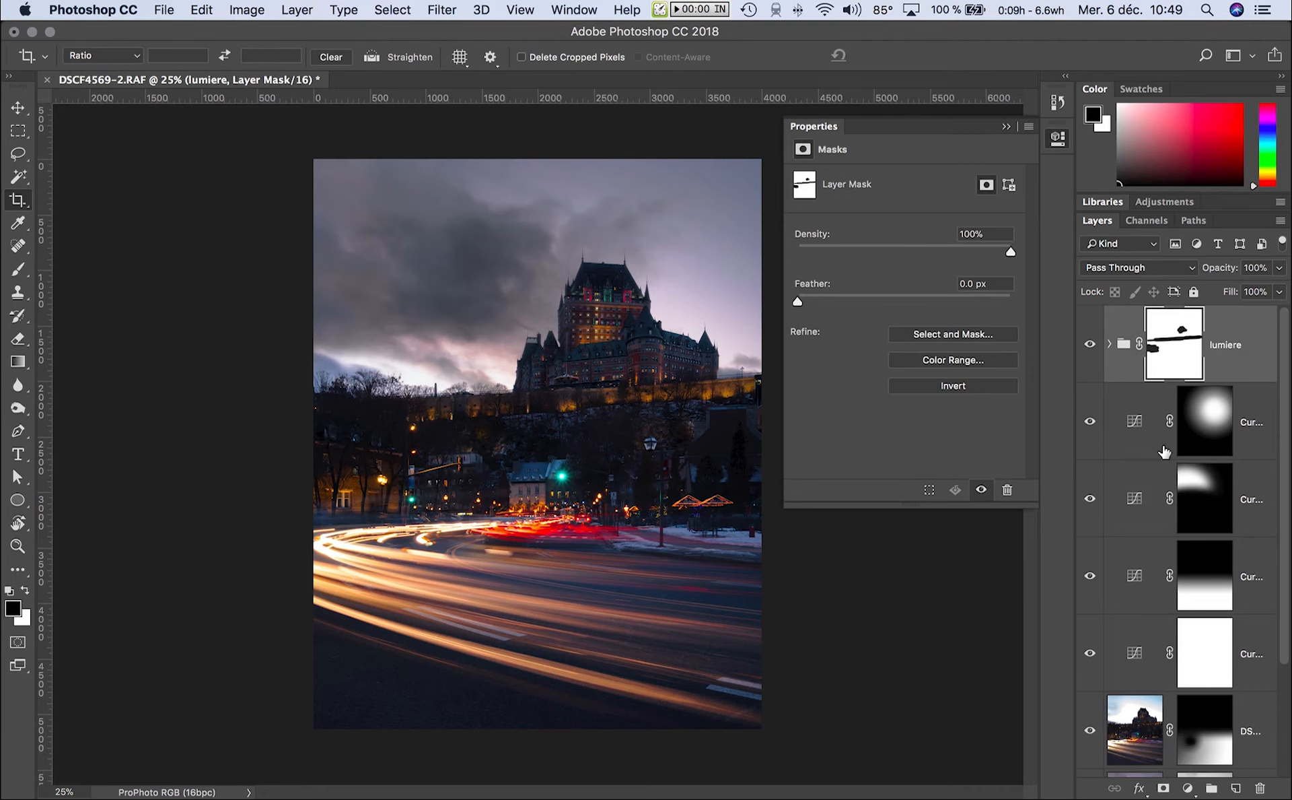
{"action": "key", "text": "Tab"}
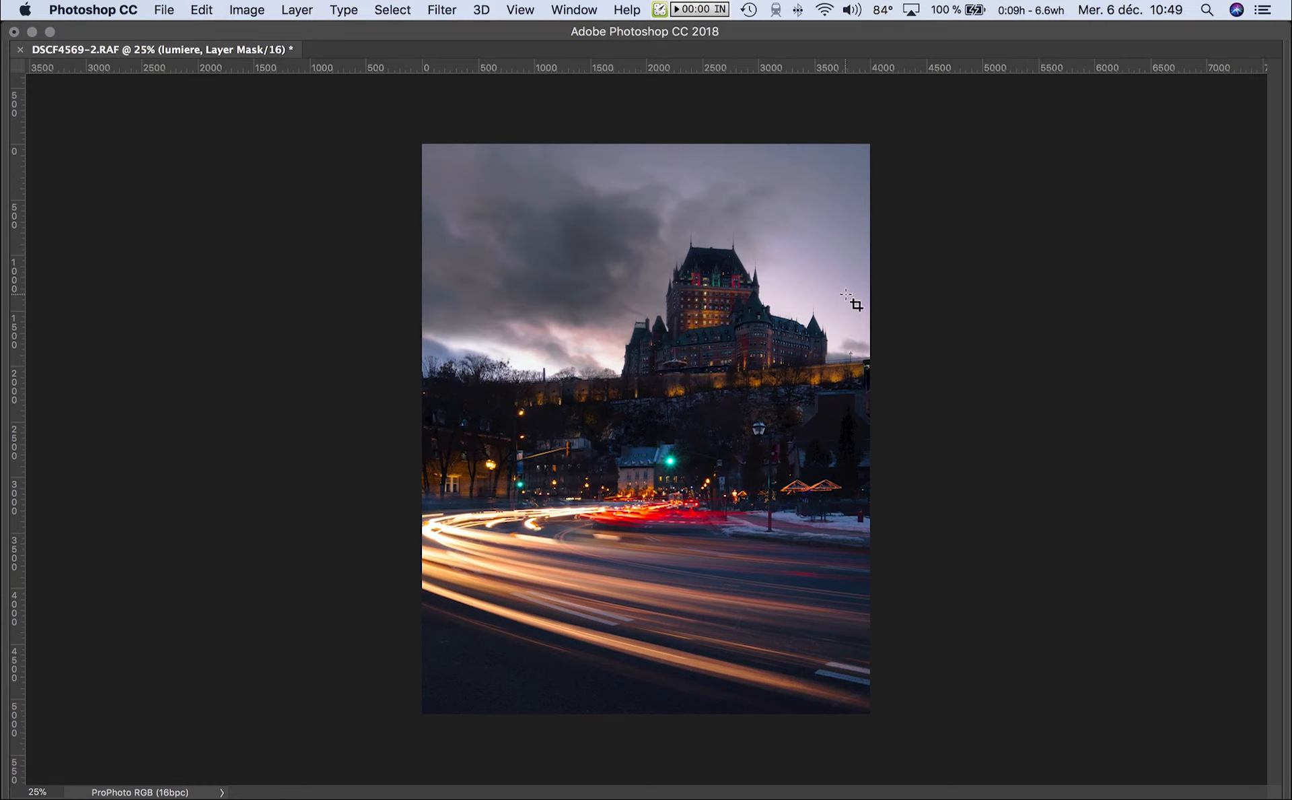
{"action": "left_click", "coordinate": [810, 296]}
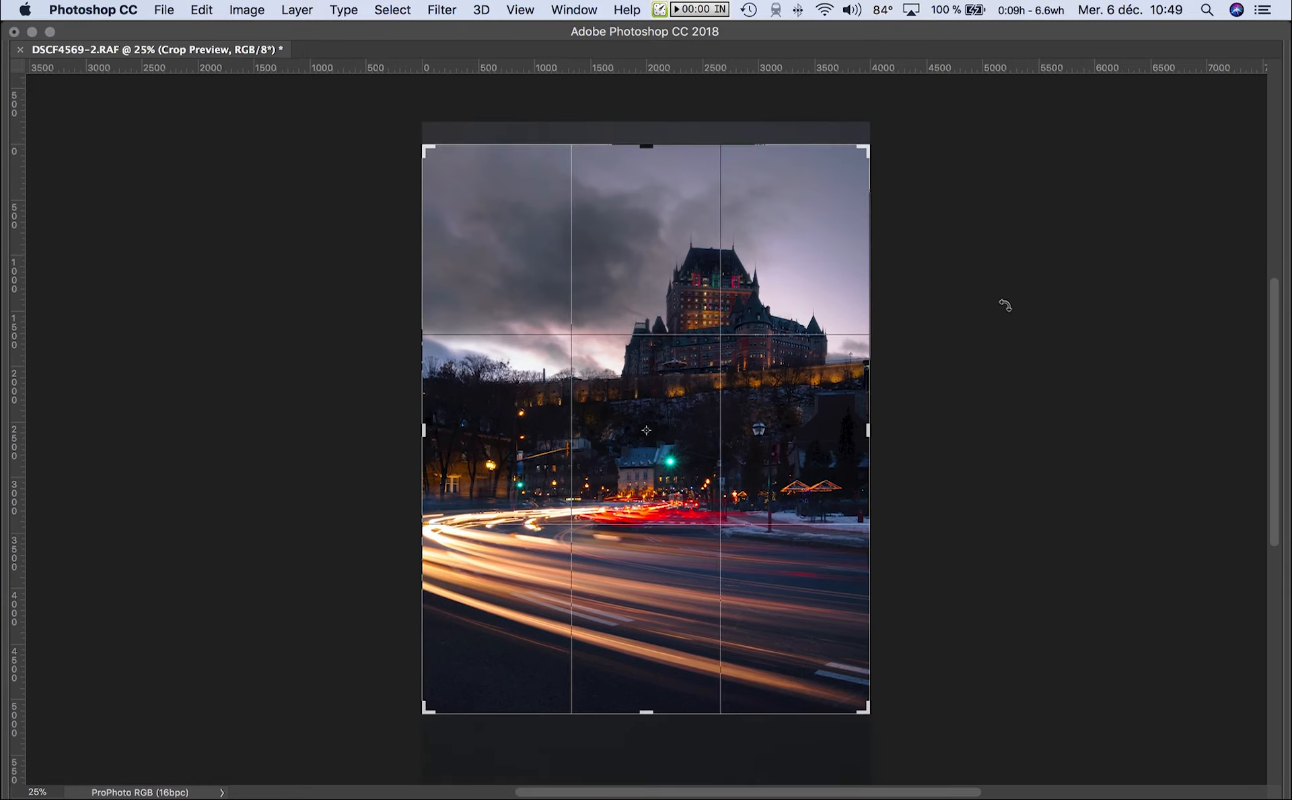